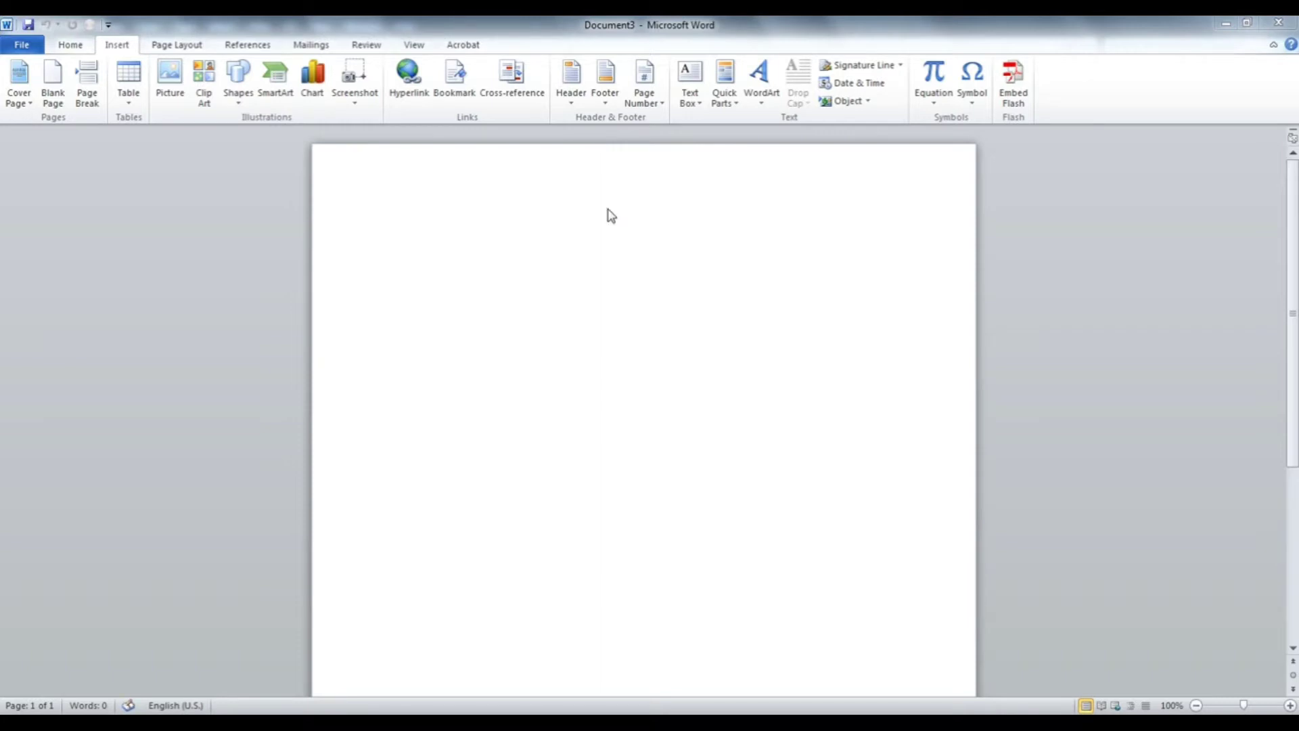
Fill the blank page with sample paragraphs by entering =rand(50).
click(610, 263)
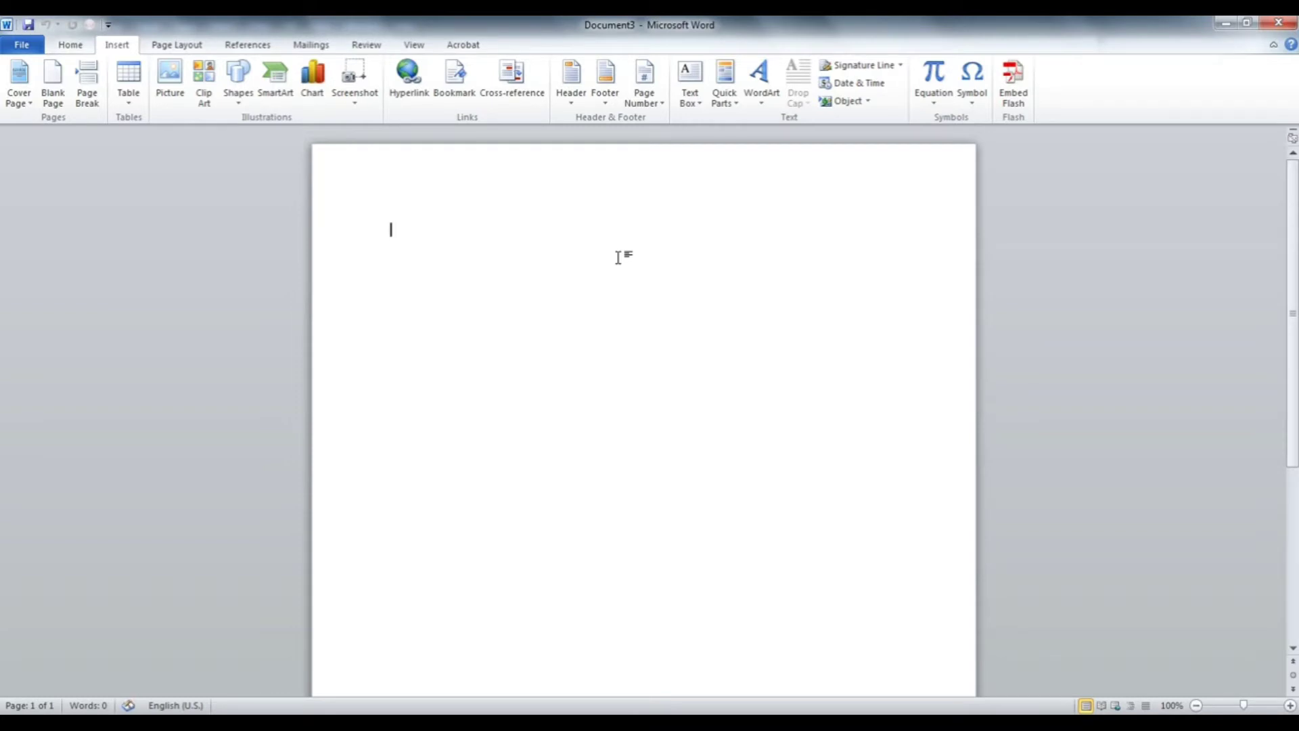
text(=)
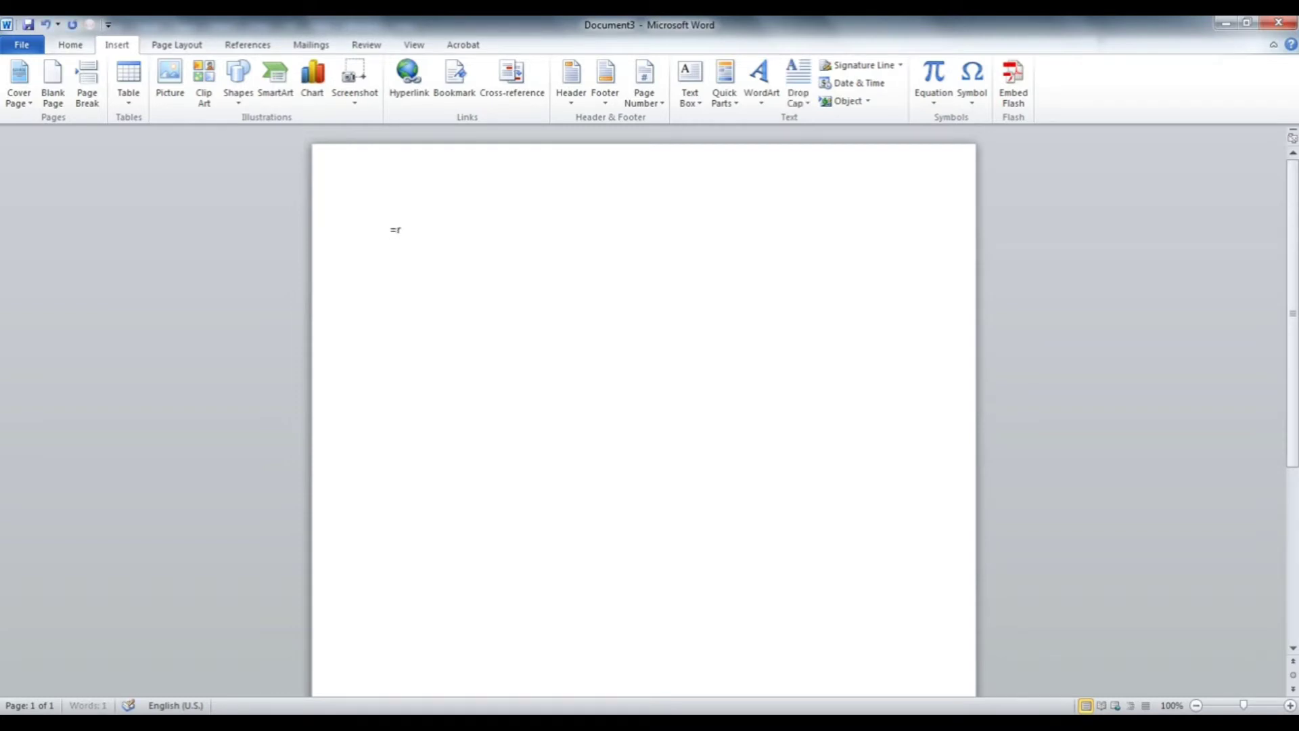
text(rand()
text(50))
key(Return)
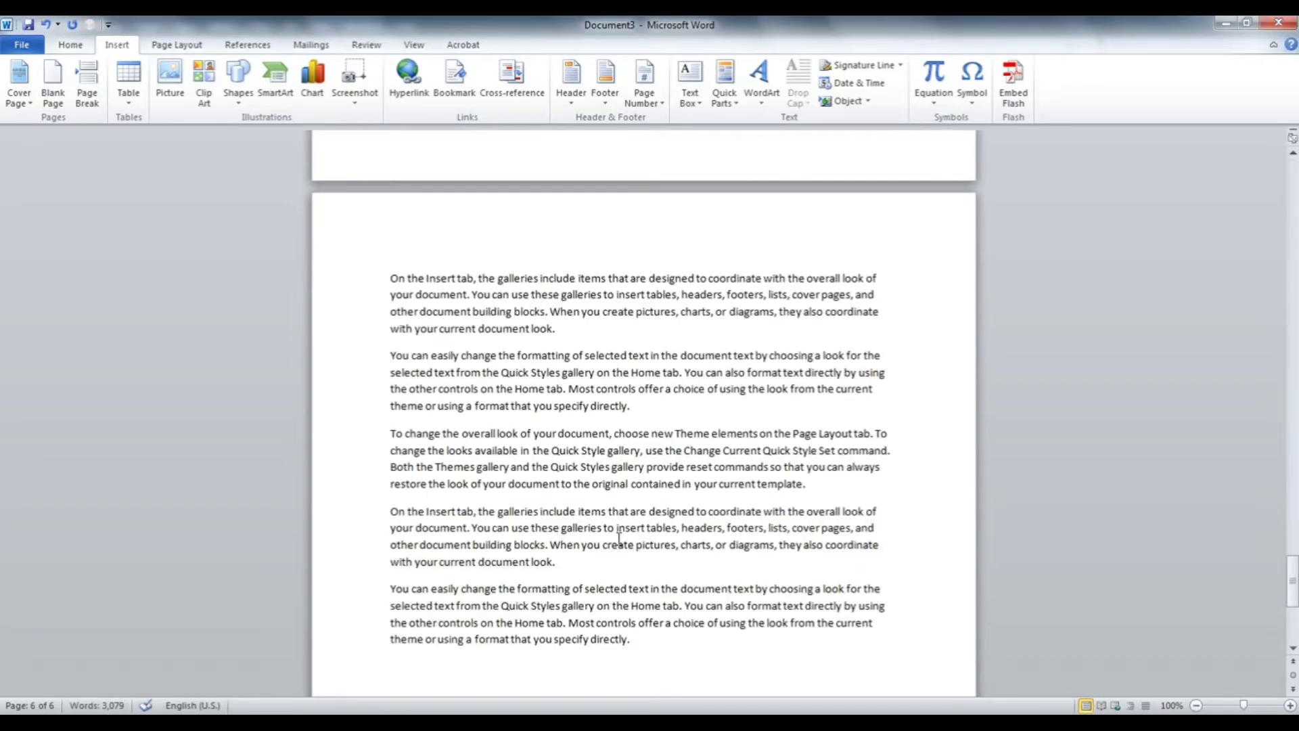
Copy all the sample text and paste another copy at the end of the document.
key(ctrl+a)
ctrl+scroll(619, 540, down, 6)
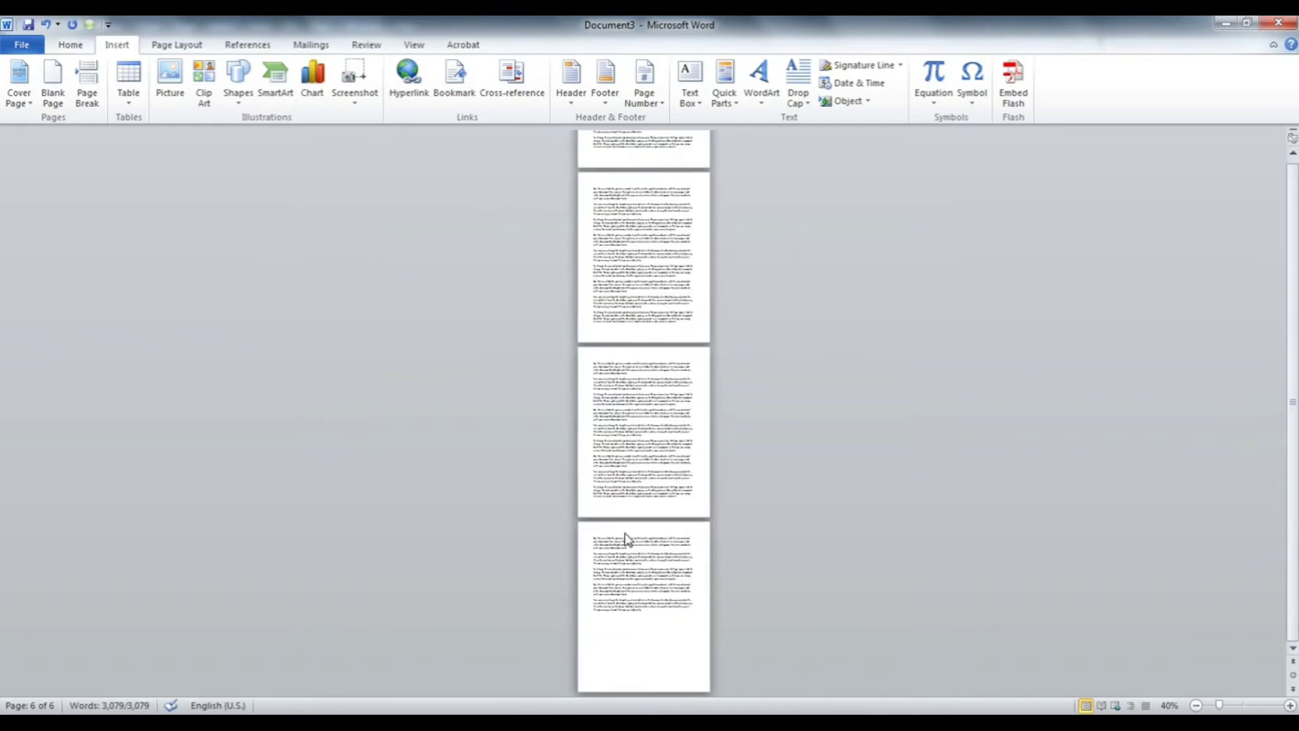
ctrl+scroll(626, 538, down, 3)
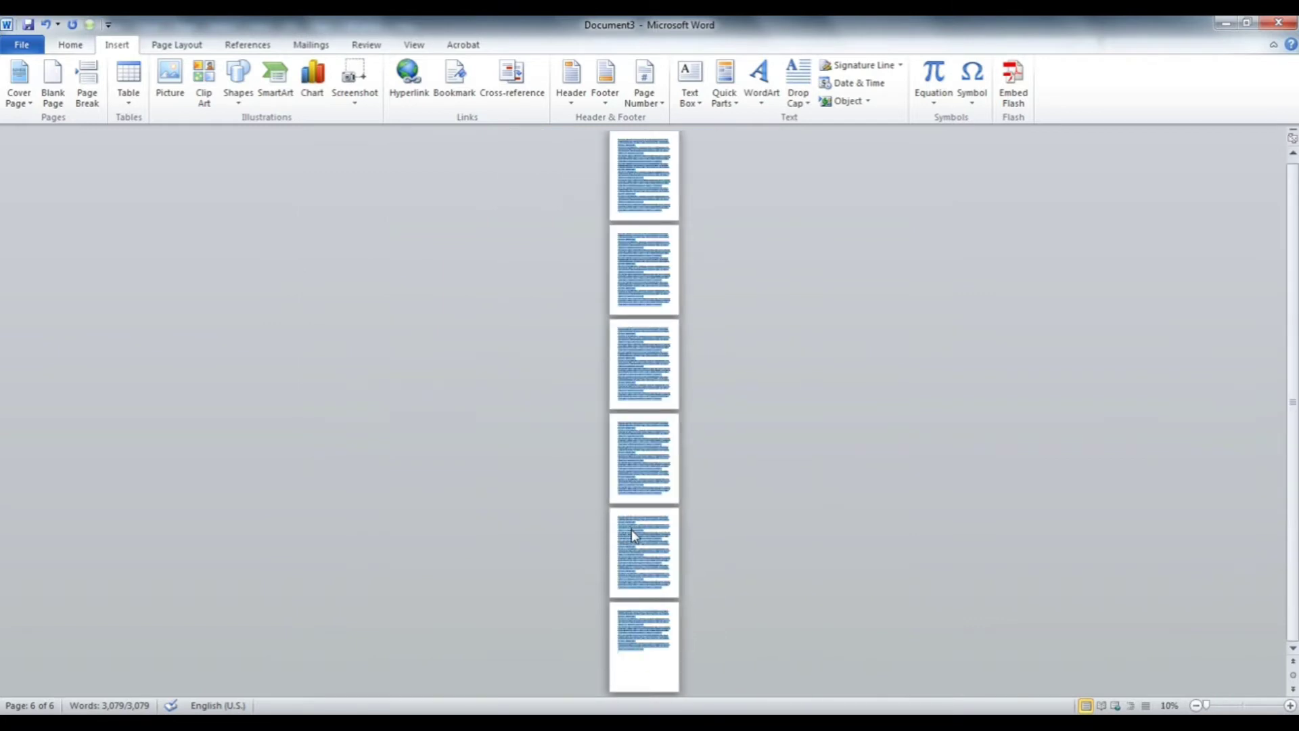
click(632, 529)
key(ctrl+v)
ctrl+scroll(643, 519, up, 3)
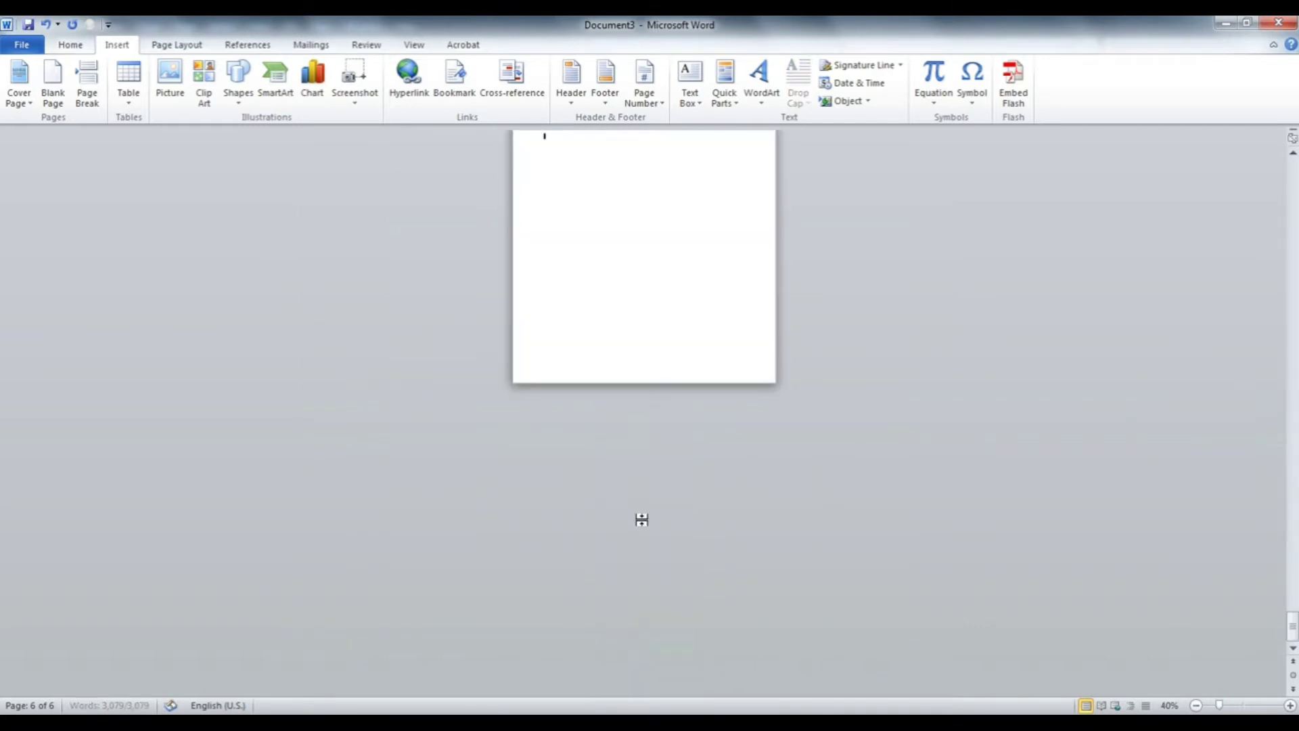
ctrl+scroll(639, 469, up, 1)
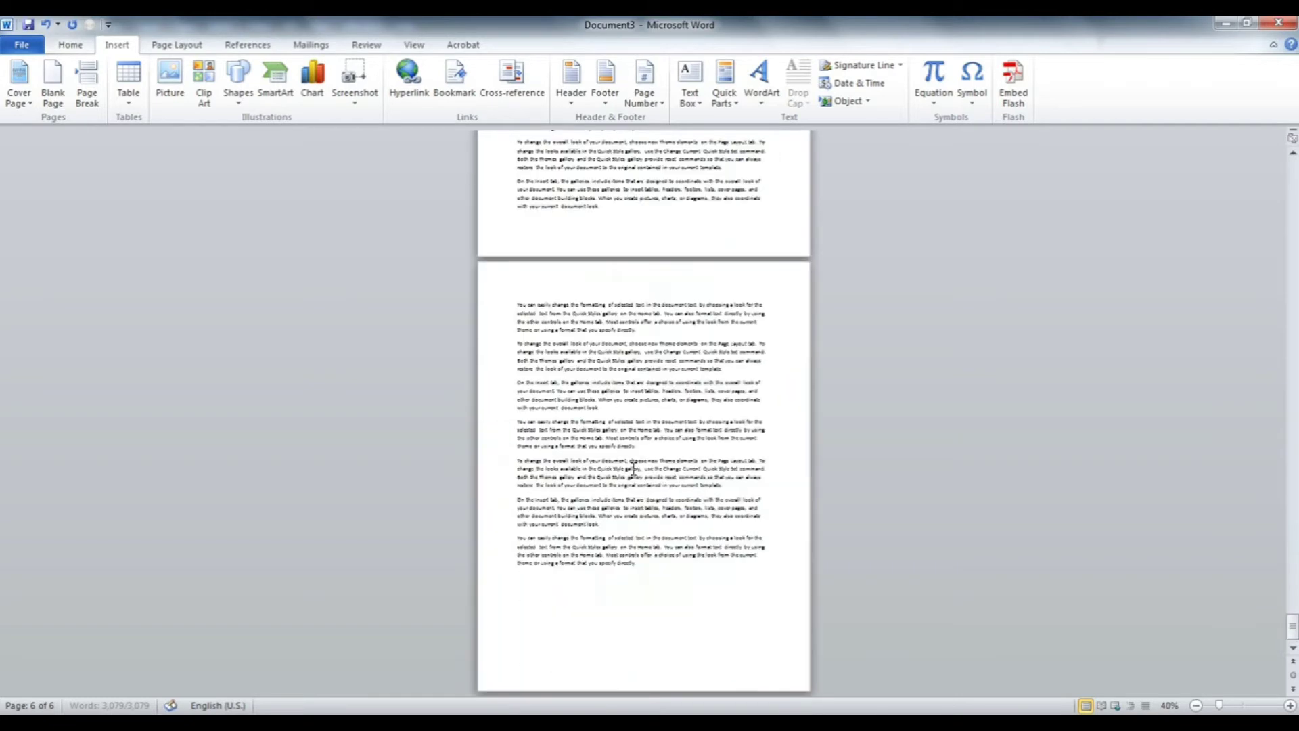
ctrl+scroll(629, 454, up, 2)
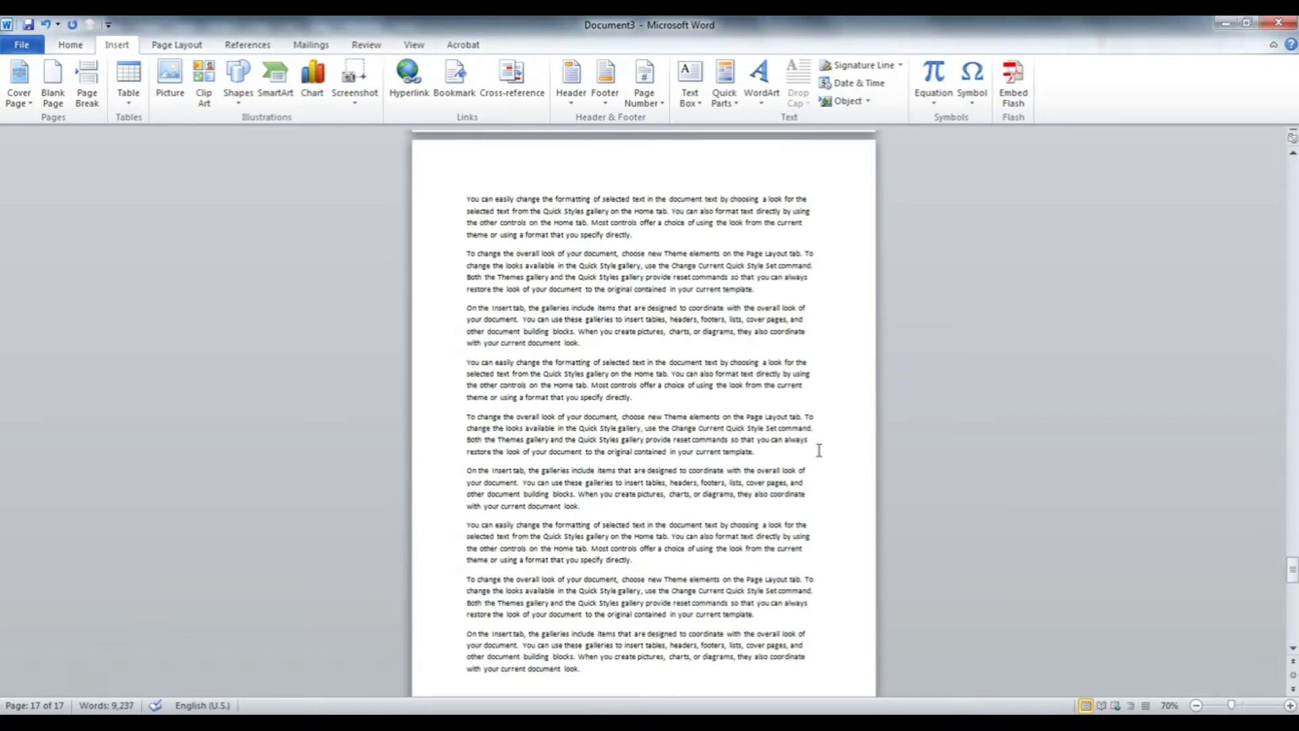
Jump to page 1 with Go To, then close the Find and Replace dialog.
key(ctrl+g)
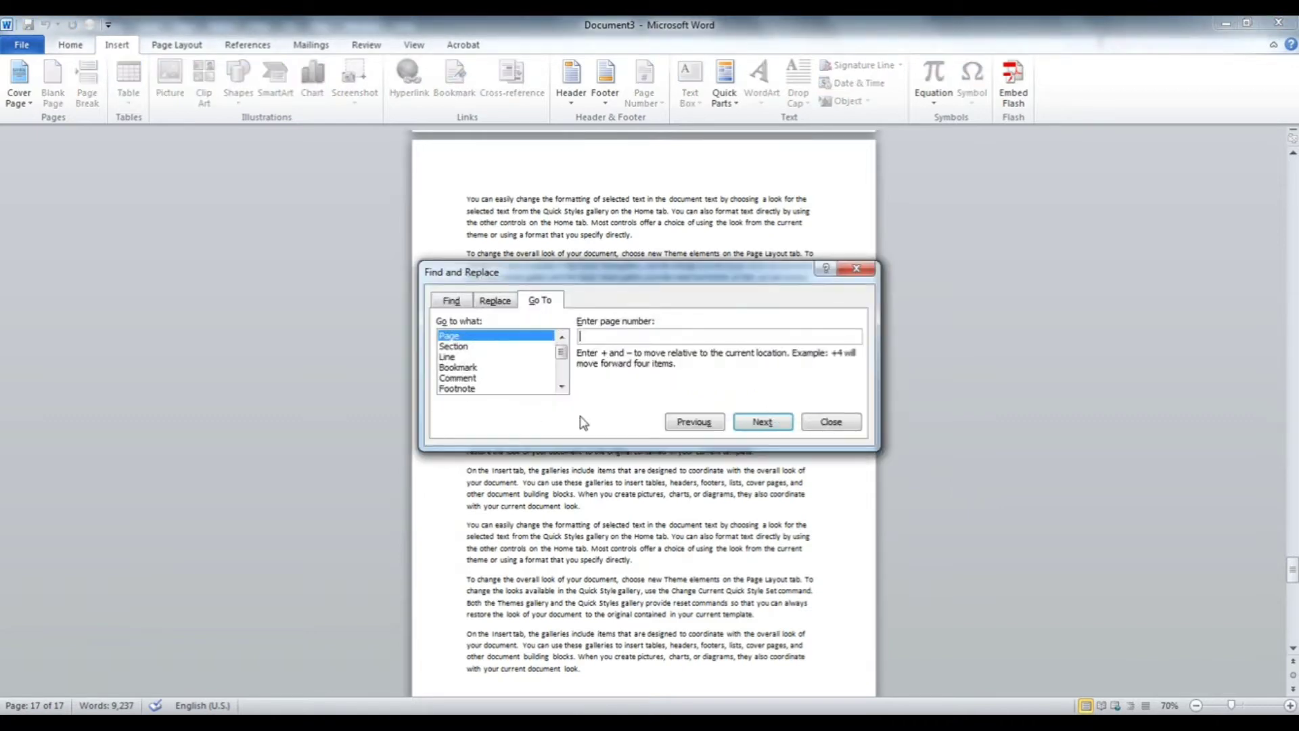
text(1)
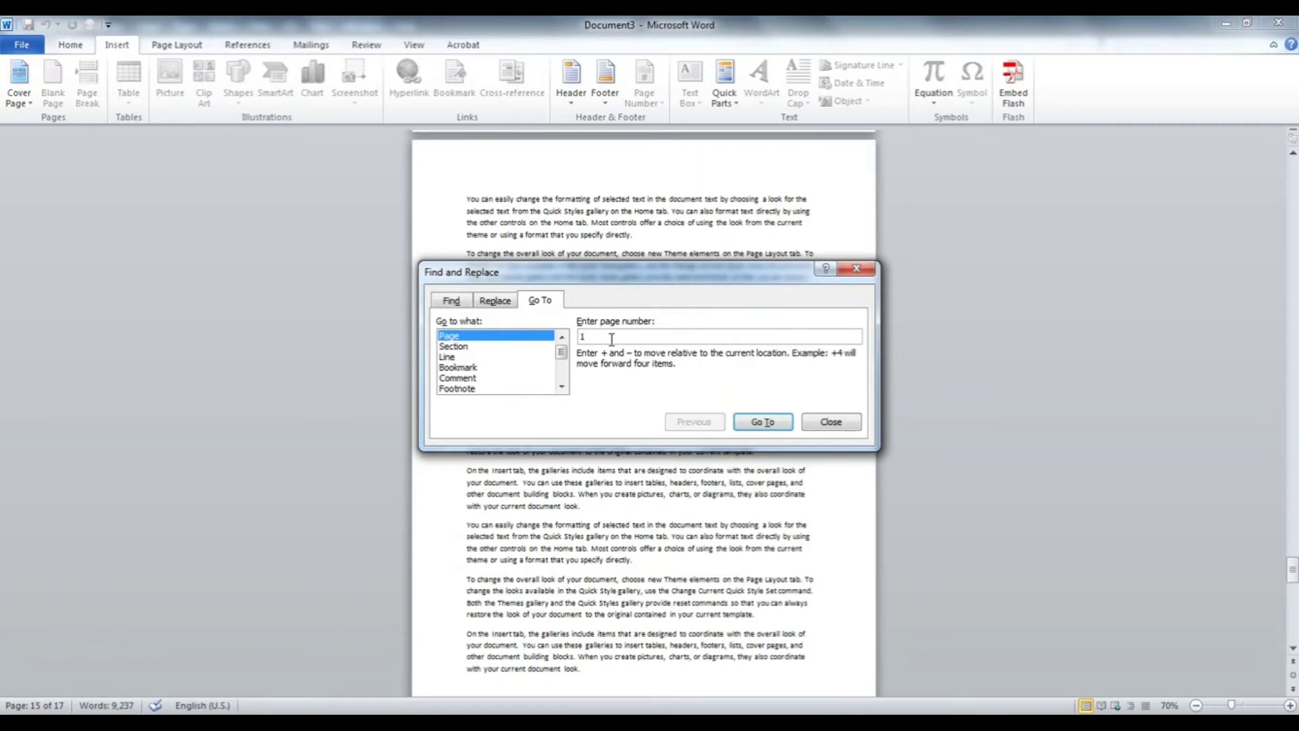
click(779, 428)
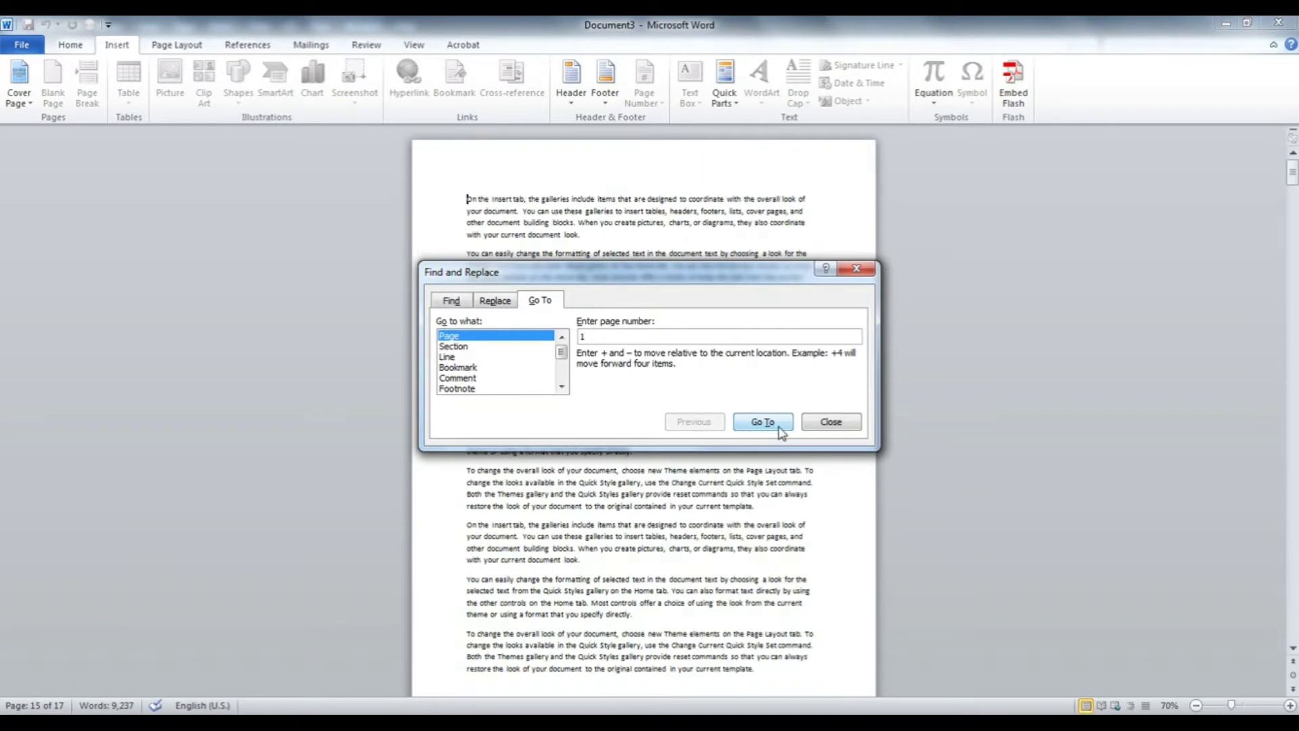
click(831, 422)
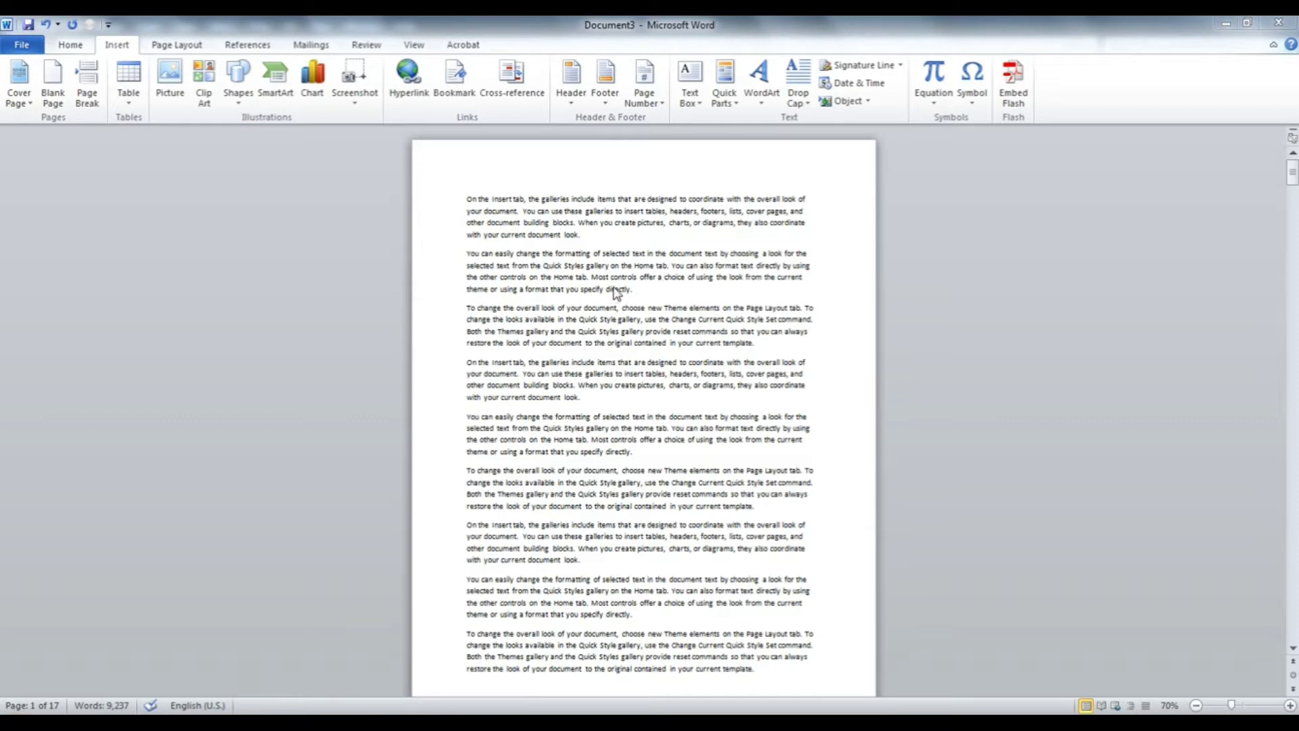
scroll(617, 288, up, 3)
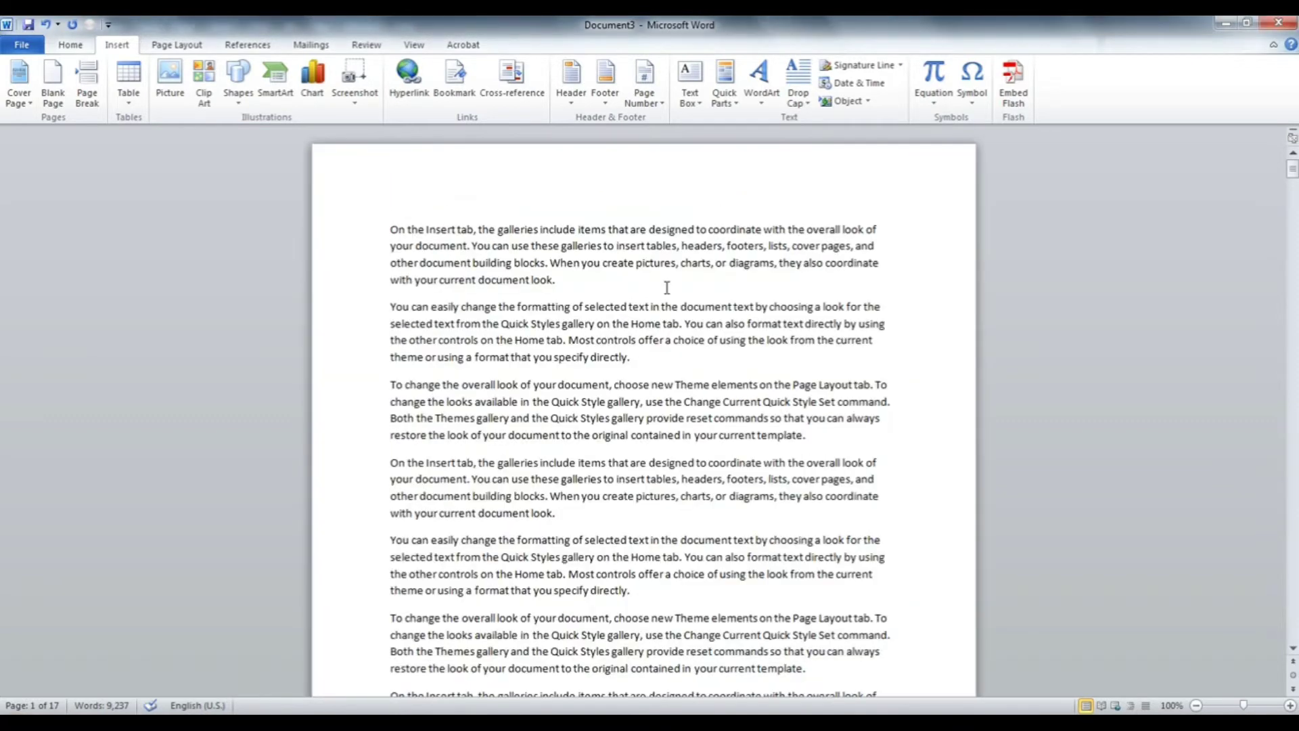
Inspect the page 1 header and footer areas, then return to the body text.
double_click(601, 178)
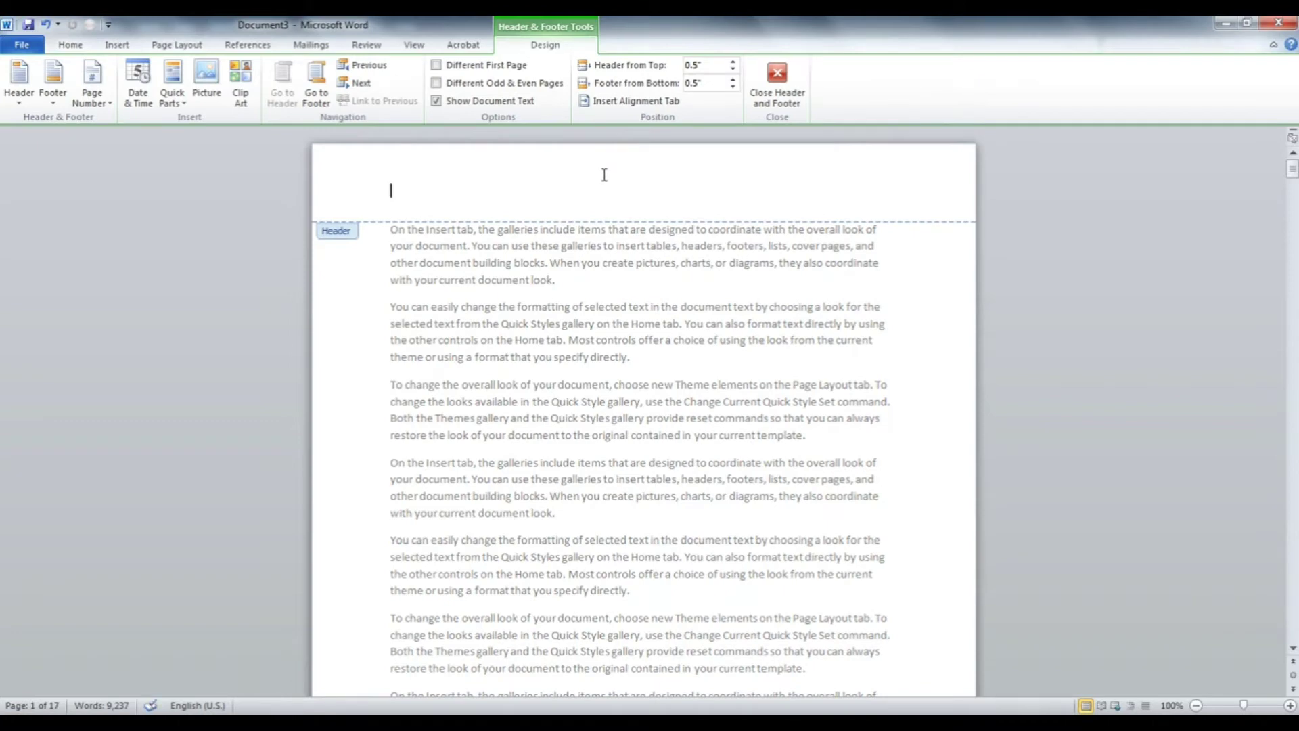
click(772, 87)
scroll(629, 476, down, 3)
scroll(628, 475, down, 4)
scroll(629, 476, down, 4)
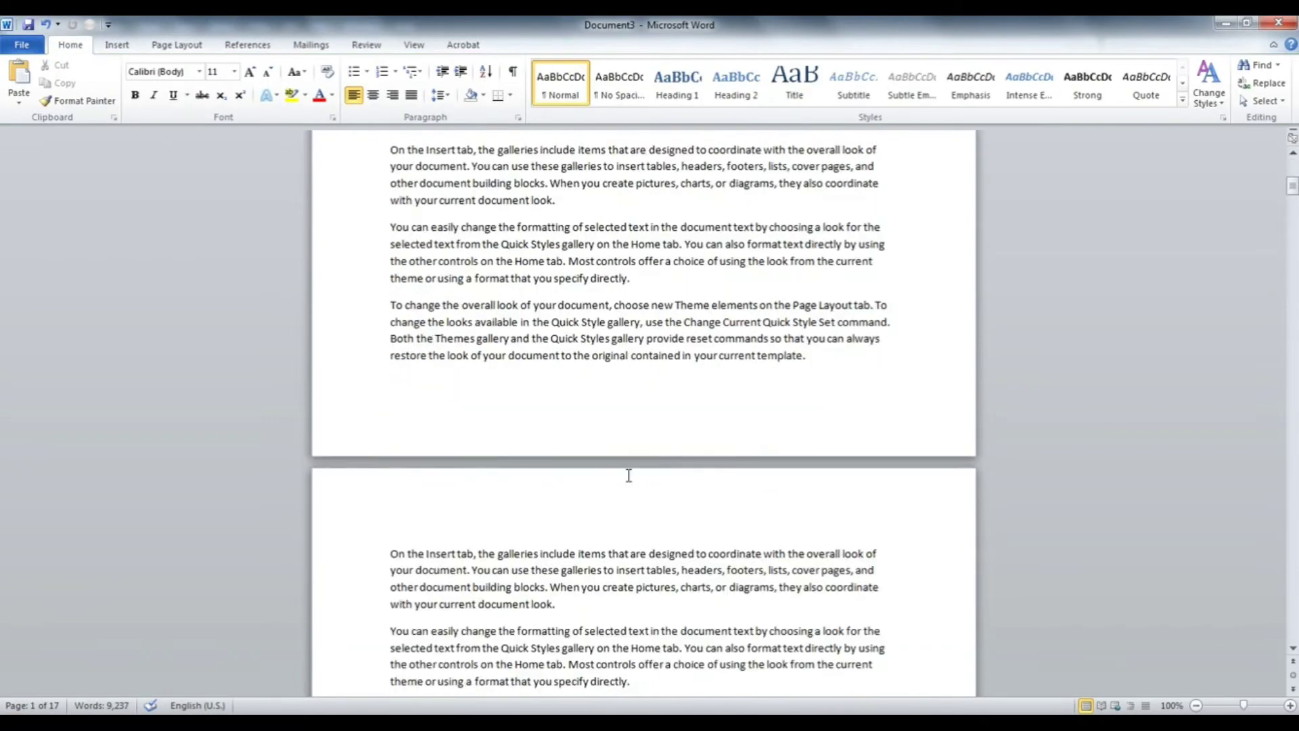
double_click(598, 426)
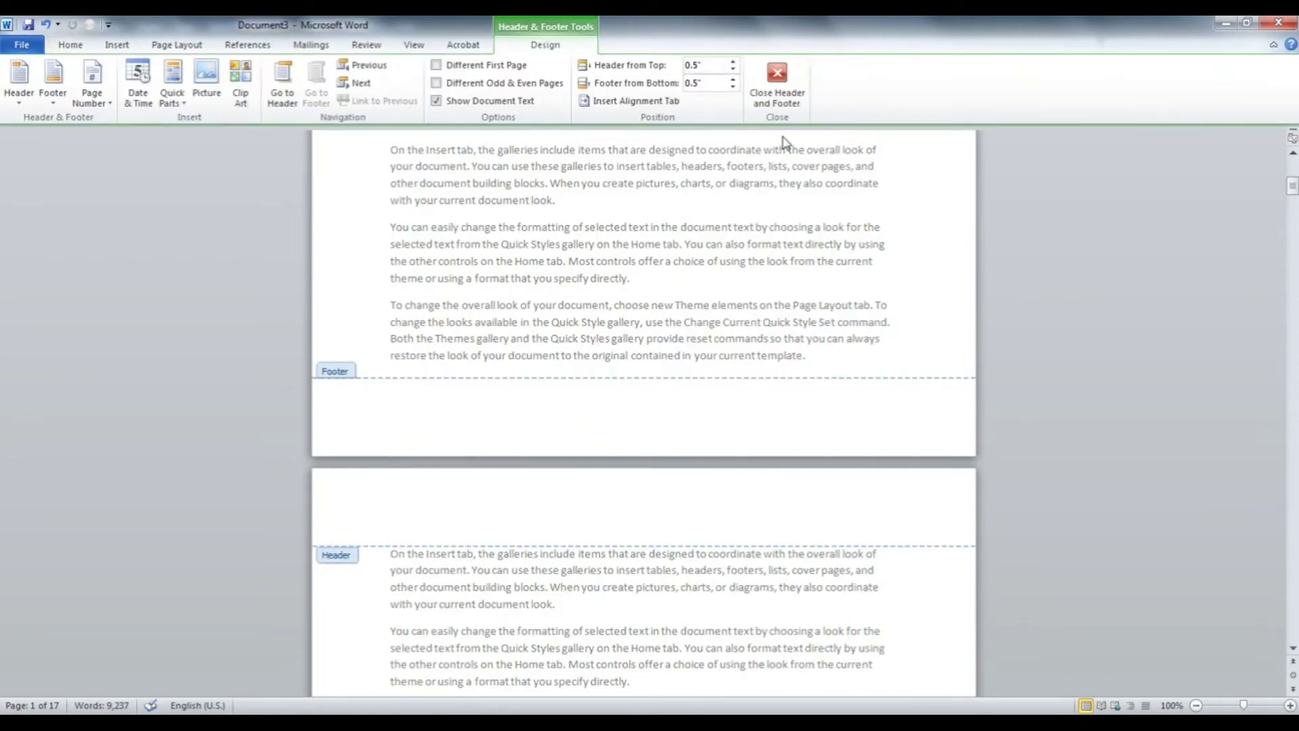
click(777, 81)
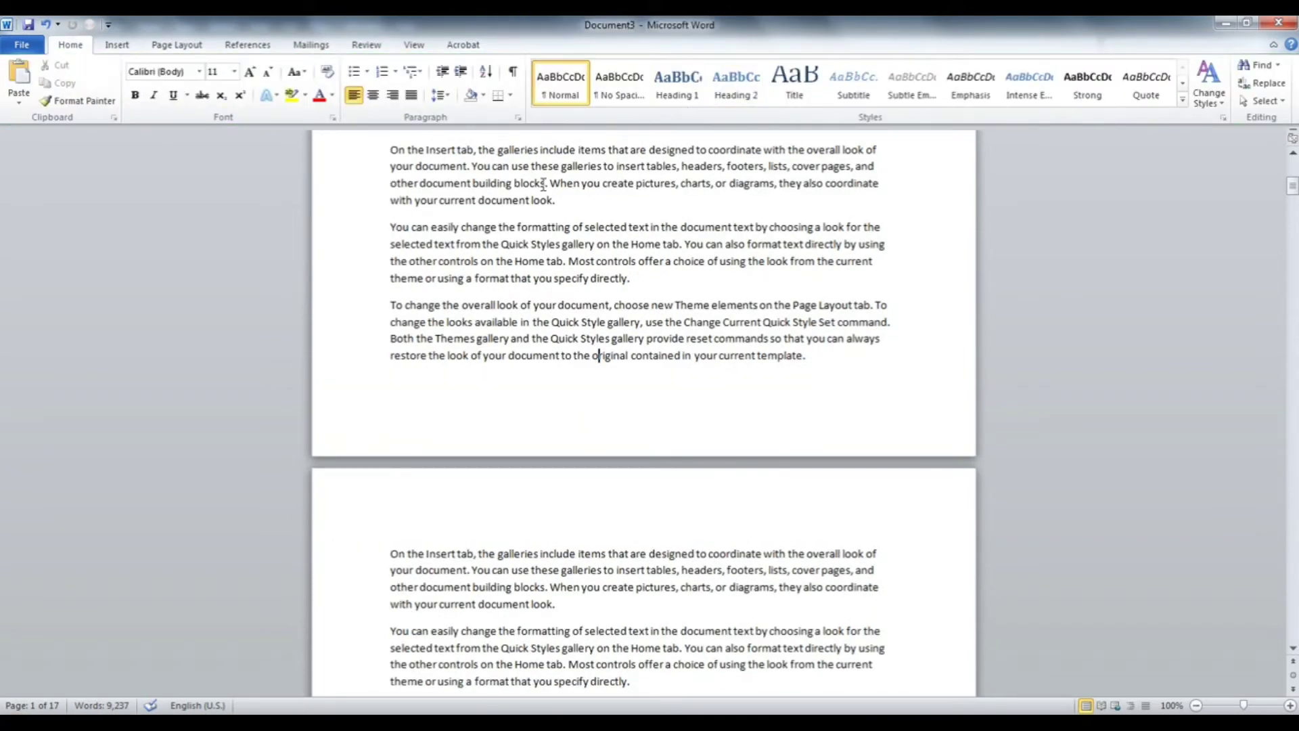
Browse the Insert > Header gallery of built-in designs like Alphabet, Annual and Austere.
click(115, 44)
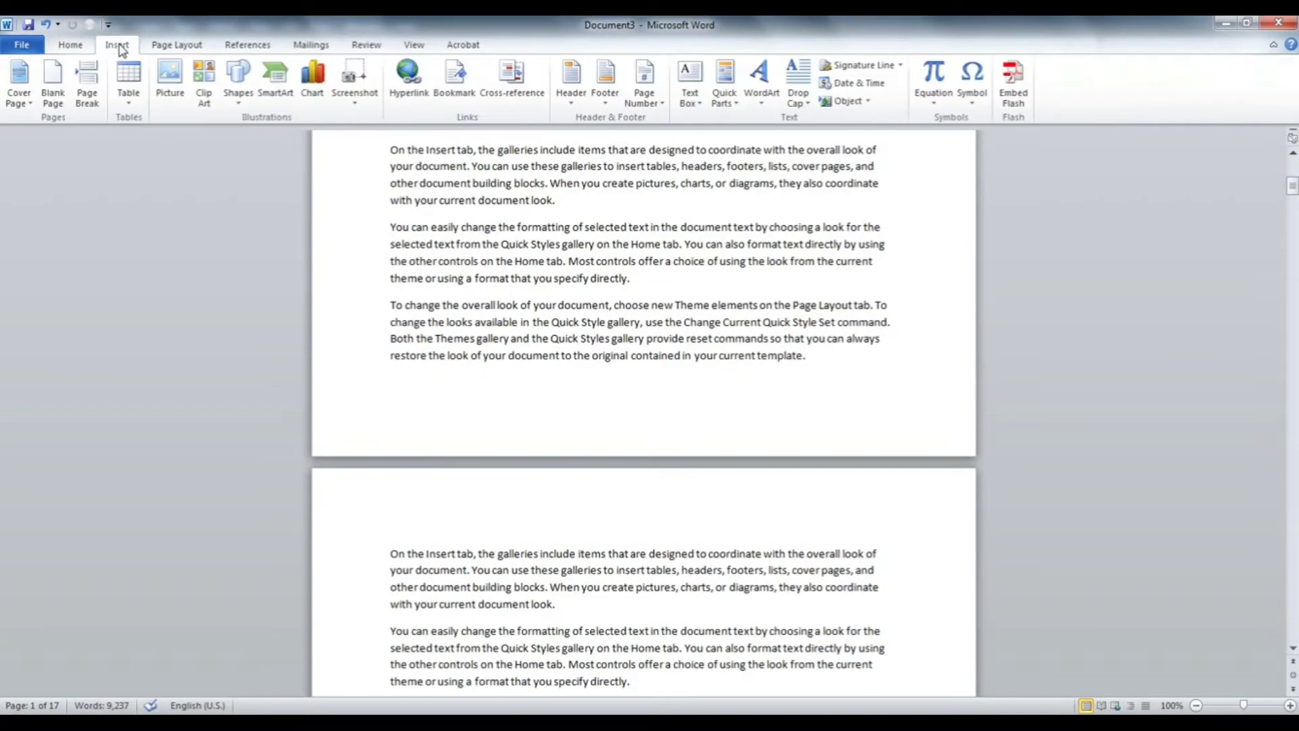
click(576, 102)
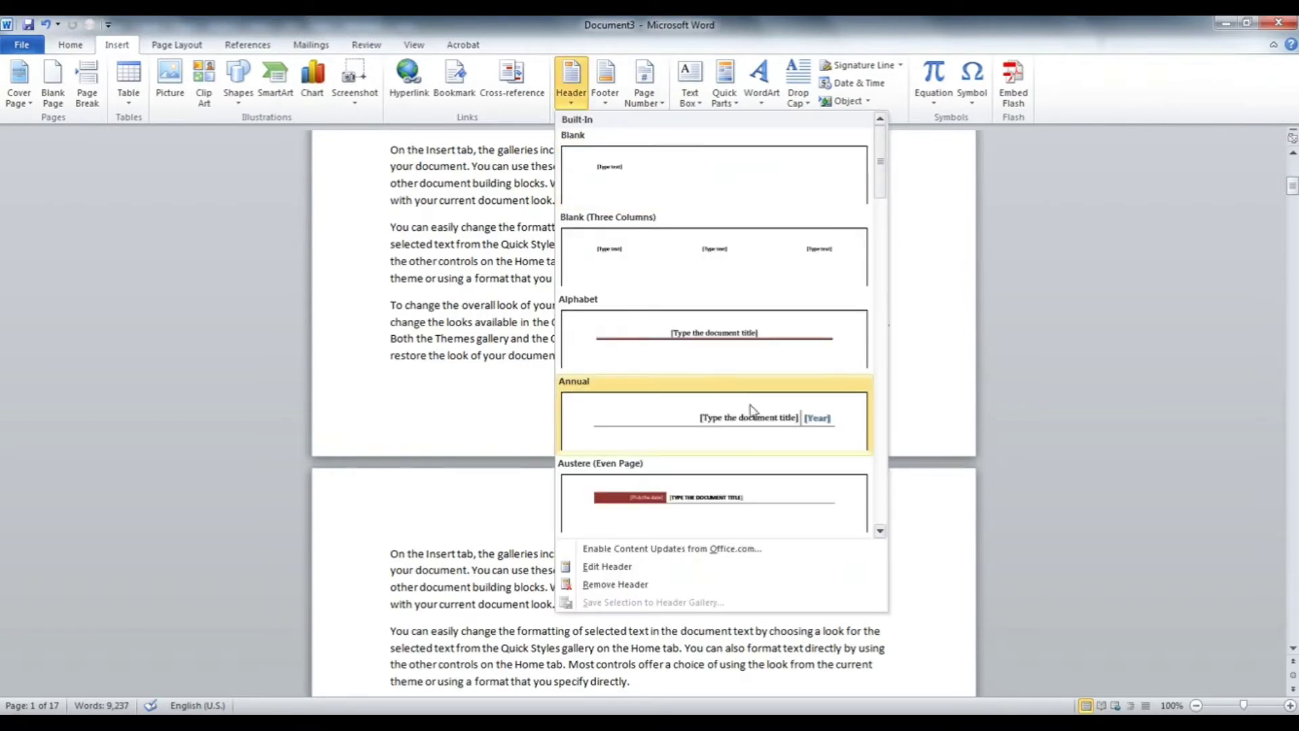
drag(881, 163, 880, 298)
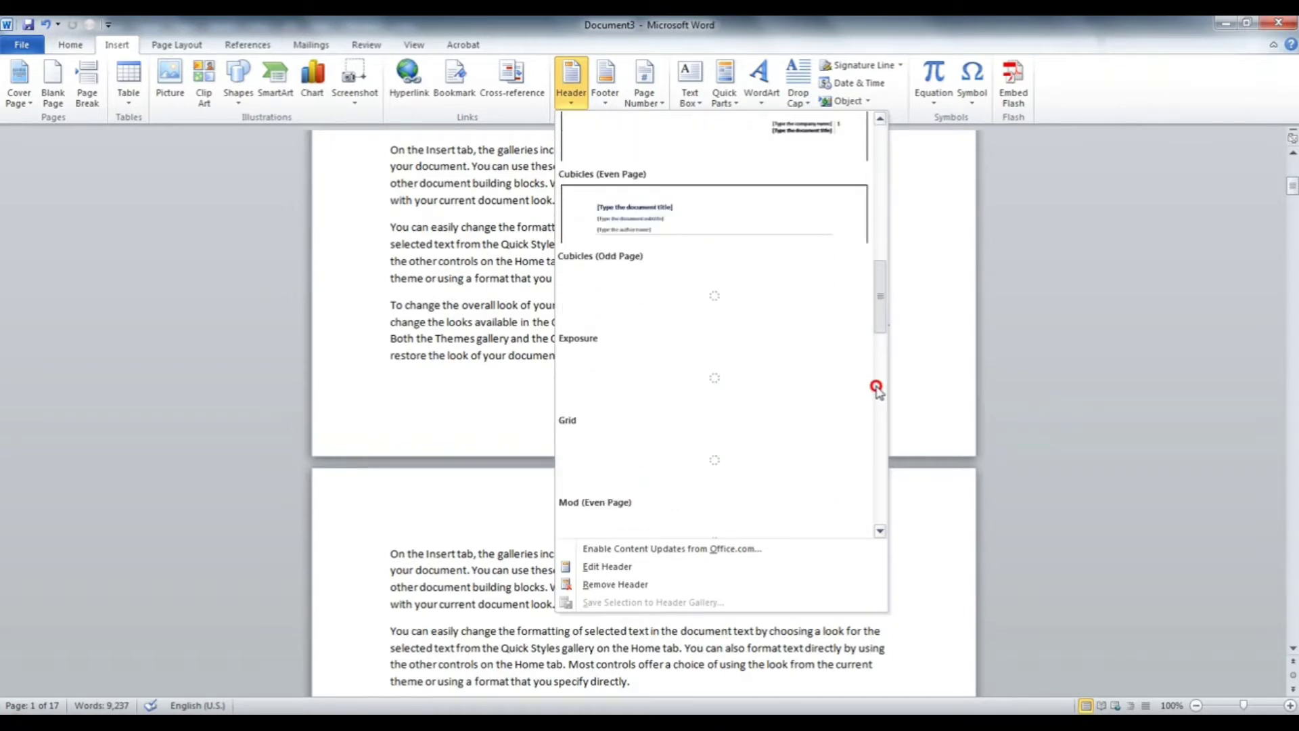
click(878, 526)
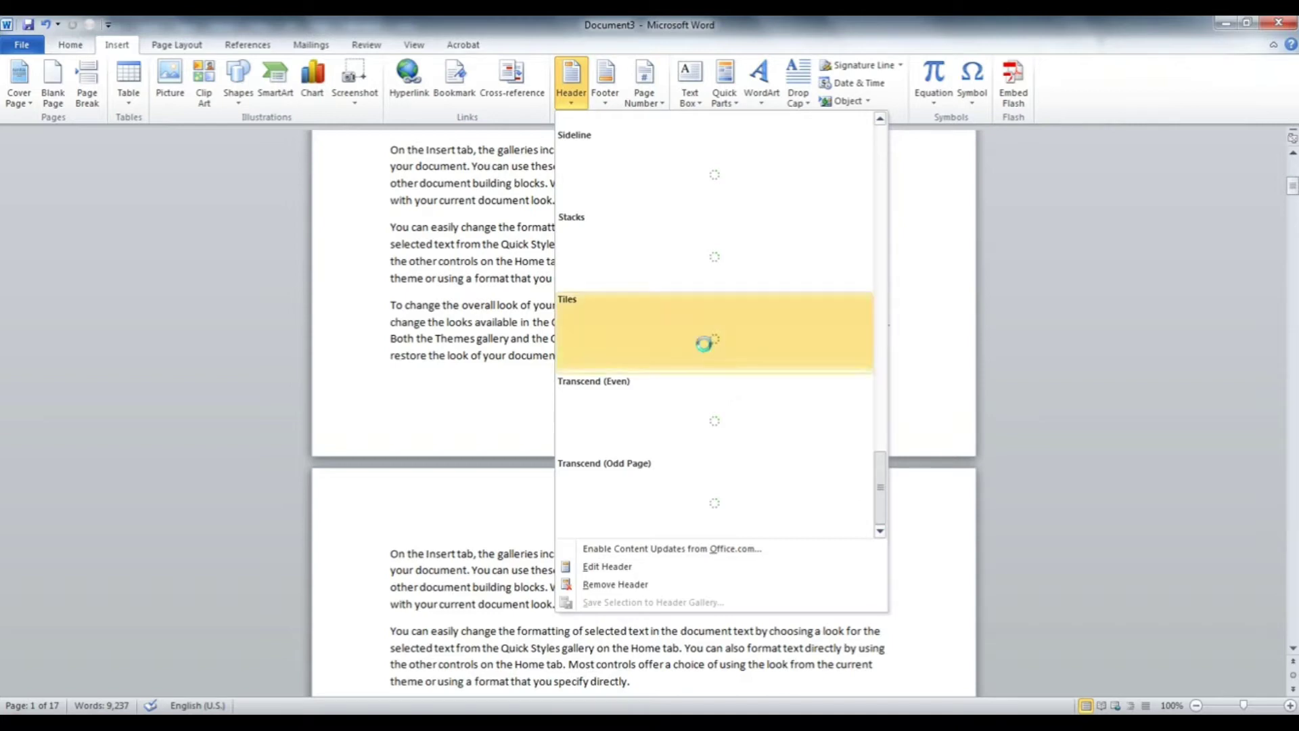
scroll(704, 351, up, 3)
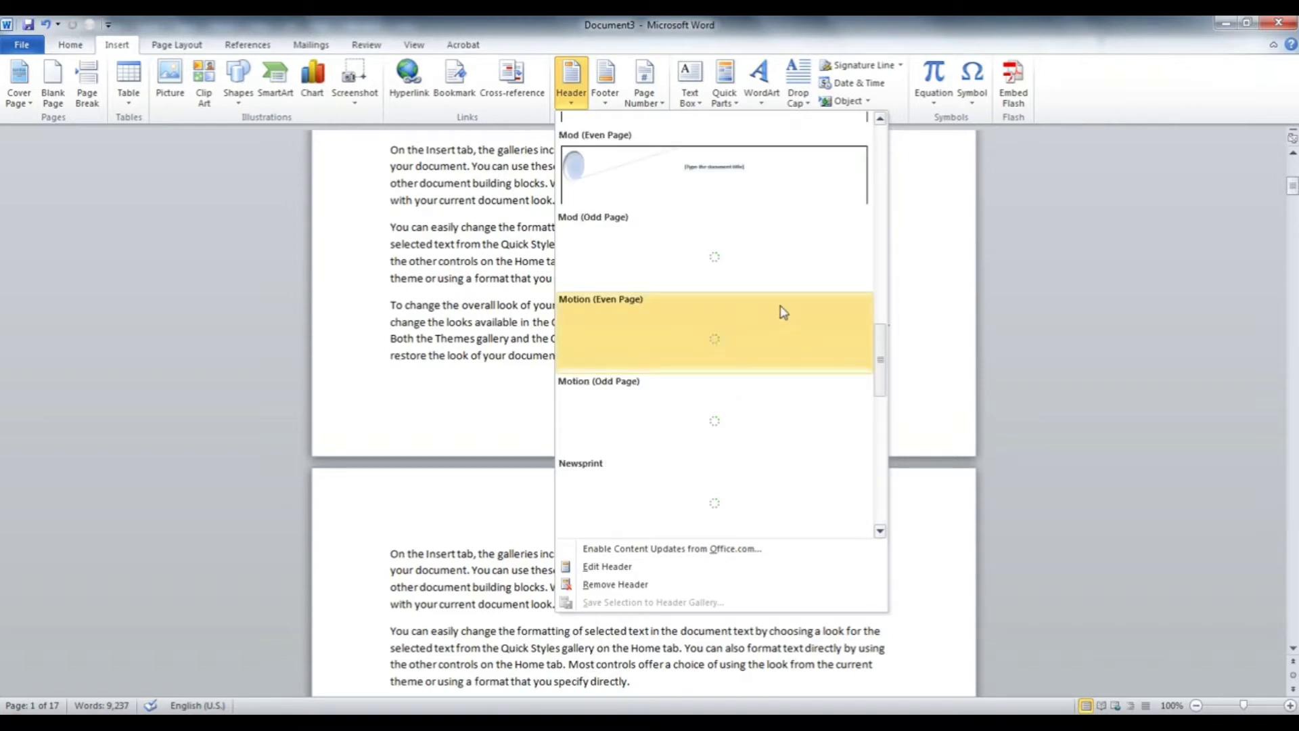
scroll(711, 276, up, 5)
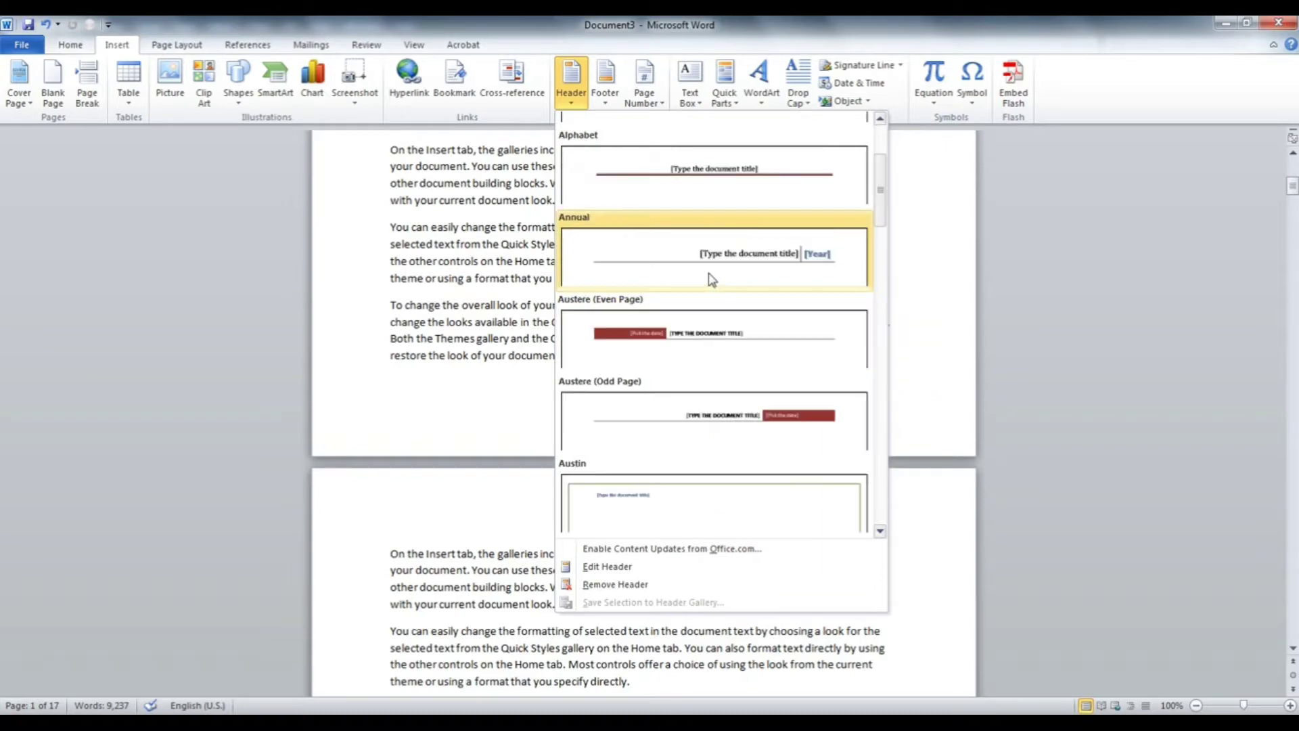
scroll(712, 279, up, 2)
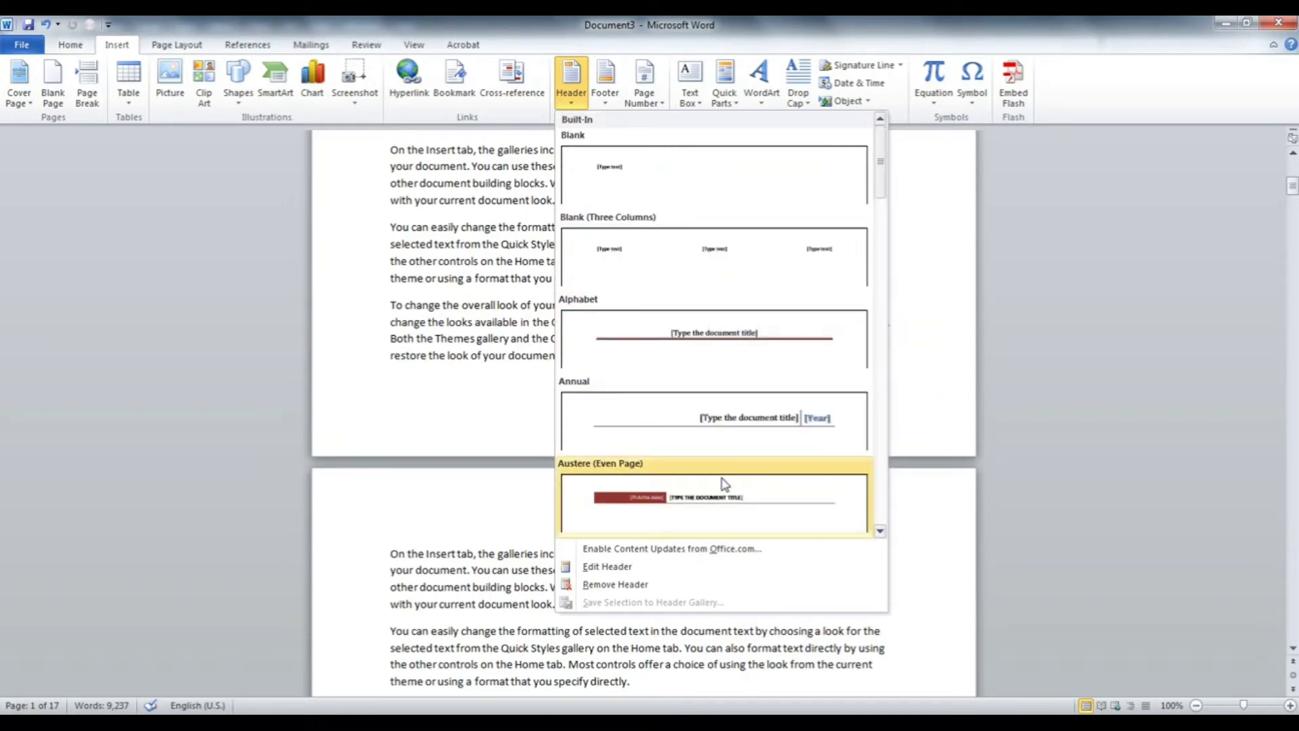
scroll(697, 515, down, 3)
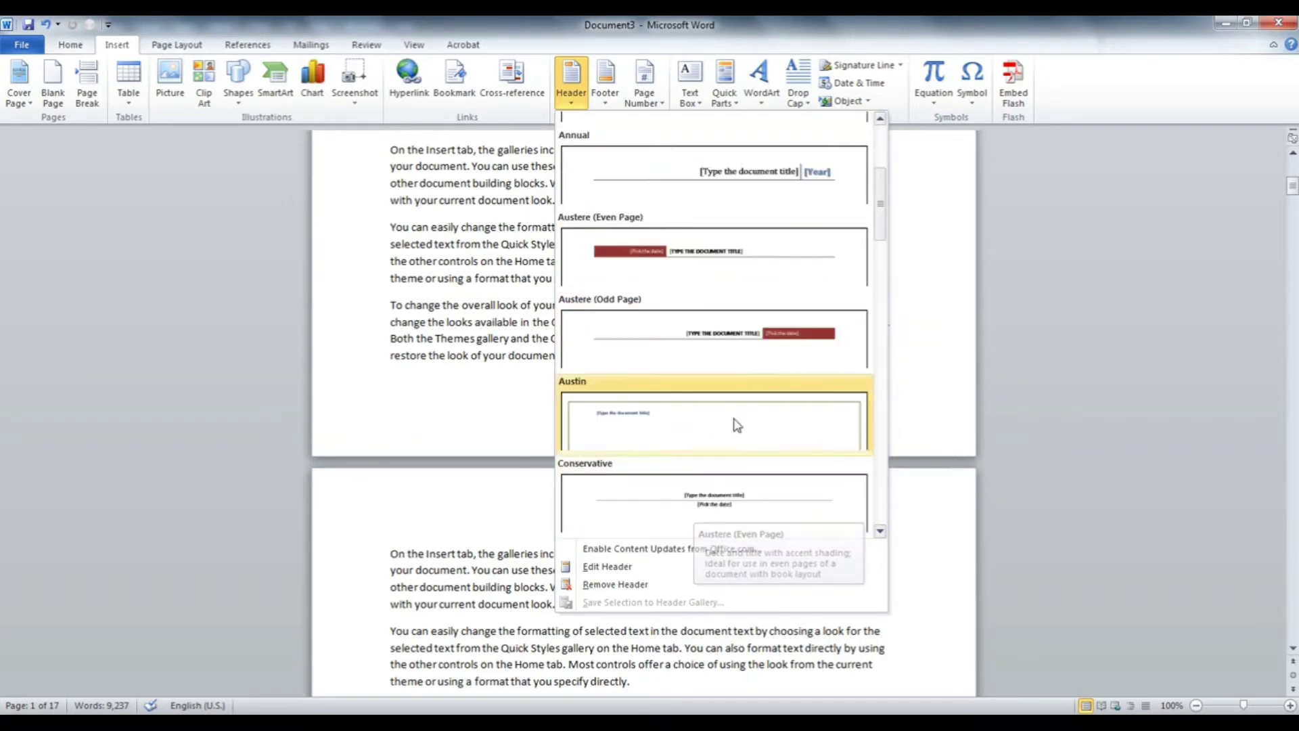
Insert the Austere (Even Page) header and title it NICOLA INTERNATIONAL ACADEMY.
click(716, 275)
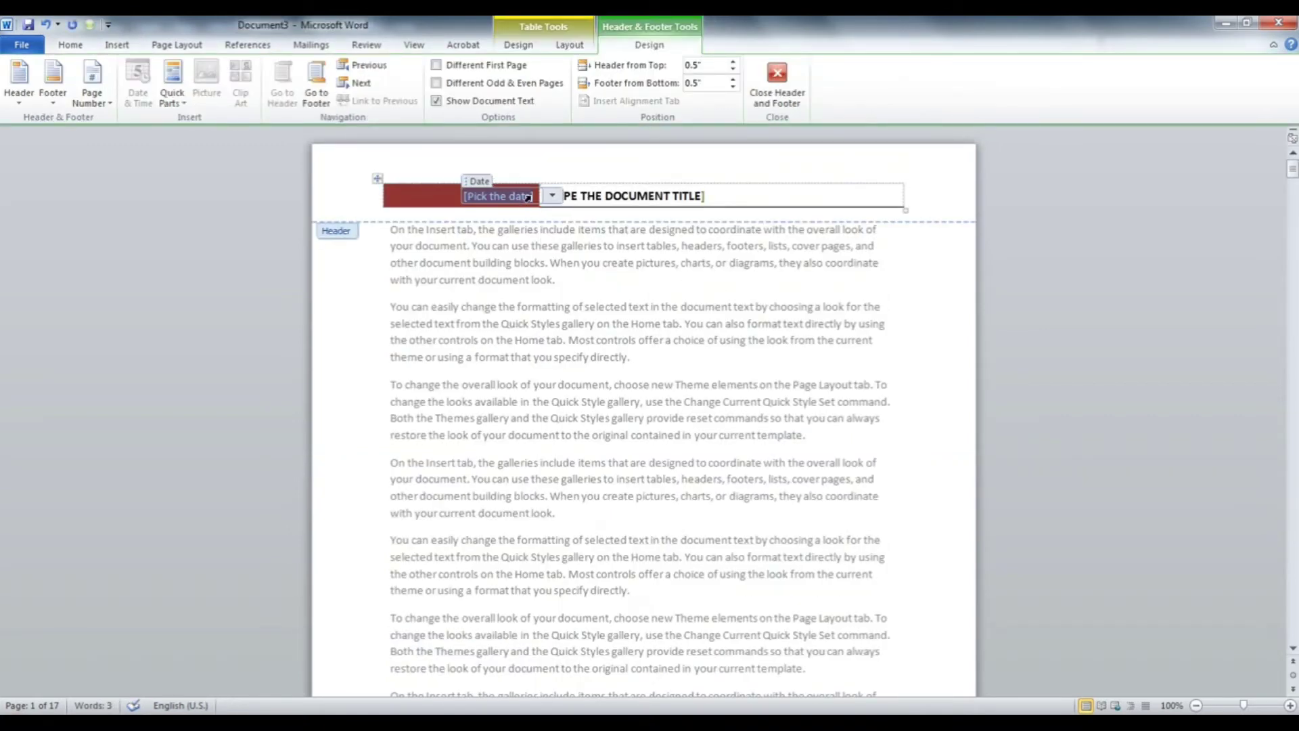
click(587, 197)
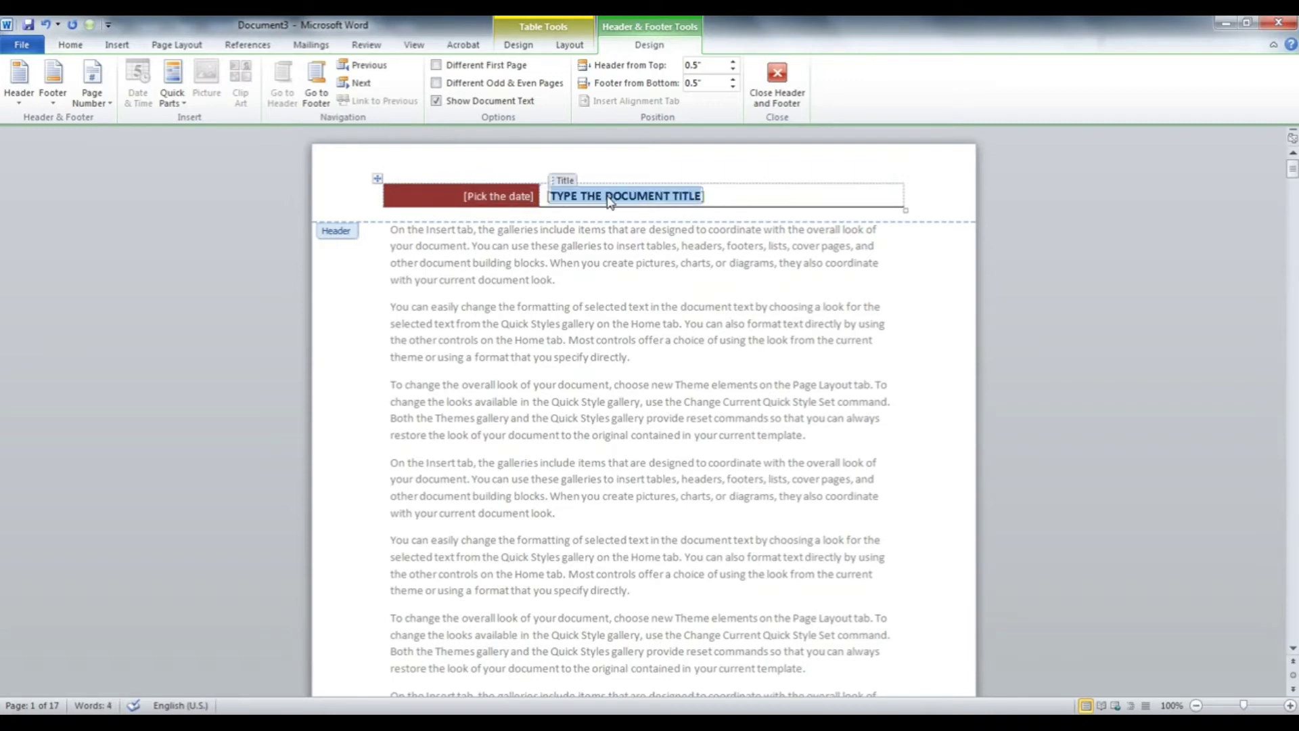
text(NI)
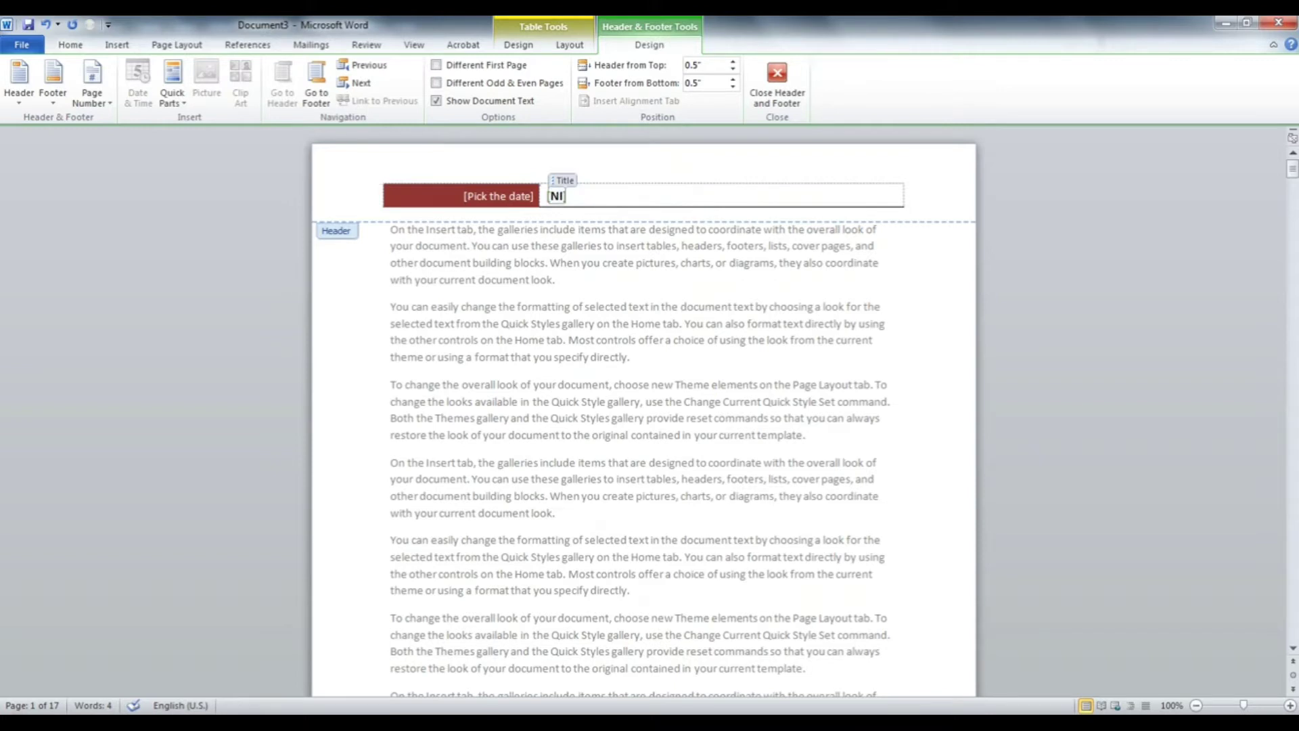
text(COLA INTE)
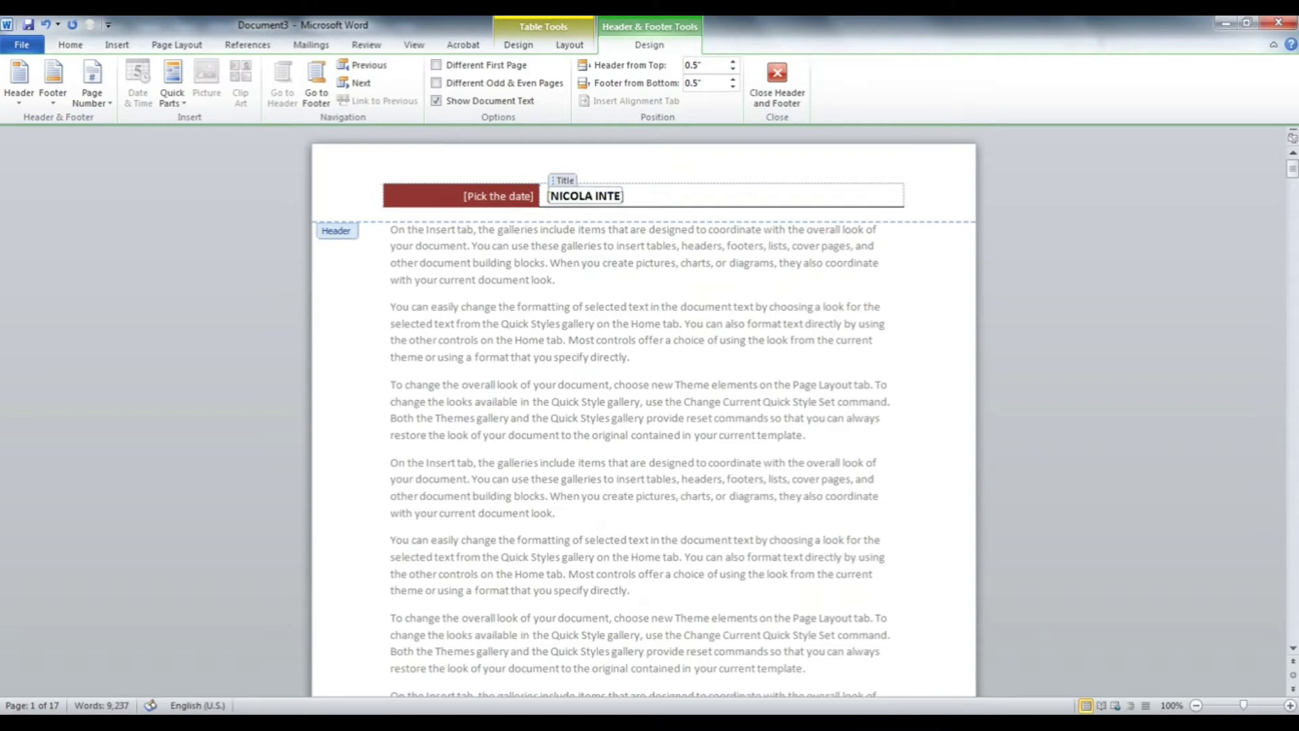
text(RNAT)
text(IONAL)
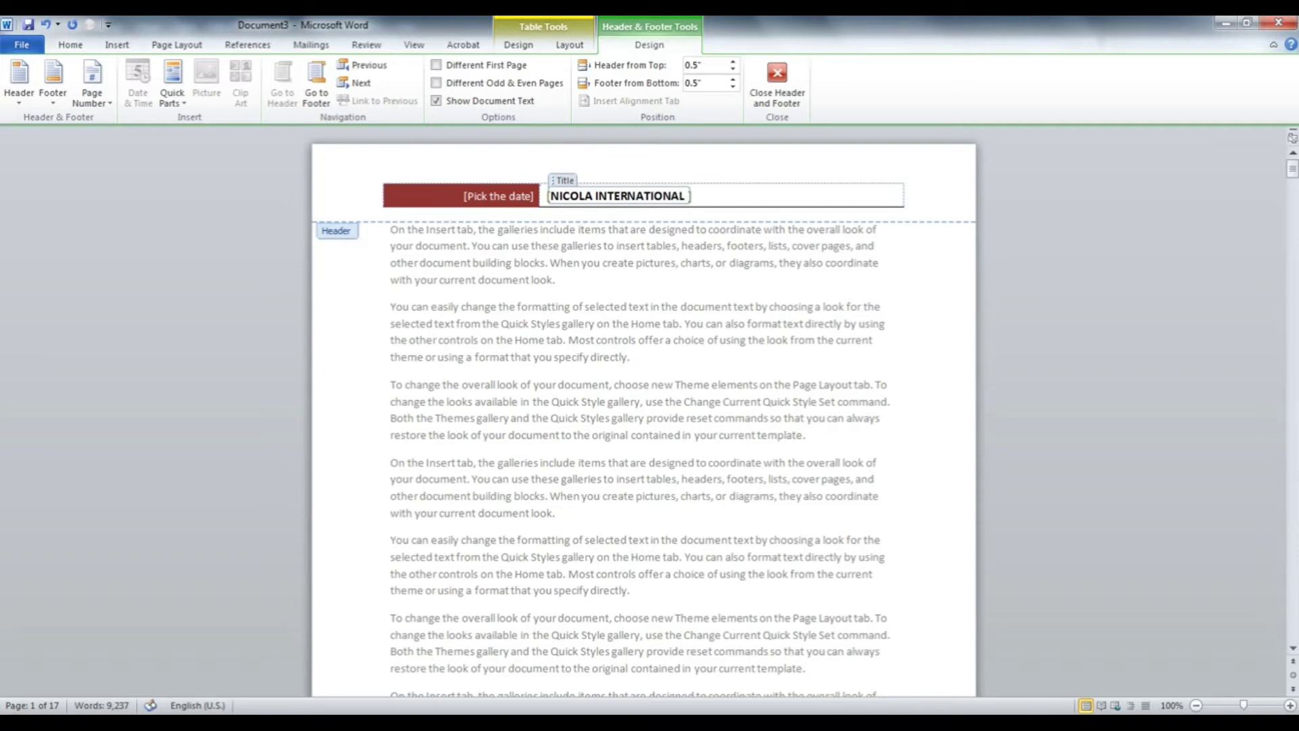
text( ACADEMY)
mouse_move(608, 196)
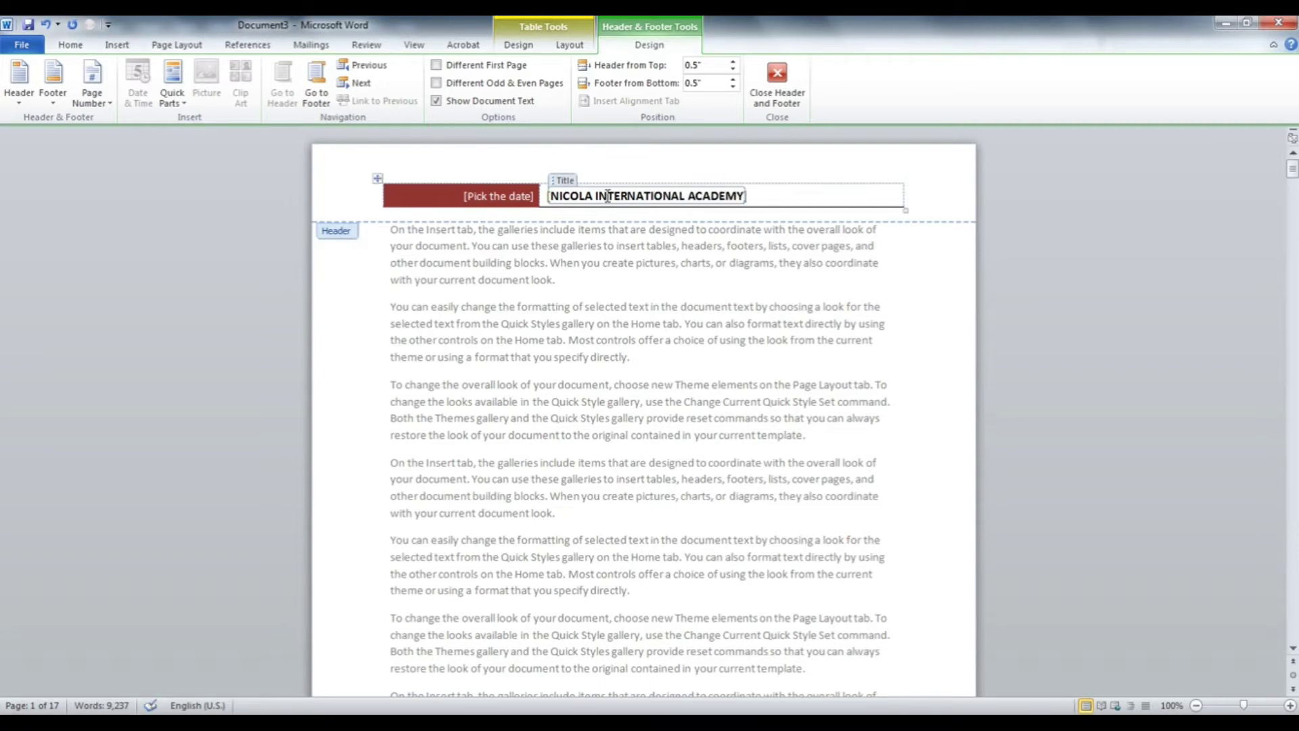
Replace the header's date placeholder with an Email: label and the academy's e-mail address.
click(507, 195)
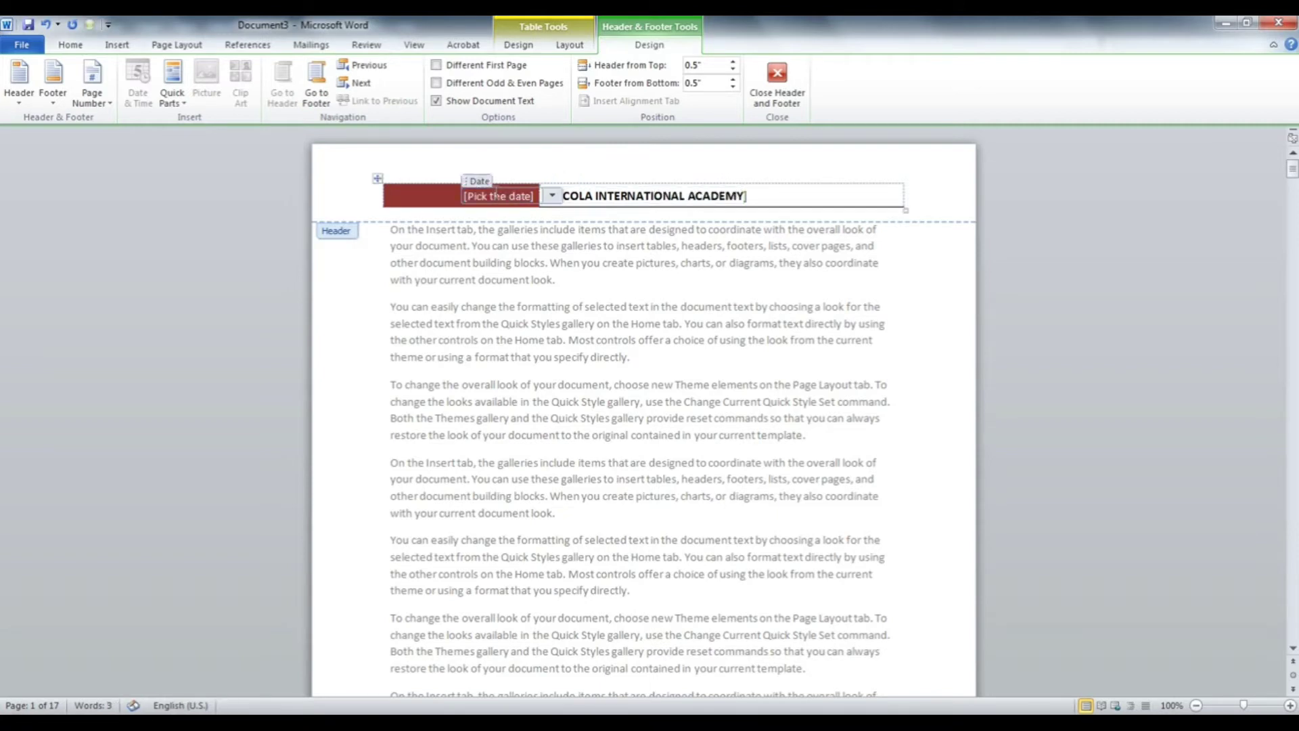
key(Delete)
key(Delete)
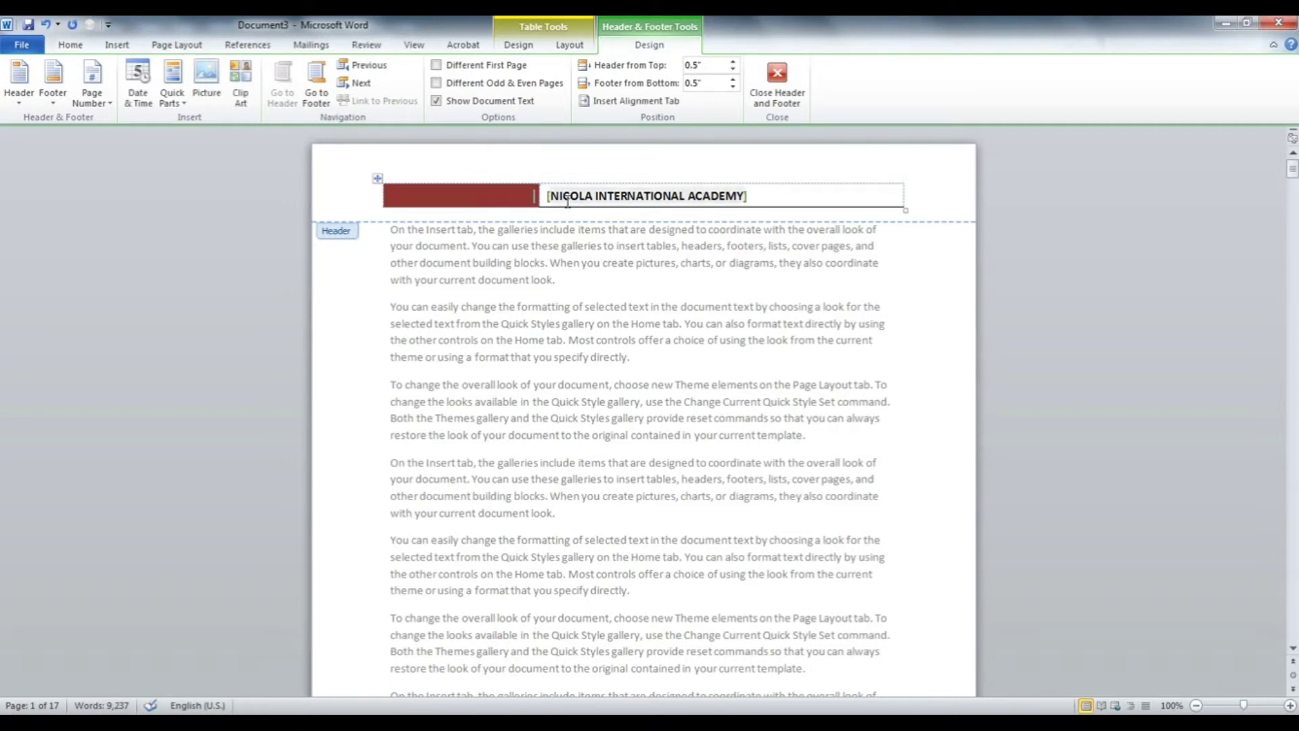
text(Email:)
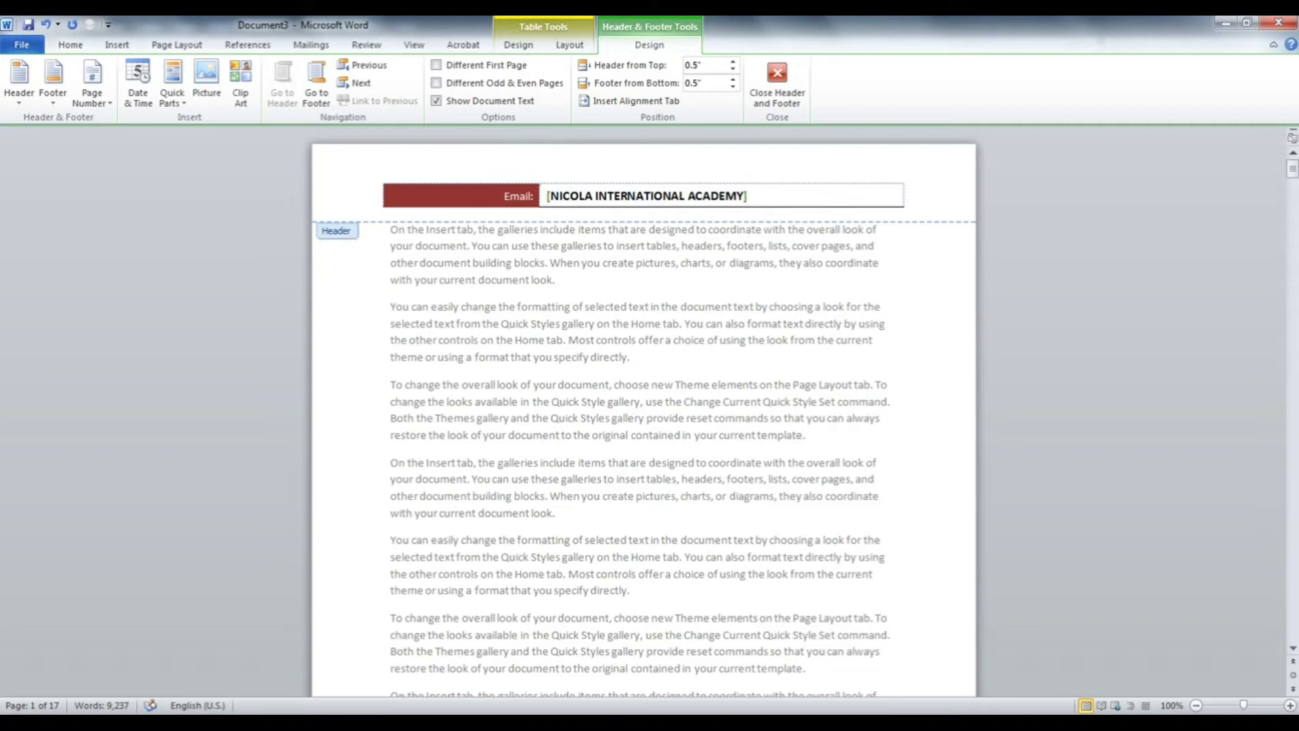
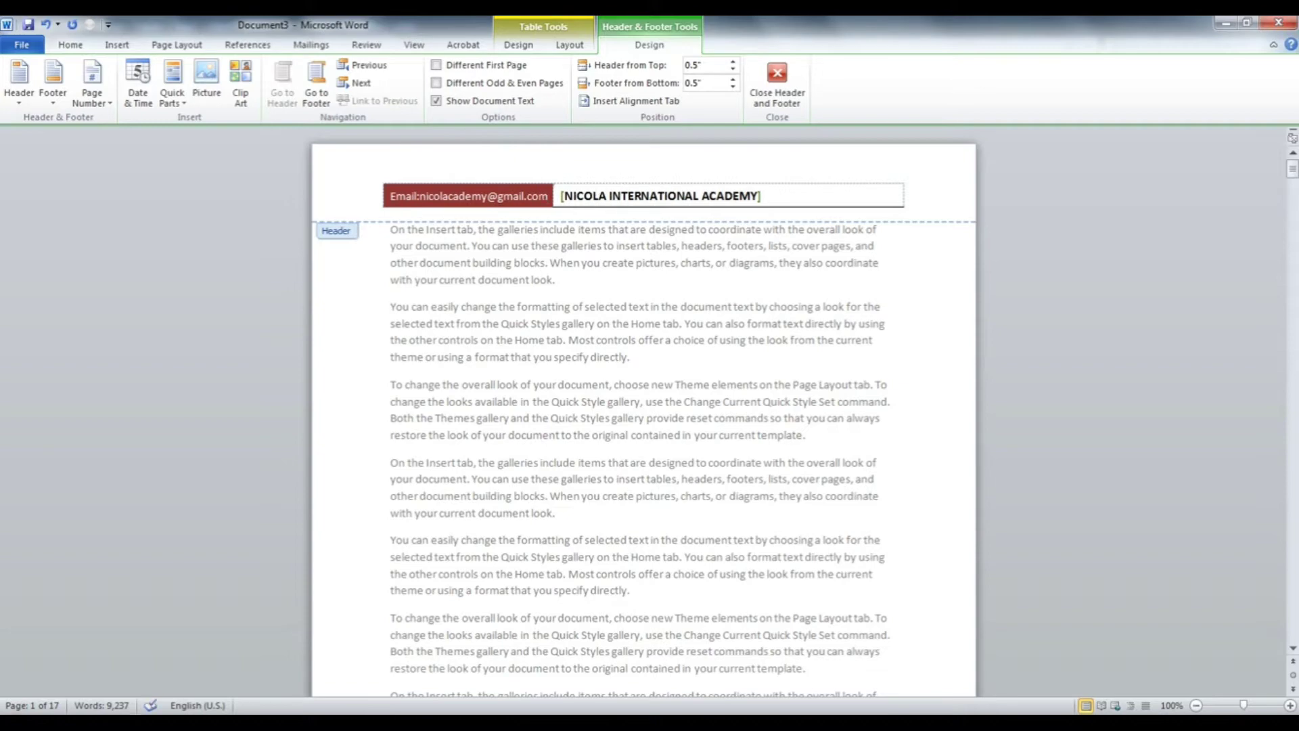
ctrl+scroll(684, 252, up, 4)
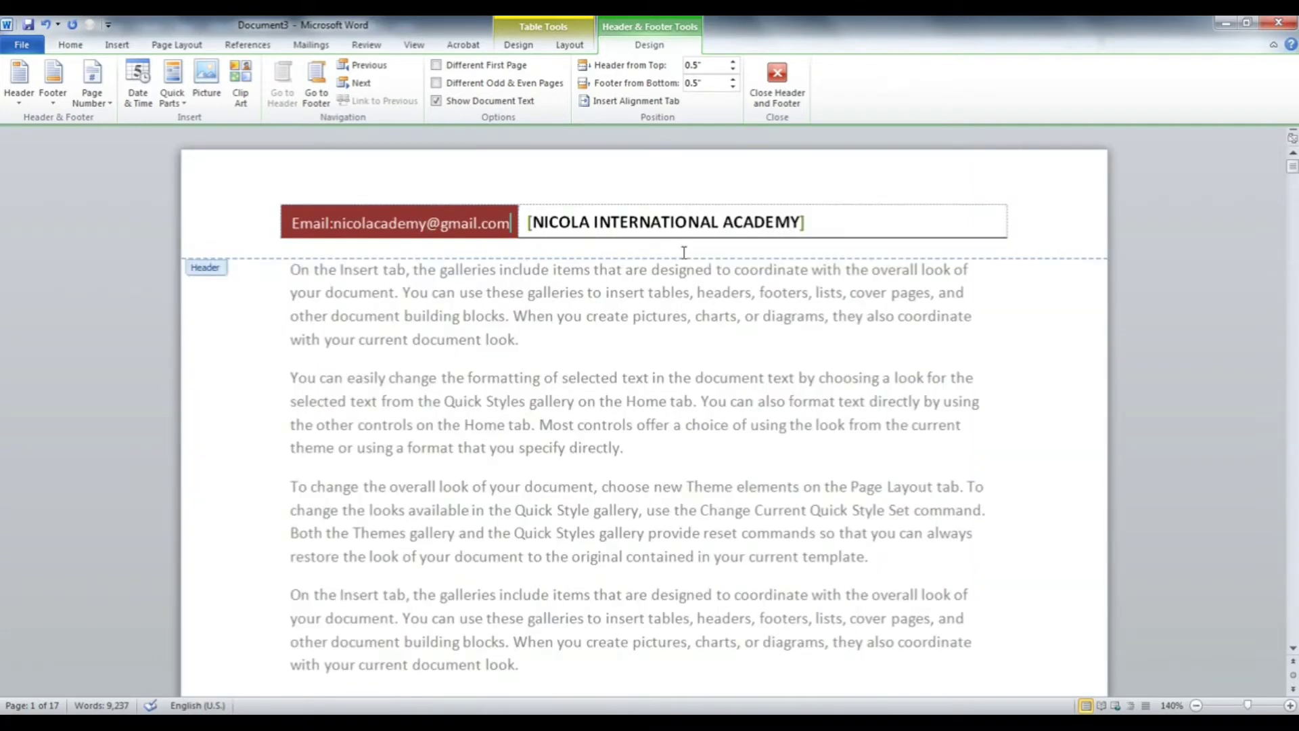
mouse_move(710, 195)
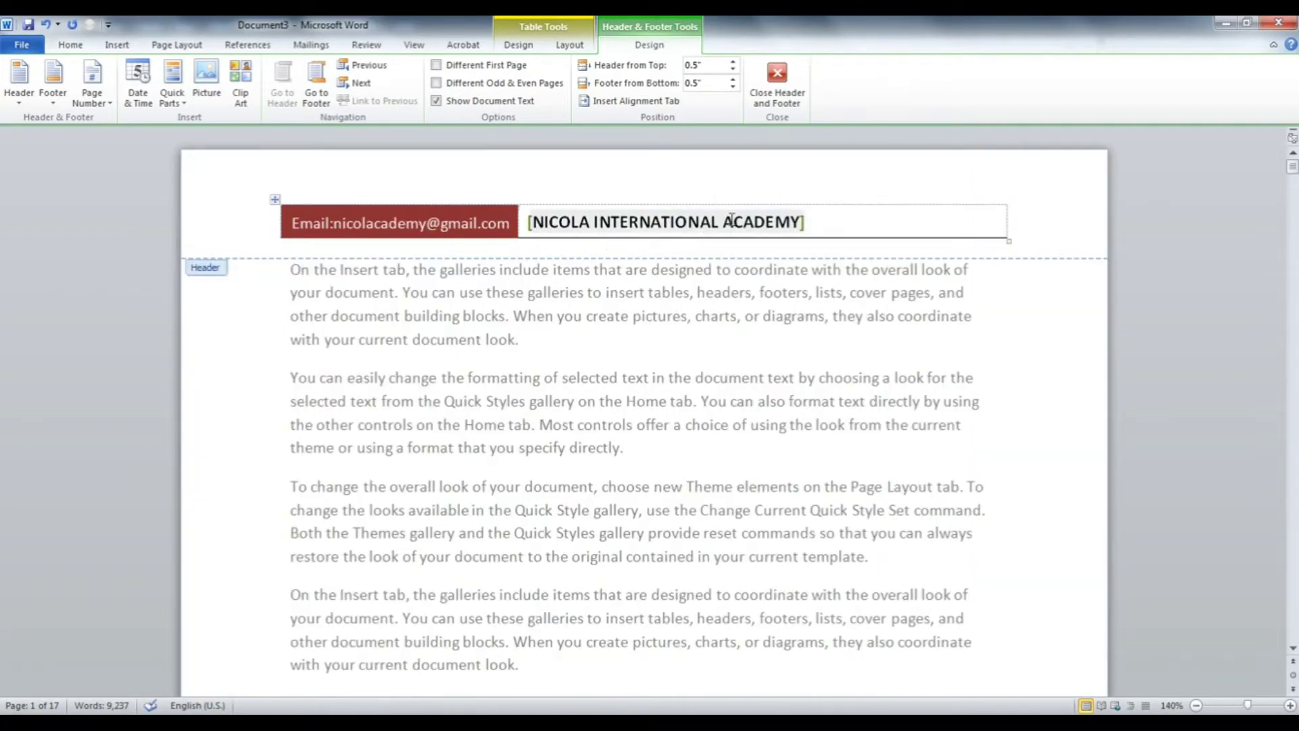
ctrl+scroll(727, 176, down, 2)
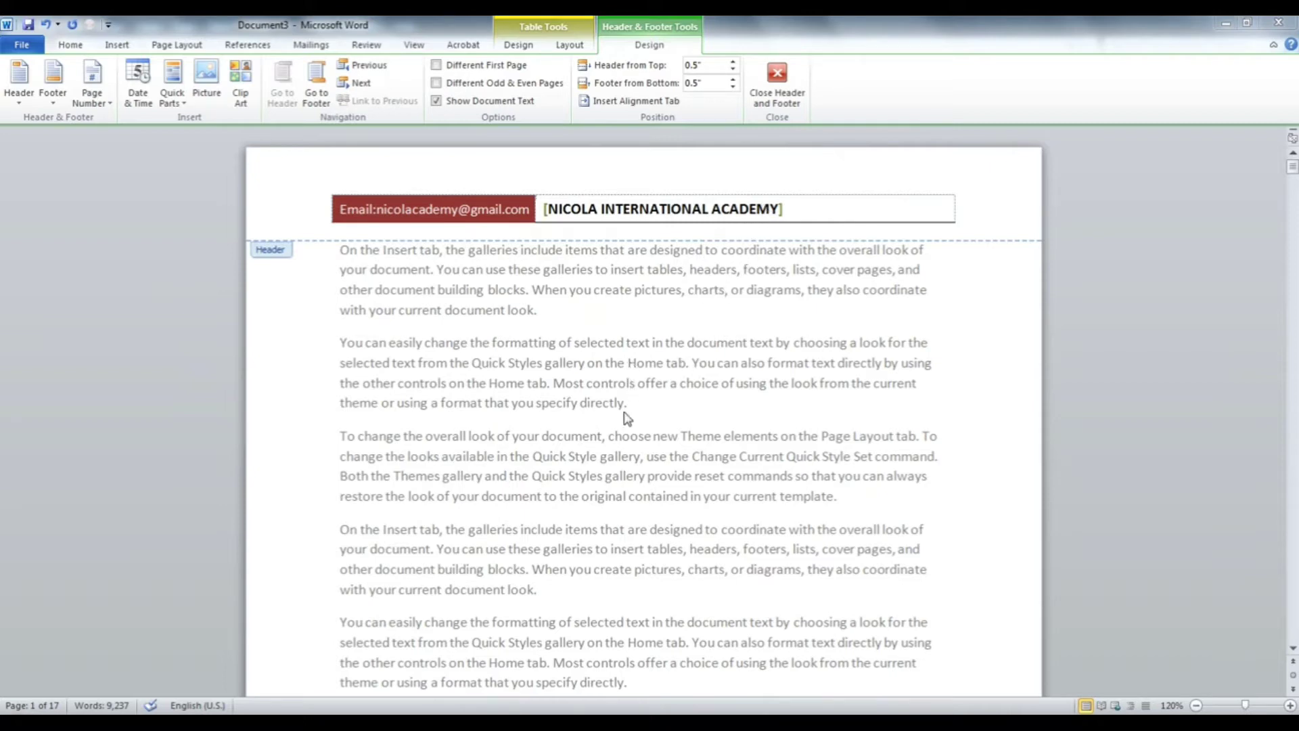
scroll(717, 551, down, 3)
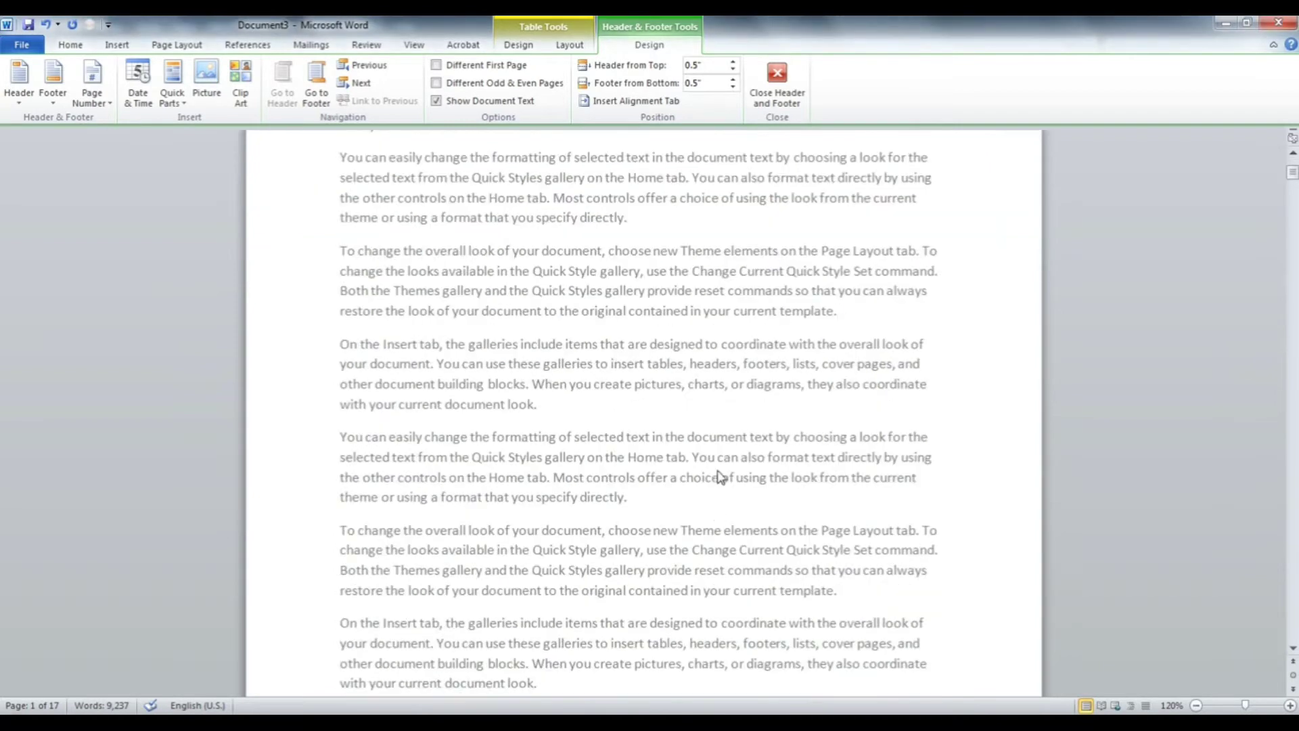
scroll(720, 477, up, 3)
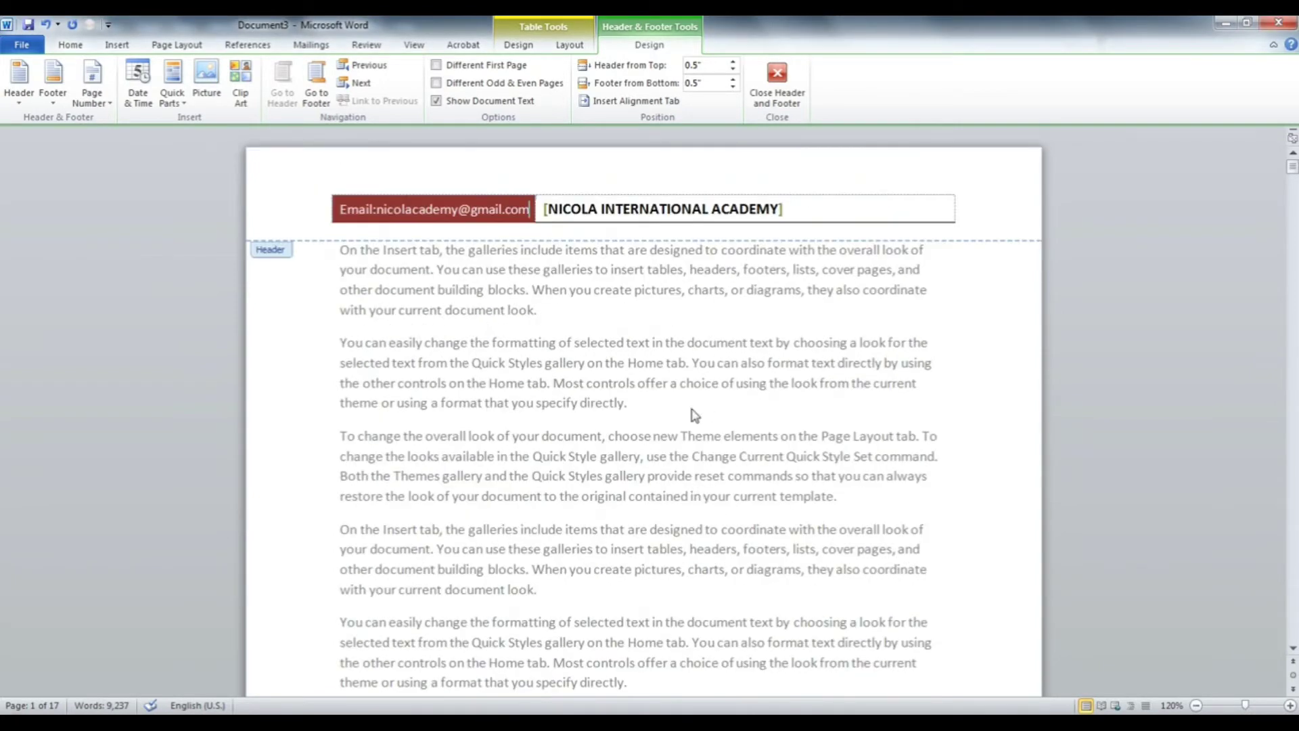
ctrl+scroll(703, 413, down, 5)
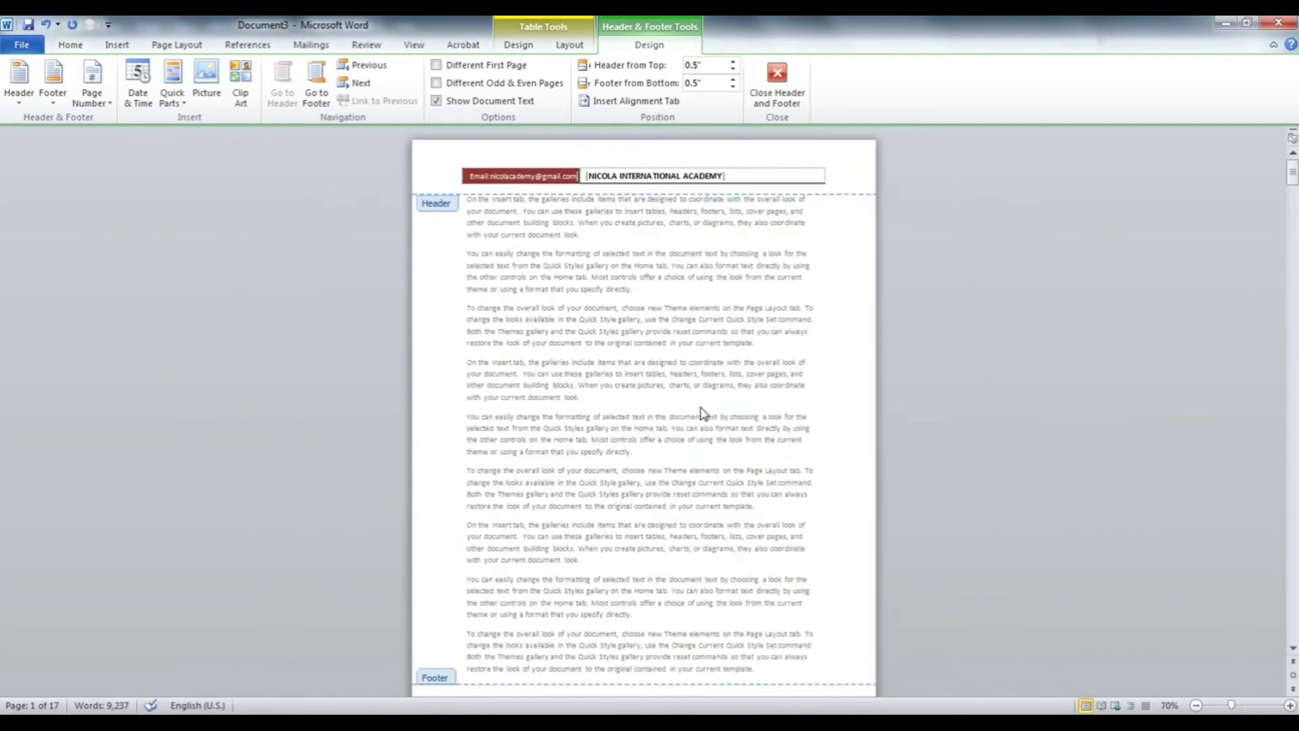
scroll(702, 414, down, 3)
scroll(659, 467, down, 2)
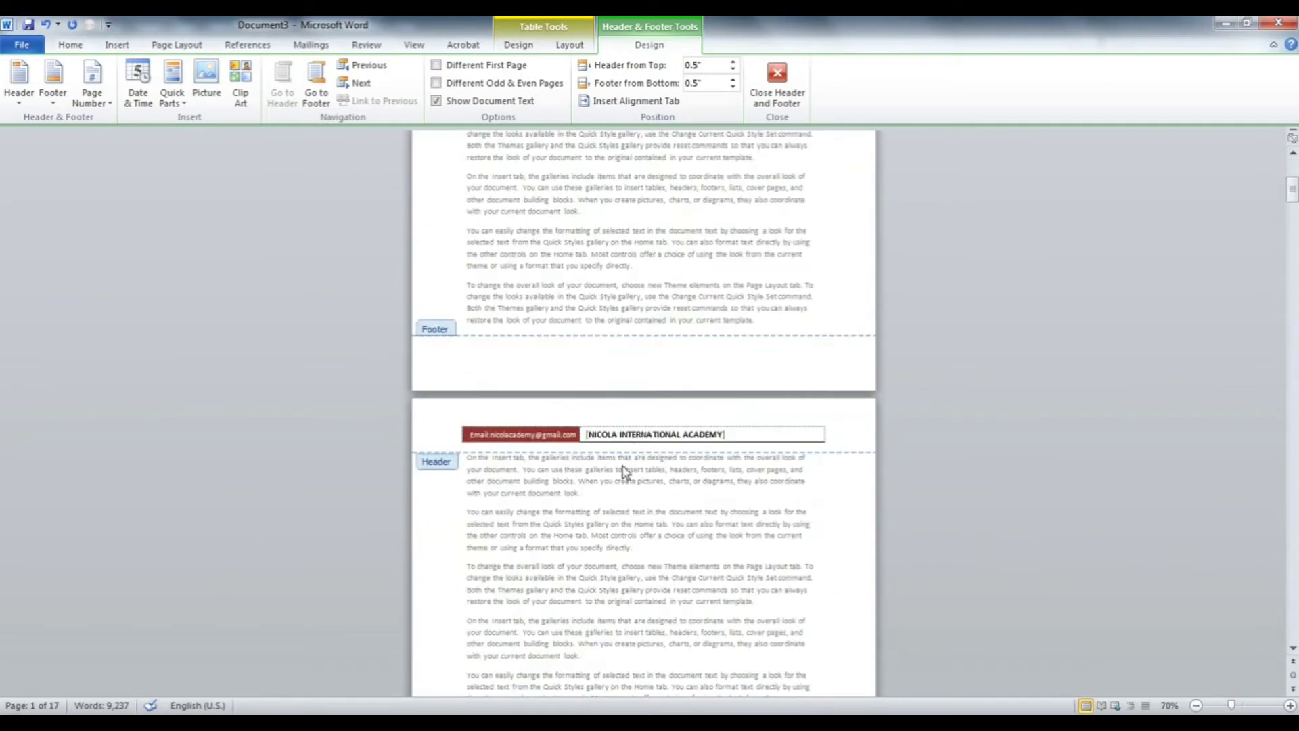
scroll(617, 460, down, 5)
scroll(626, 487, up, 10)
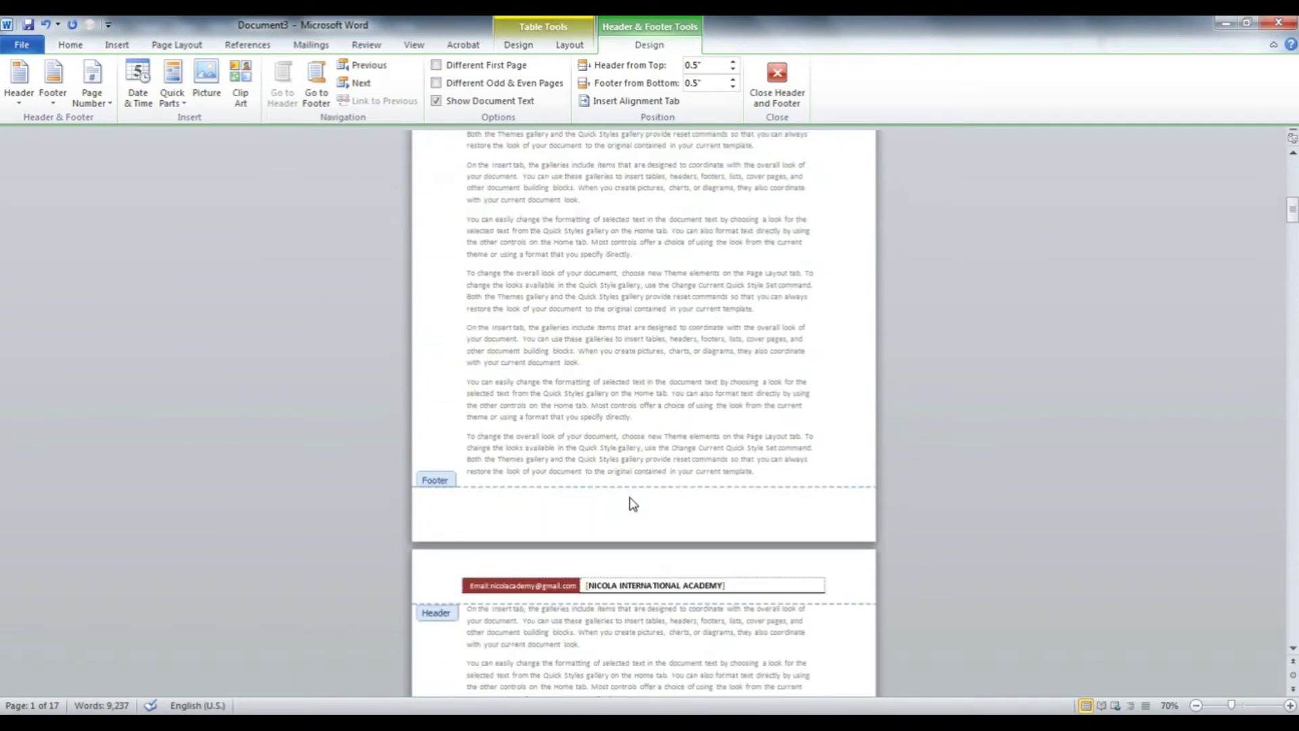
scroll(633, 498, down, 1)
scroll(626, 497, down, 5)
scroll(622, 495, up, 3)
scroll(630, 489, up, 3)
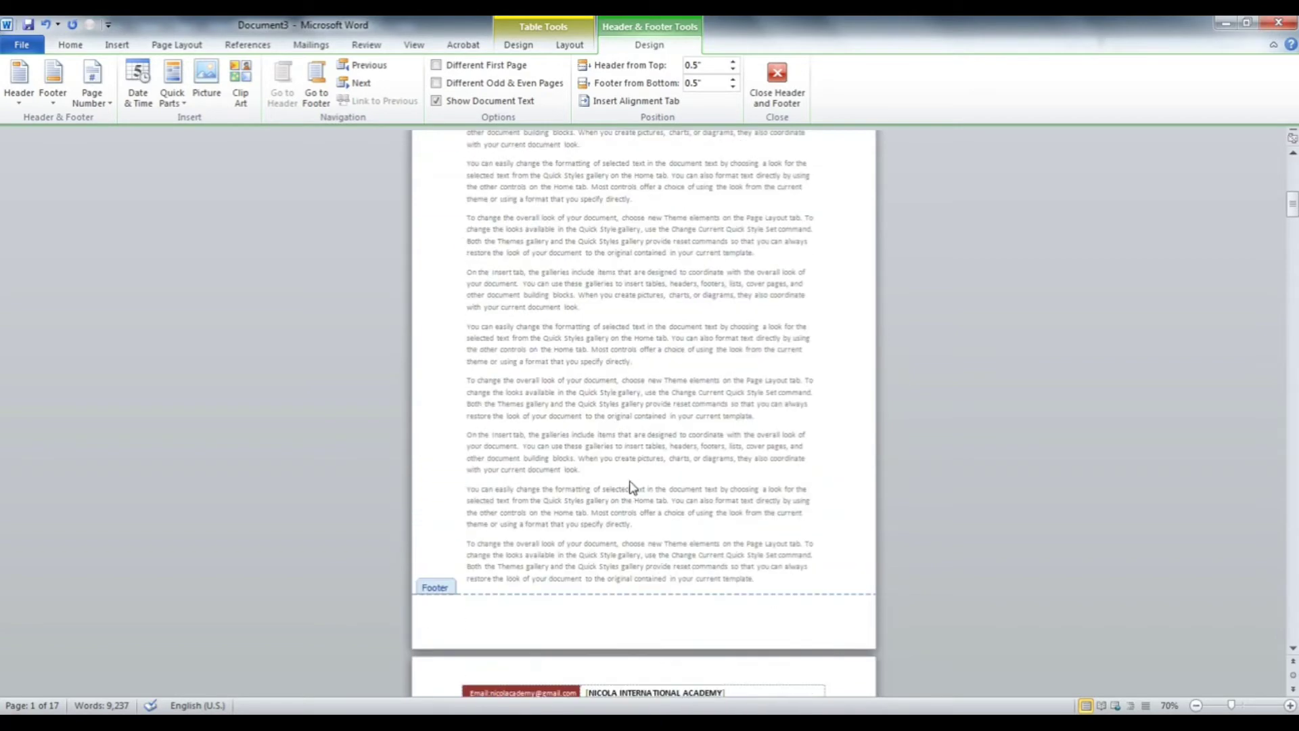
scroll(637, 467, down, 5)
scroll(664, 427, up, 4)
scroll(684, 400, down, 10)
scroll(684, 402, up, 1)
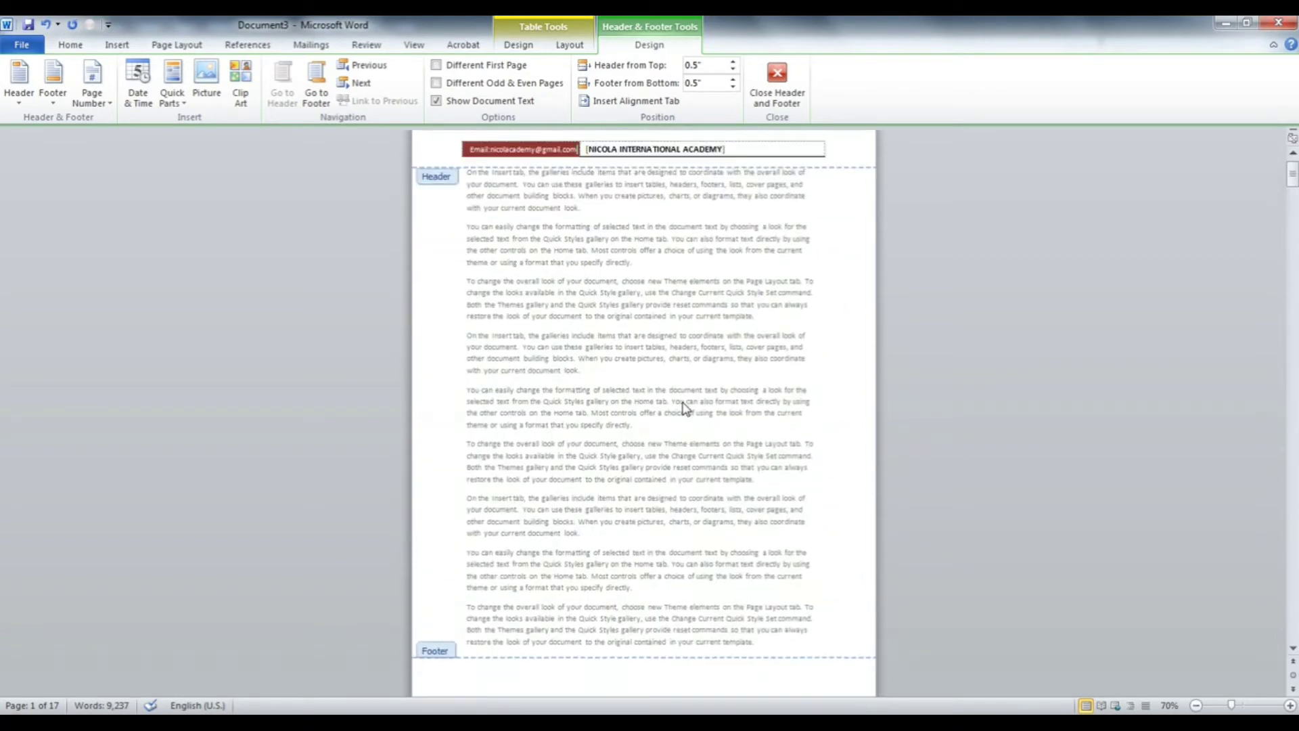
scroll(685, 406, up, 1)
scroll(685, 406, up, 3)
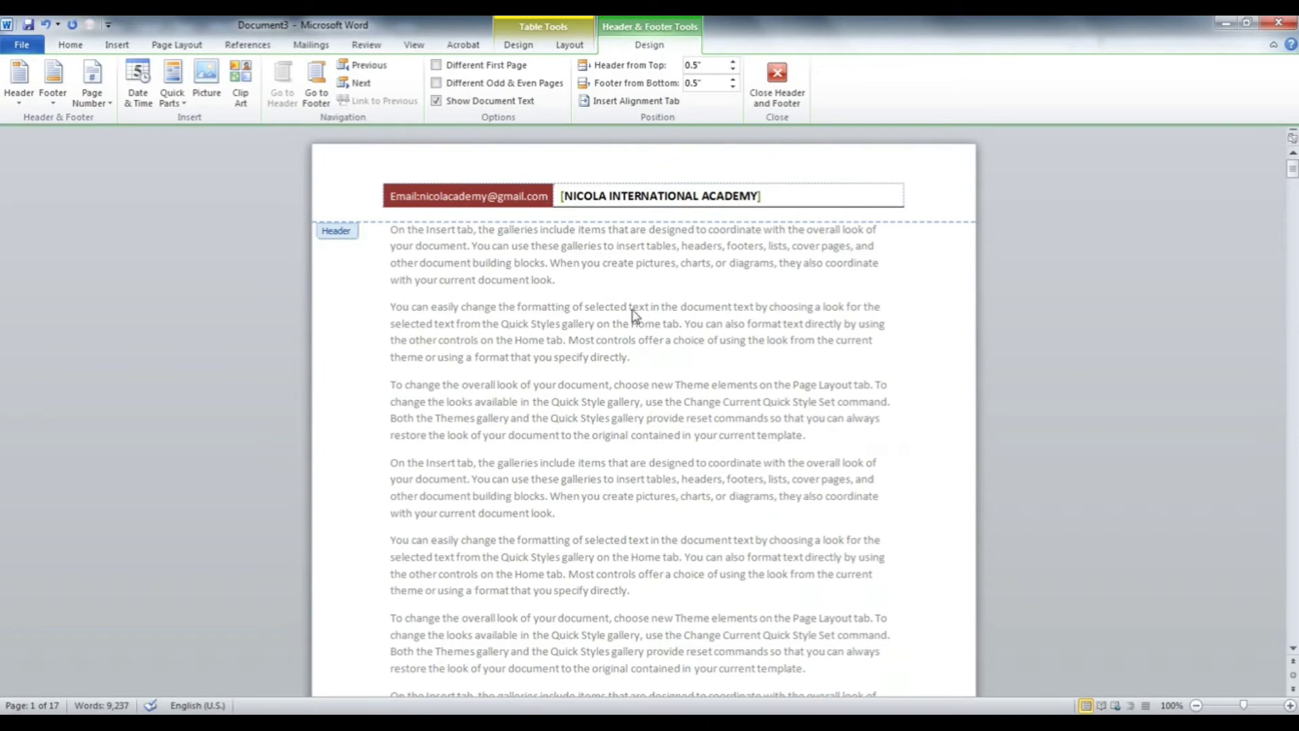
Switch between header and footer, then start typing Computer Book in the page 1 footer.
click(320, 80)
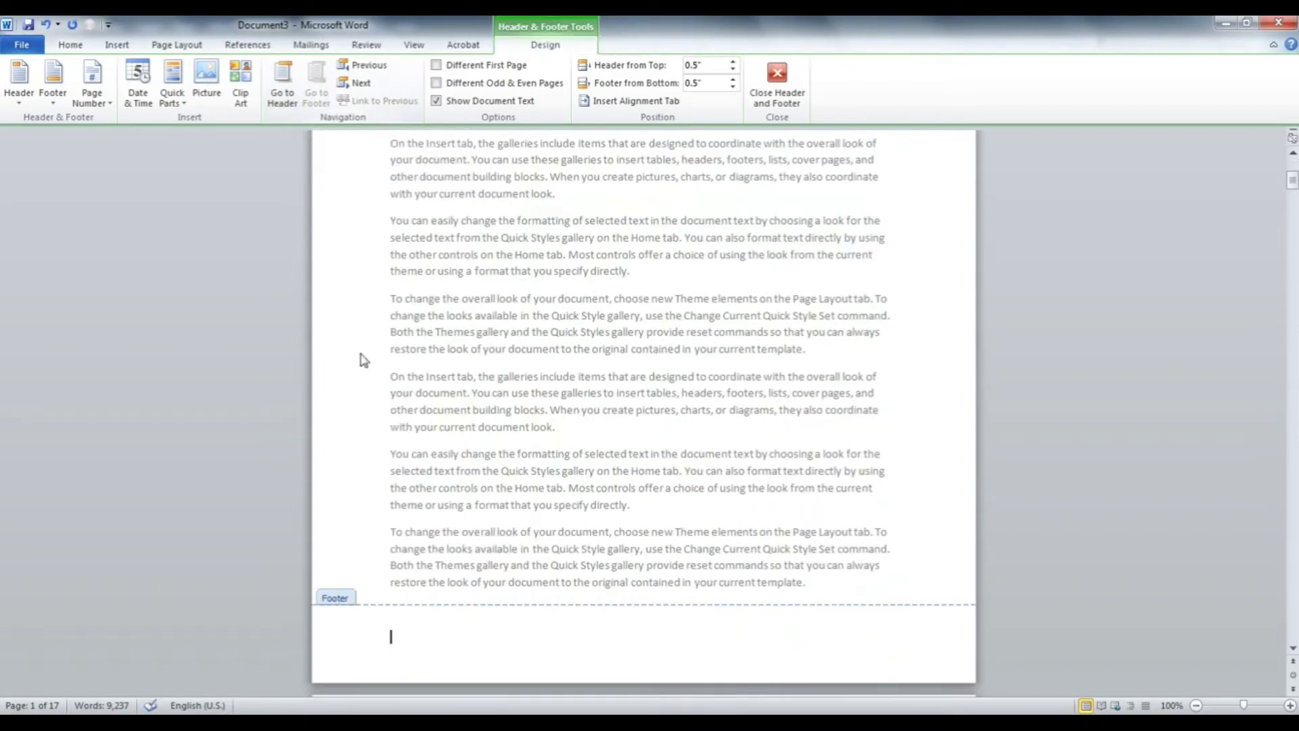
click(283, 84)
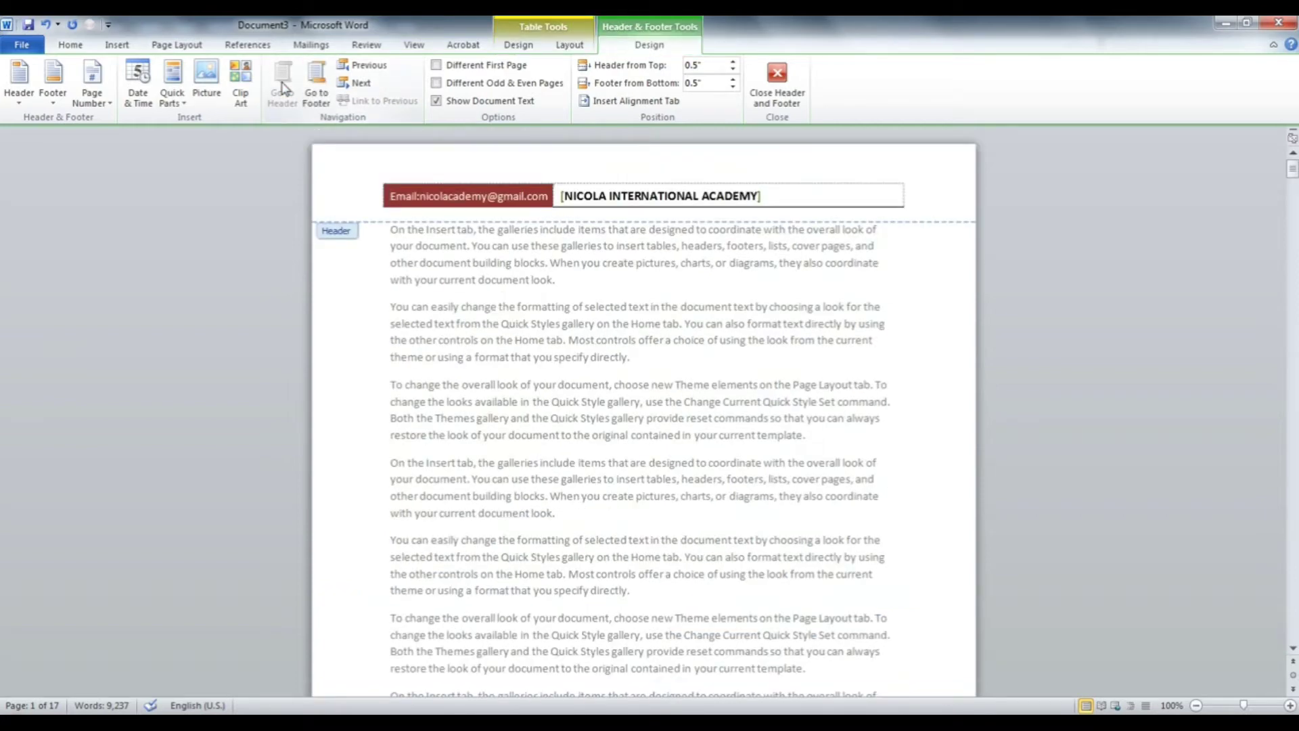
click(316, 85)
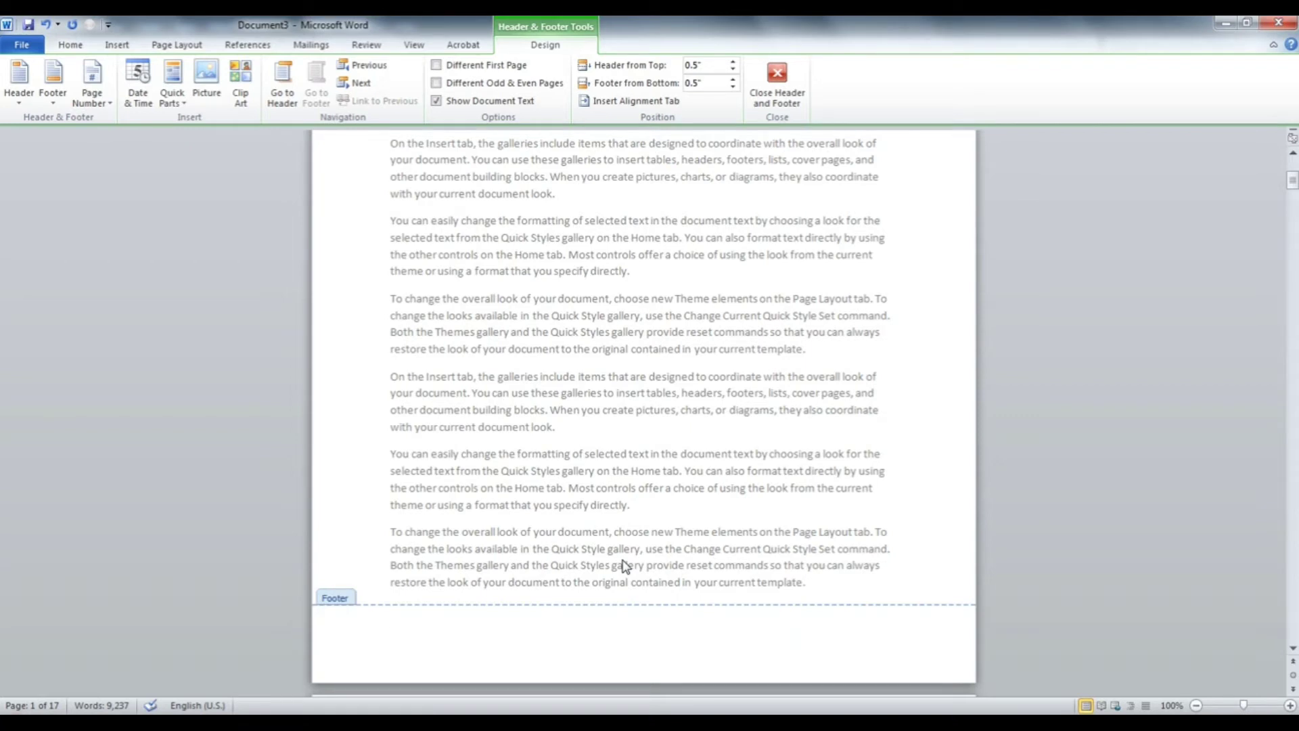
text(c)
Apply the Austin footer, then replace it with the Cubicles (Odd Page) footer design.
click(54, 98)
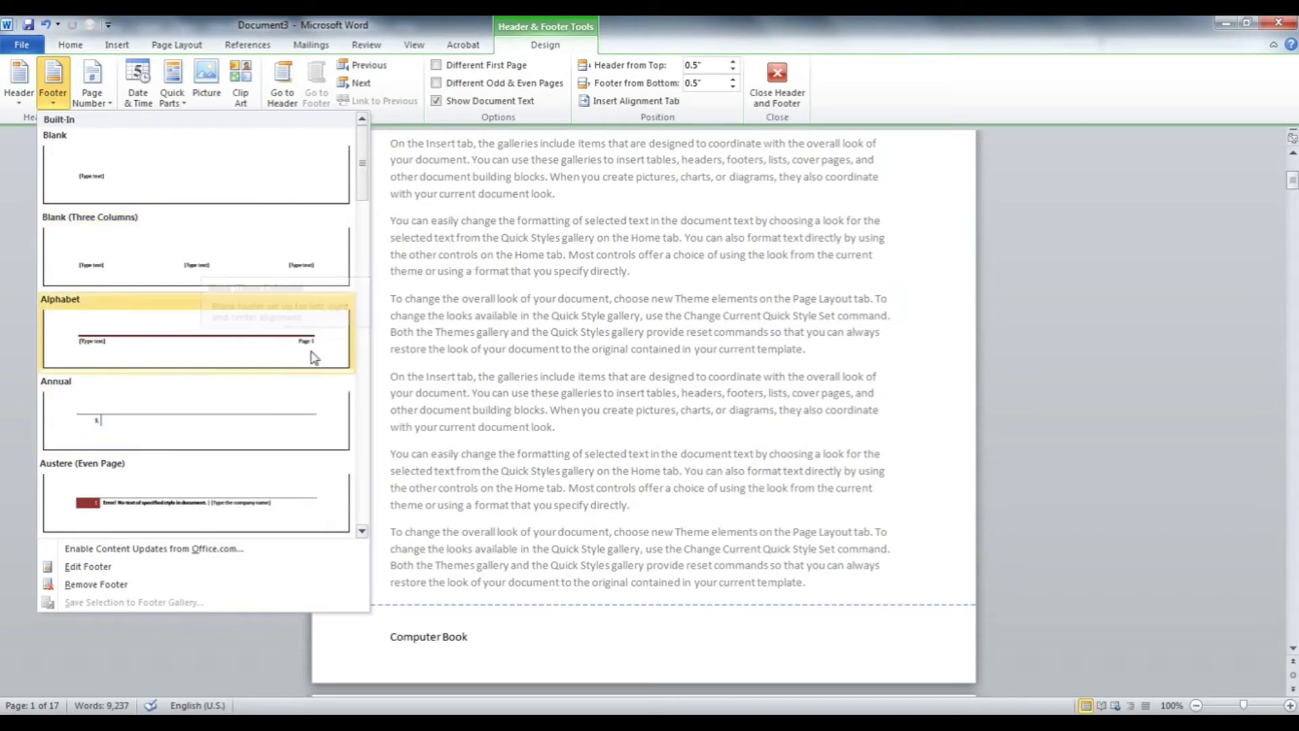
scroll(243, 461, down, 3)
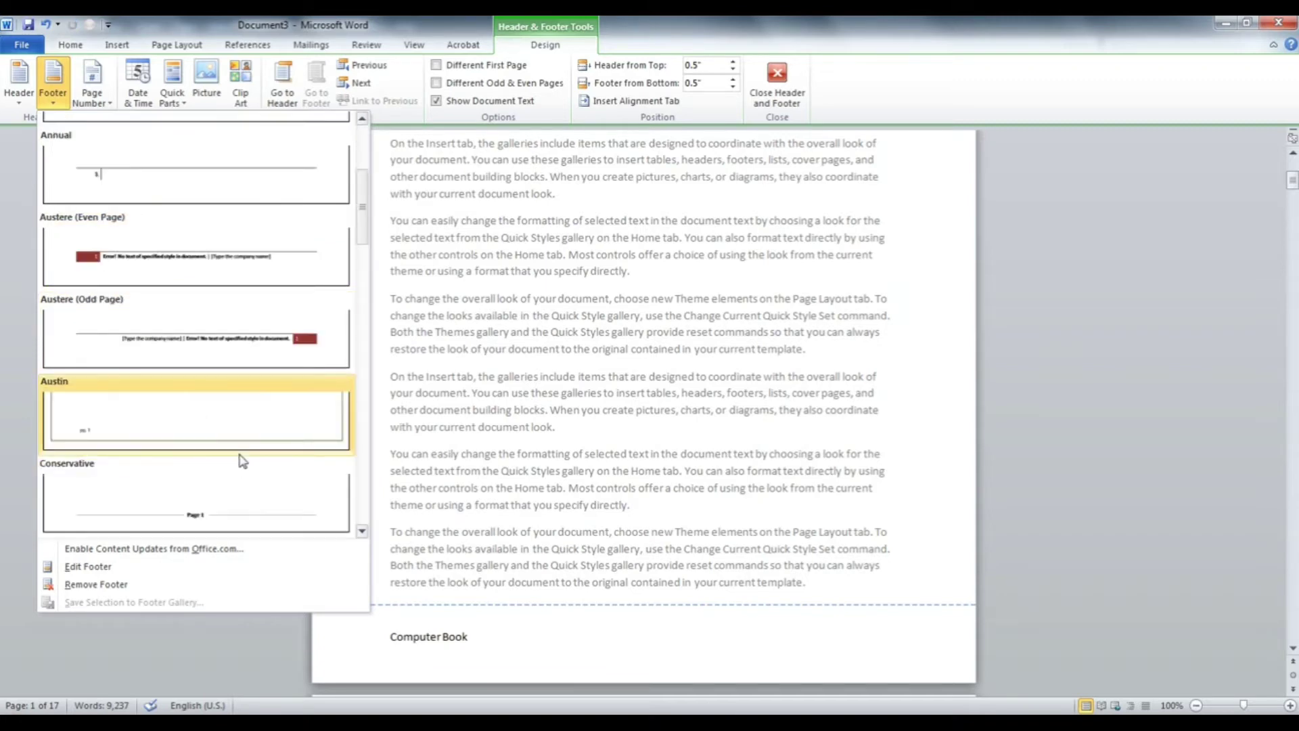
click(215, 424)
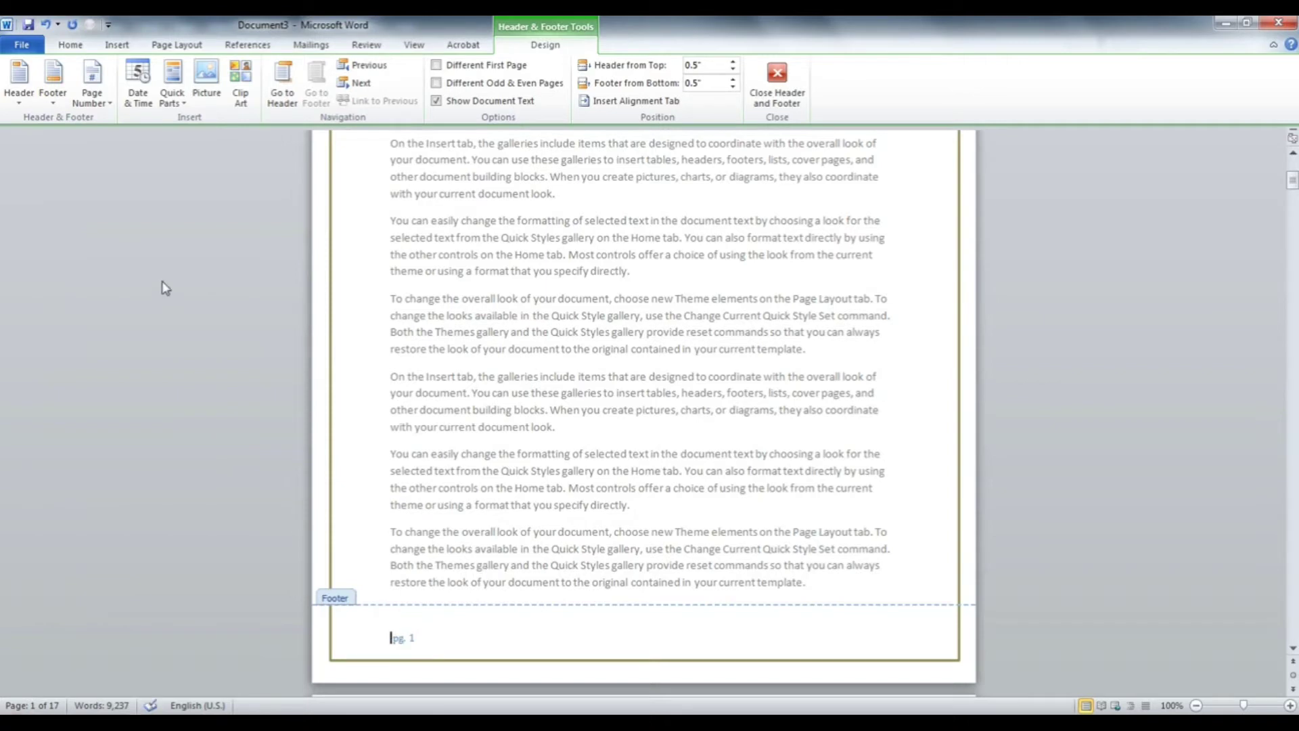
click(53, 88)
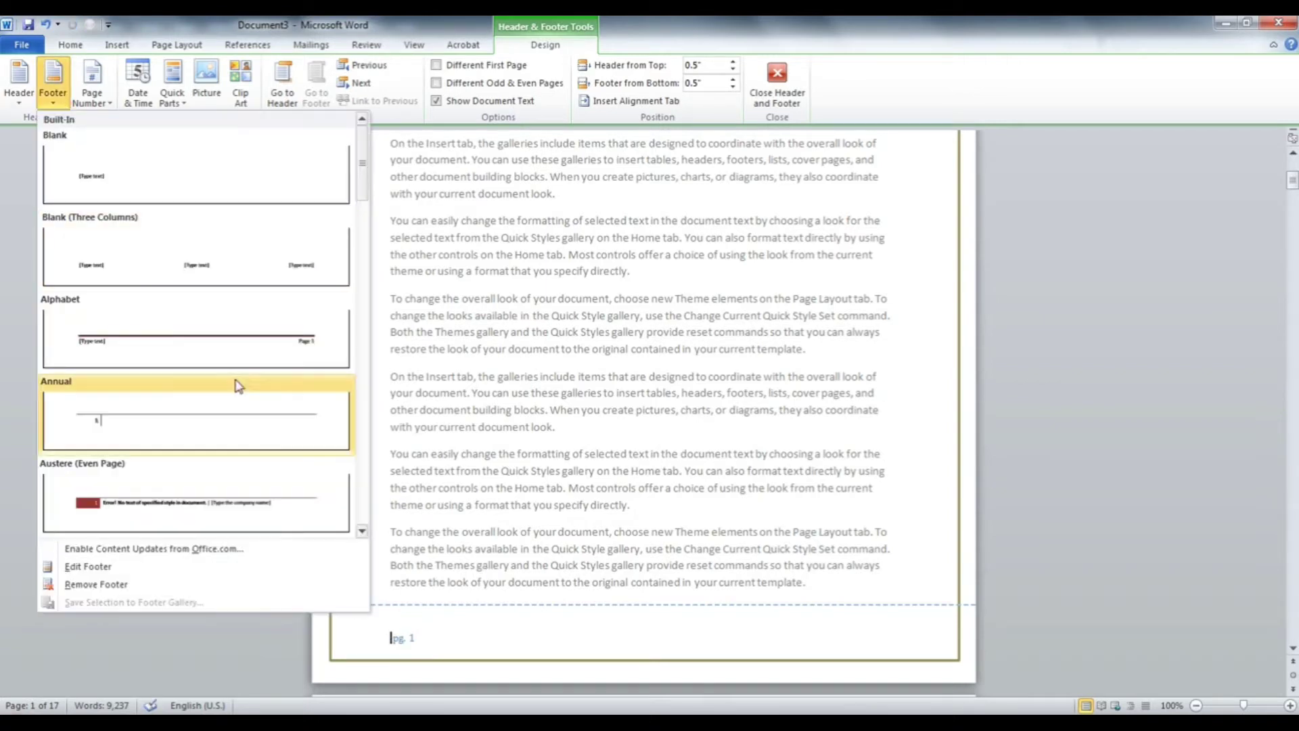
scroll(227, 382, down, 5)
scroll(203, 420, down, 2)
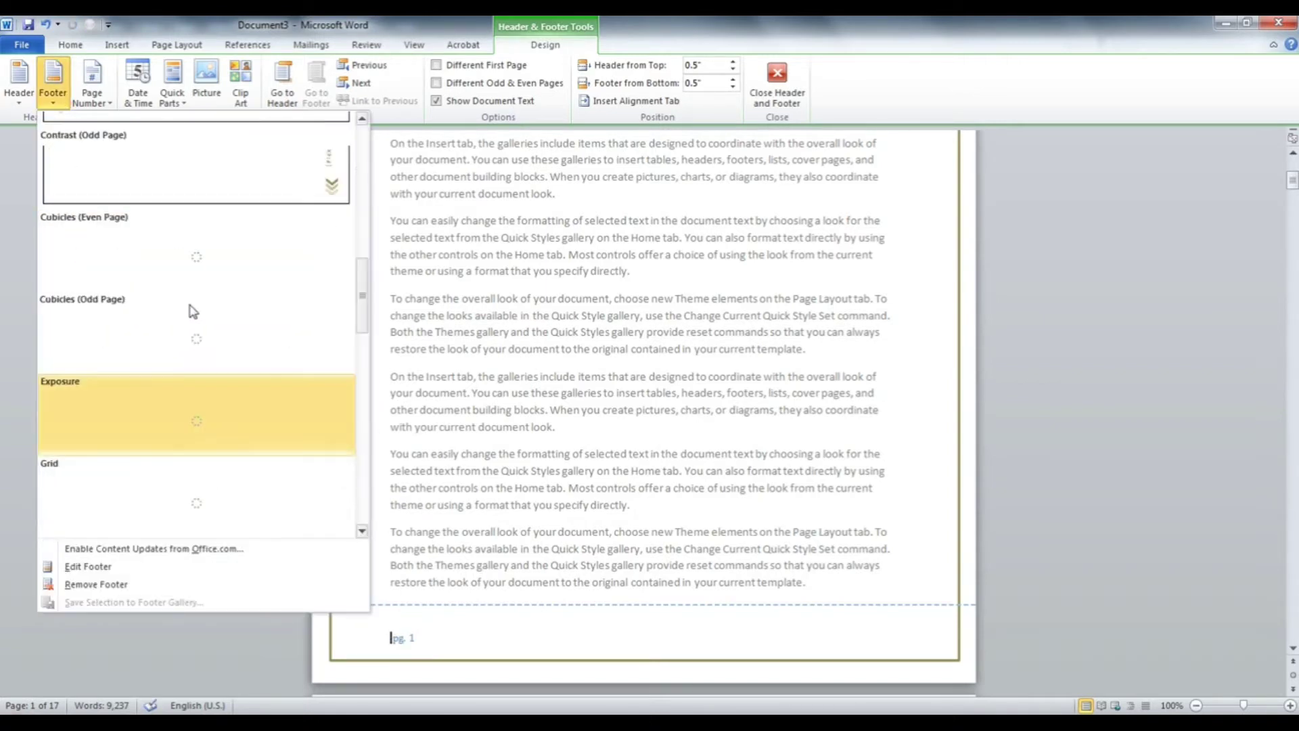
click(185, 331)
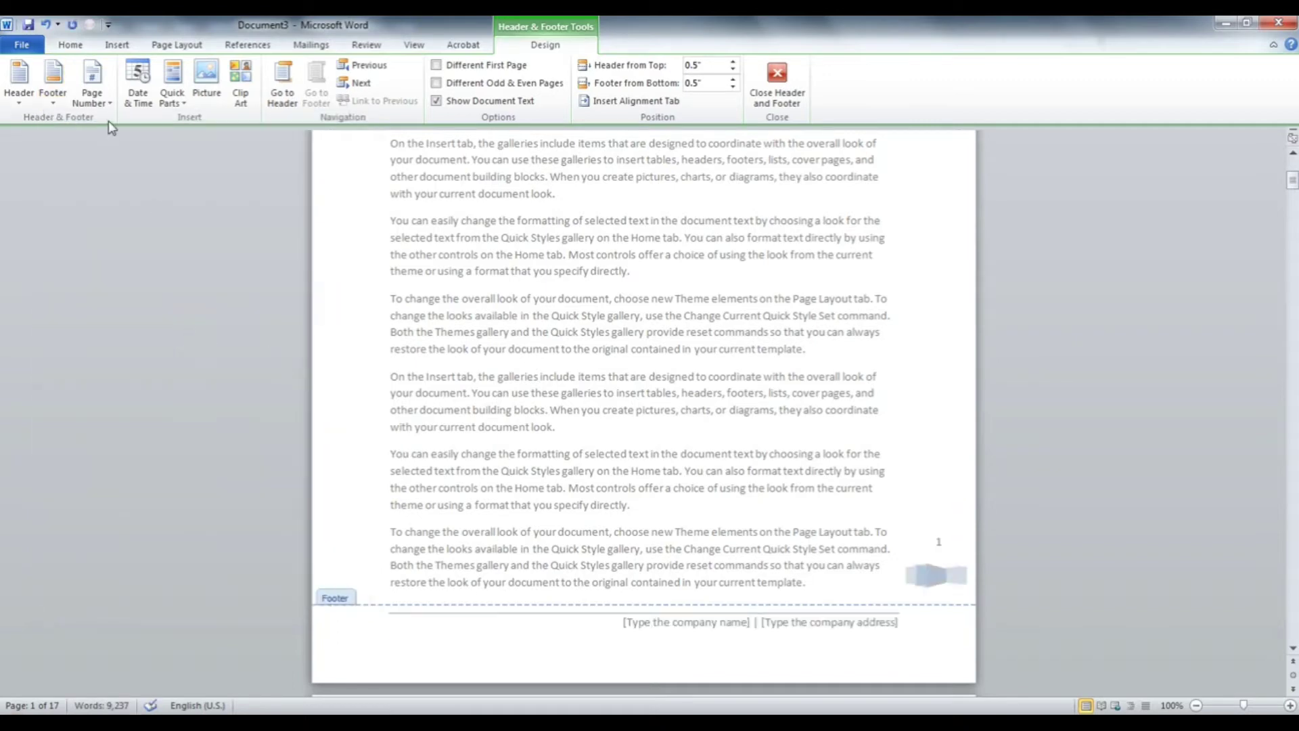
click(53, 78)
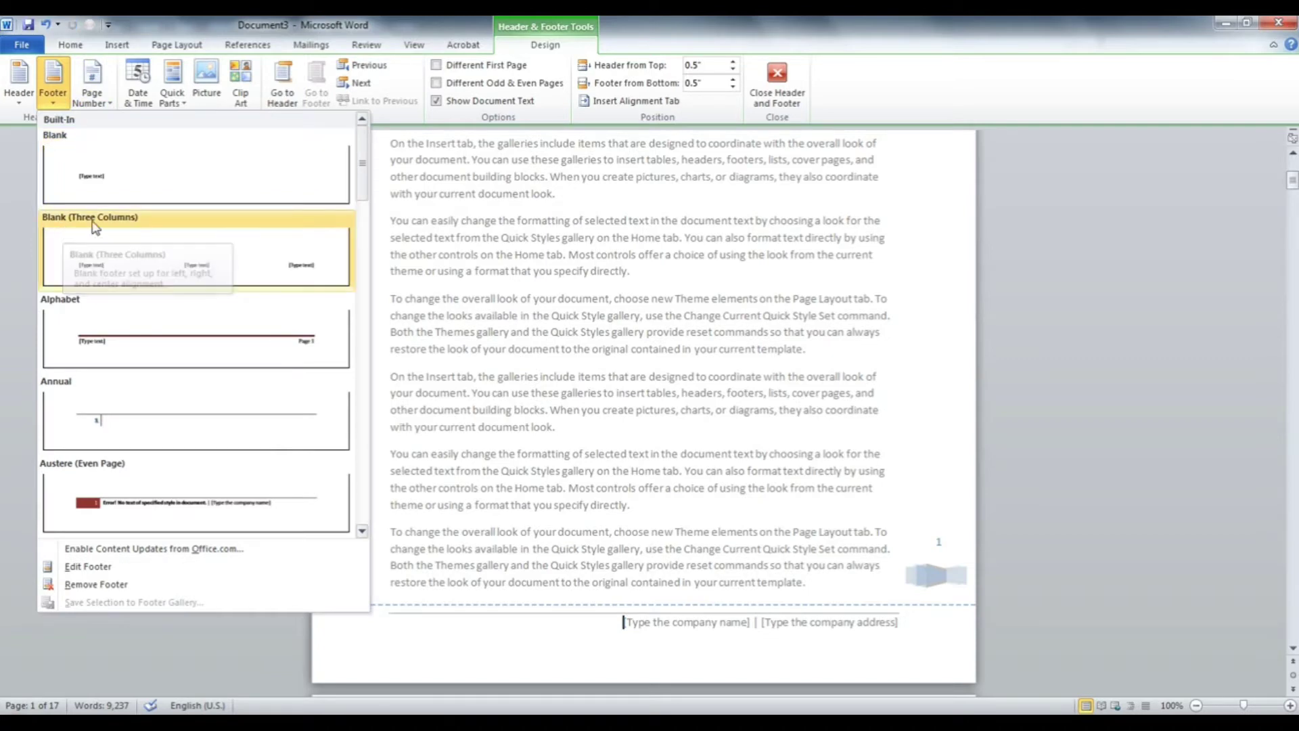
Apply Blank (Three Columns) footer, enter Computer Book on the left, and delete the right placeholder.
click(225, 273)
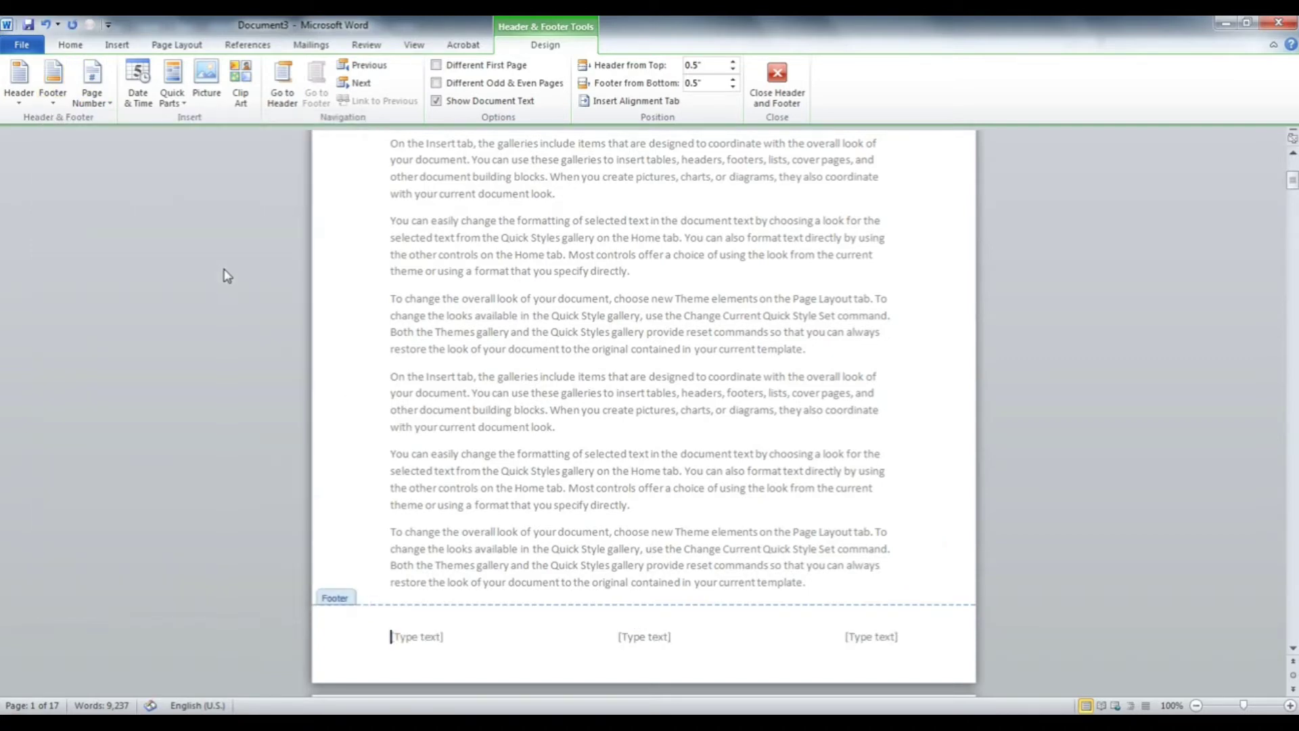
click(422, 640)
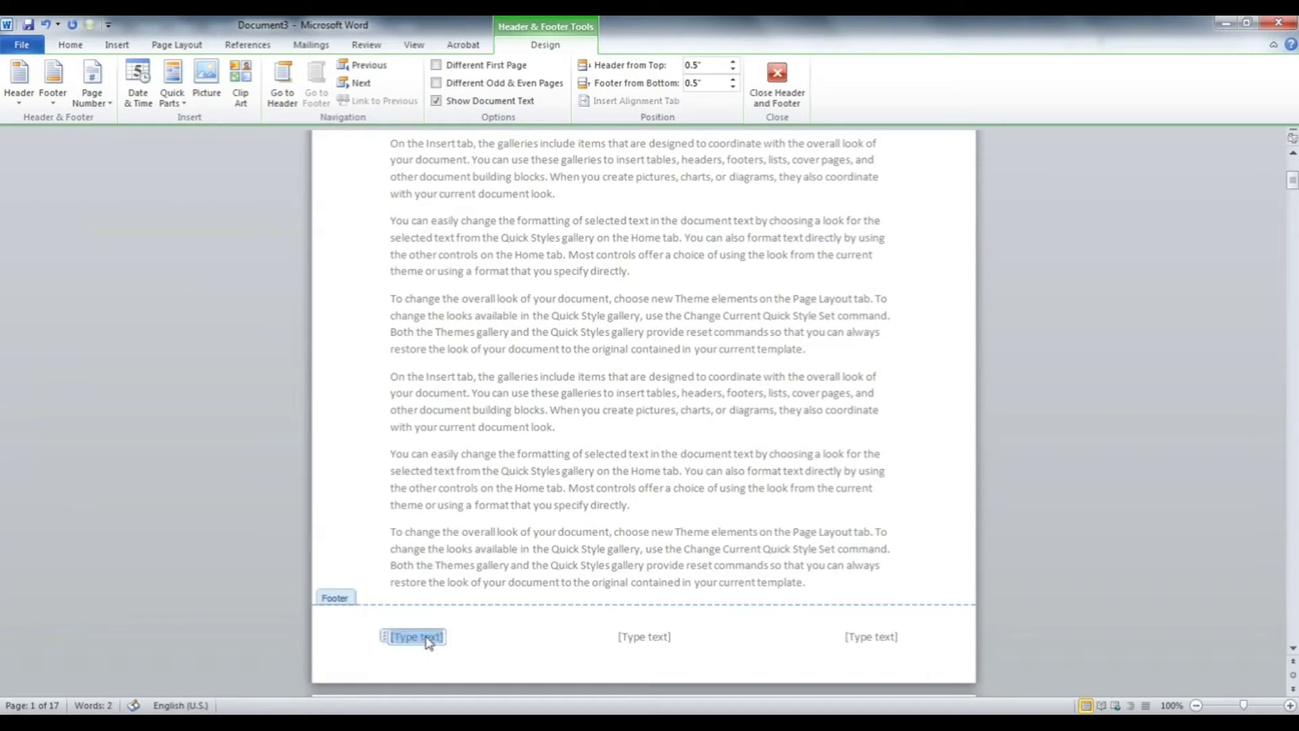
text(Computer Book)
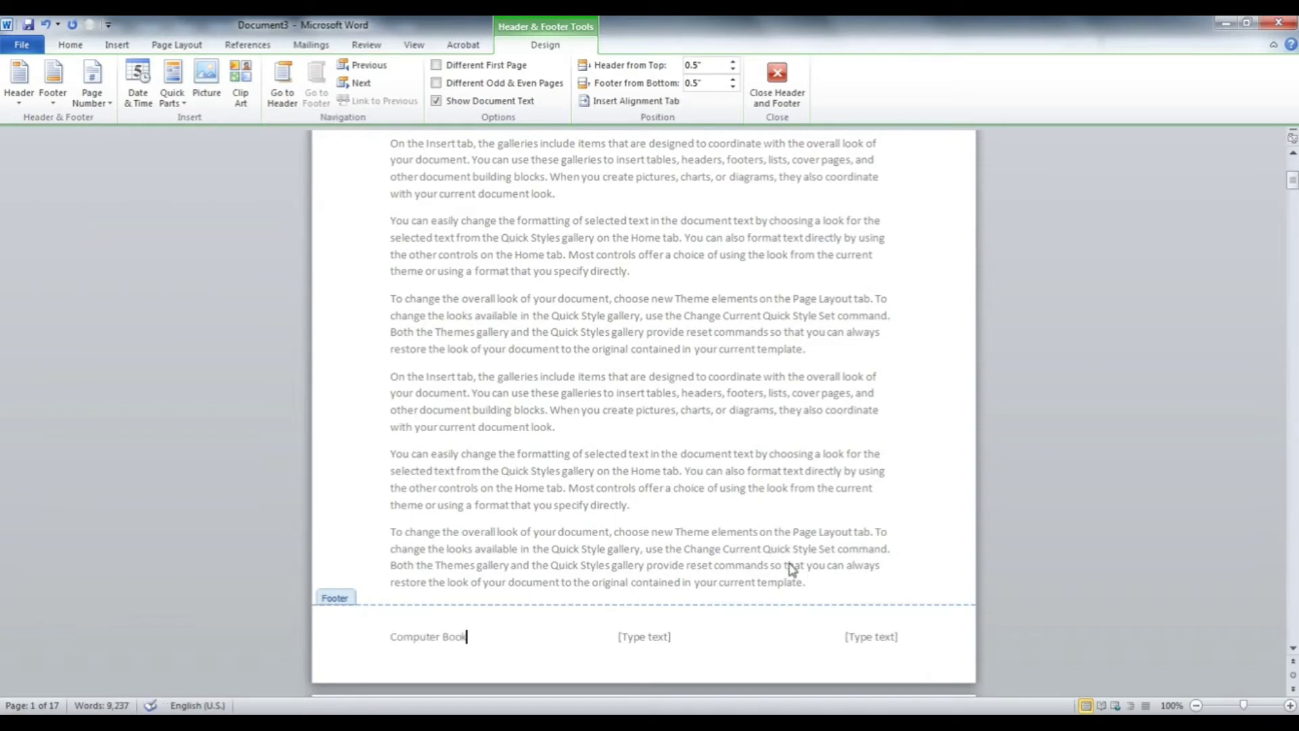
click(641, 641)
click(873, 634)
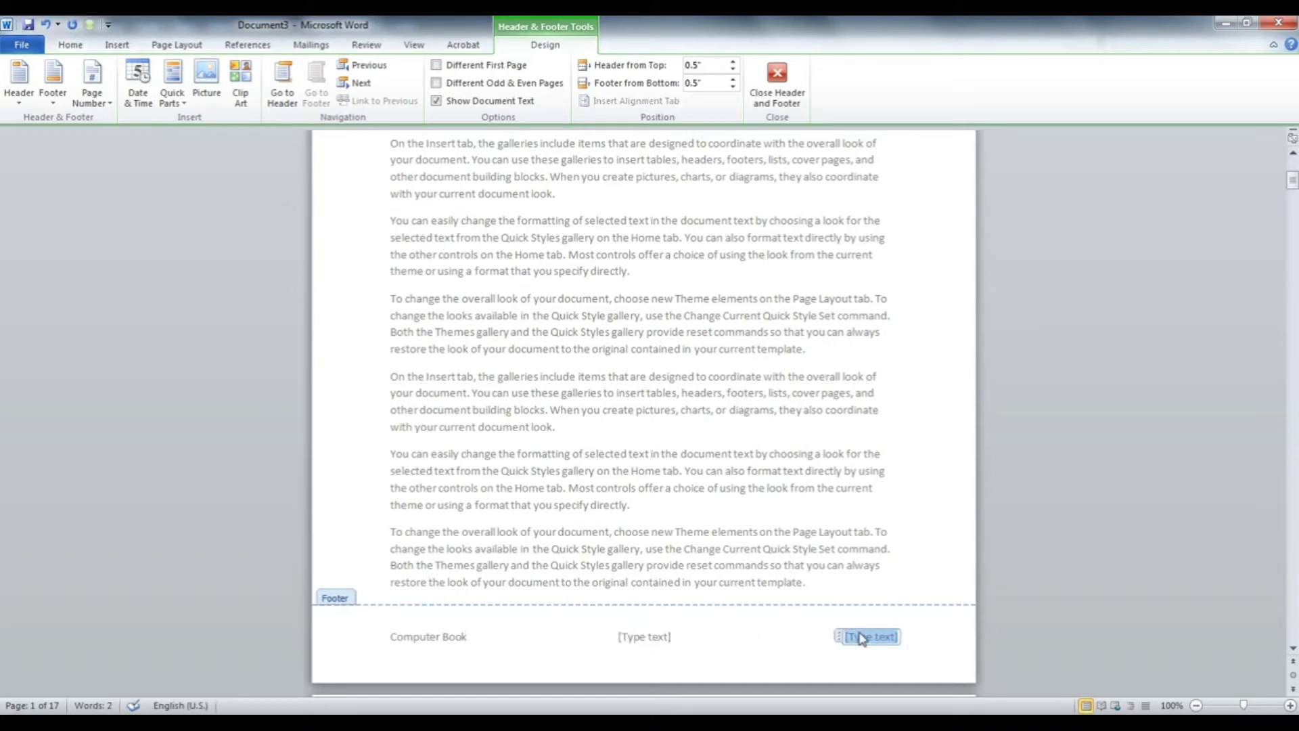
key(Delete)
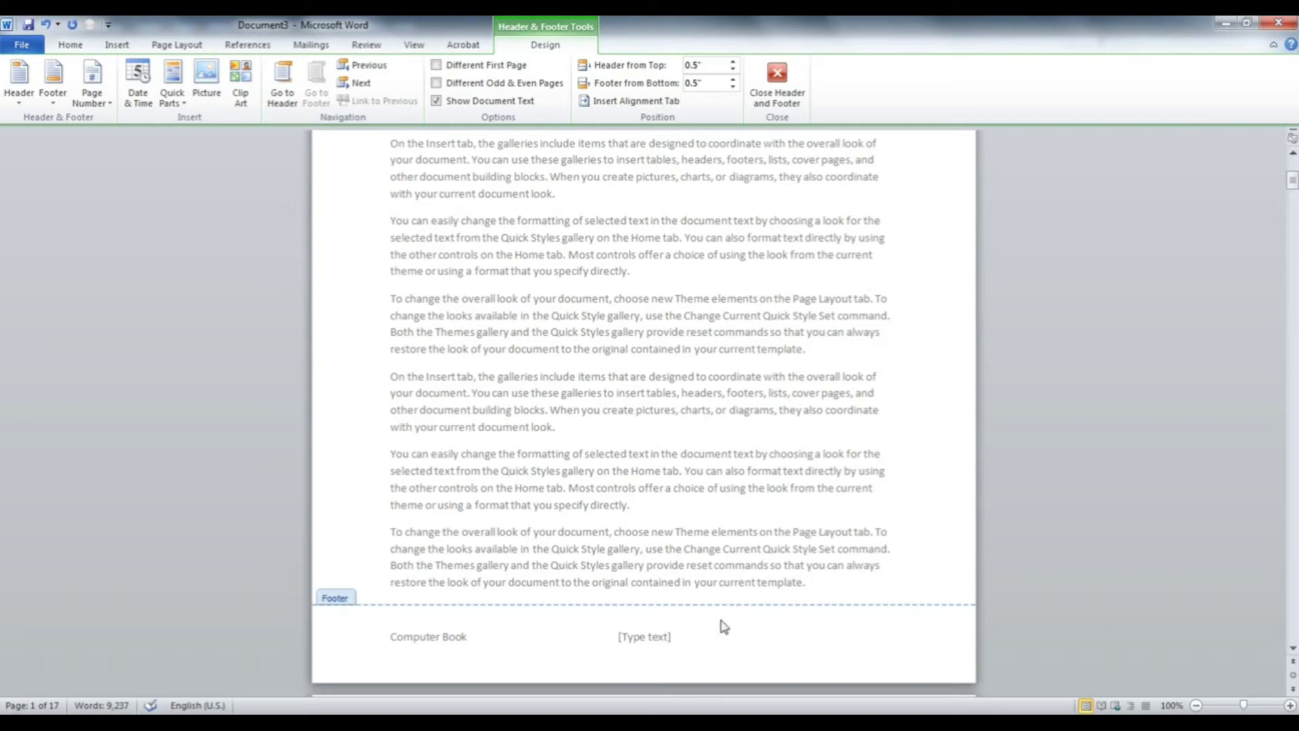
click(640, 640)
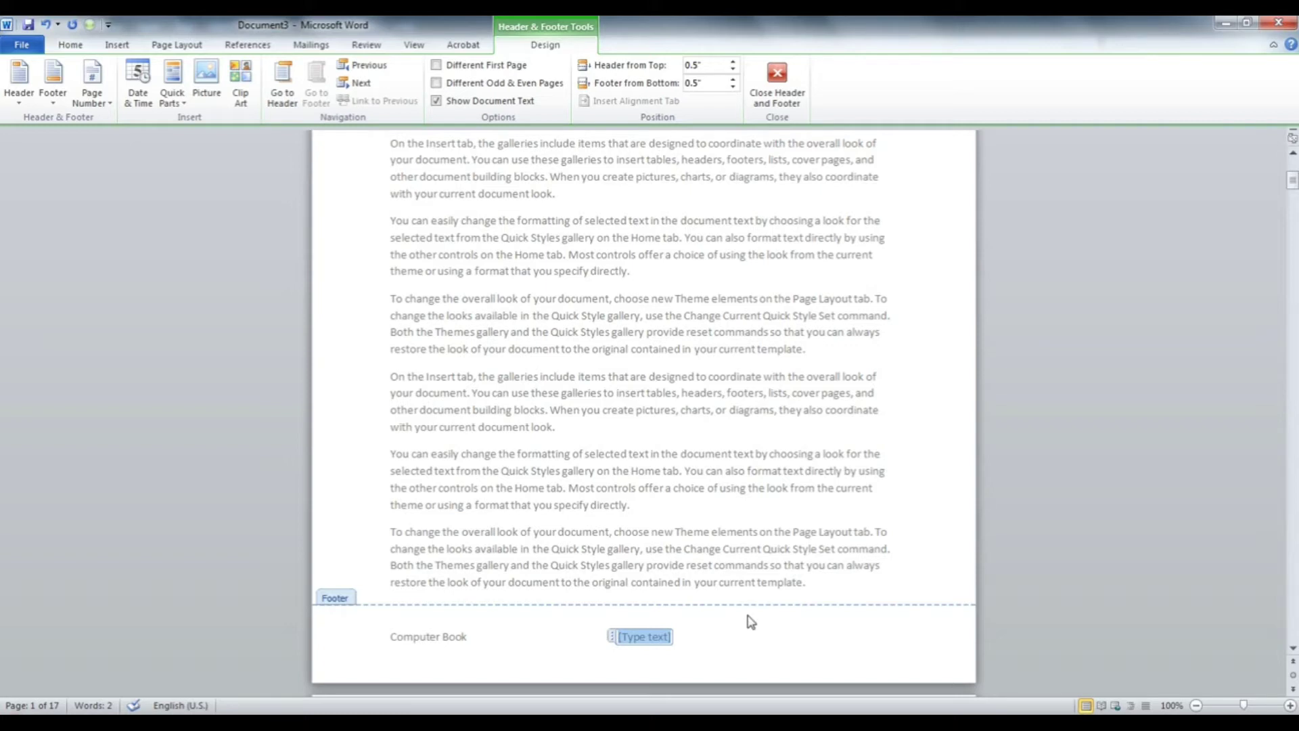
text(1)
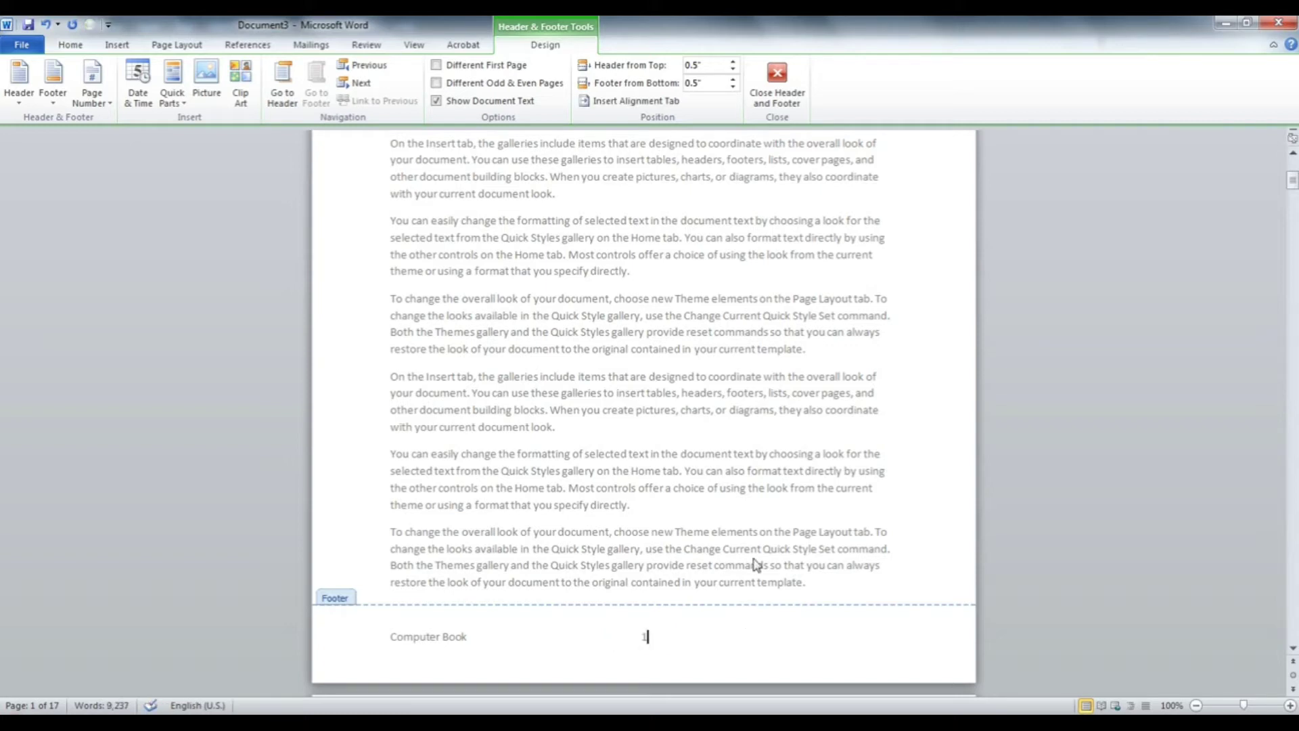
scroll(745, 554, down, 2)
scroll(745, 553, down, 4)
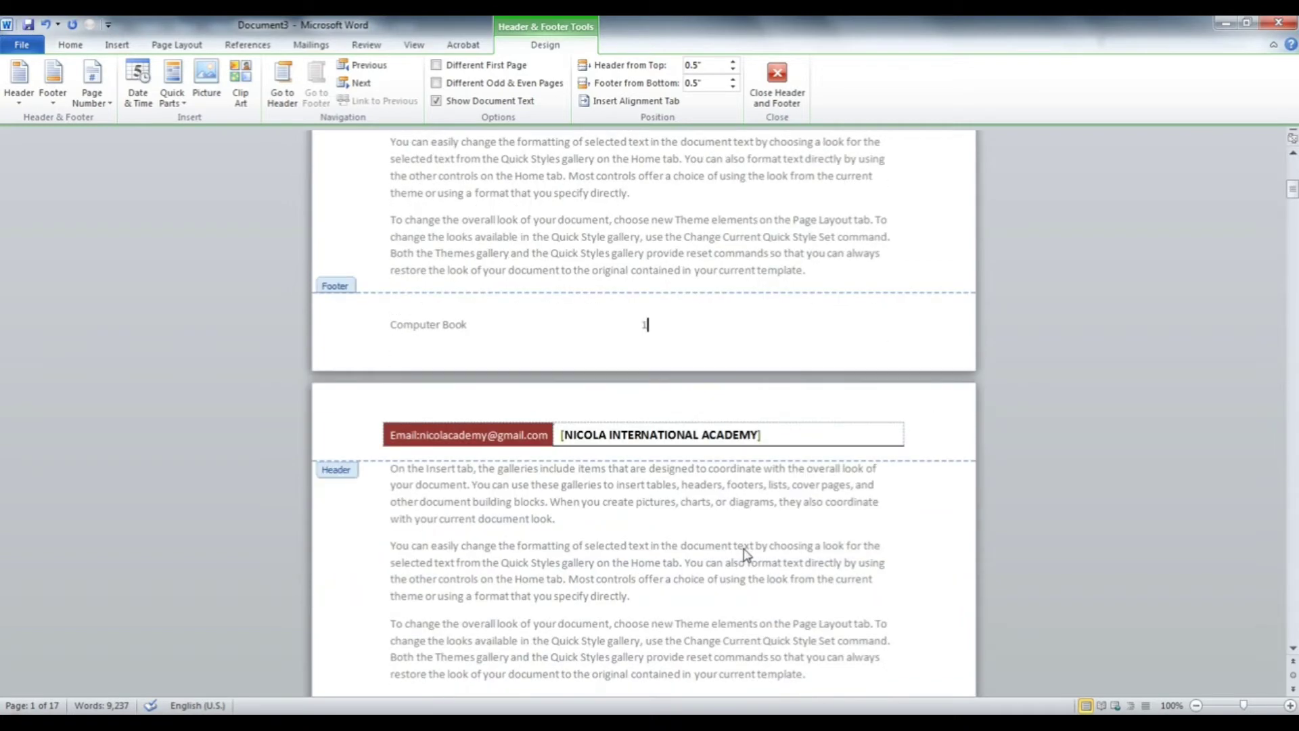
scroll(745, 553, down, 8)
scroll(754, 552, up, 4)
scroll(754, 552, down, 4)
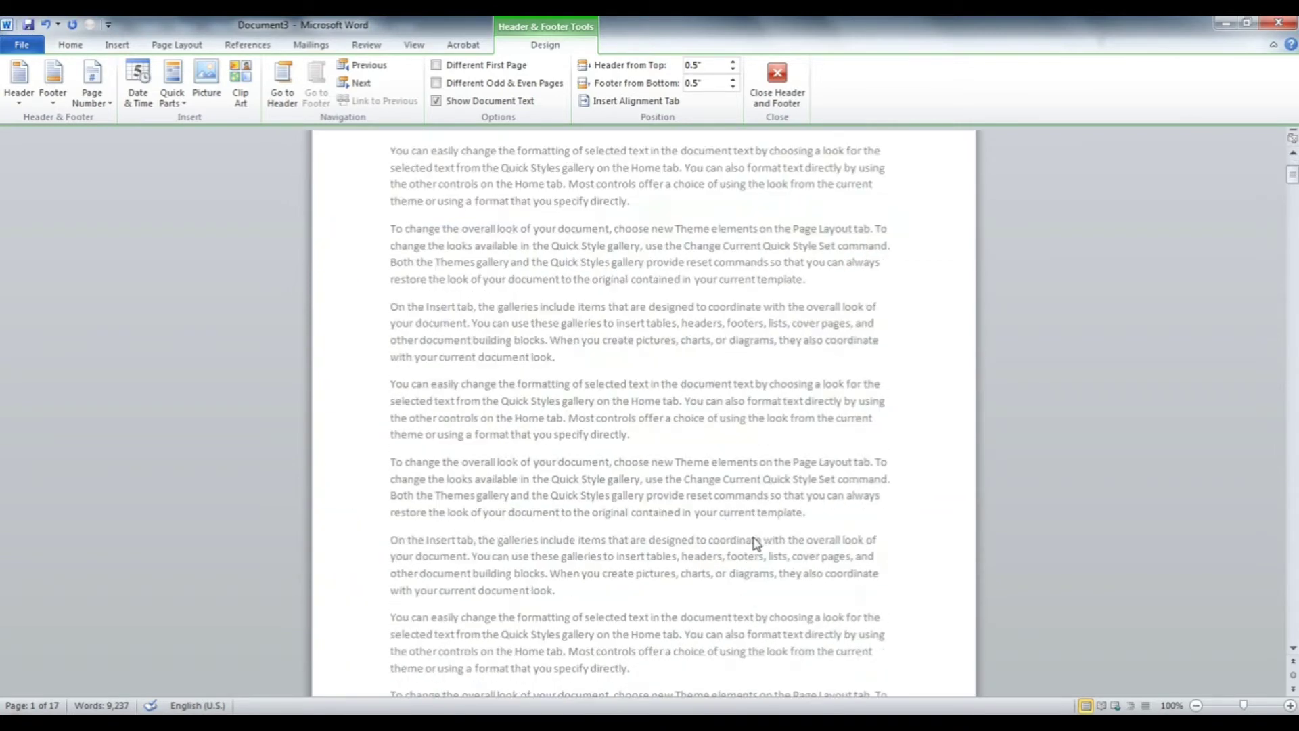
scroll(754, 552, up, 15)
scroll(723, 526, down, 7)
scroll(724, 528, down, 5)
scroll(745, 545, up, 10)
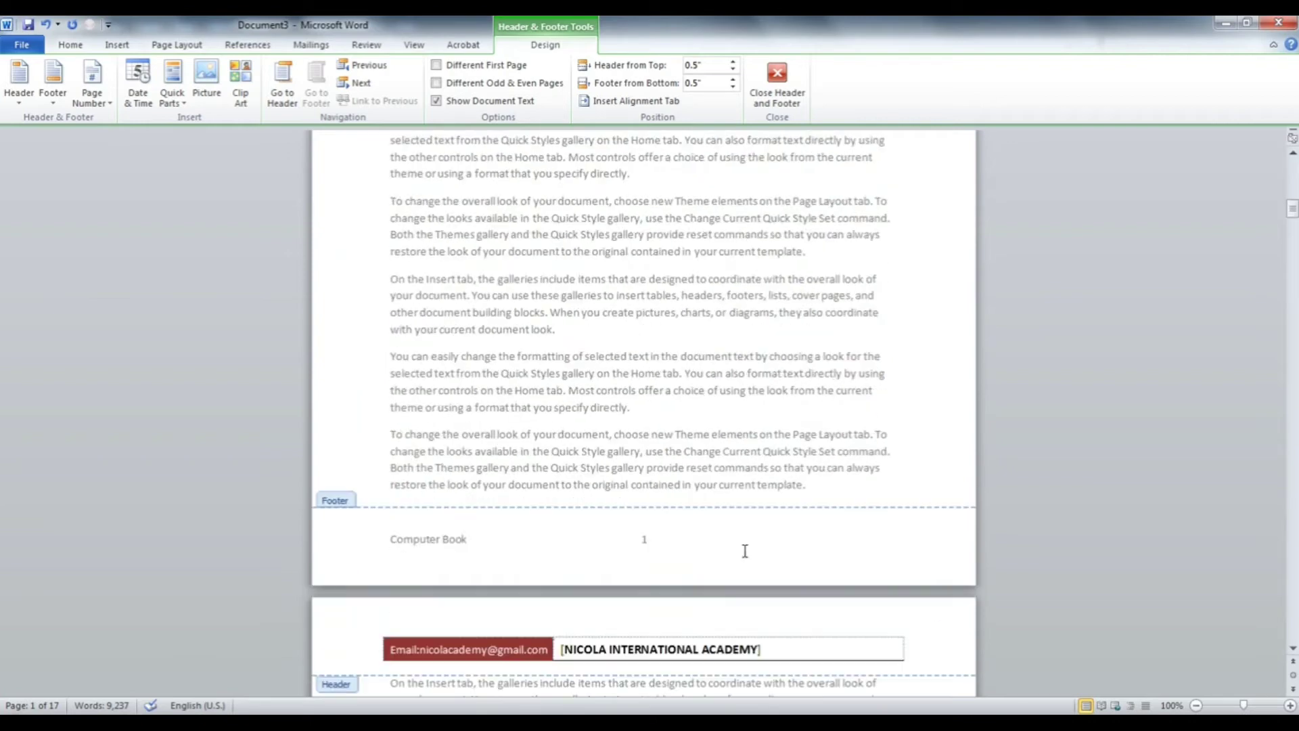
scroll(745, 546, down, 4)
scroll(704, 541, down, 6)
scroll(703, 542, up, 11)
scroll(707, 543, down, 4)
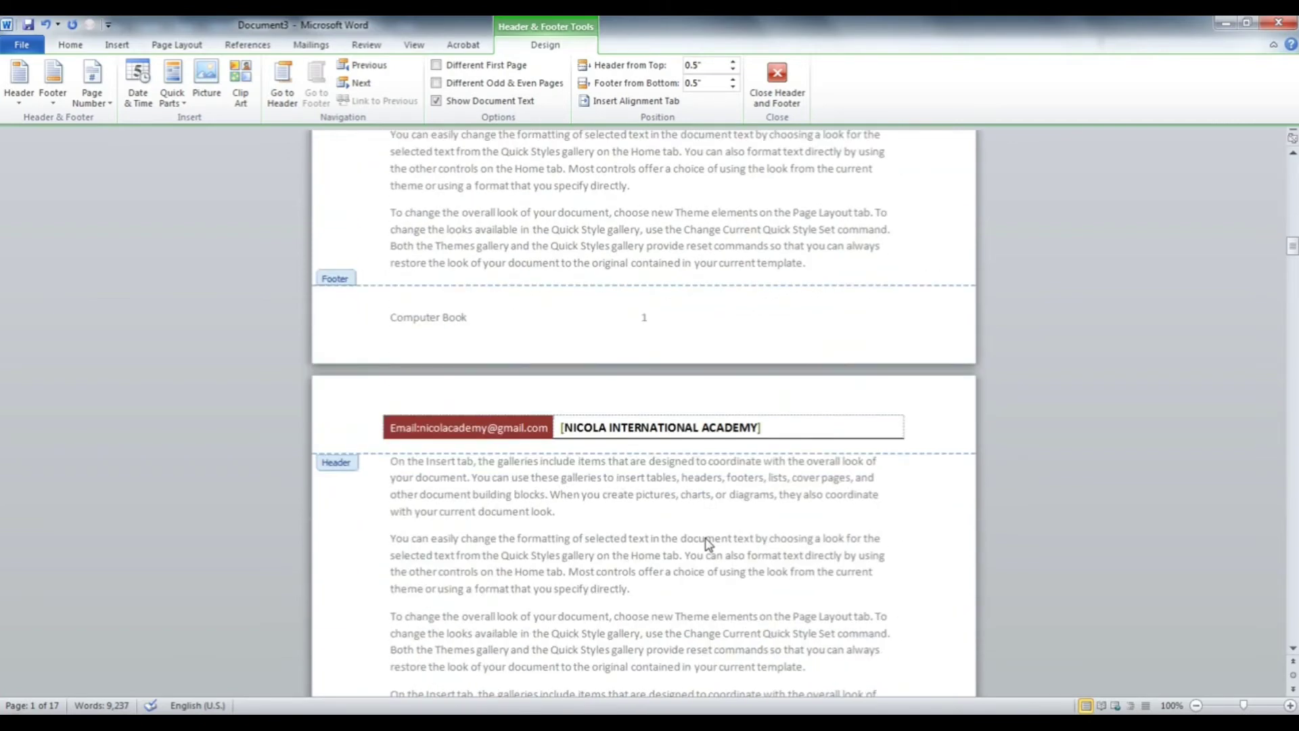
scroll(708, 542, up, 4)
scroll(700, 539, up, 1)
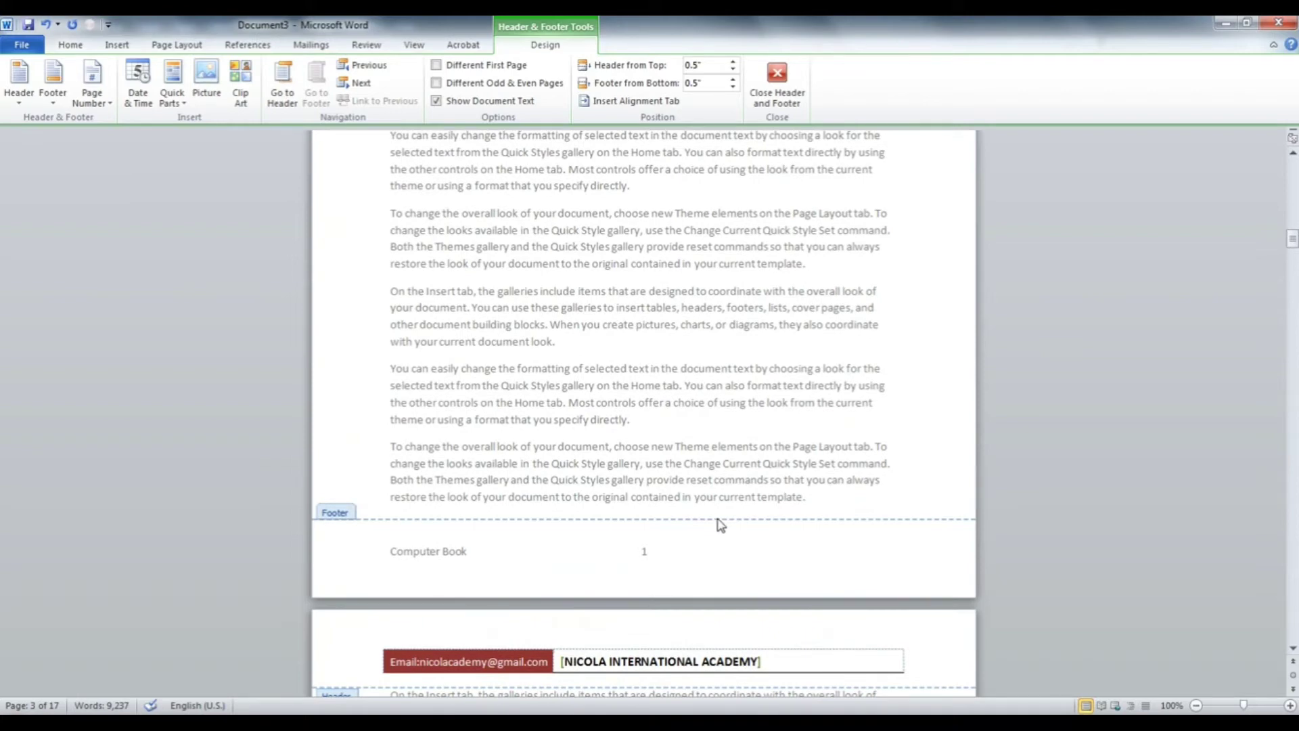
scroll(719, 524, down, 4)
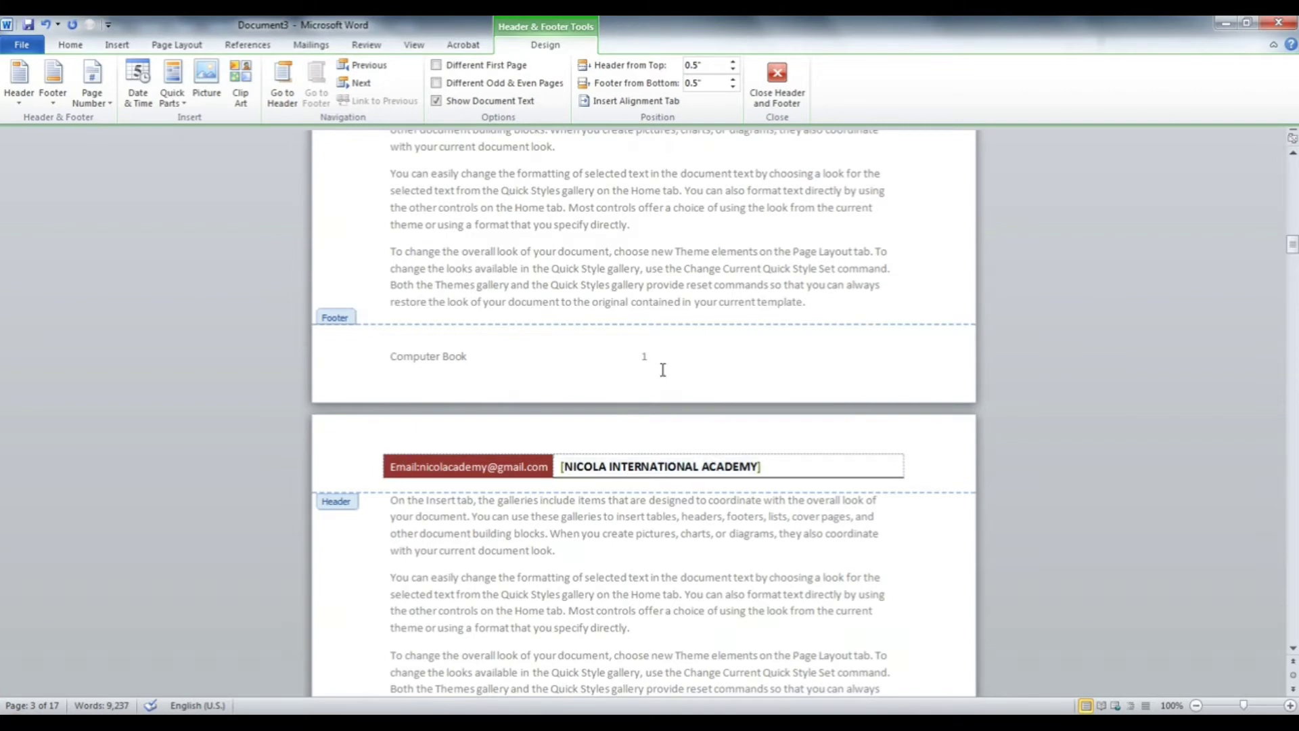
scroll(681, 448, up, 8)
scroll(689, 450, up, 8)
scroll(689, 450, up, 6)
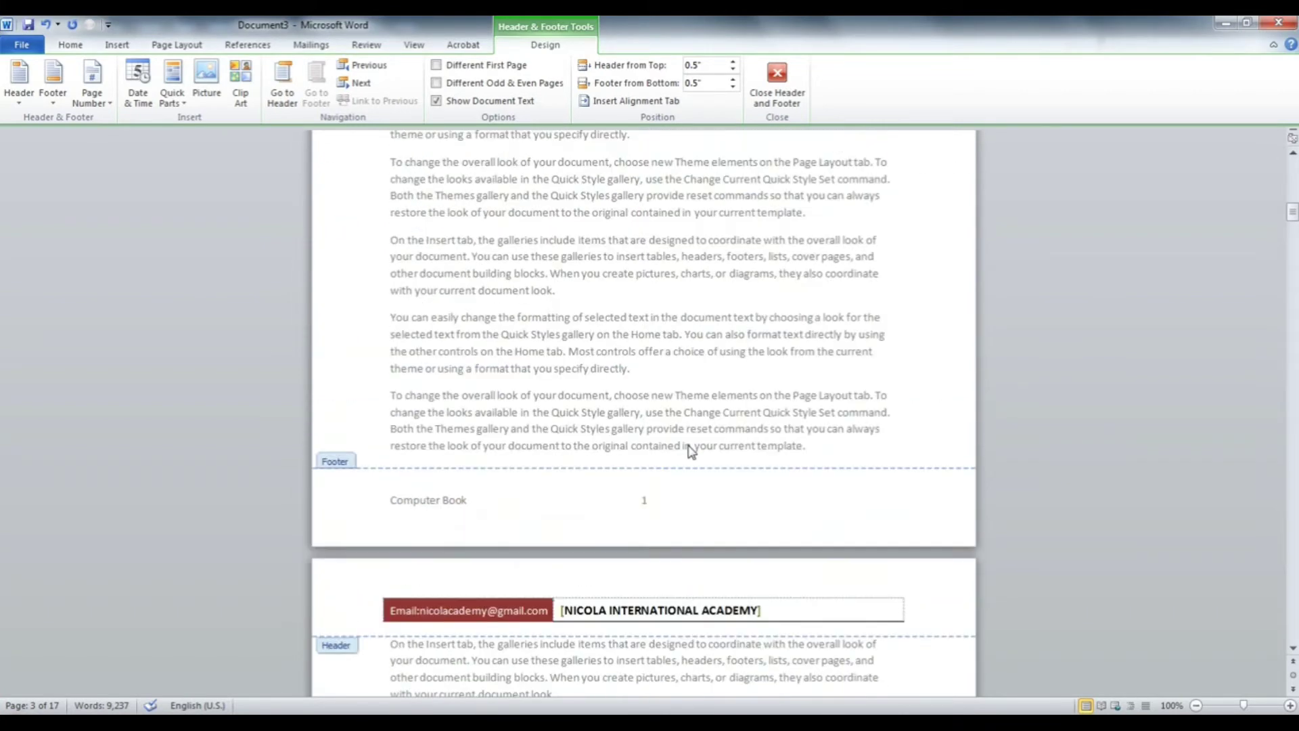
scroll(691, 452, up, 4)
scroll(691, 452, up, 5)
scroll(694, 452, up, 5)
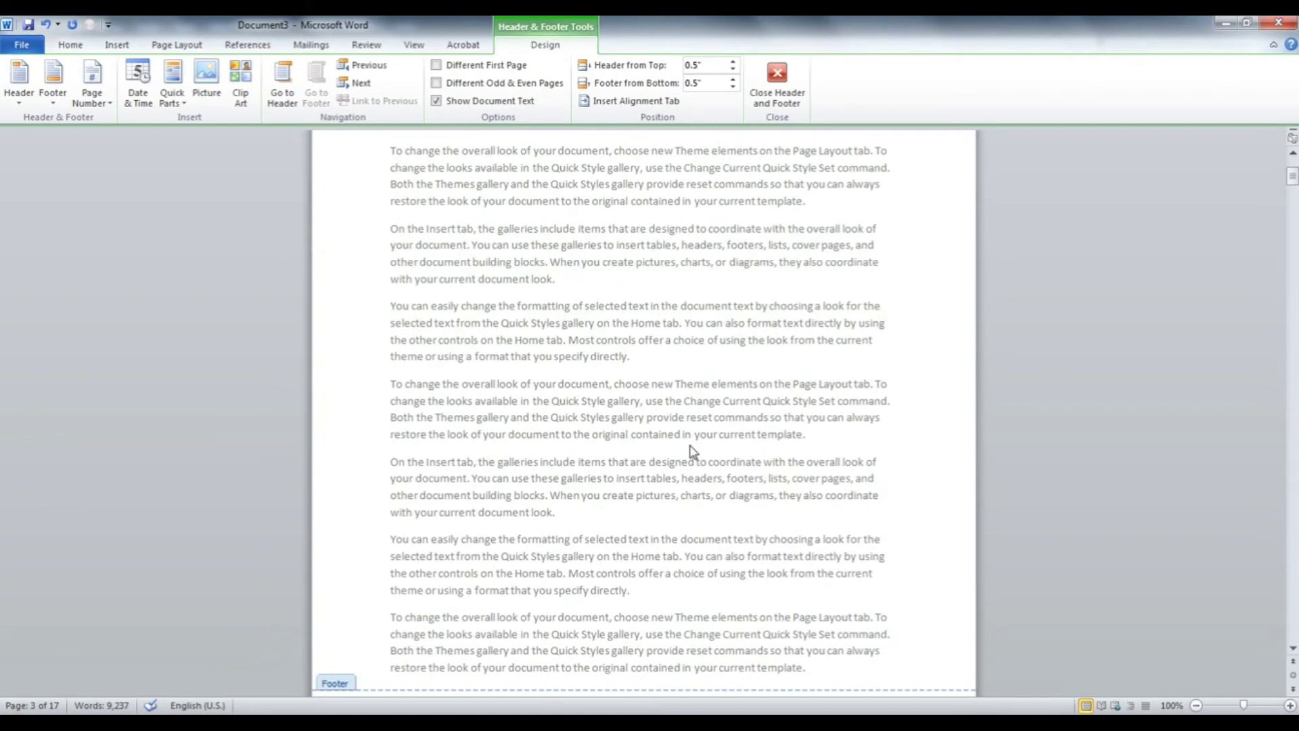
scroll(692, 452, up, 3)
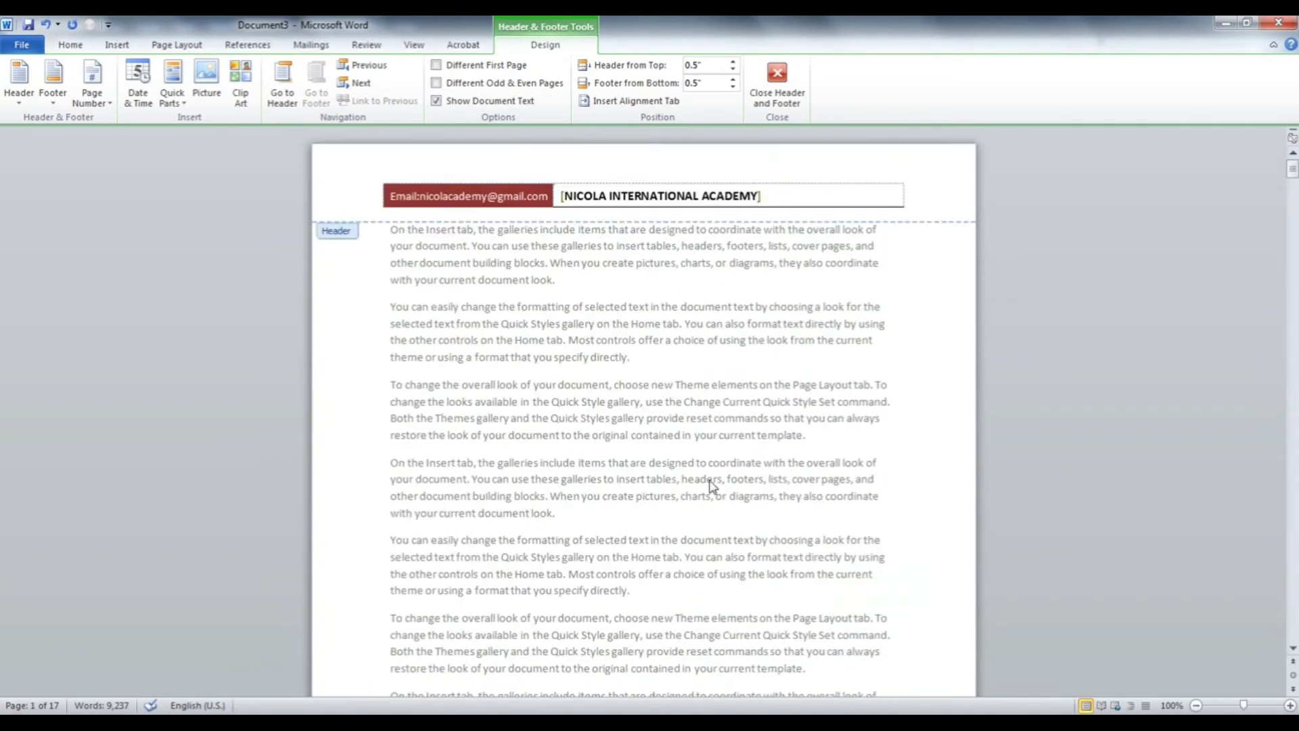
scroll(711, 484, down, 3)
scroll(718, 493, down, 3)
scroll(678, 540, down, 3)
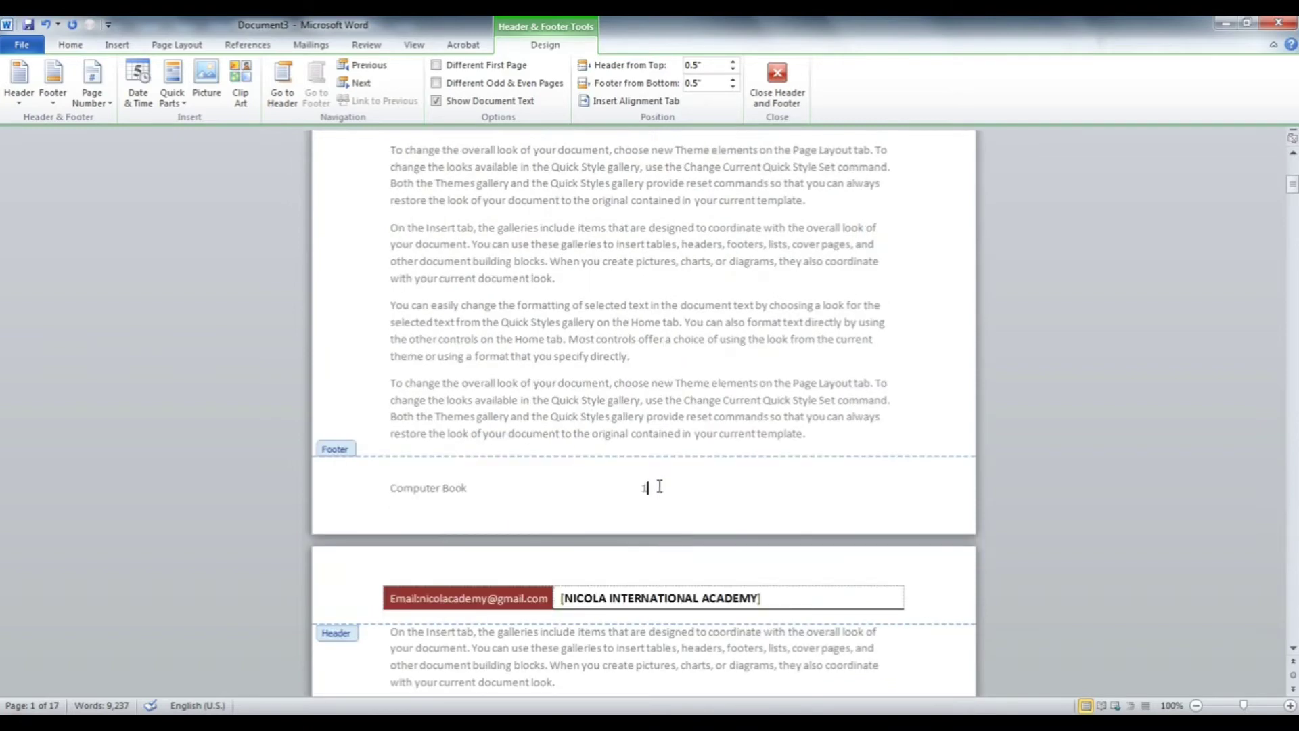
drag(651, 487, 644, 488)
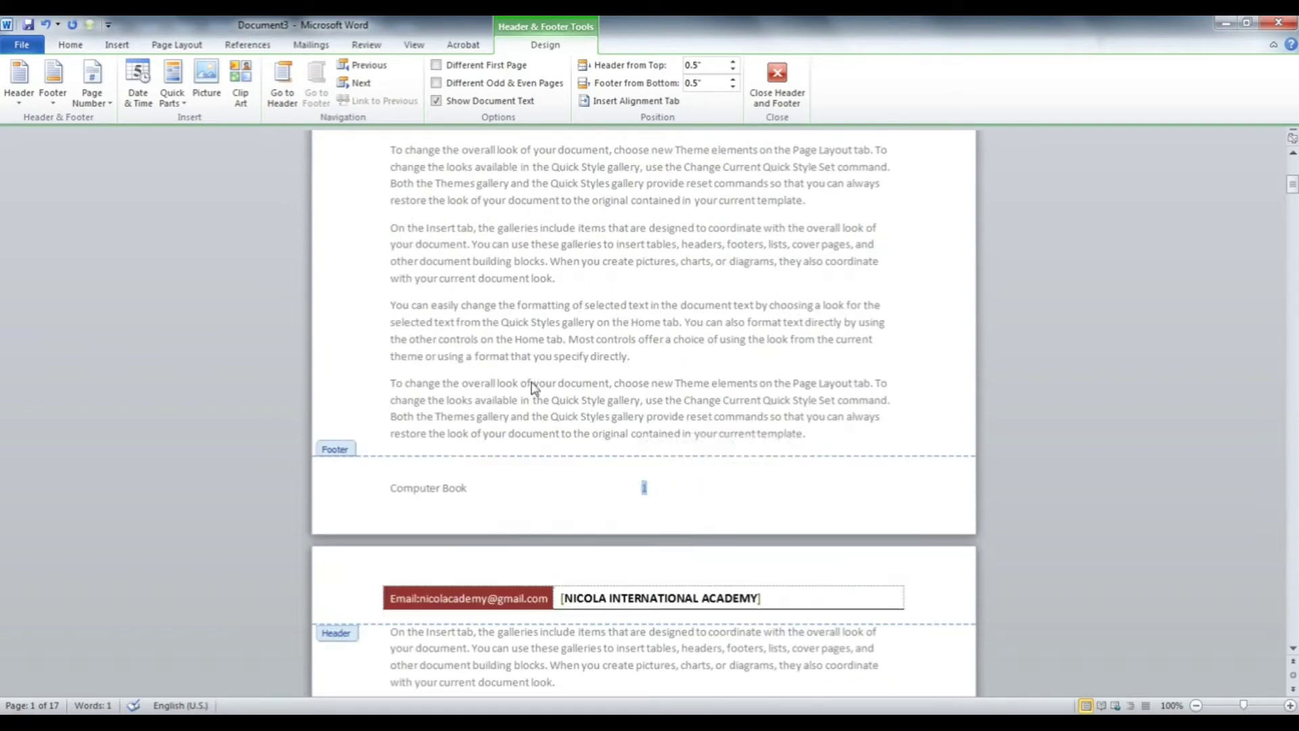
click(93, 100)
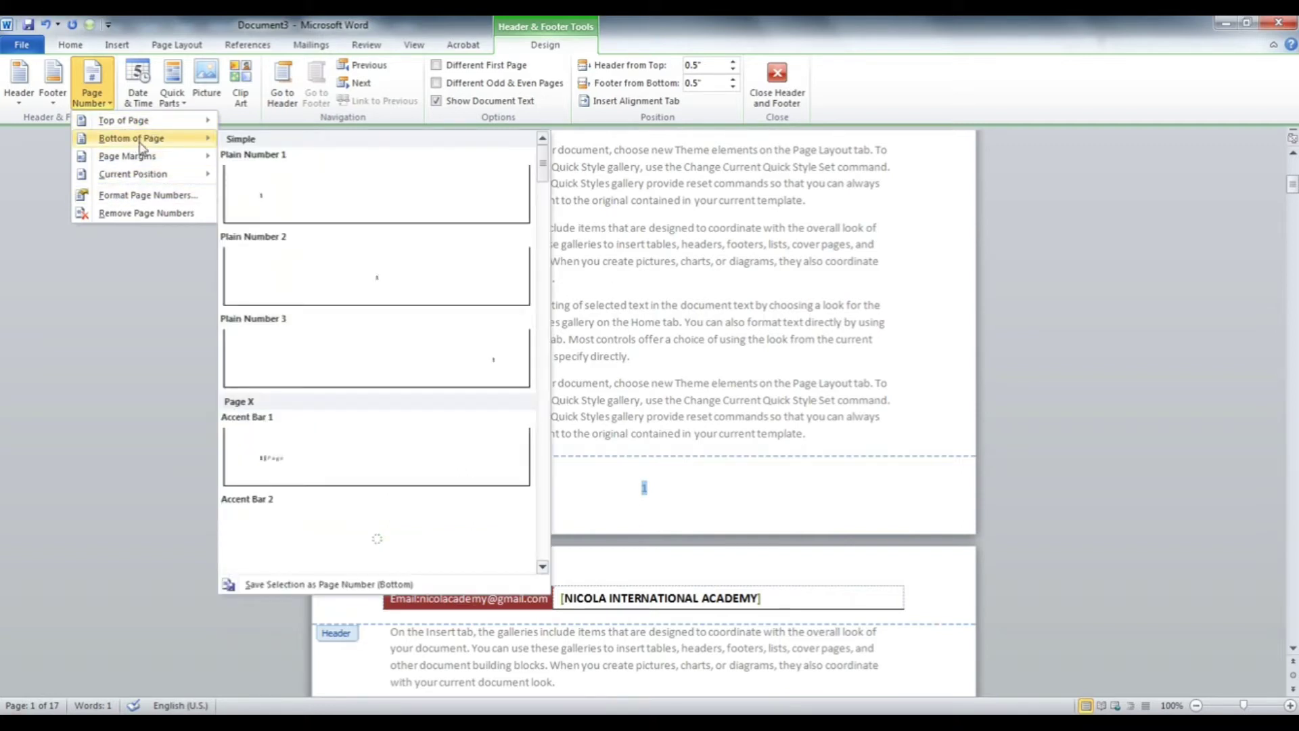
mouse_move(133, 174)
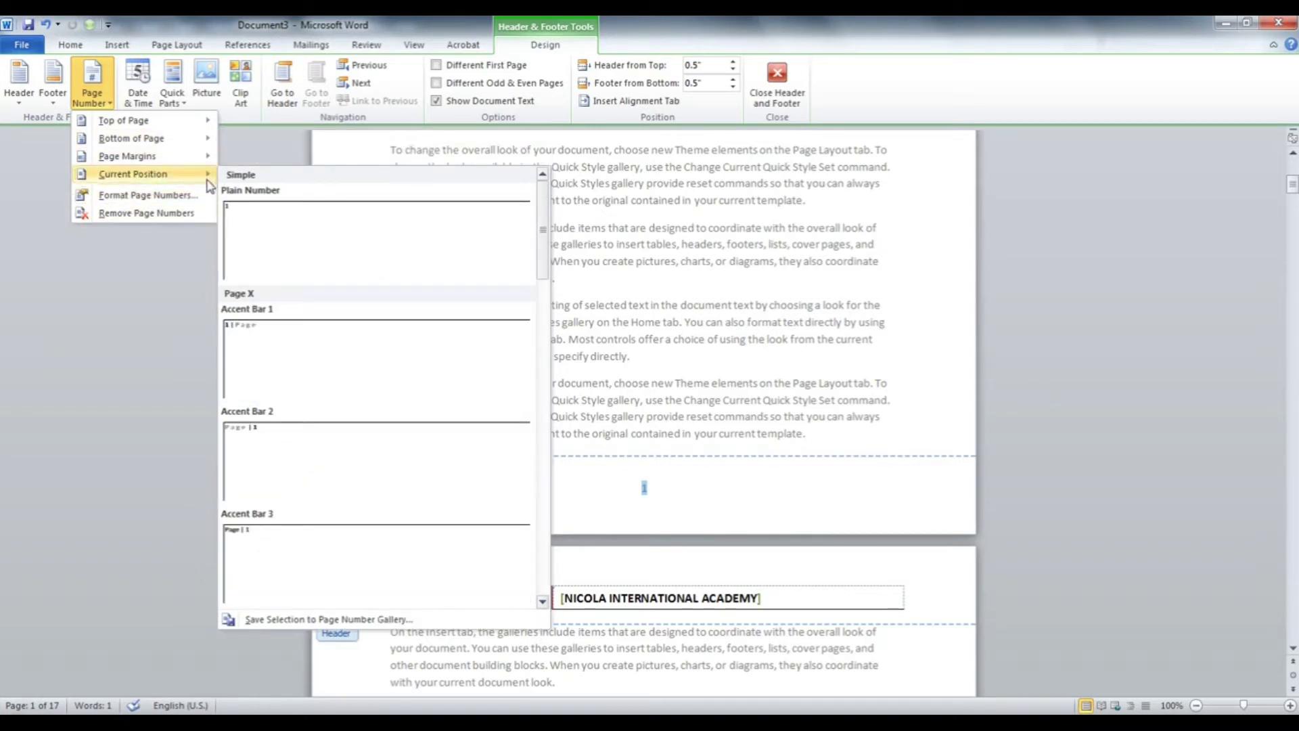
mouse_move(123, 119)
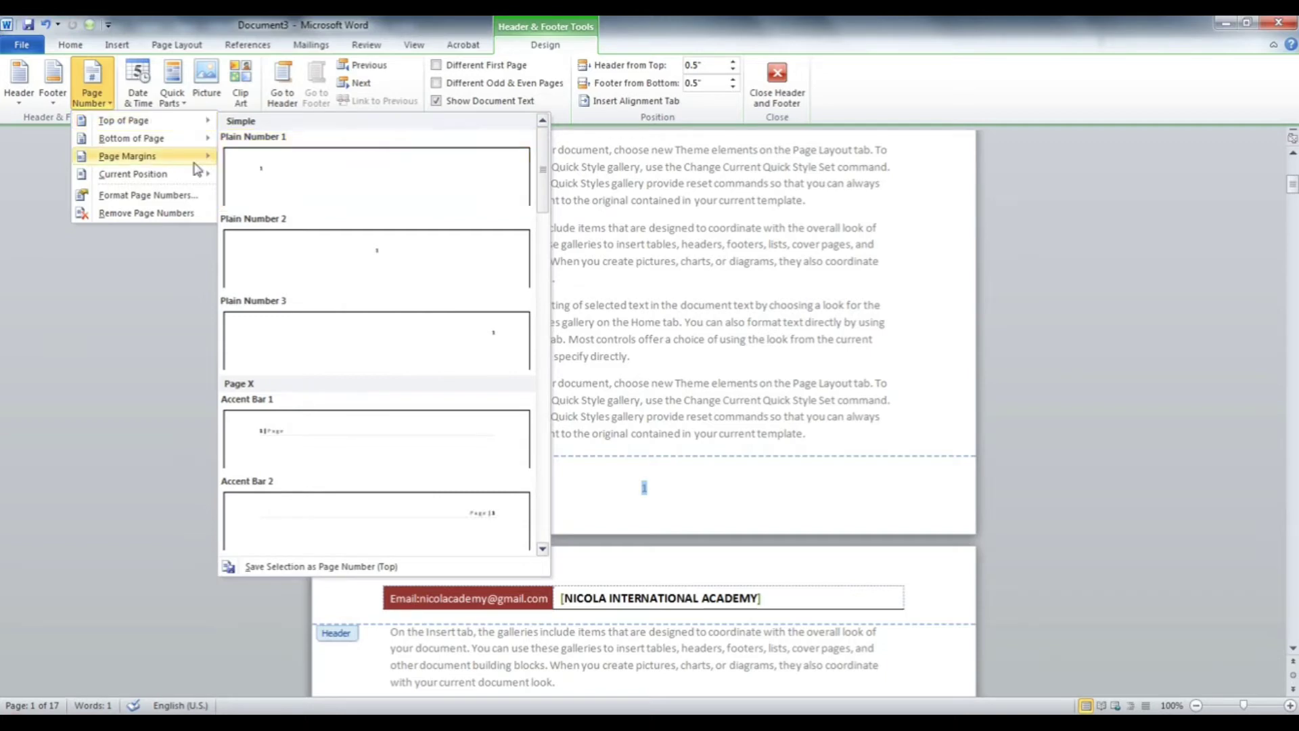
click(301, 185)
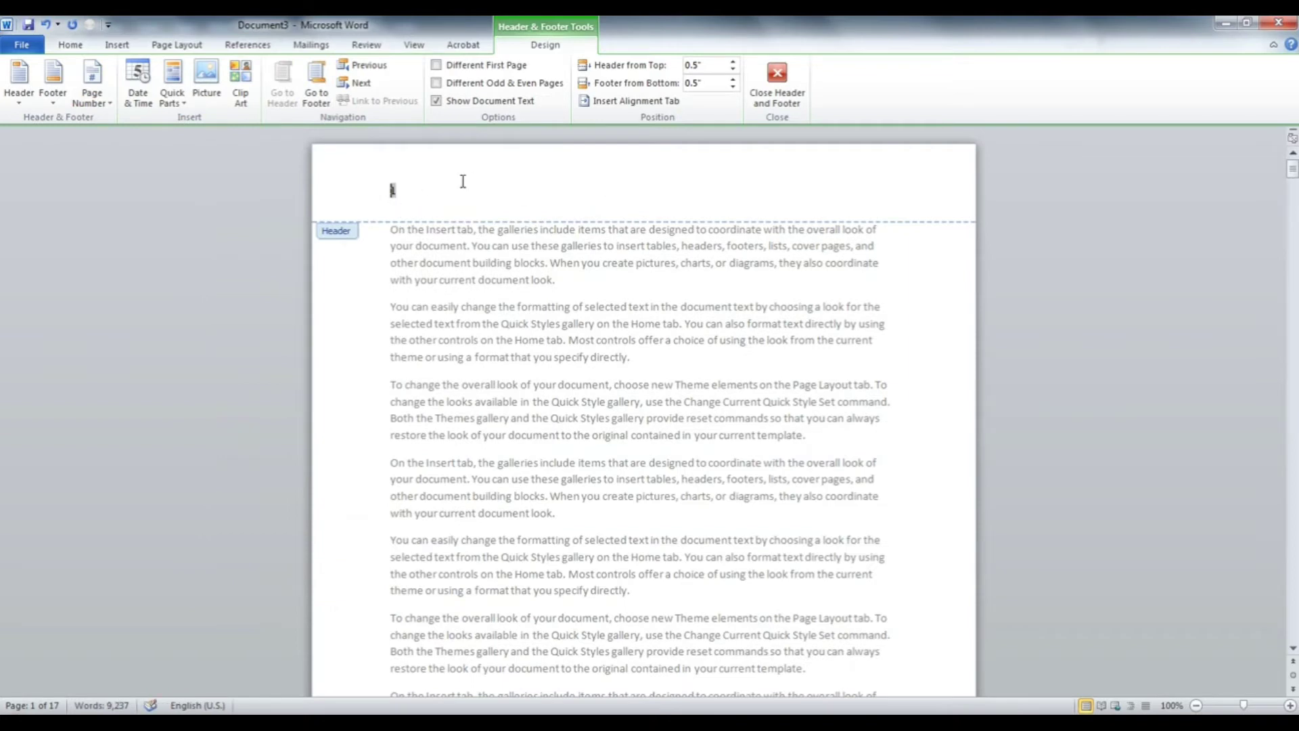
key(ctrl+z)
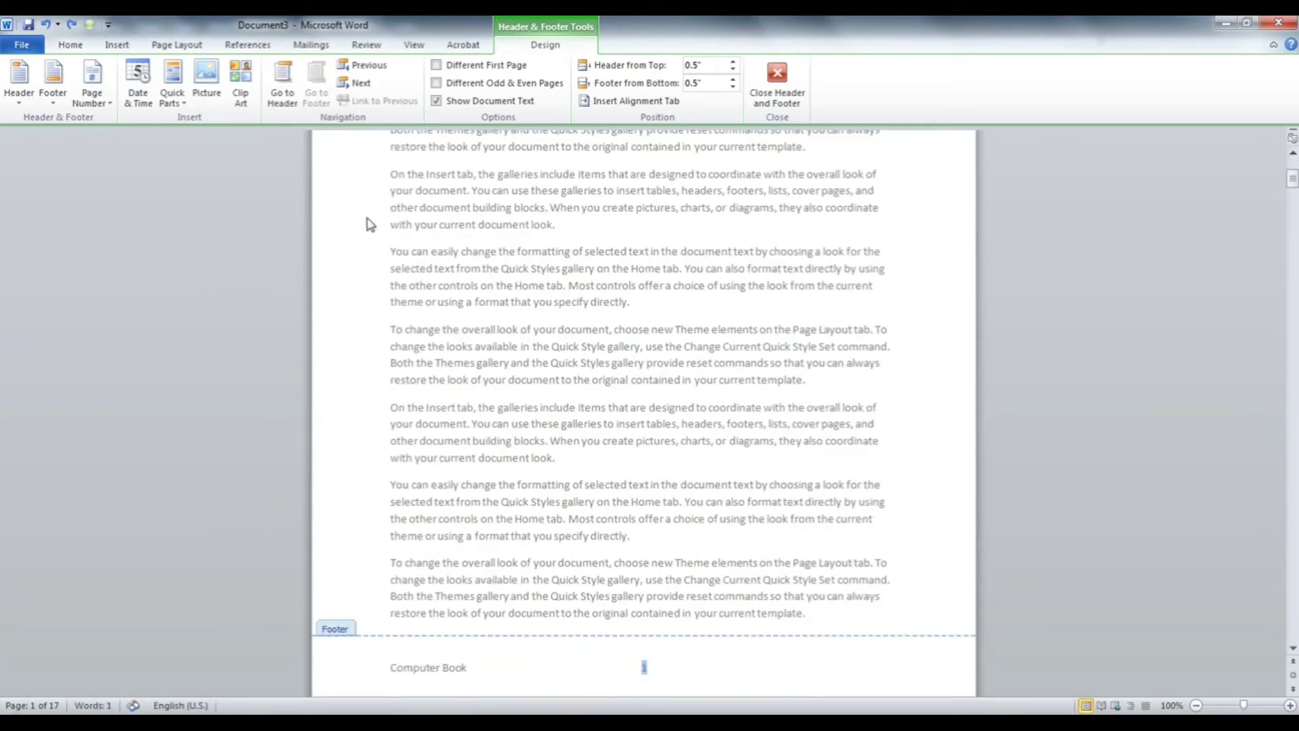
click(92, 91)
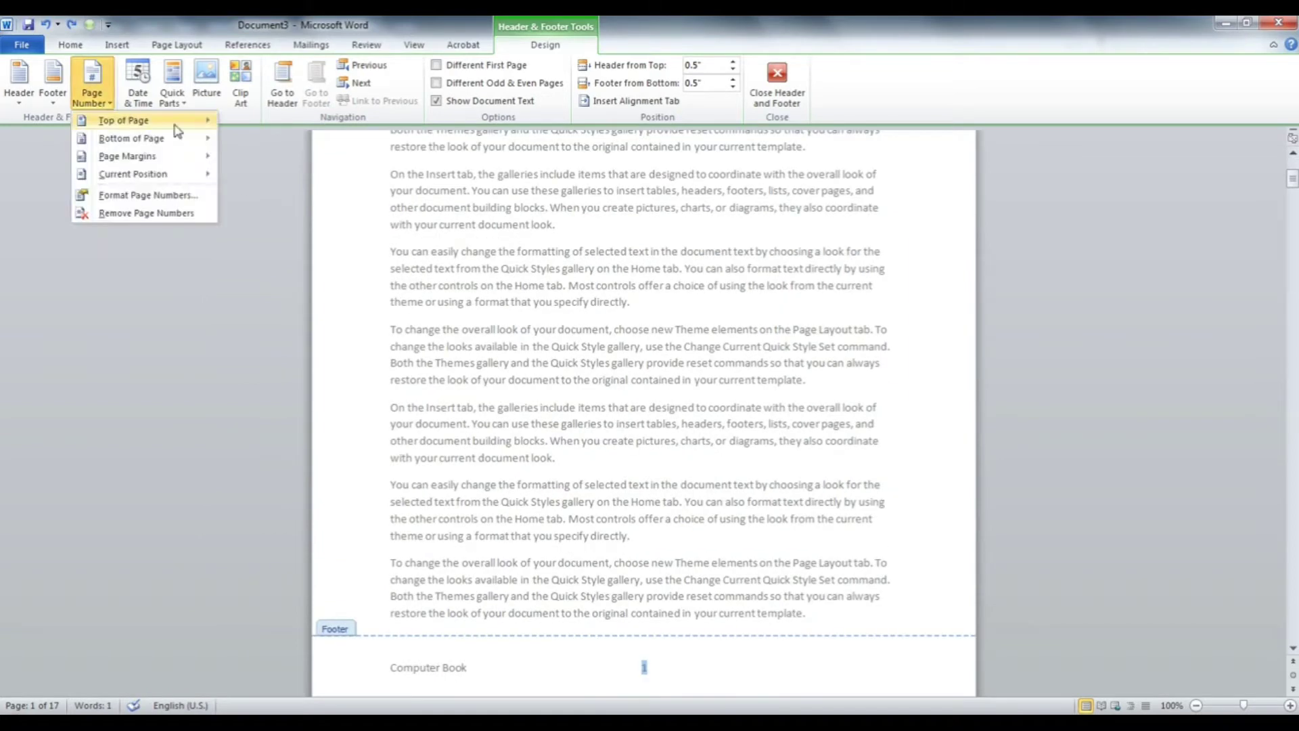
click(393, 268)
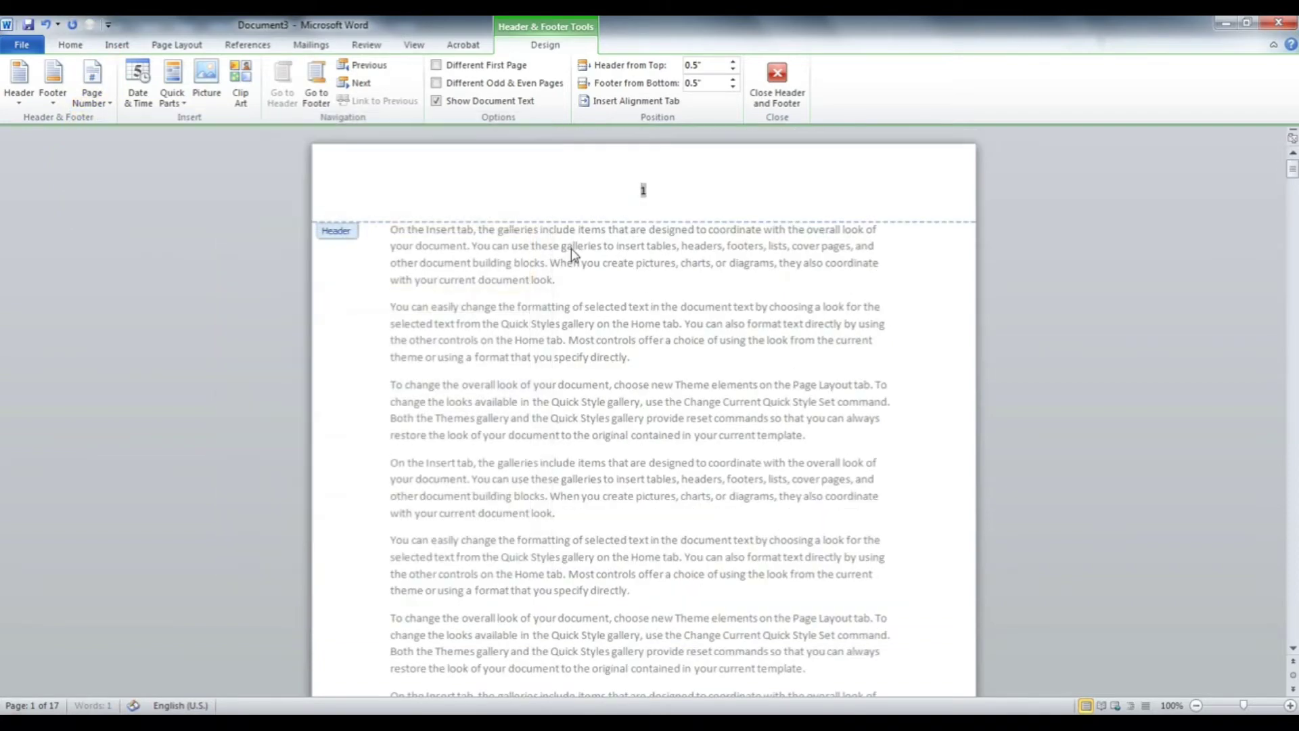
key(ctrl+z)
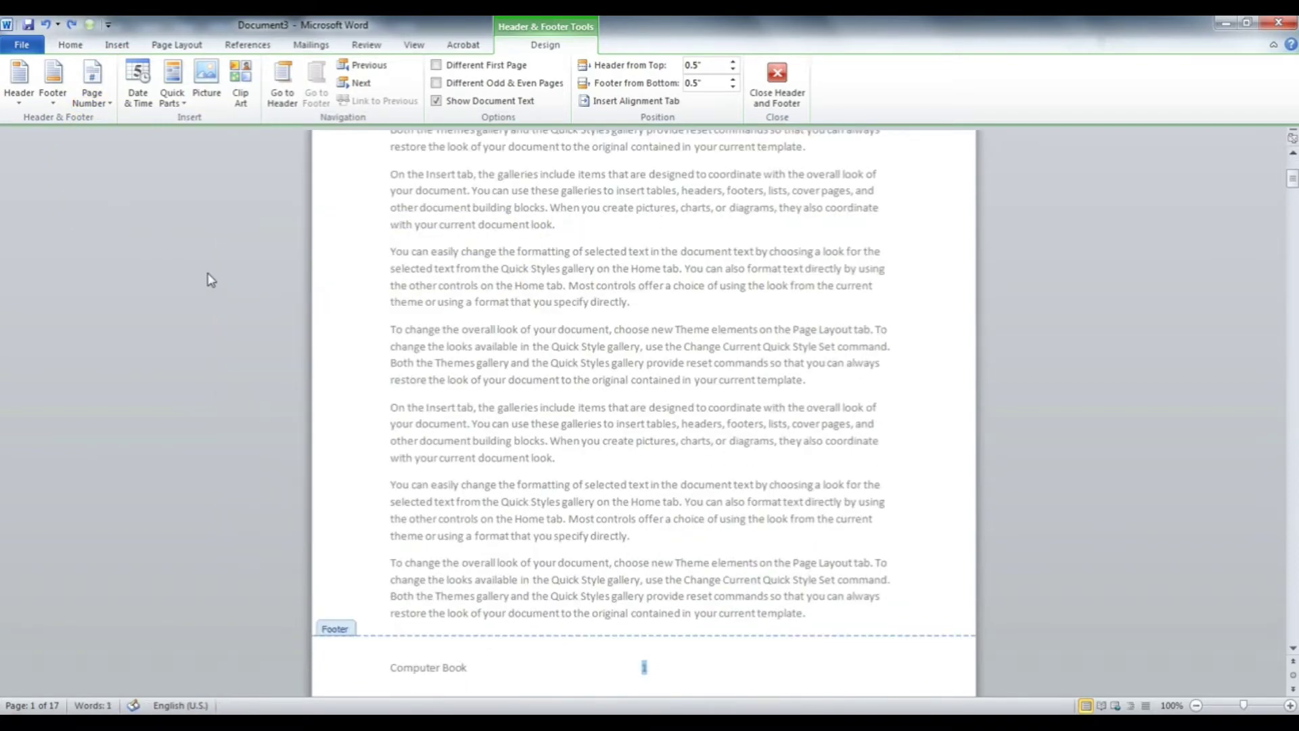
click(105, 95)
mouse_move(131, 138)
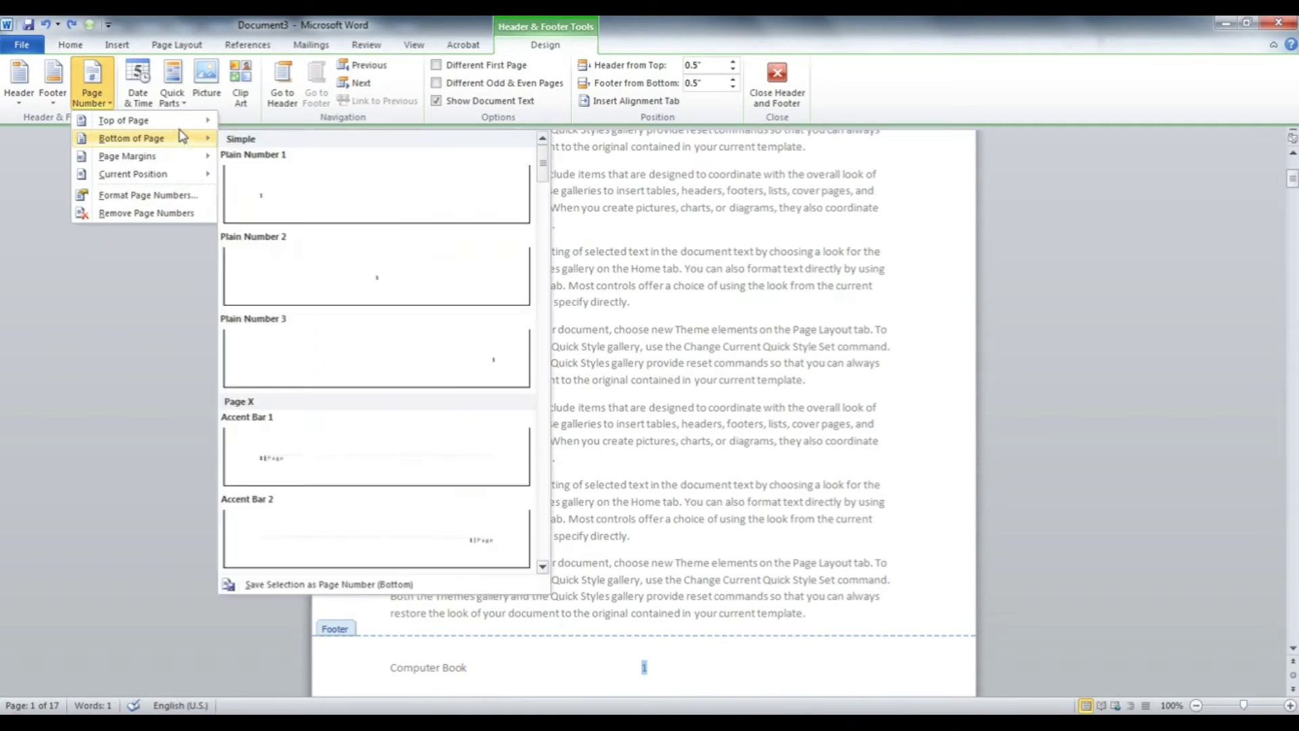
click(458, 352)
scroll(883, 264, down, 4)
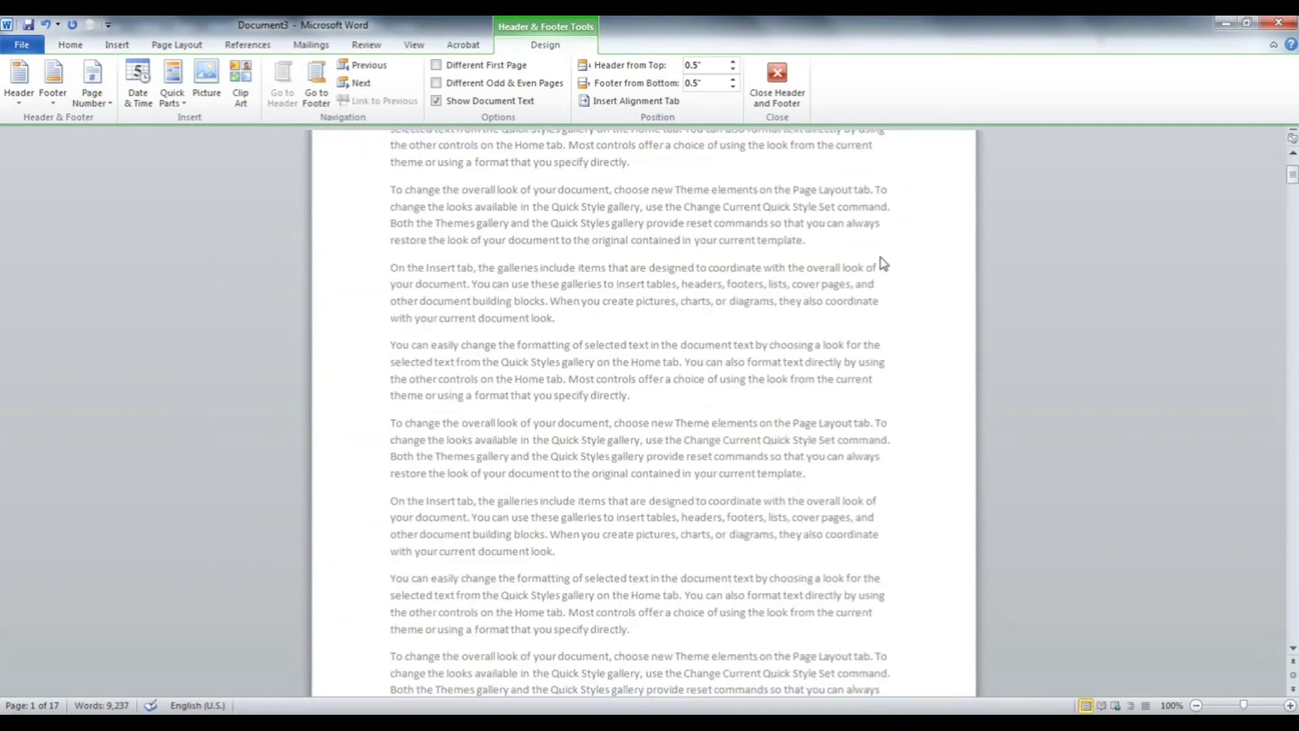
scroll(883, 263, up, 2)
scroll(879, 287, up, 2)
scroll(883, 287, up, 3)
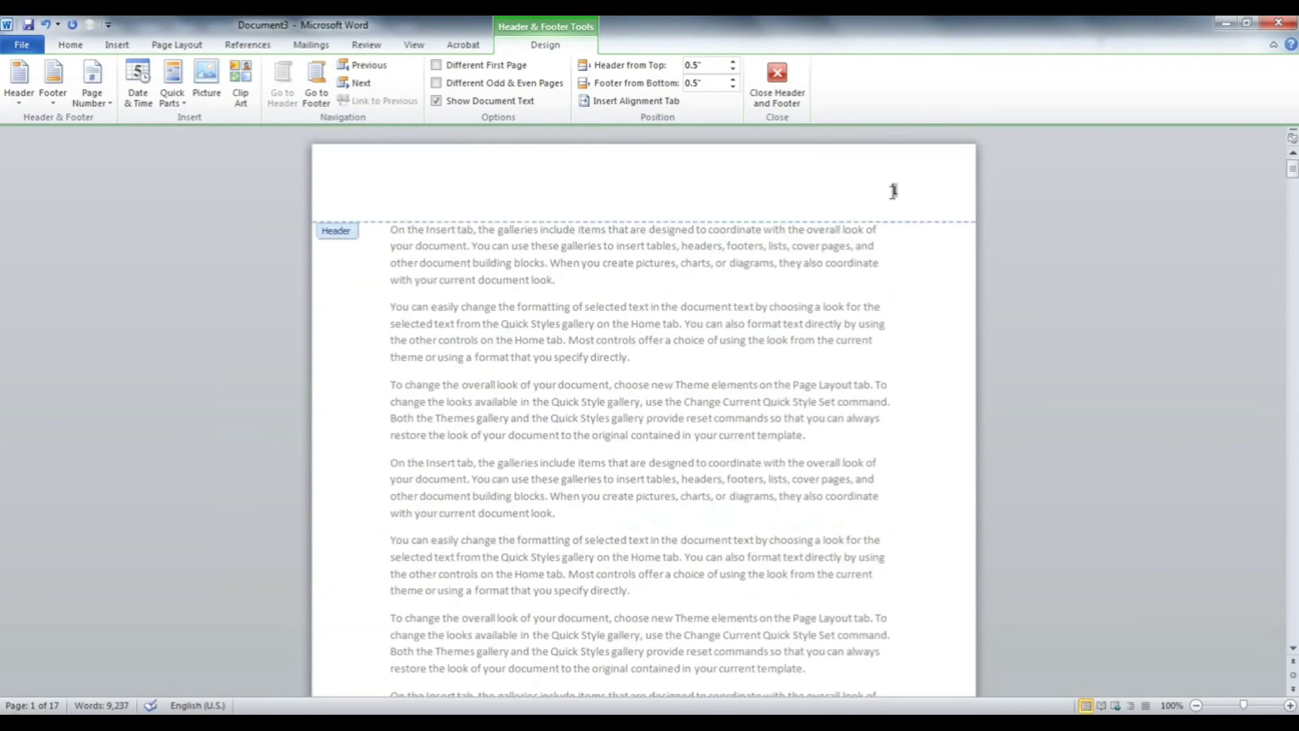
scroll(900, 257, down, 5)
scroll(893, 406, down, 8)
scroll(904, 426, up, 7)
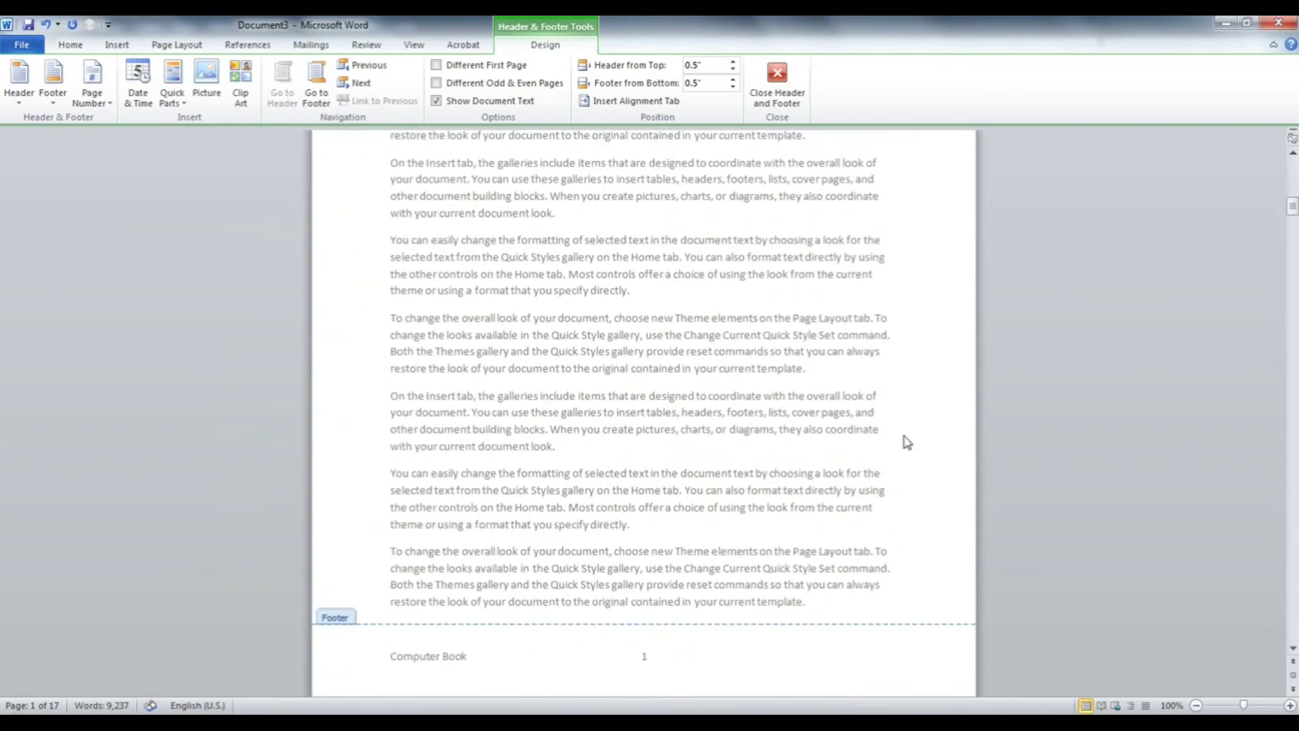
scroll(893, 507, down, 3)
scroll(907, 596, up, 1)
scroll(941, 602, down, 7)
scroll(965, 582, down, 6)
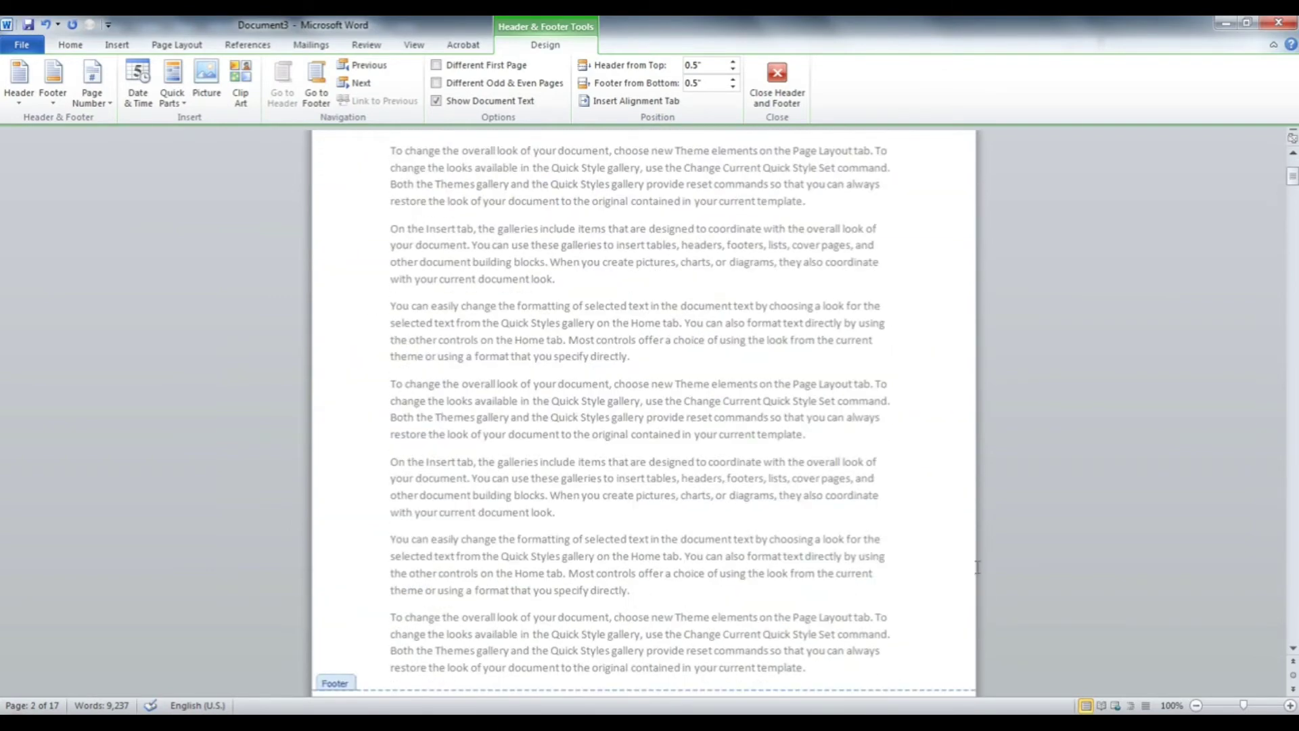
scroll(977, 566, down, 10)
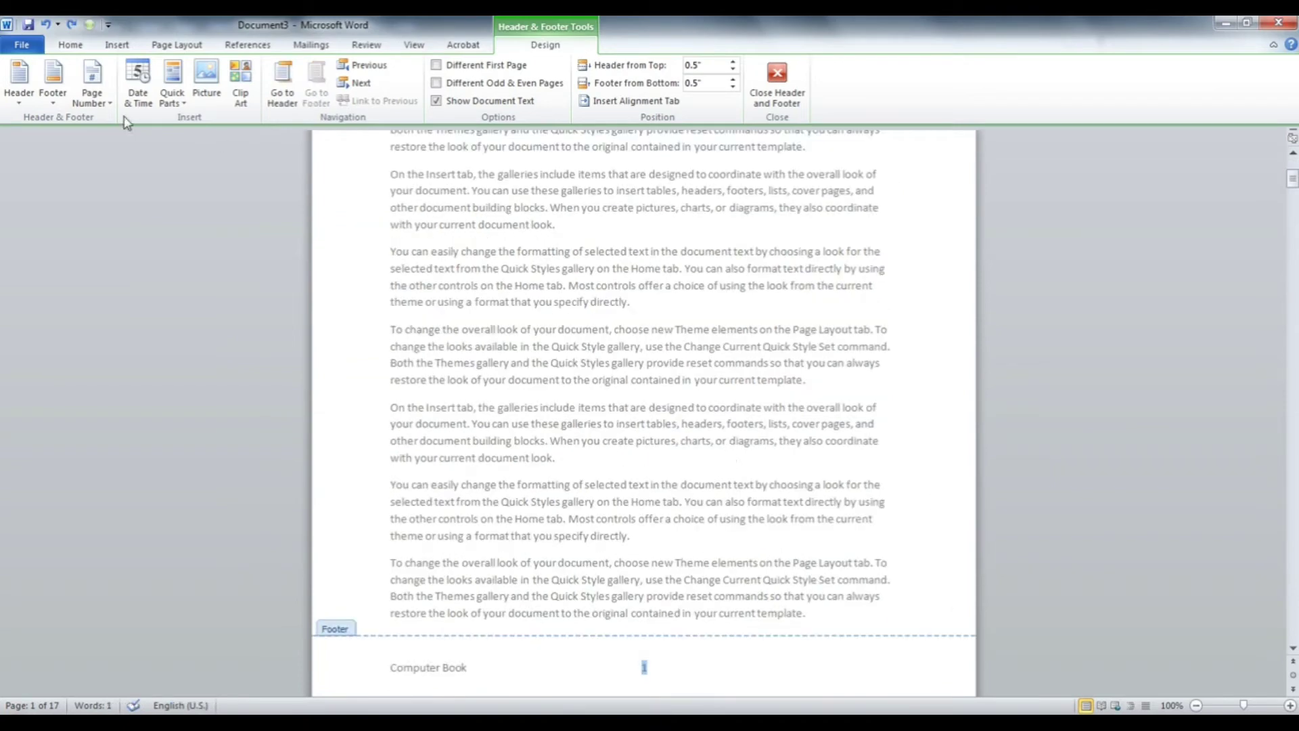
click(99, 111)
mouse_move(131, 138)
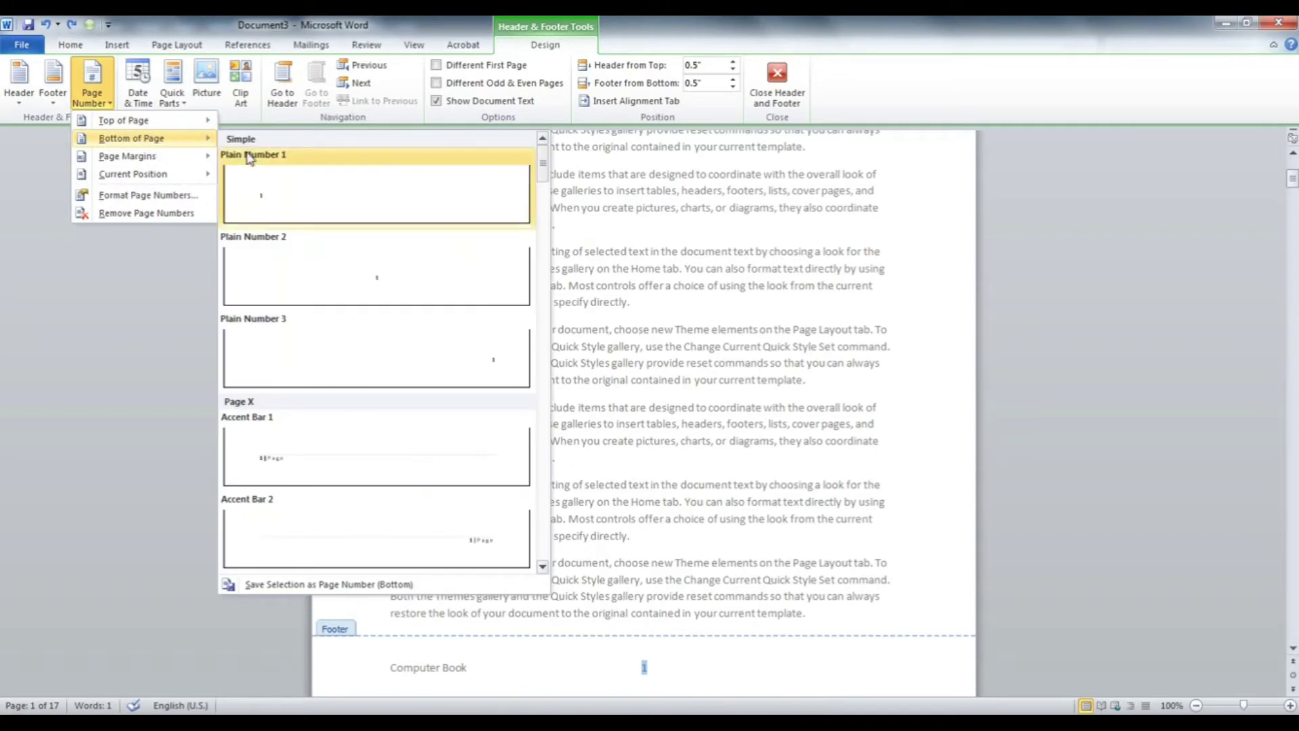
scroll(432, 365, down, 5)
scroll(429, 366, up, 1)
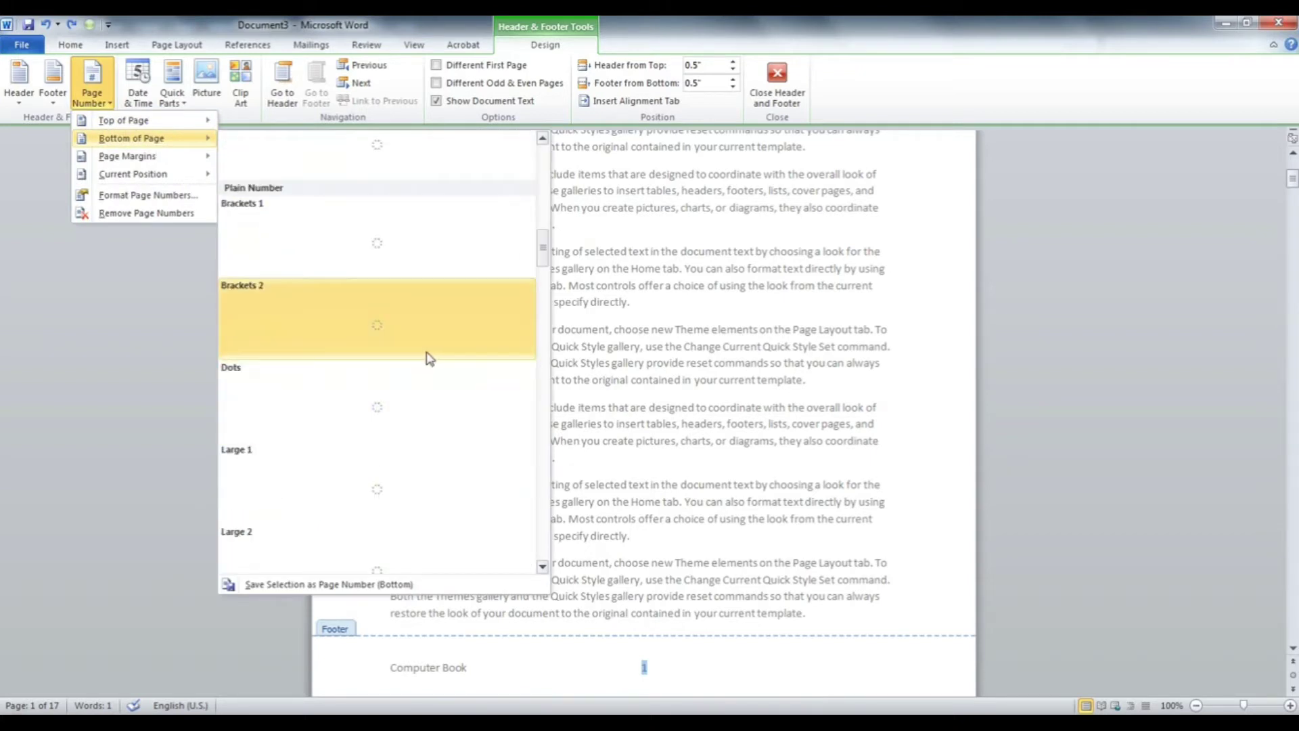
scroll(437, 346, up, 3)
scroll(441, 268, up, 5)
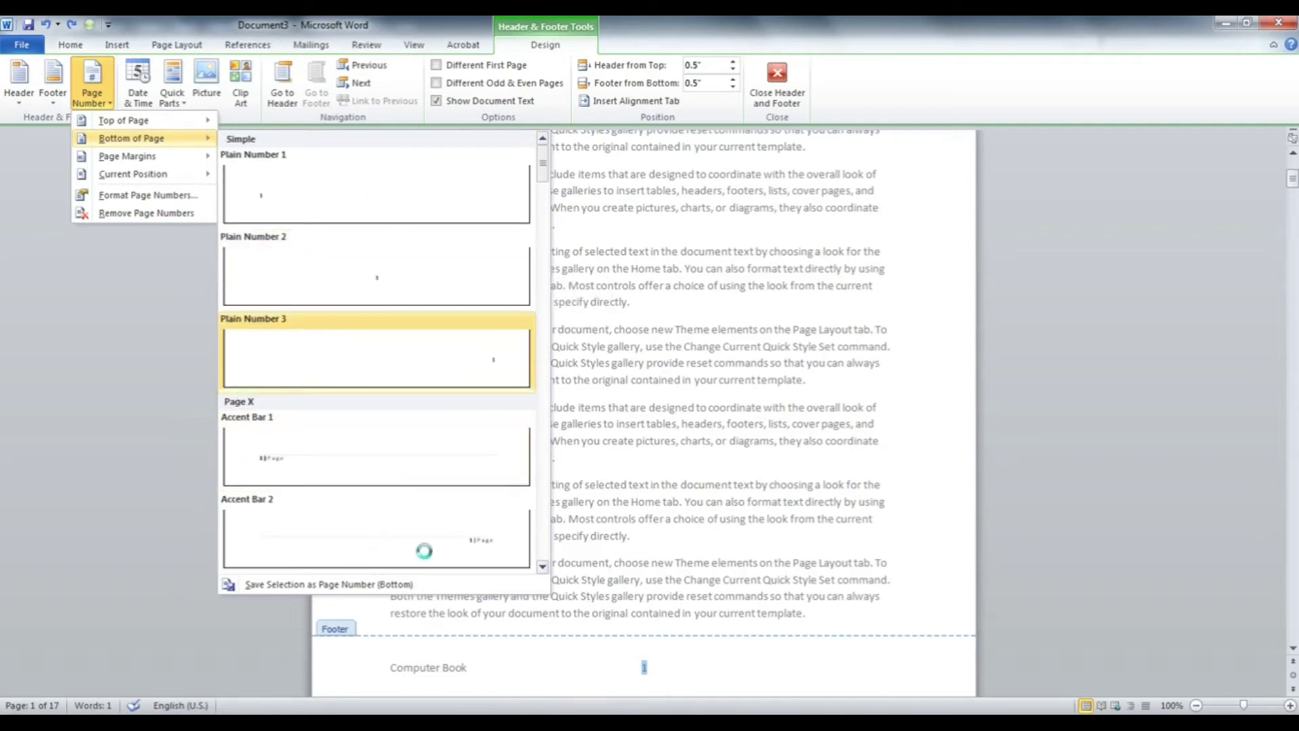
click(460, 541)
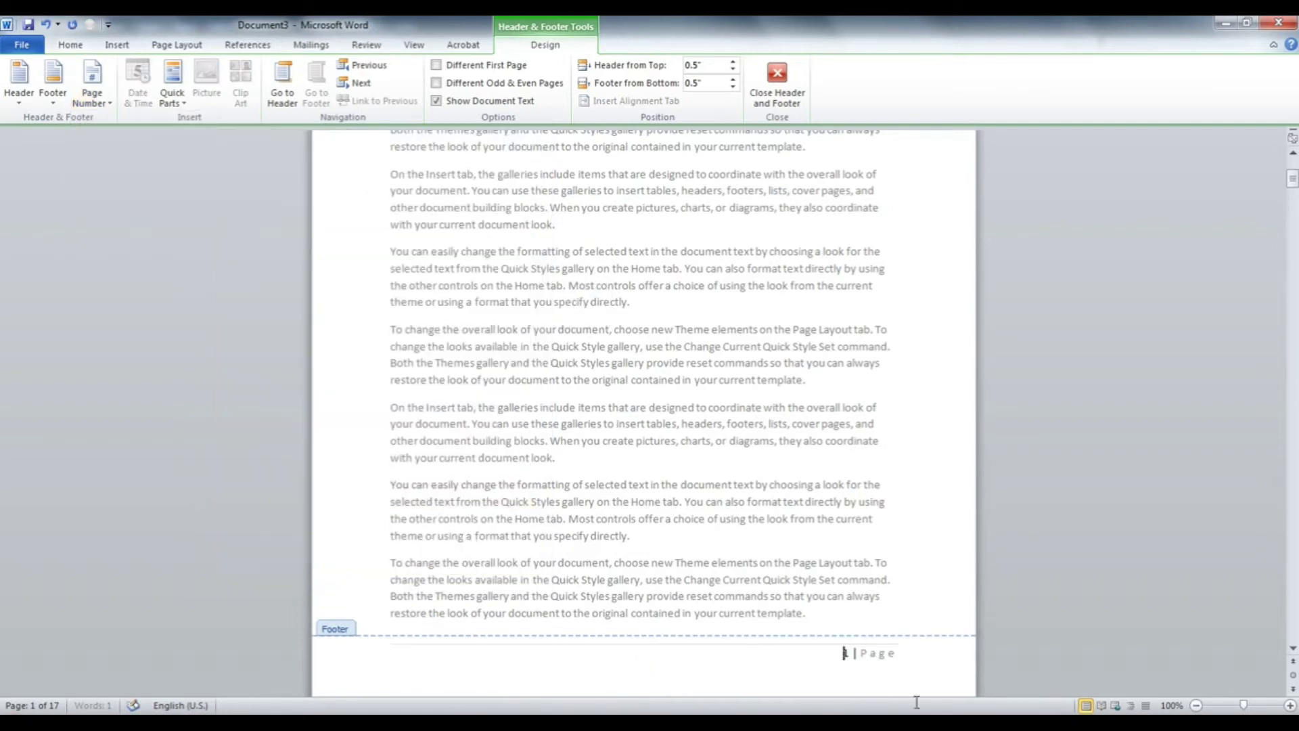
scroll(774, 630, down, 1)
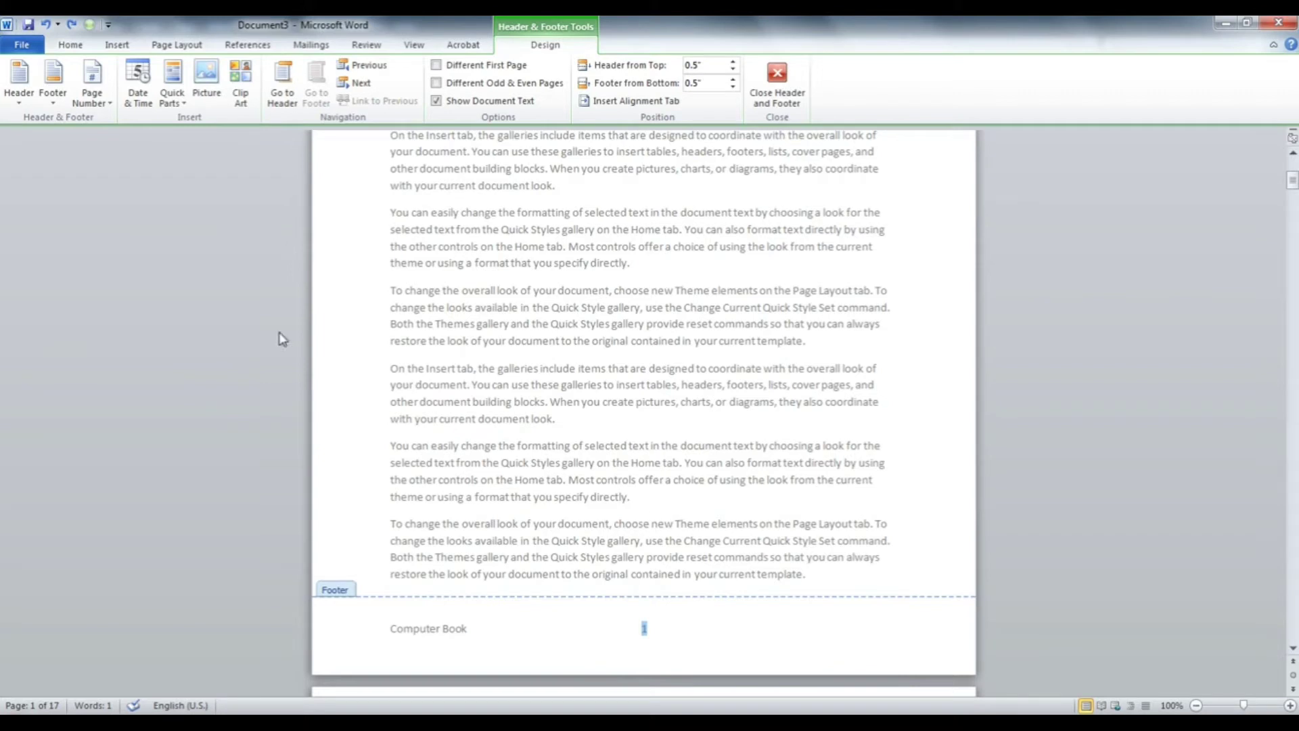
click(92, 96)
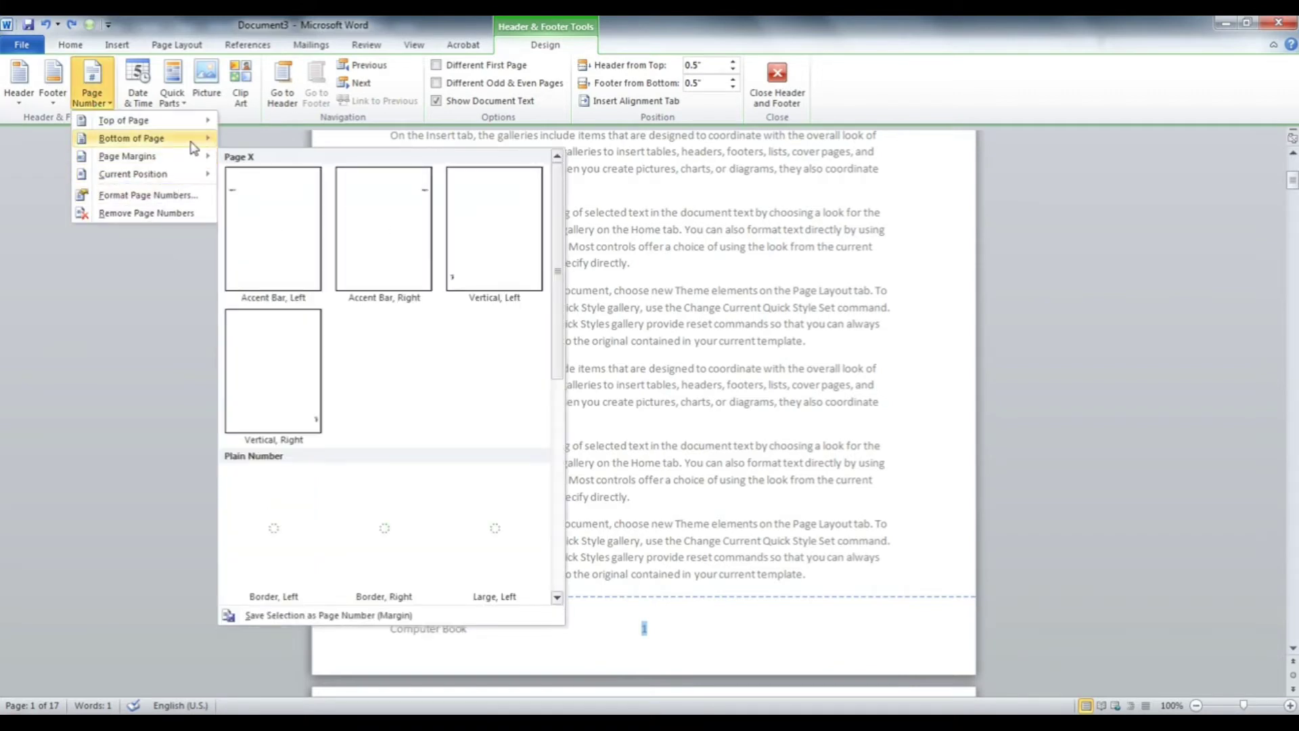
Place an Accent Bar Left page number in the left page margin.
scroll(409, 429, down, 5)
scroll(444, 419, down, 5)
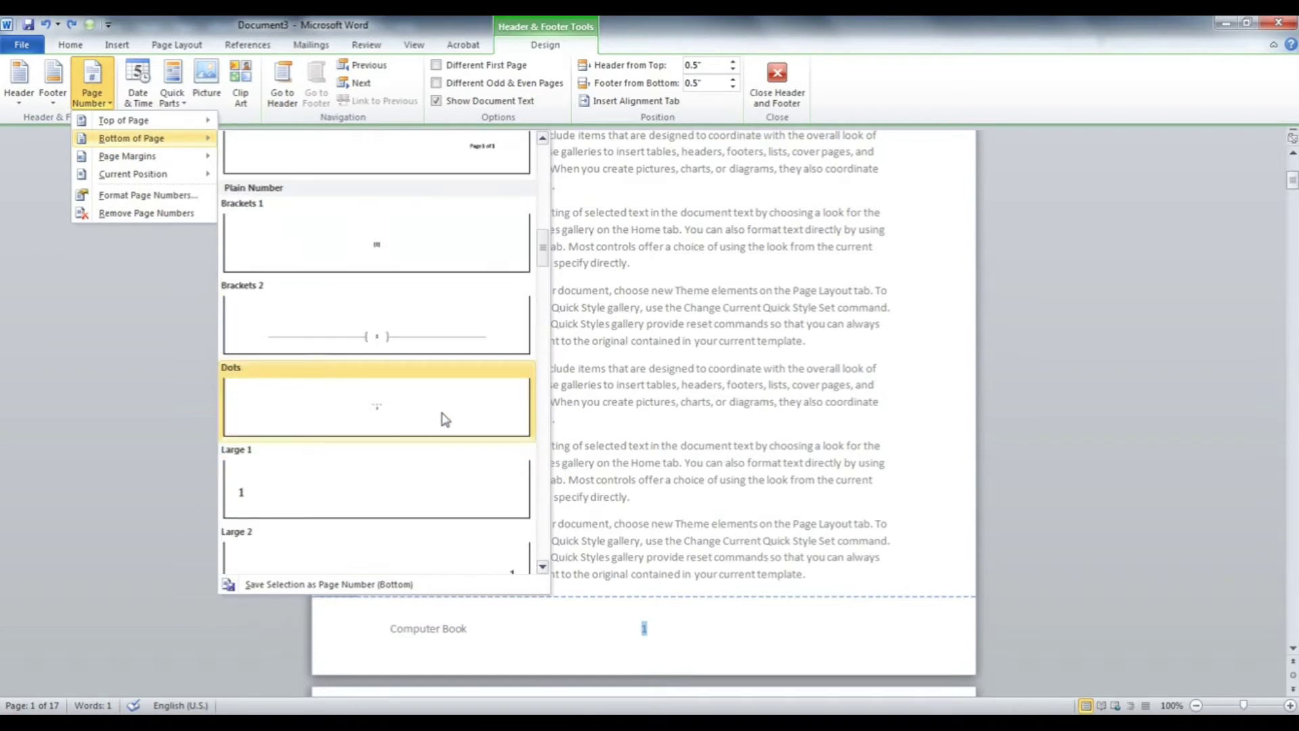
scroll(445, 419, down, 3)
scroll(447, 427, down, 6)
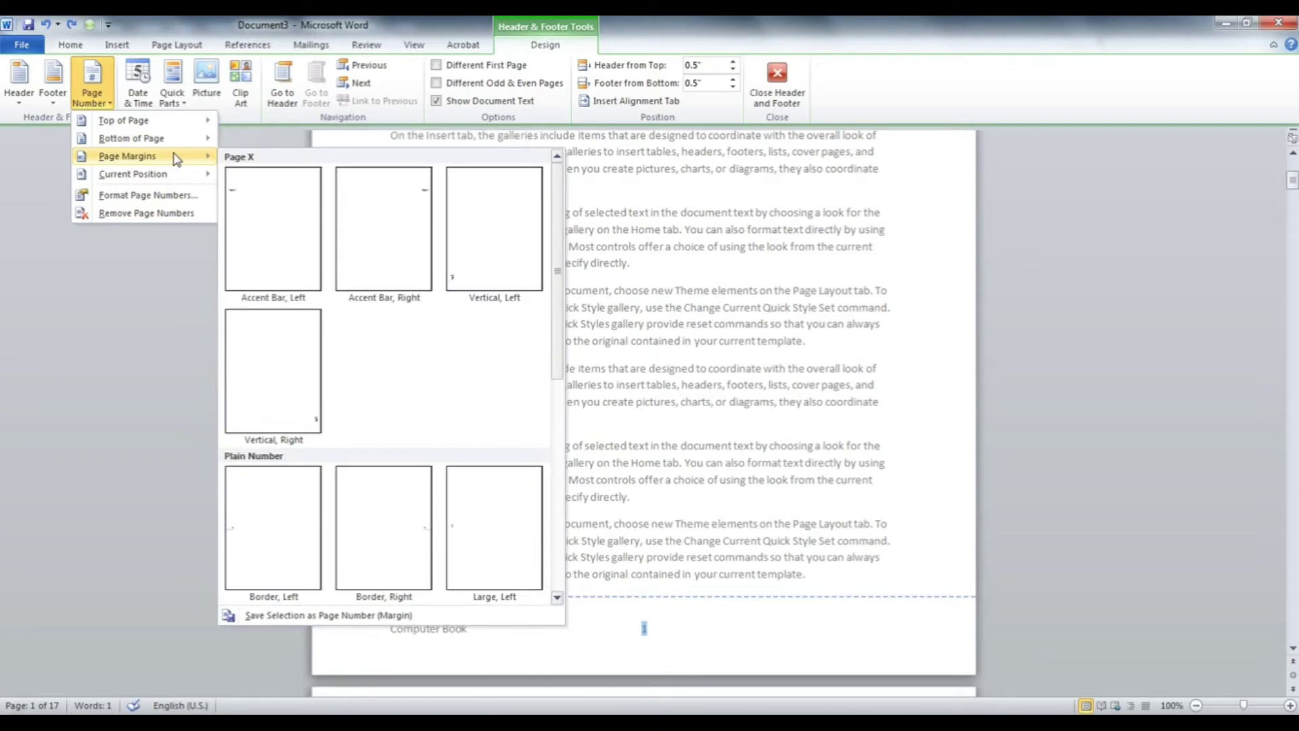
click(704, 295)
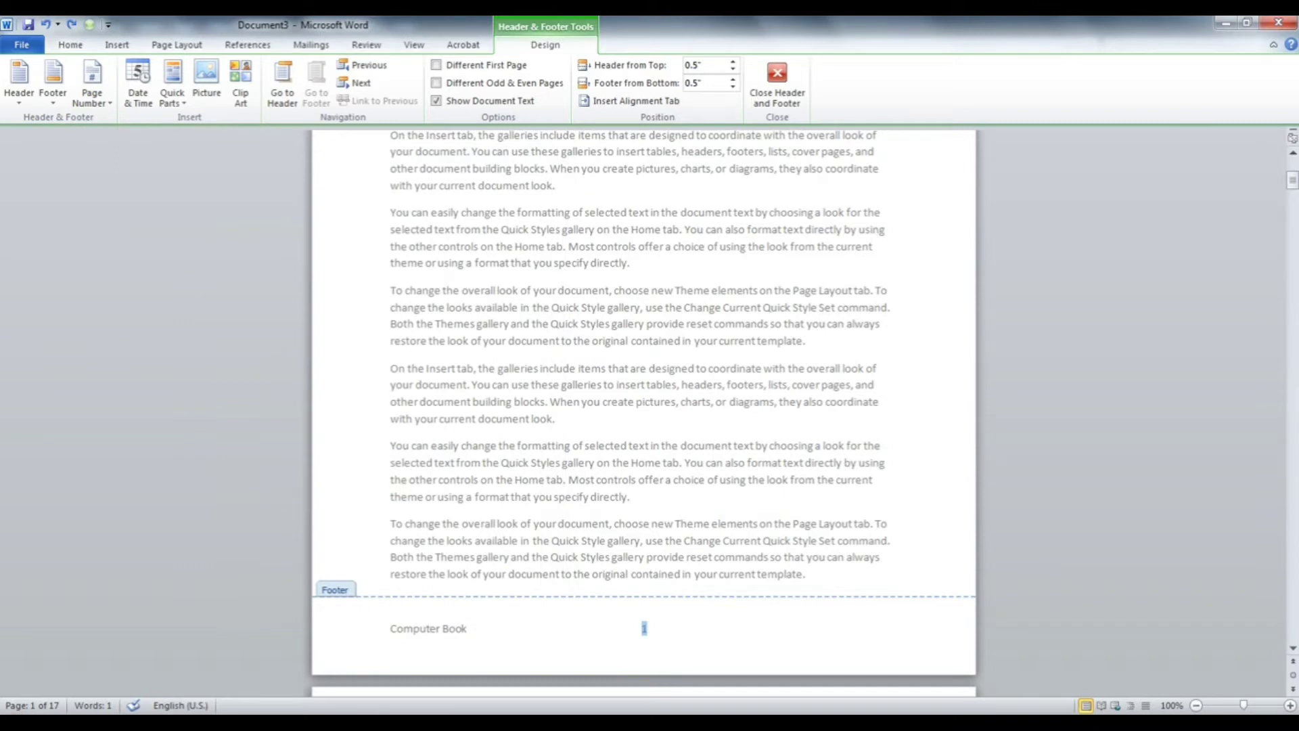
click(100, 102)
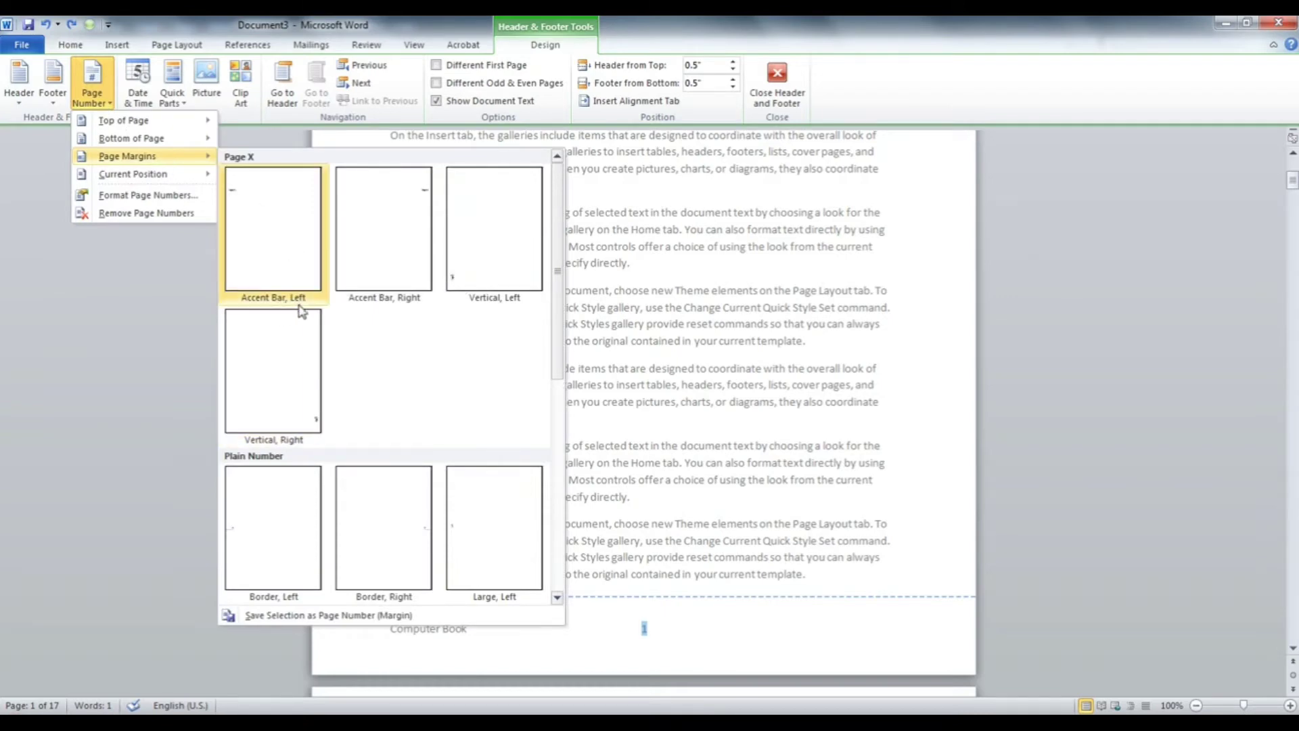
click(289, 255)
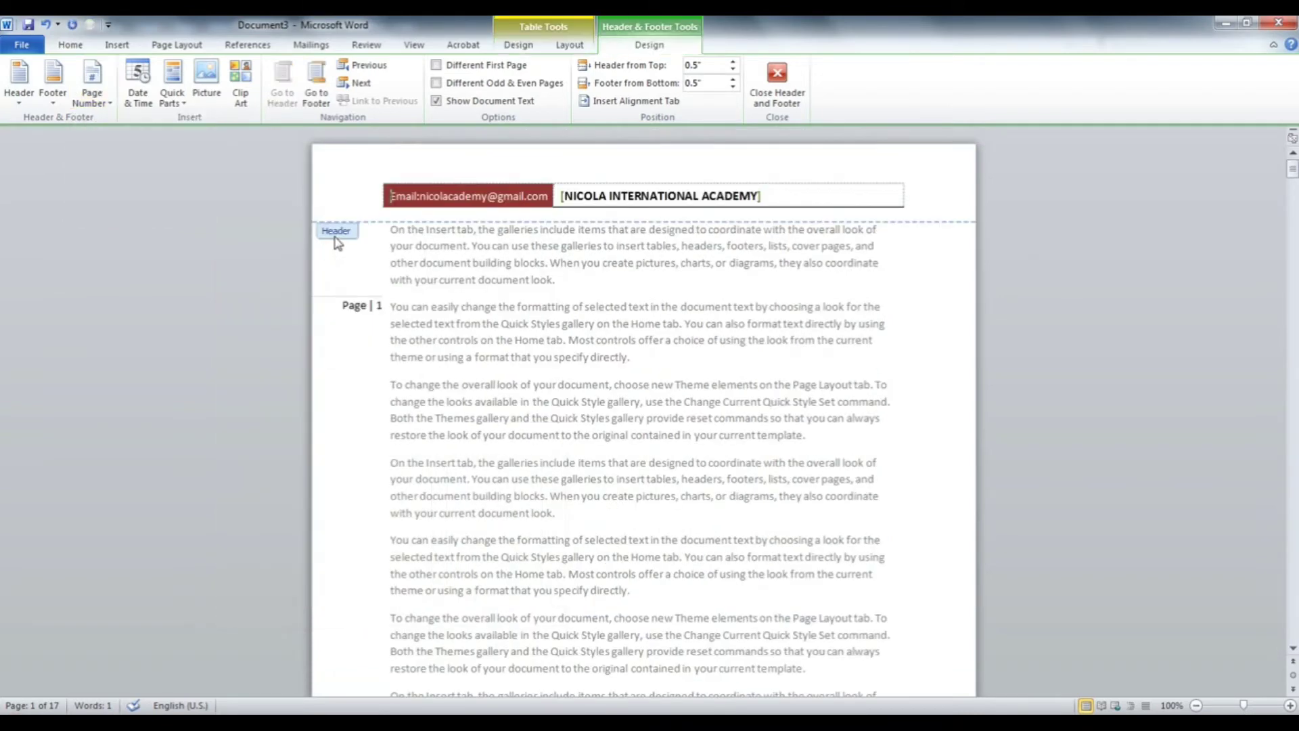
Switch the margin page number to Accent Bar Right, then to Vertical, Right.
click(92, 88)
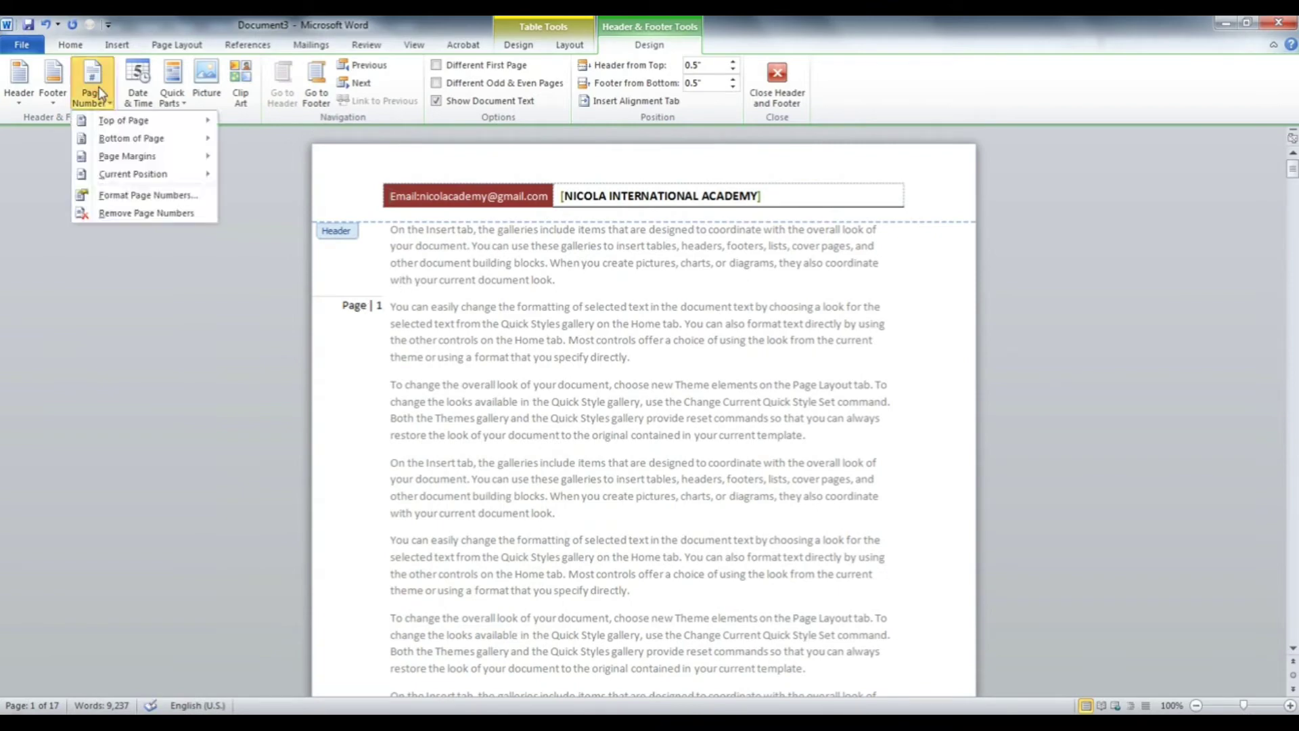
click(420, 224)
mouse_move(127, 156)
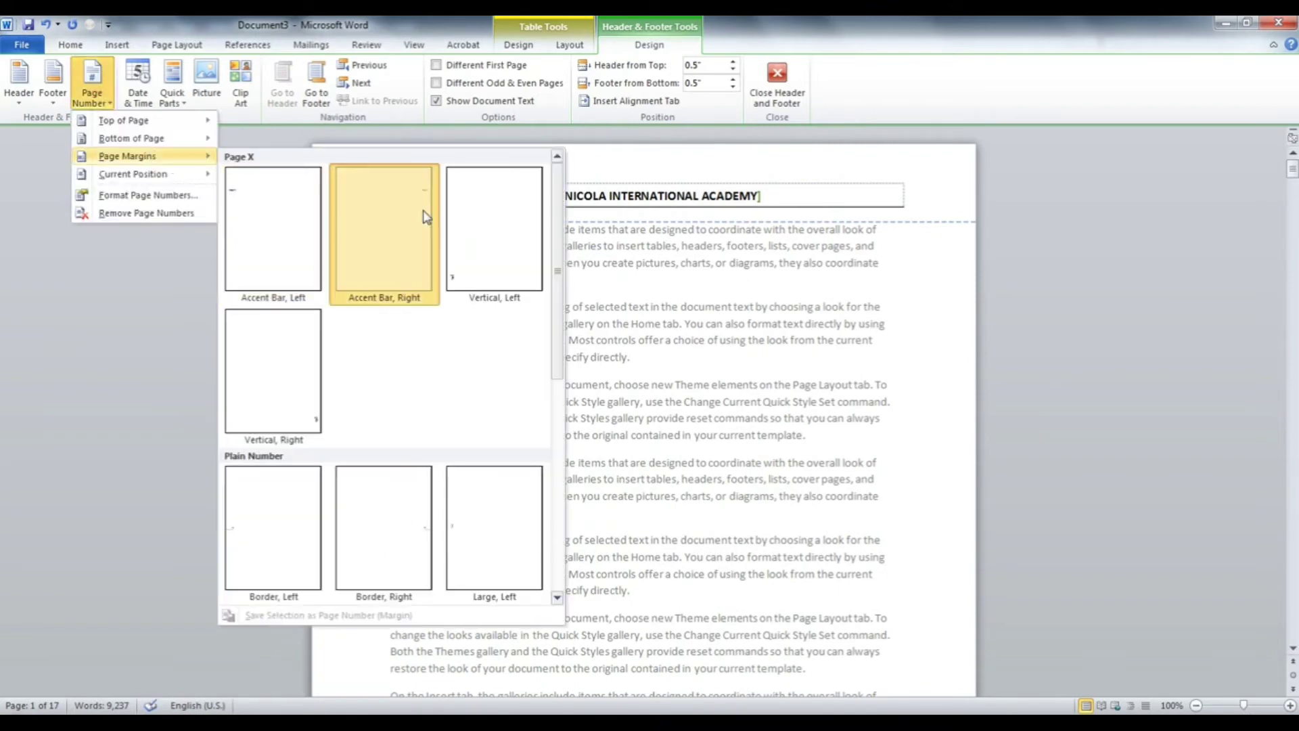
click(93, 91)
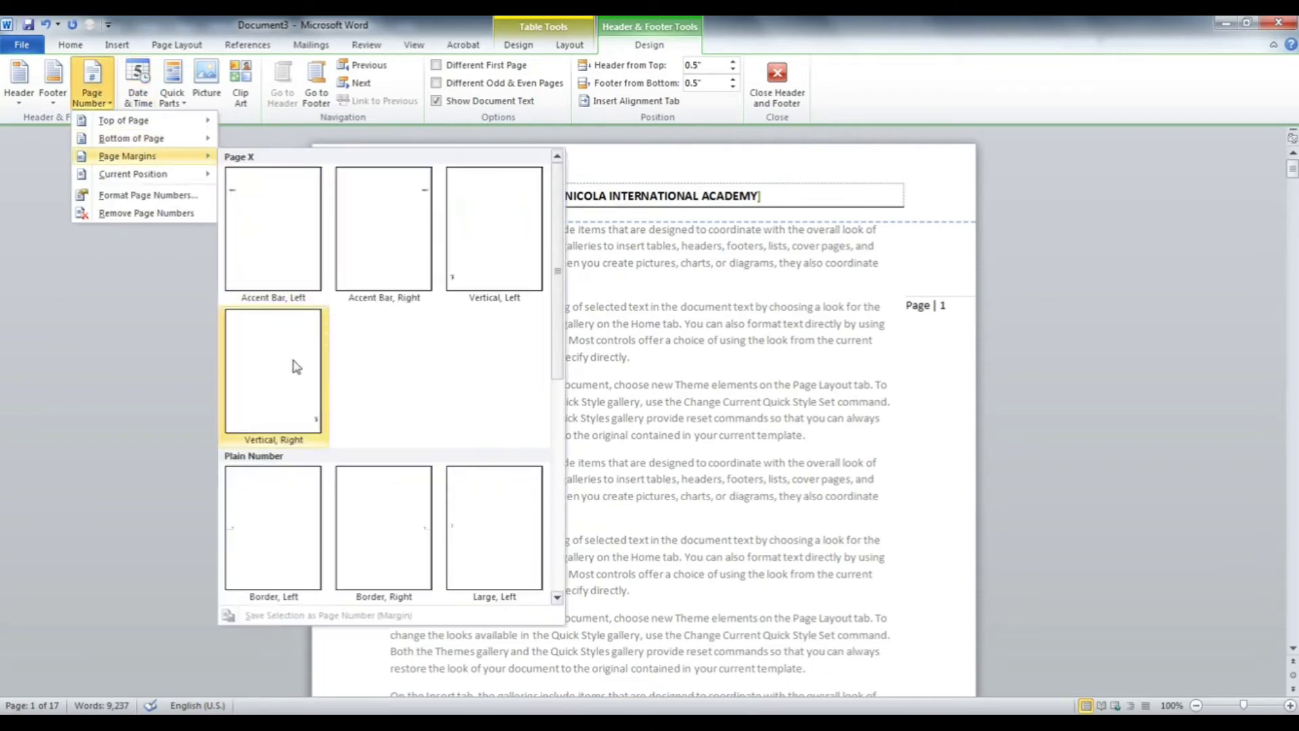
click(292, 371)
Scroll through the pages and return editing to the first page's footer.
scroll(913, 650, down, 2)
scroll(931, 629, down, 3)
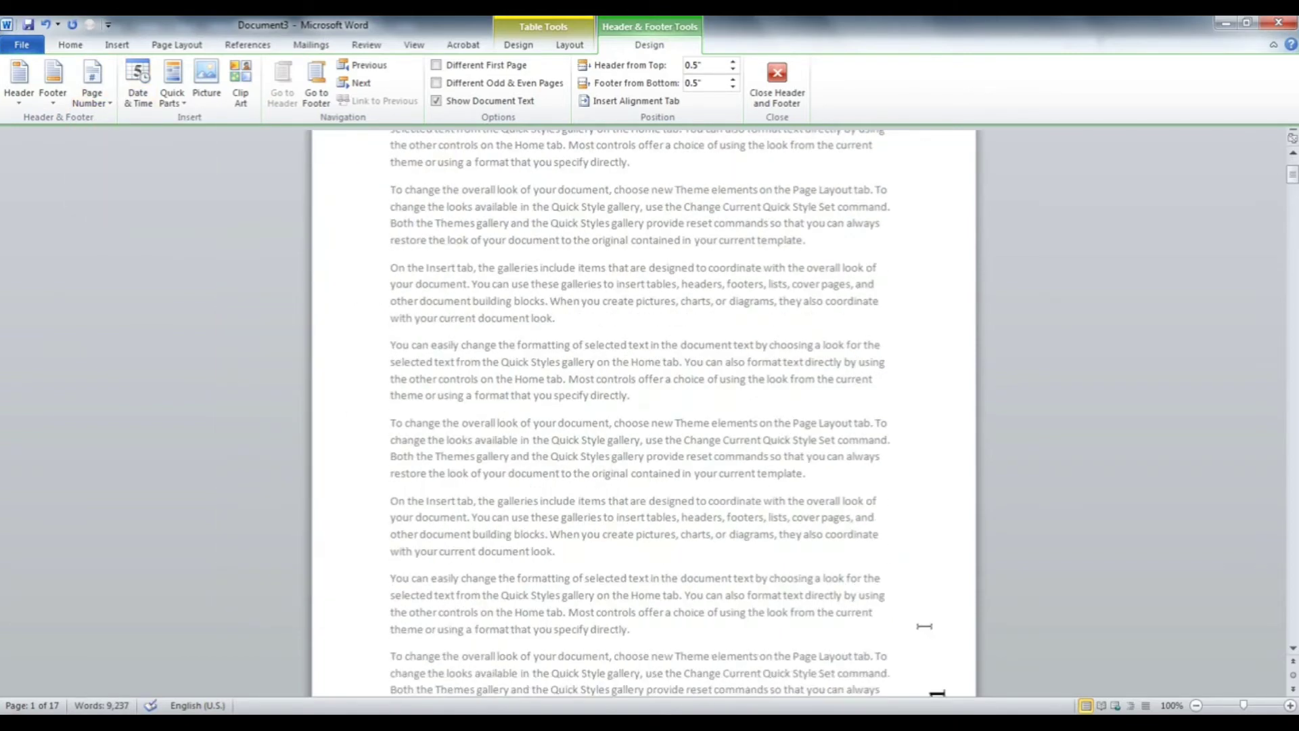
scroll(924, 609, down, 2)
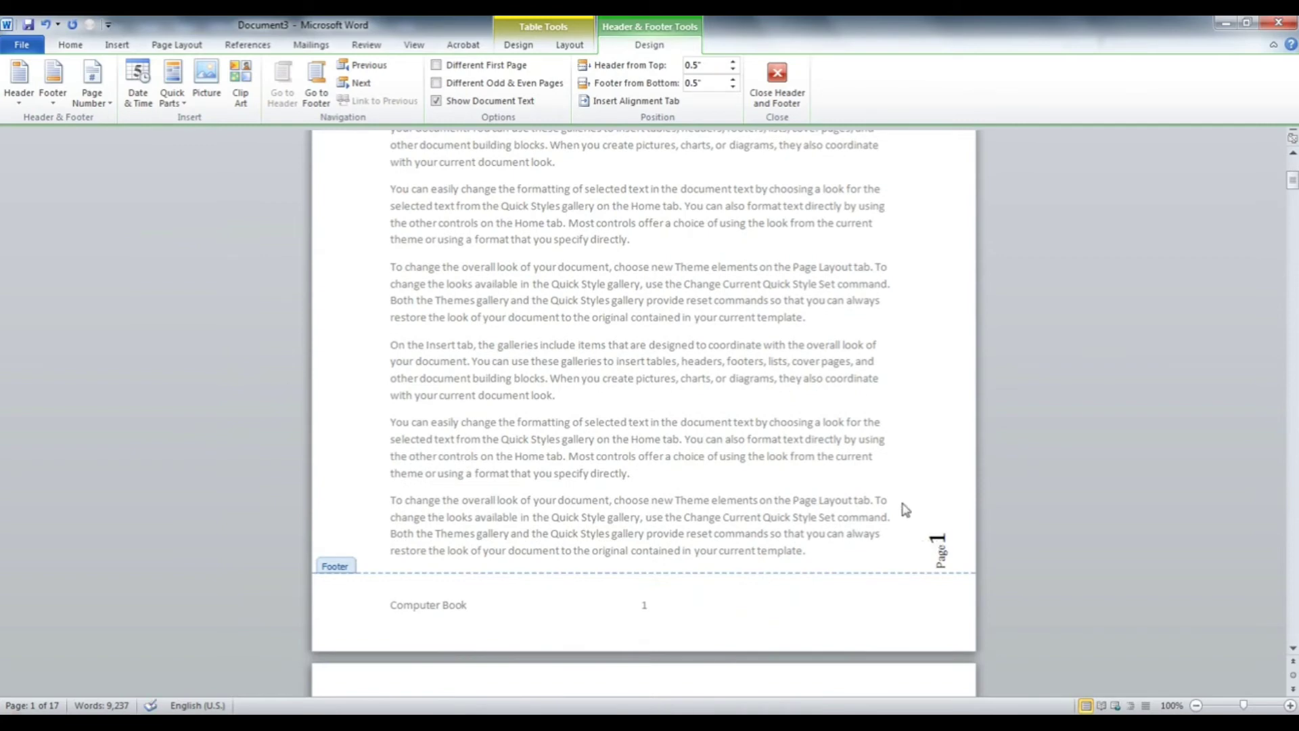
scroll(857, 506, down, 10)
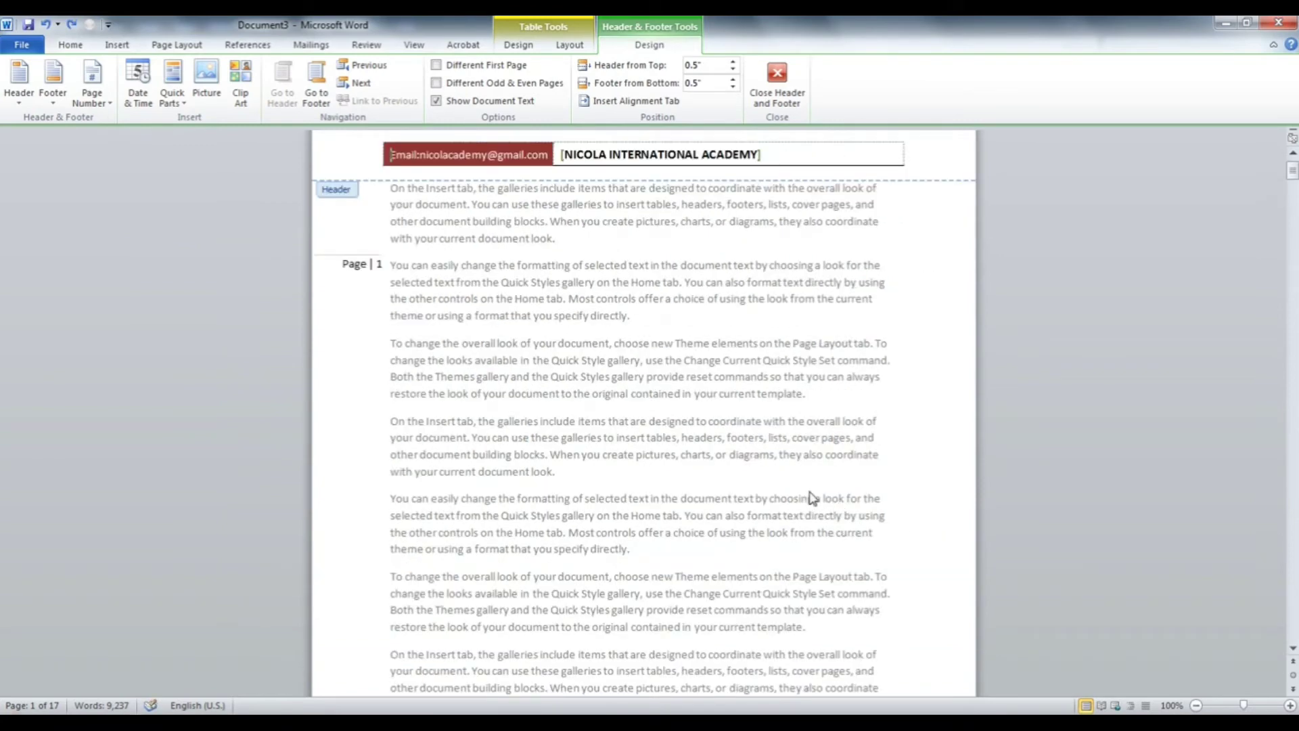
key(Up)
scroll(646, 568, up, 3)
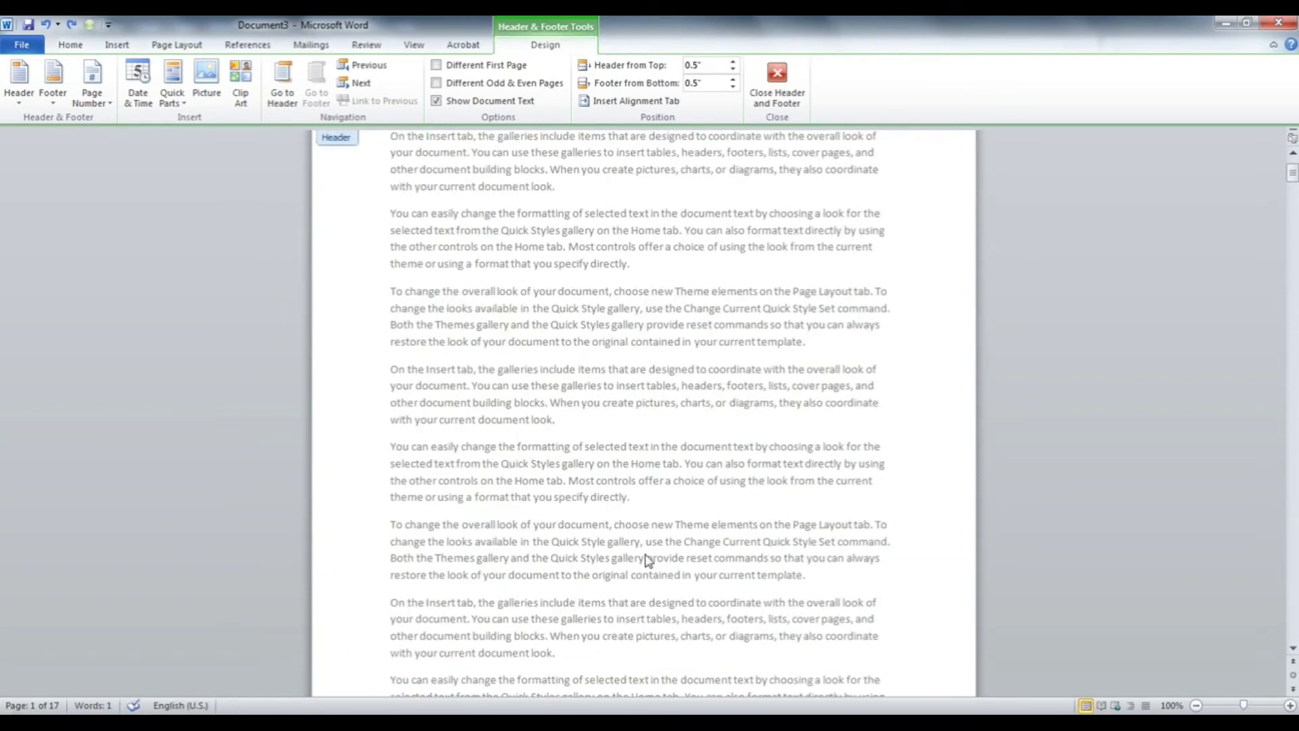
scroll(645, 562, up, 2)
scroll(643, 553, up, 1)
scroll(643, 554, down, 3)
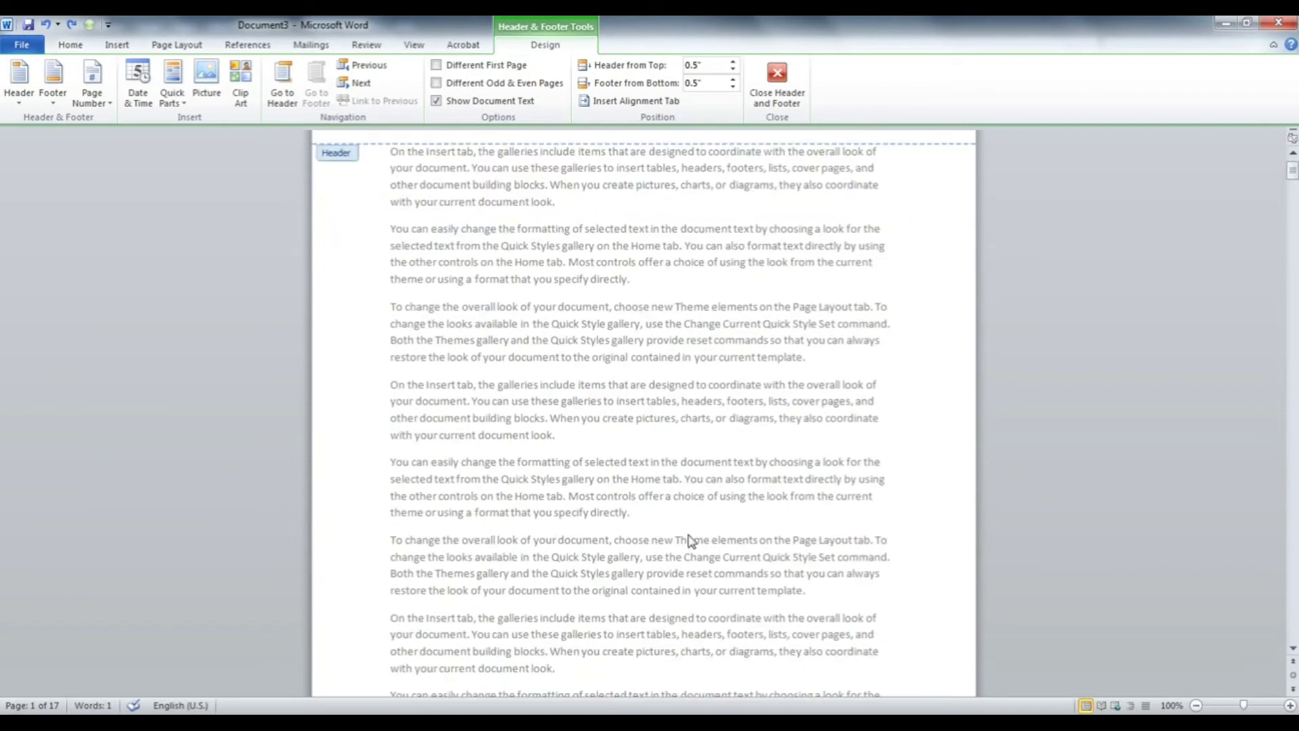
scroll(687, 545, down, 4)
Insert a Plain Number page number beside Computer Book and close header and footer editing.
scroll(724, 542, down, 4)
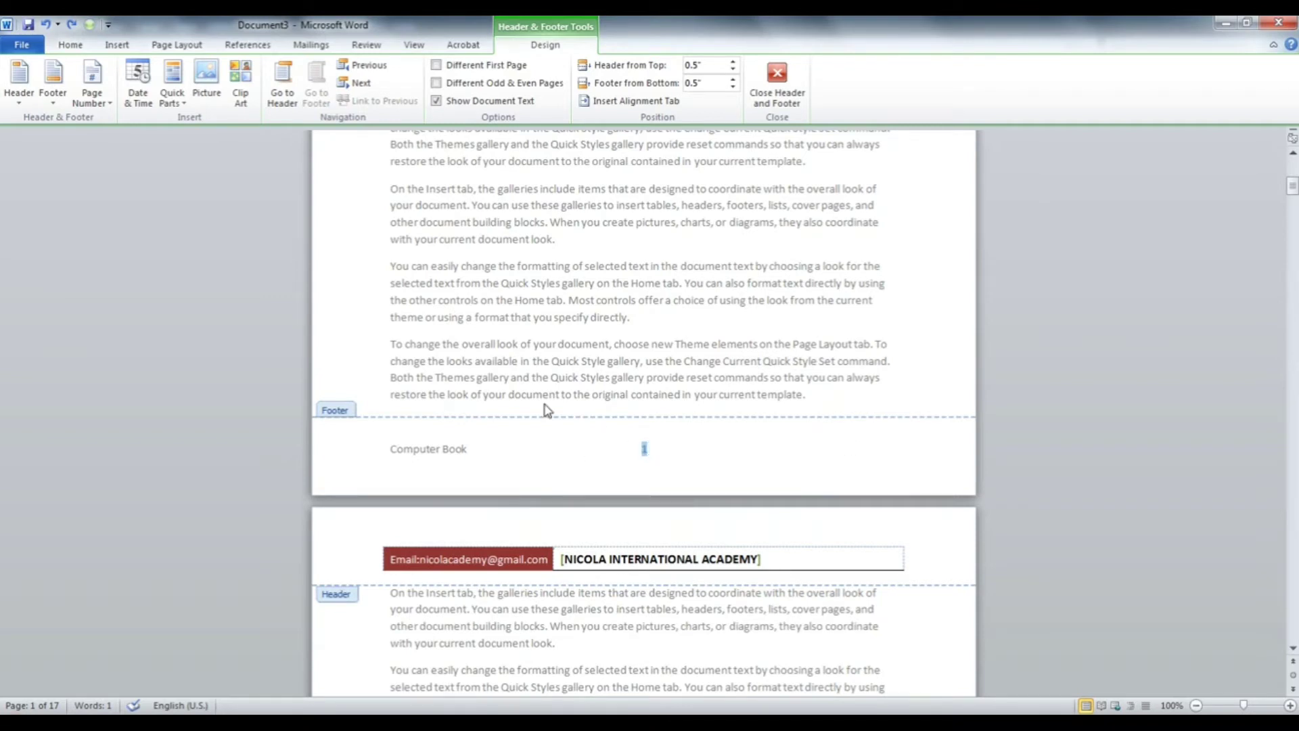
click(101, 93)
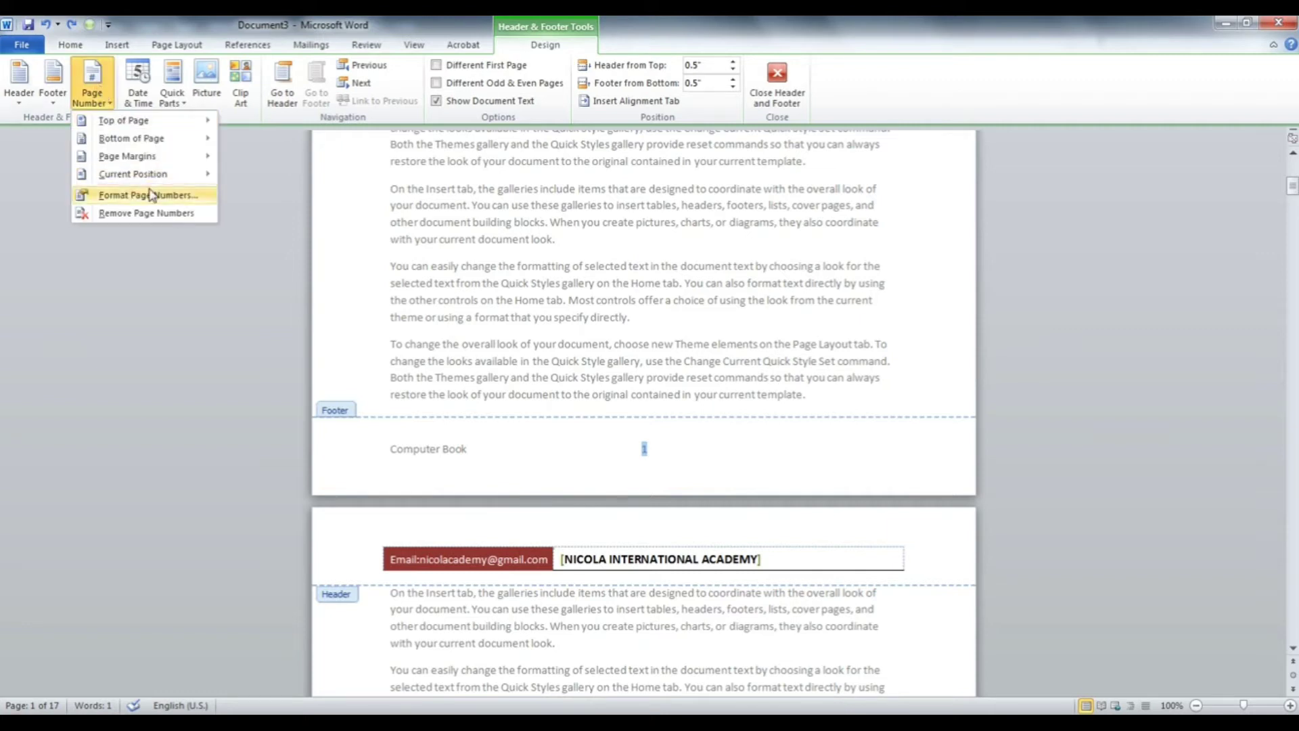
mouse_move(132, 173)
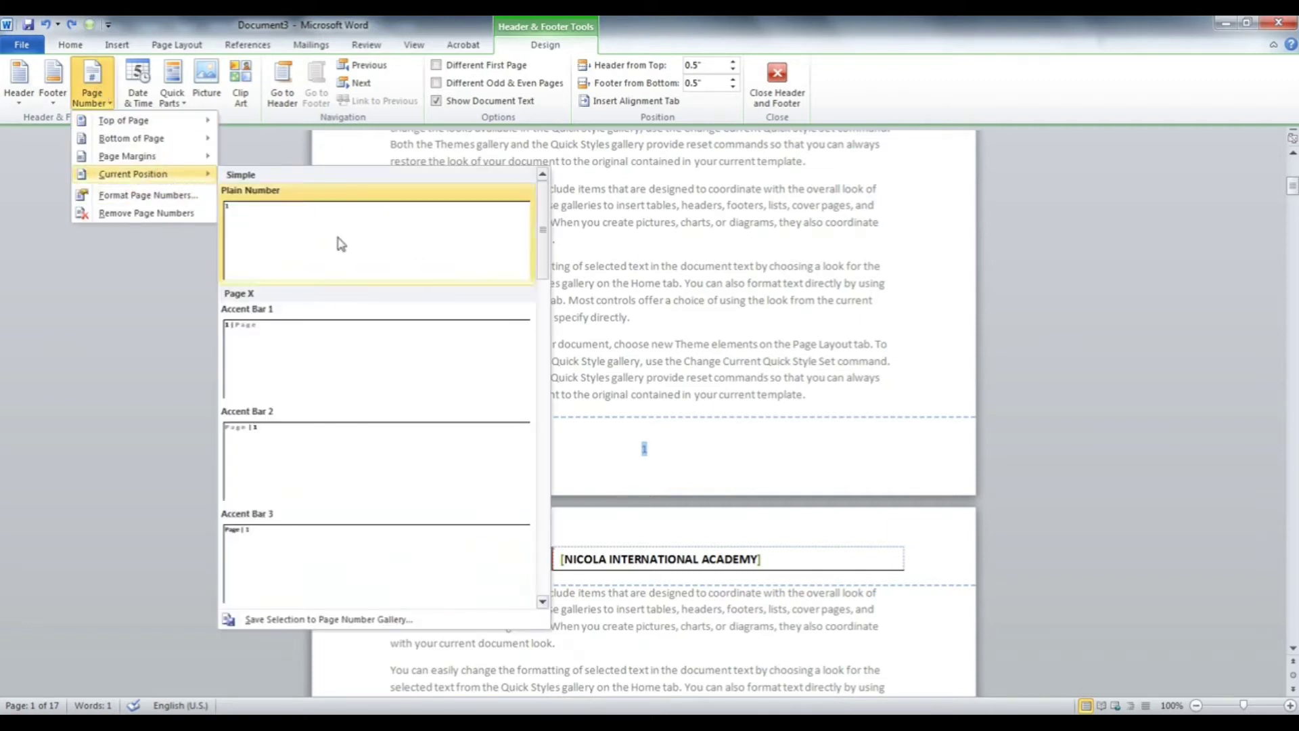
click(341, 243)
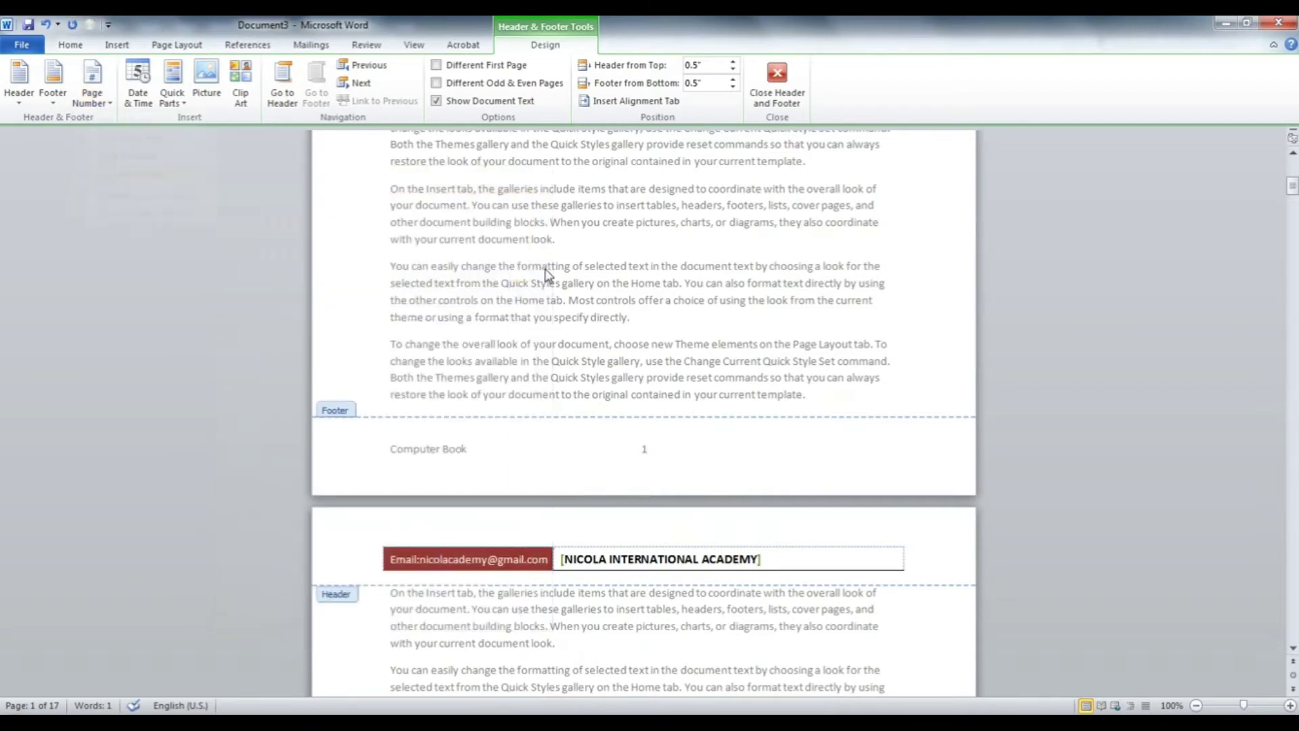
click(782, 98)
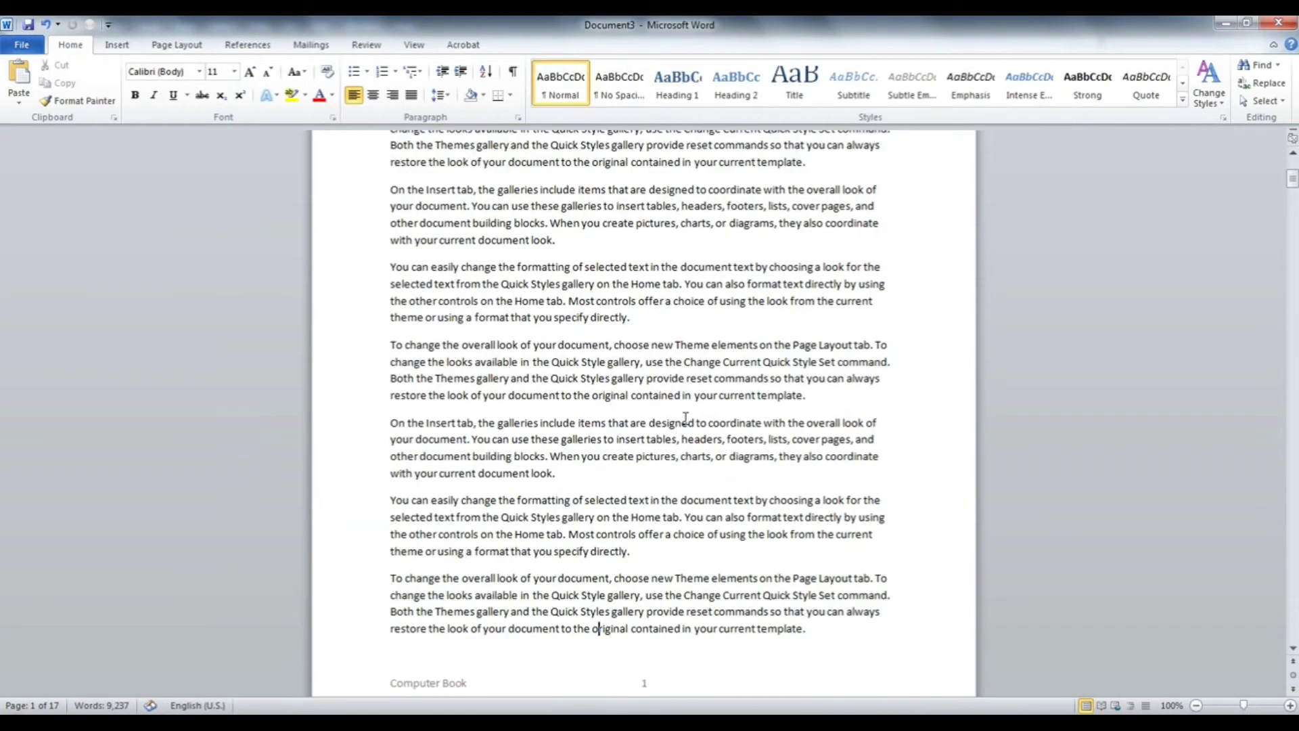
Scroll down to page 3 and reopen its footer for editing.
scroll(702, 540, down, 4)
scroll(703, 540, down, 4)
scroll(694, 516, down, 4)
scroll(704, 510, down, 6)
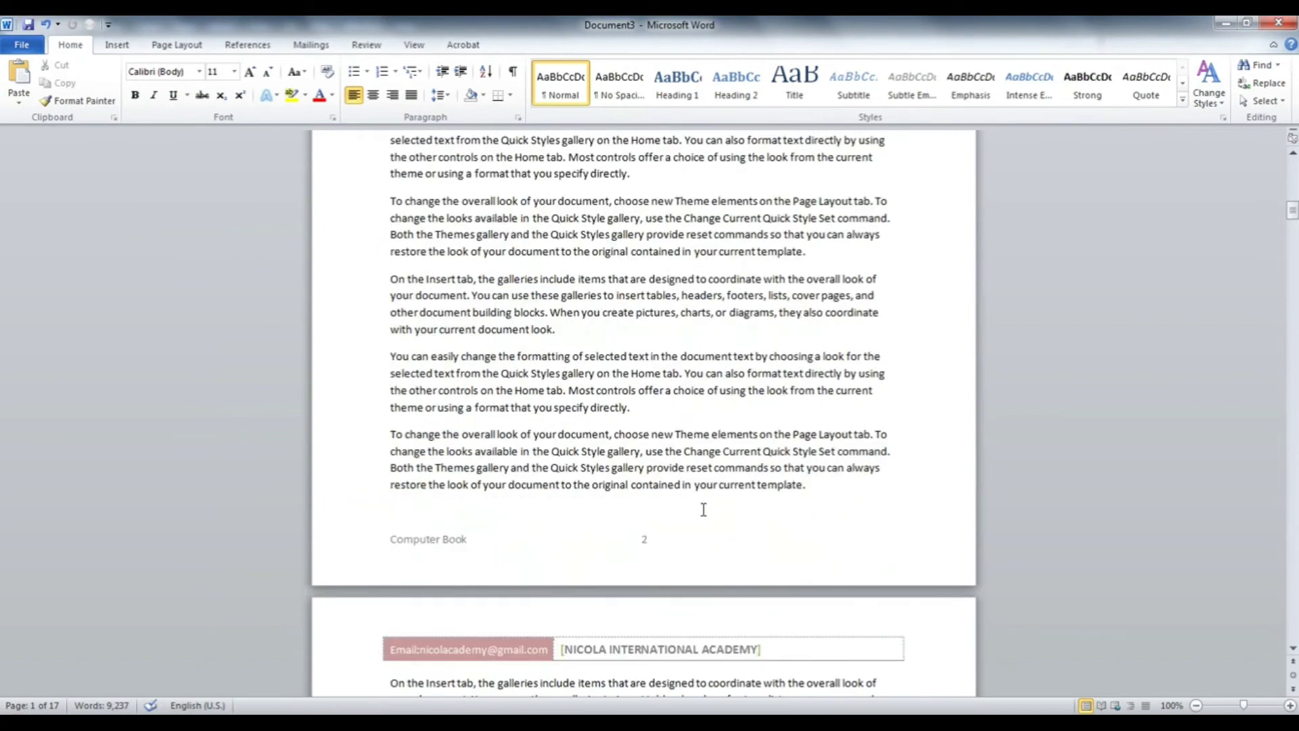
scroll(704, 510, down, 5)
scroll(697, 487, down, 7)
scroll(677, 440, down, 8)
scroll(675, 435, down, 6)
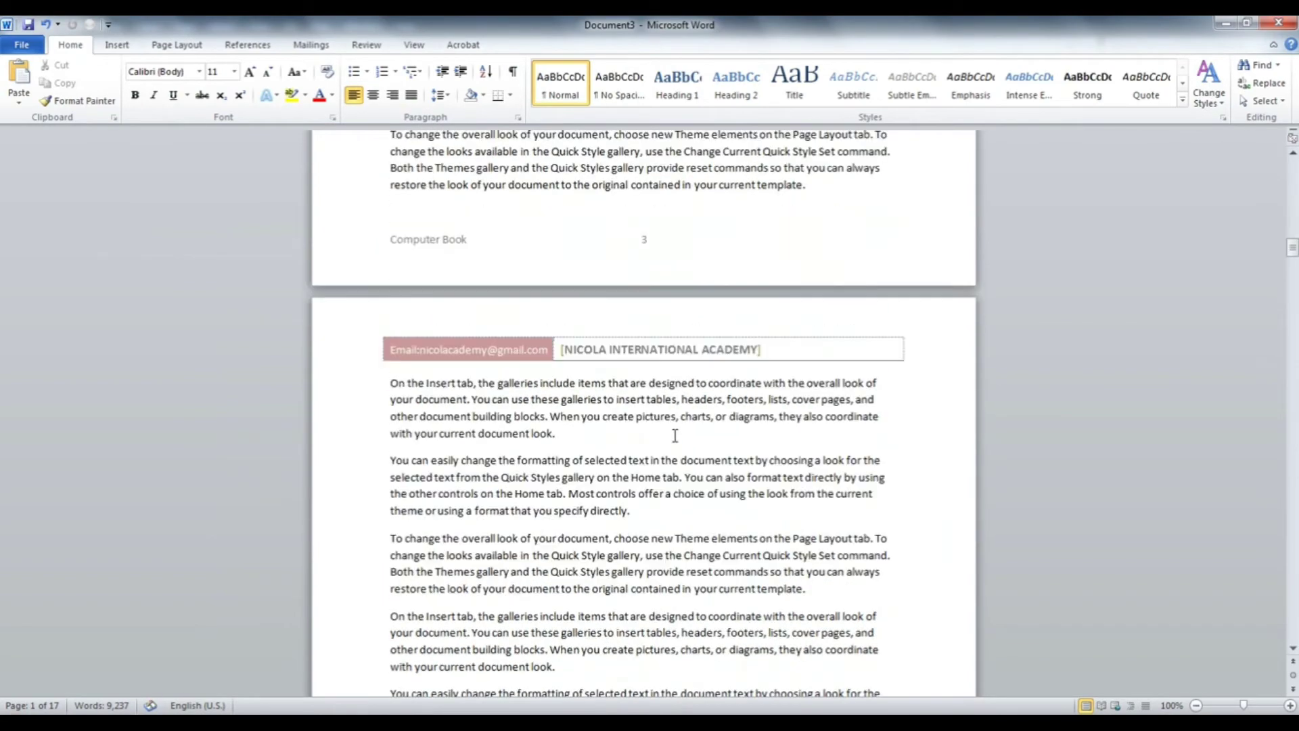
double_click(674, 245)
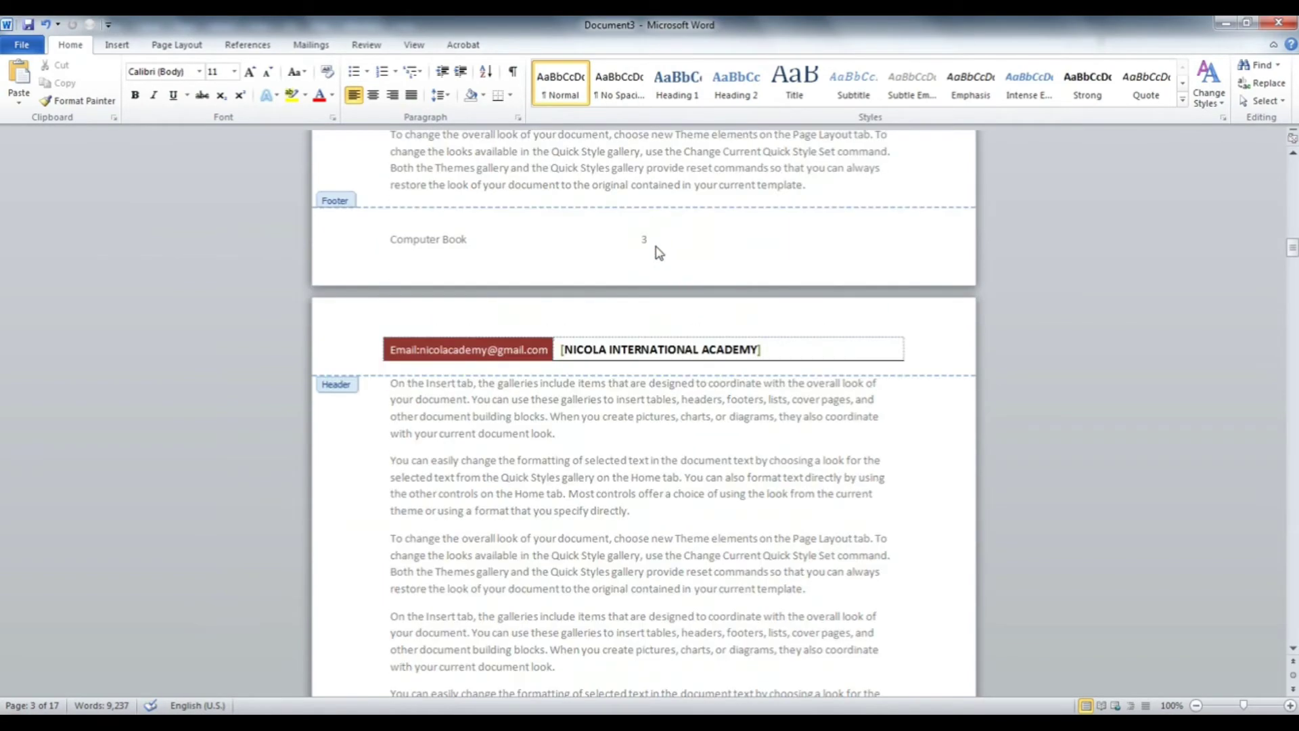
Replace the footer page number with the Accent Bar 2 'Page | n' style, then close header and footer editing.
click(646, 238)
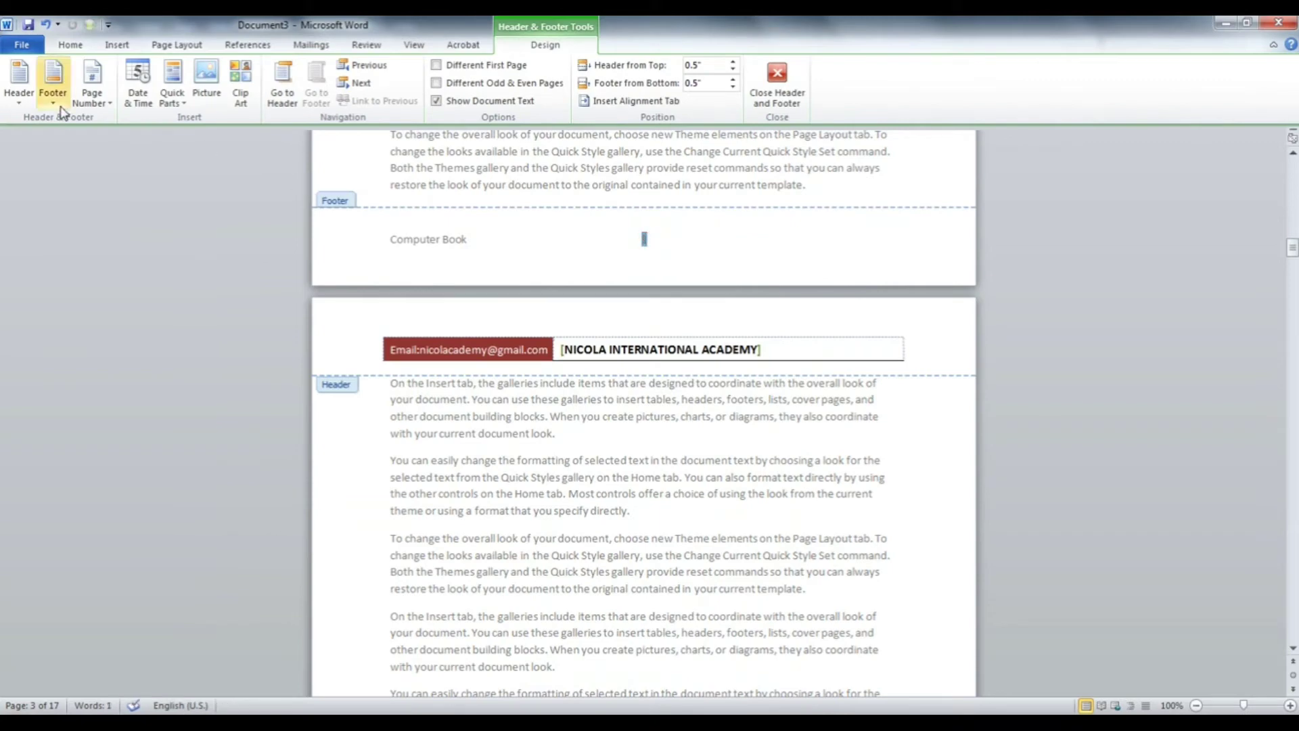
click(92, 88)
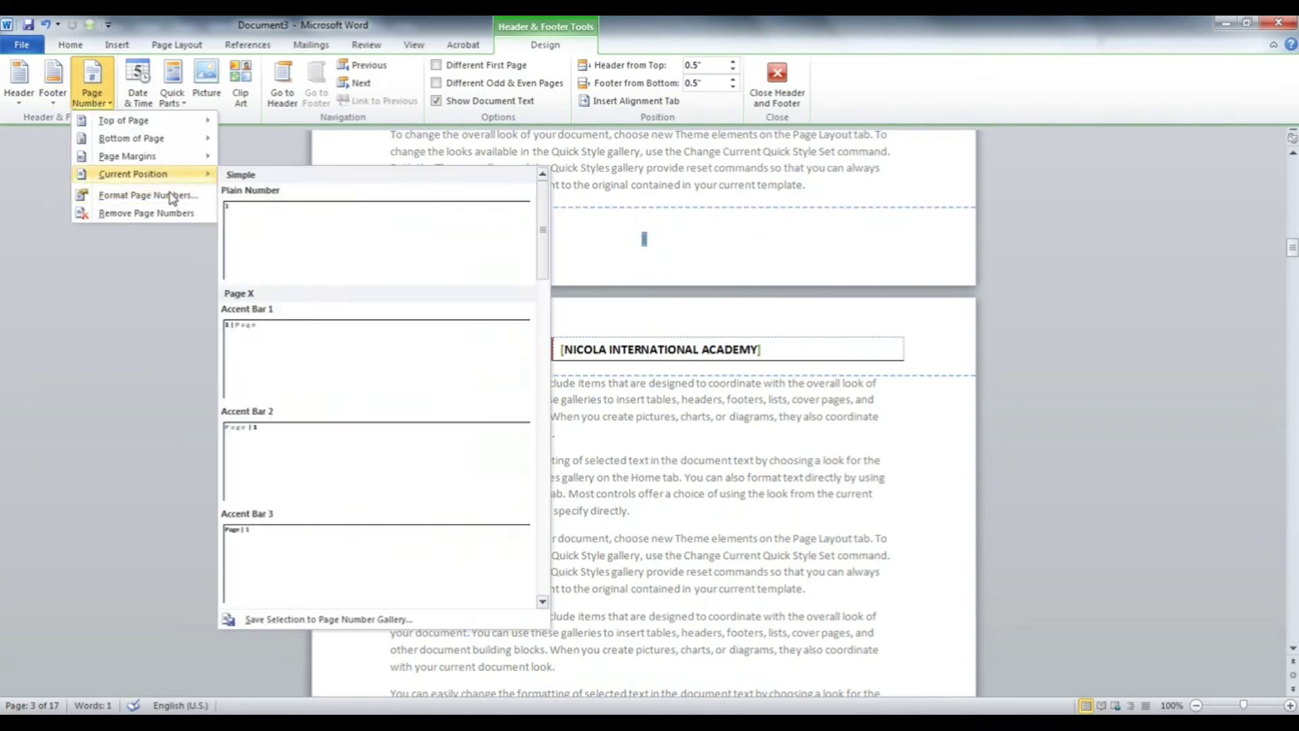
mouse_move(132, 173)
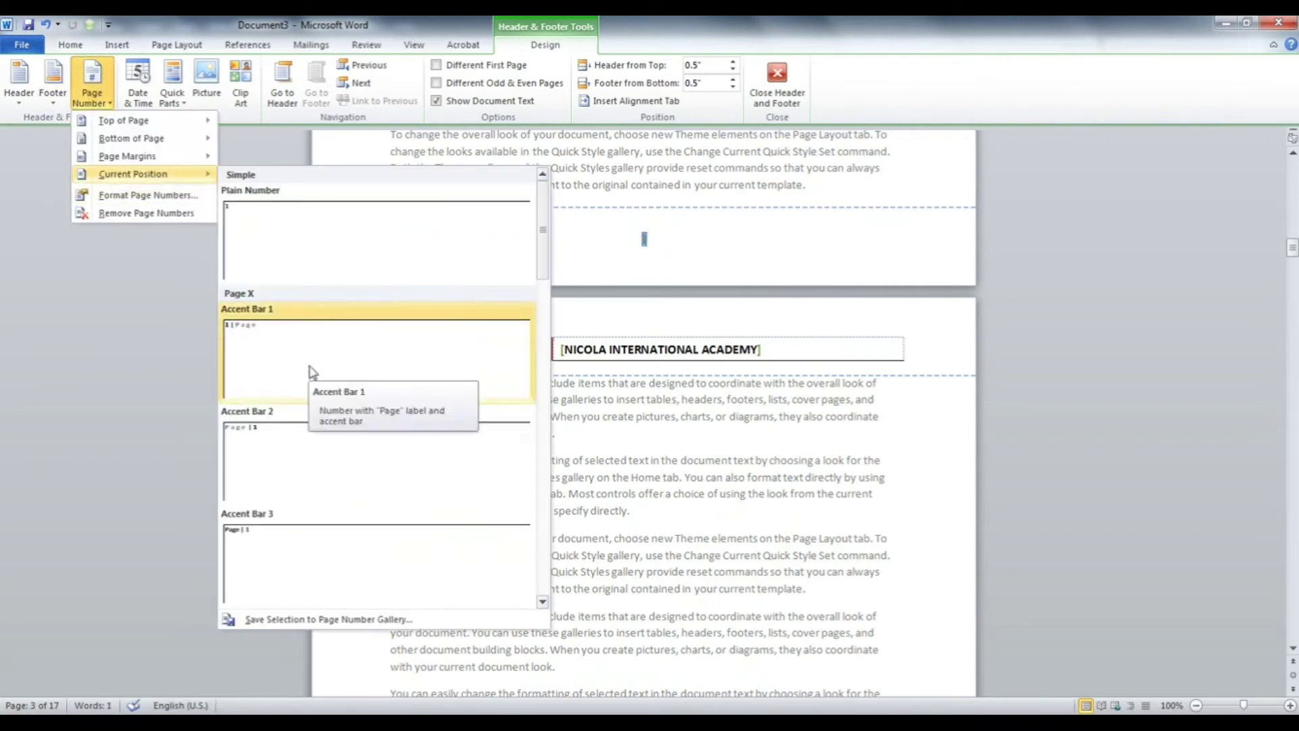
click(300, 465)
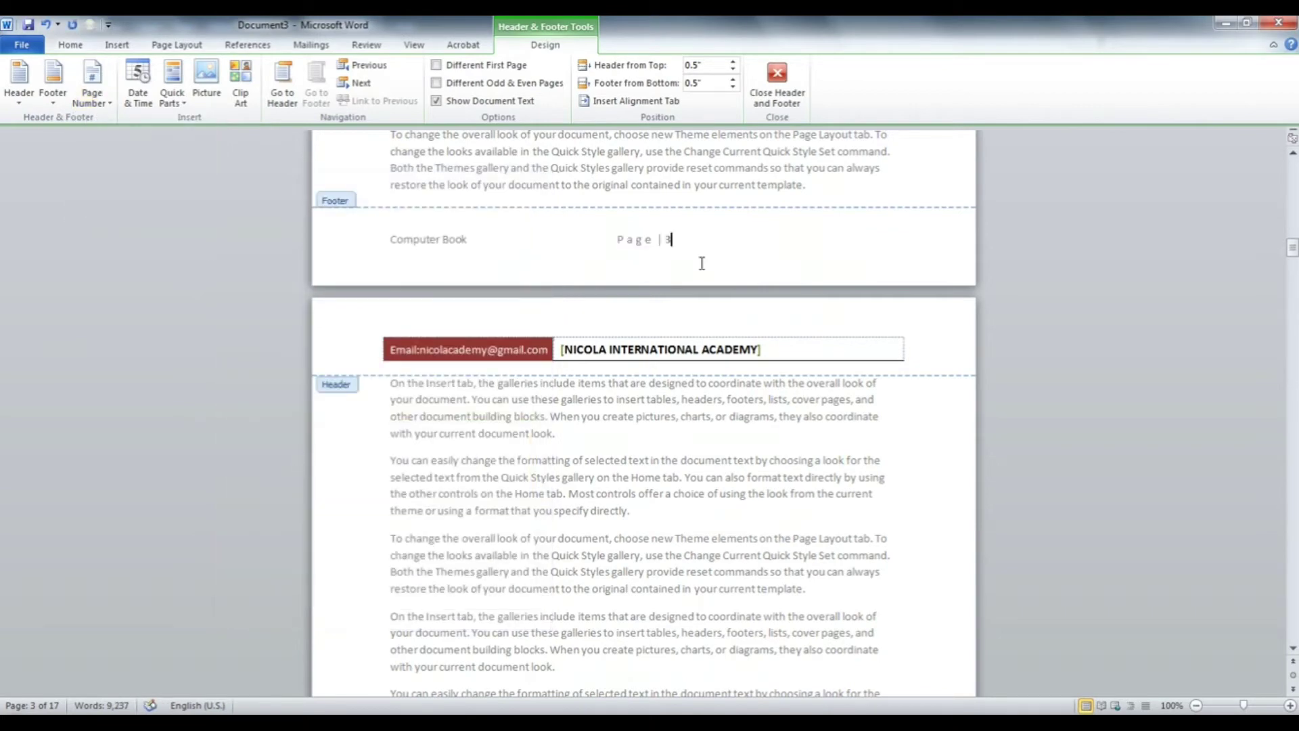
scroll(691, 278, up, 5)
scroll(690, 281, up, 5)
scroll(691, 280, down, 9)
scroll(691, 279, up, 3)
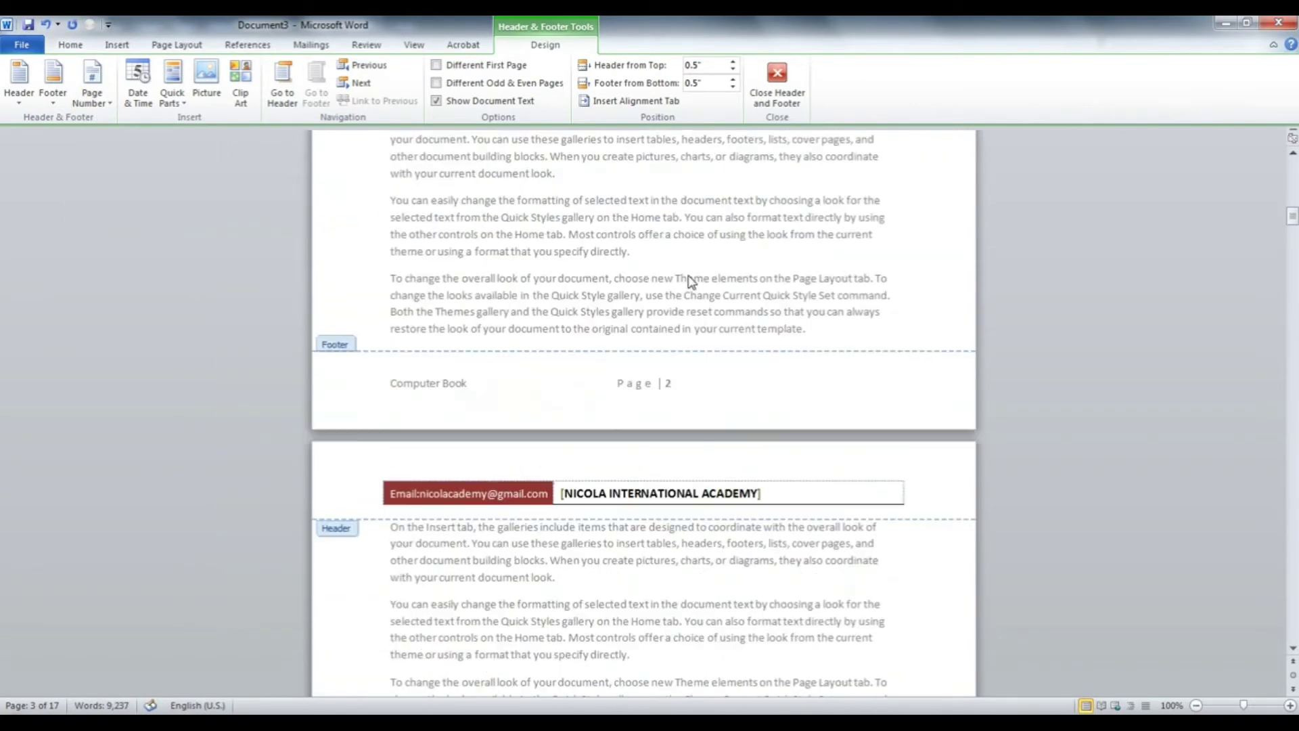
click(792, 73)
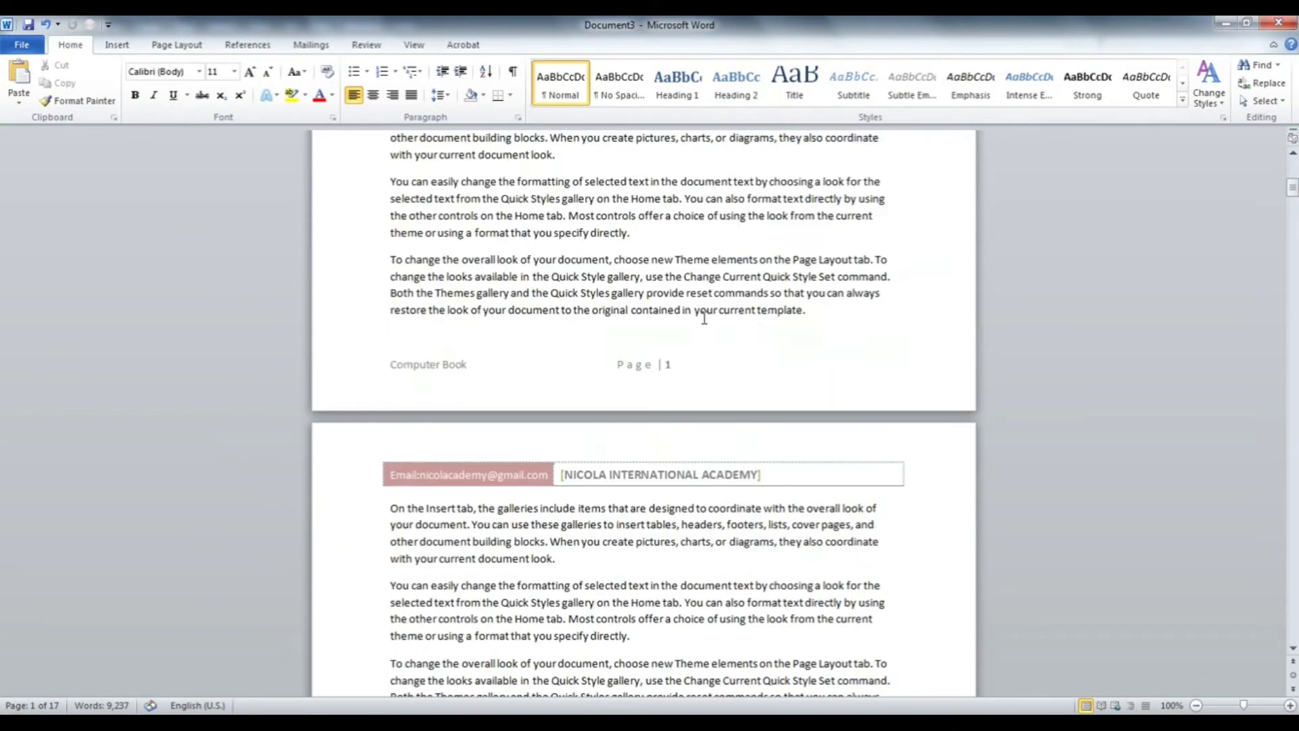
Reopen the footers and scroll through the pages to check they read Page | 1, Page | 2 in sequence.
double_click(718, 365)
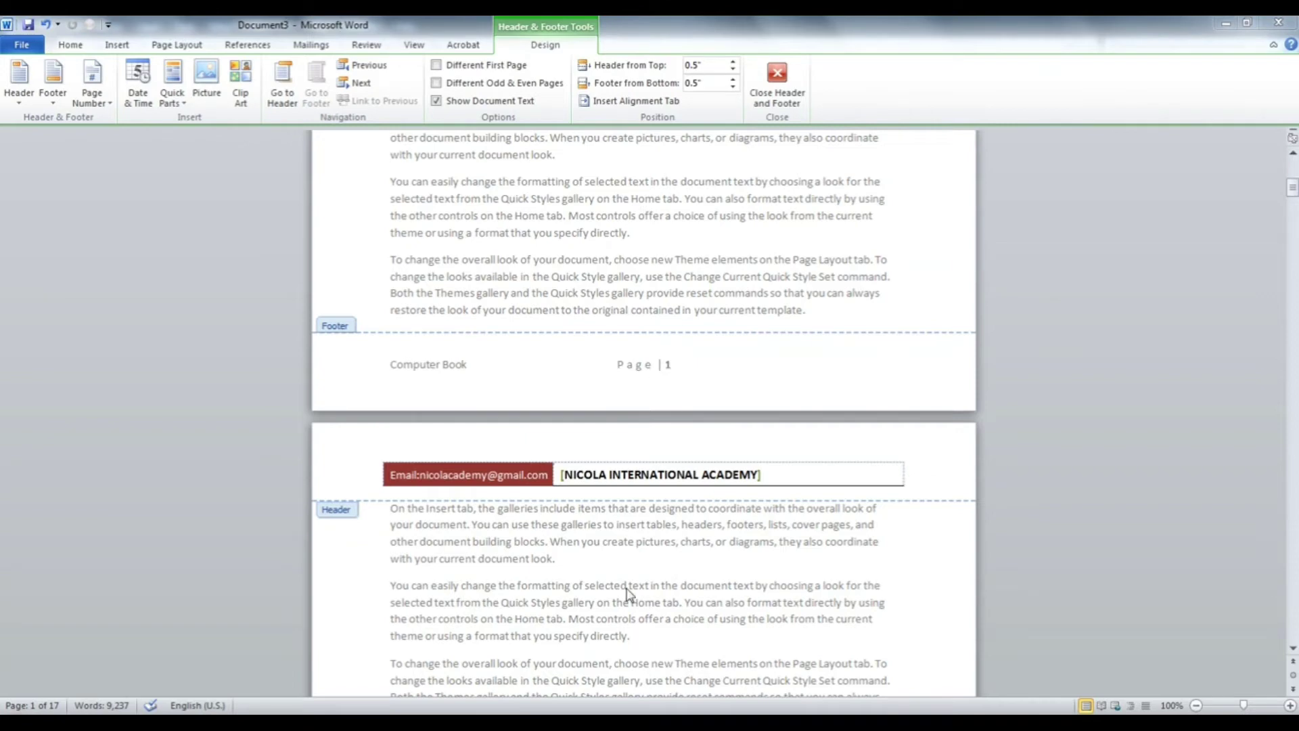
scroll(639, 540, down, 2)
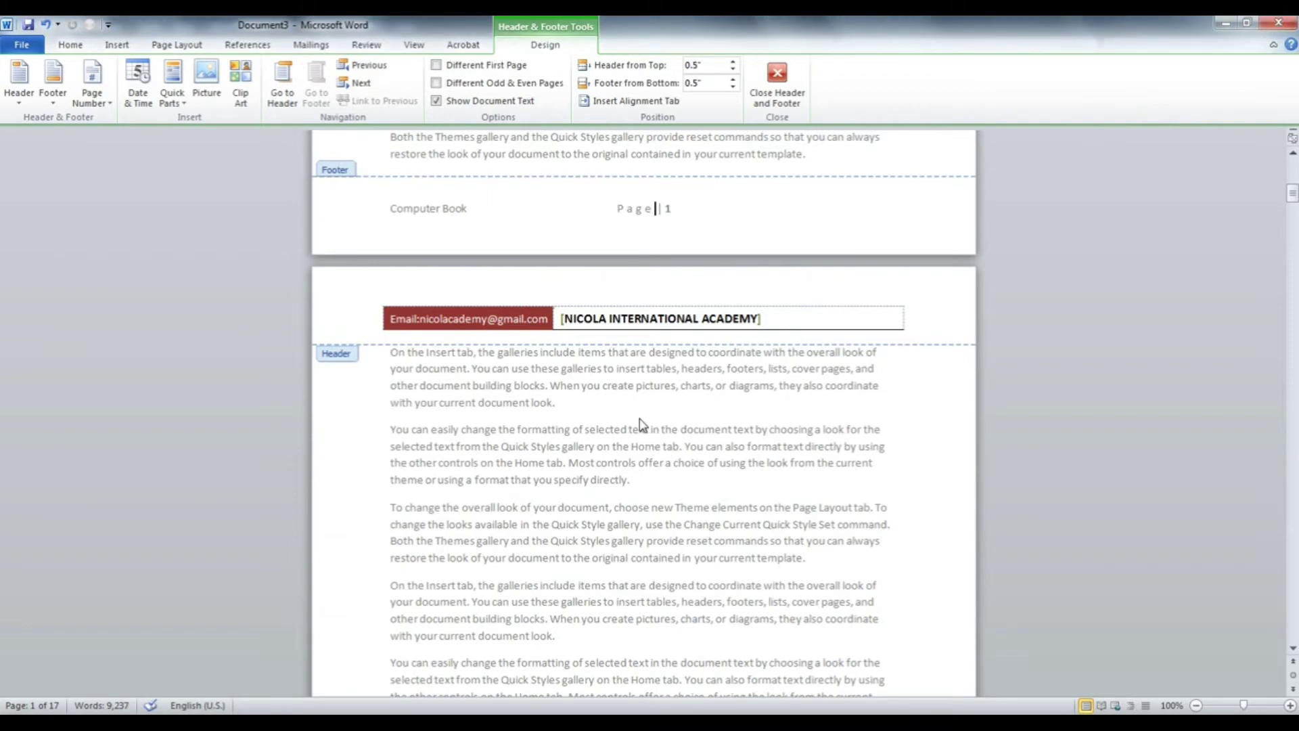
scroll(642, 427, up, 3)
scroll(642, 416, up, 2)
scroll(642, 416, up, 2)
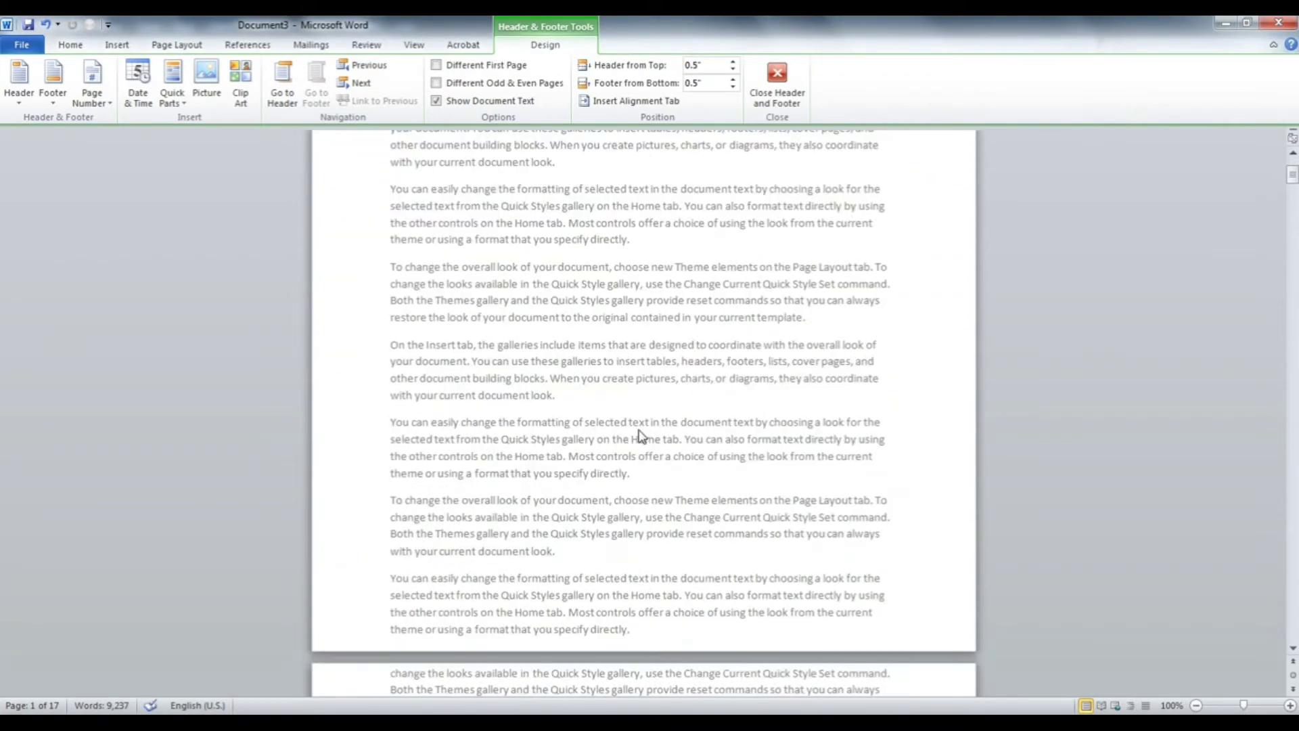
scroll(623, 447, down, 3)
scroll(582, 475, down, 2)
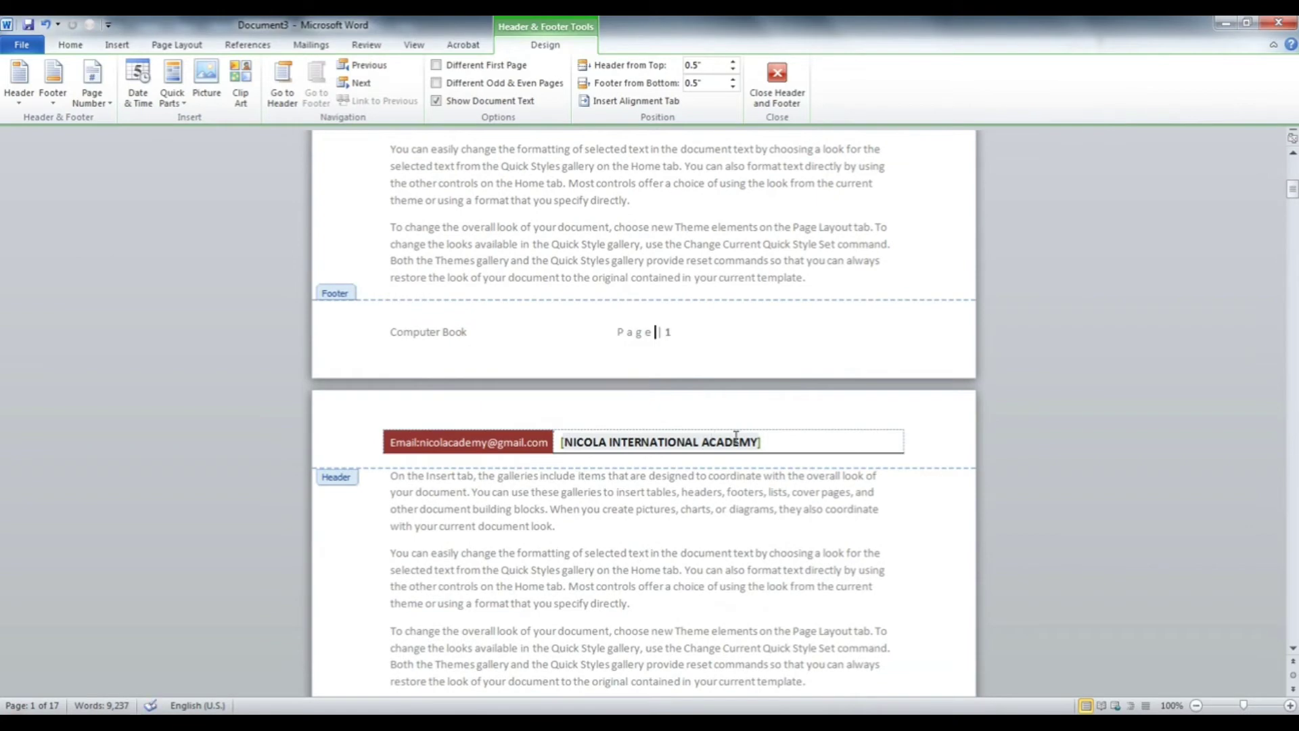
scroll(687, 443, down, 6)
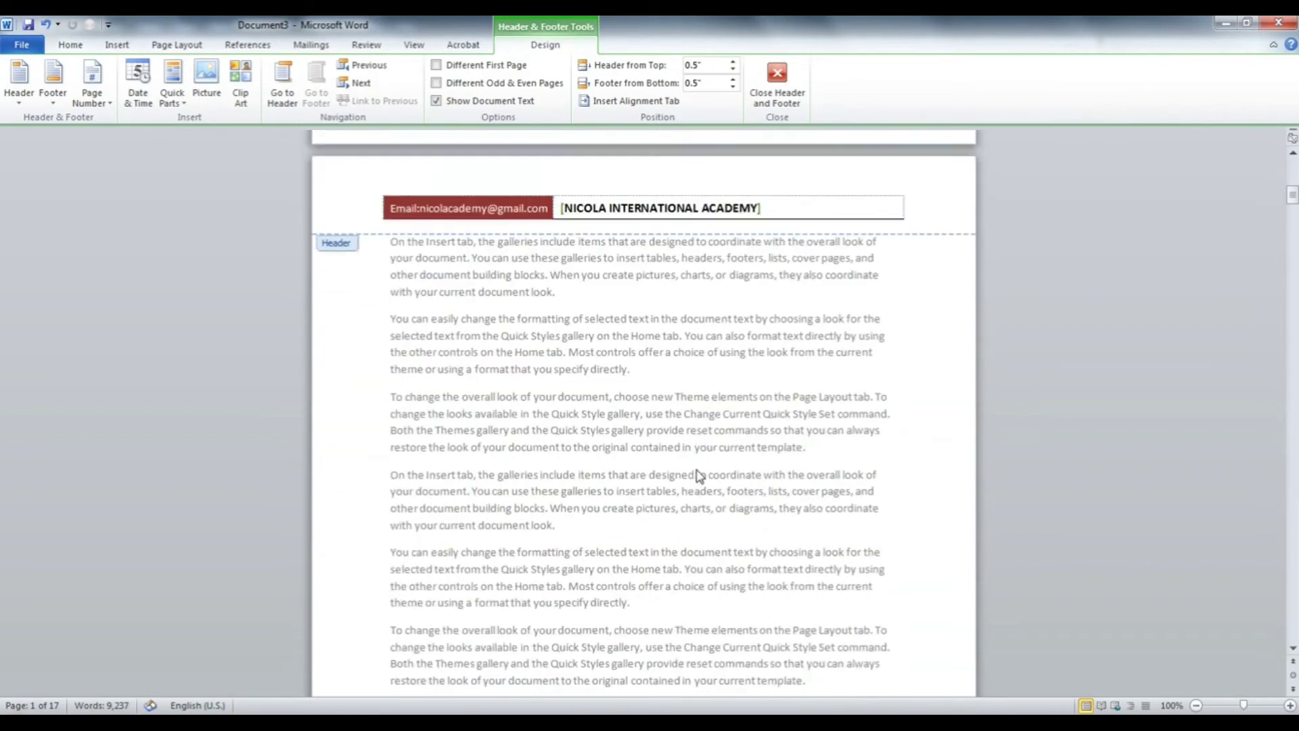
scroll(683, 457, down, 5)
scroll(679, 470, down, 5)
scroll(638, 473, down, 1)
scroll(628, 497, down, 3)
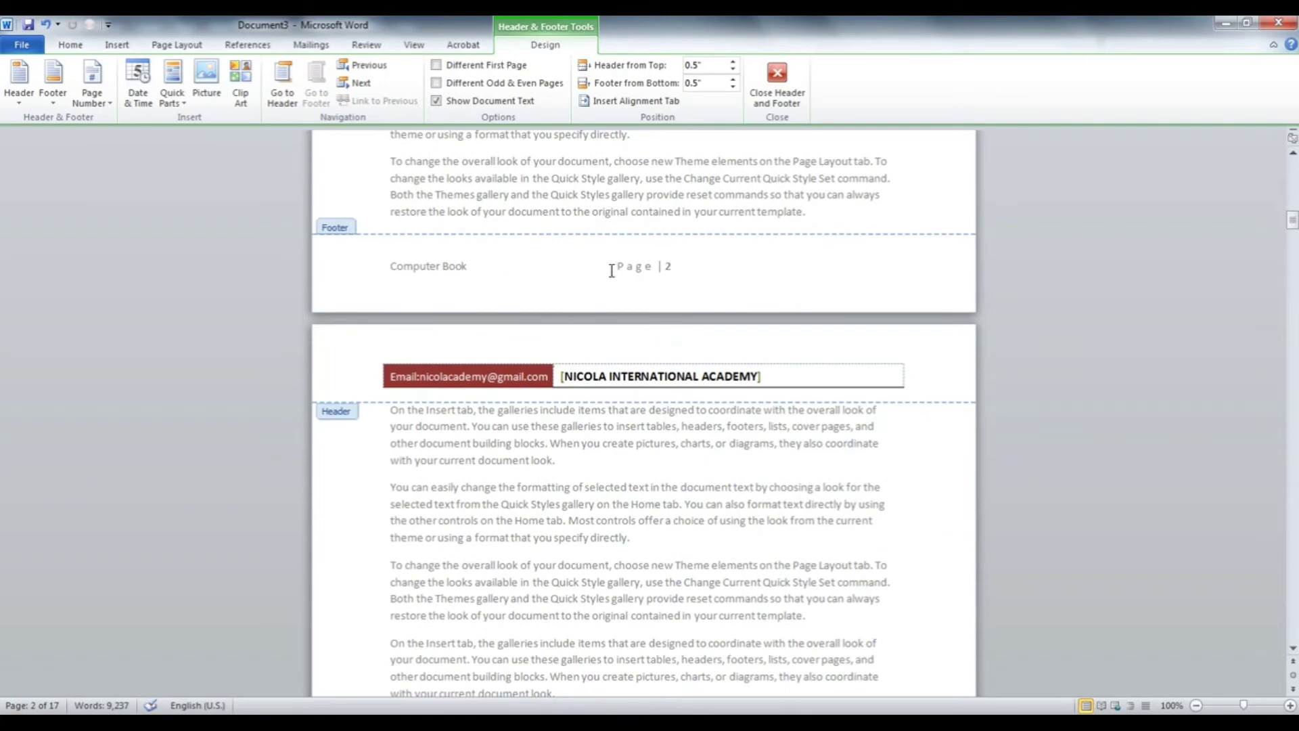
scroll(616, 272, down, 4)
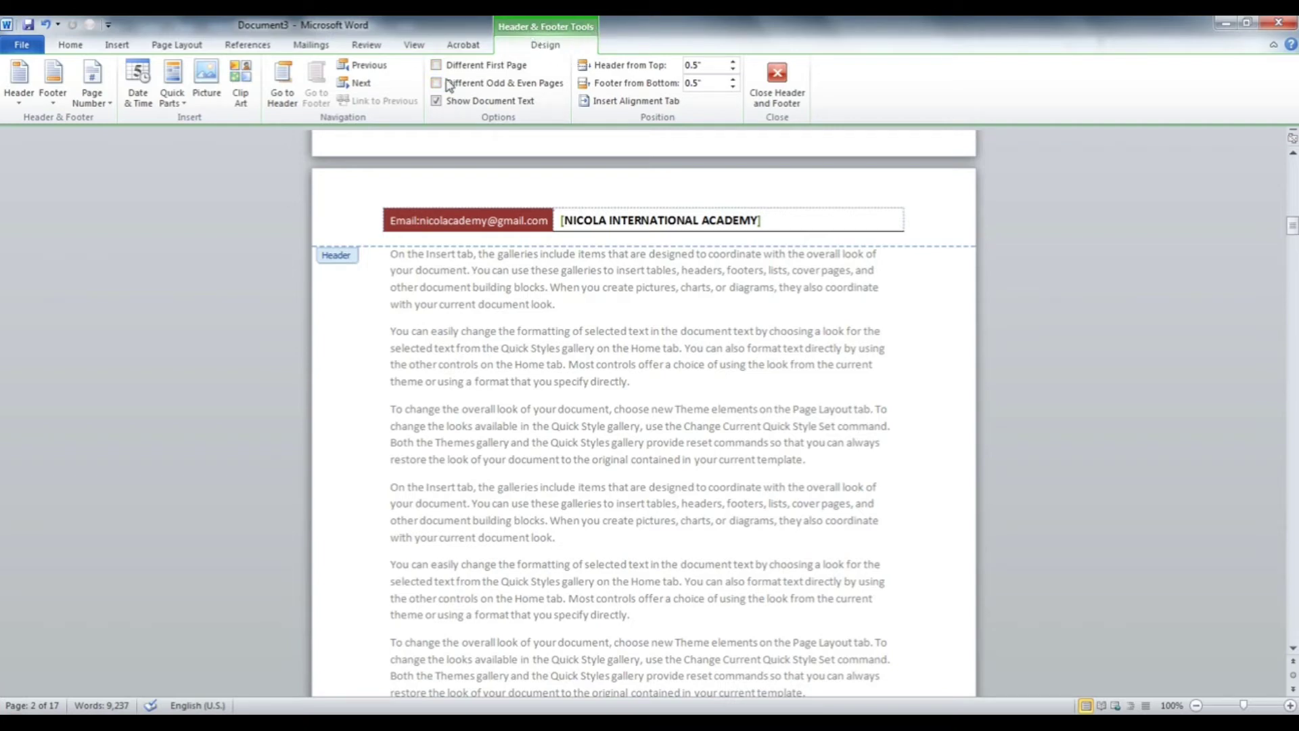
click(109, 108)
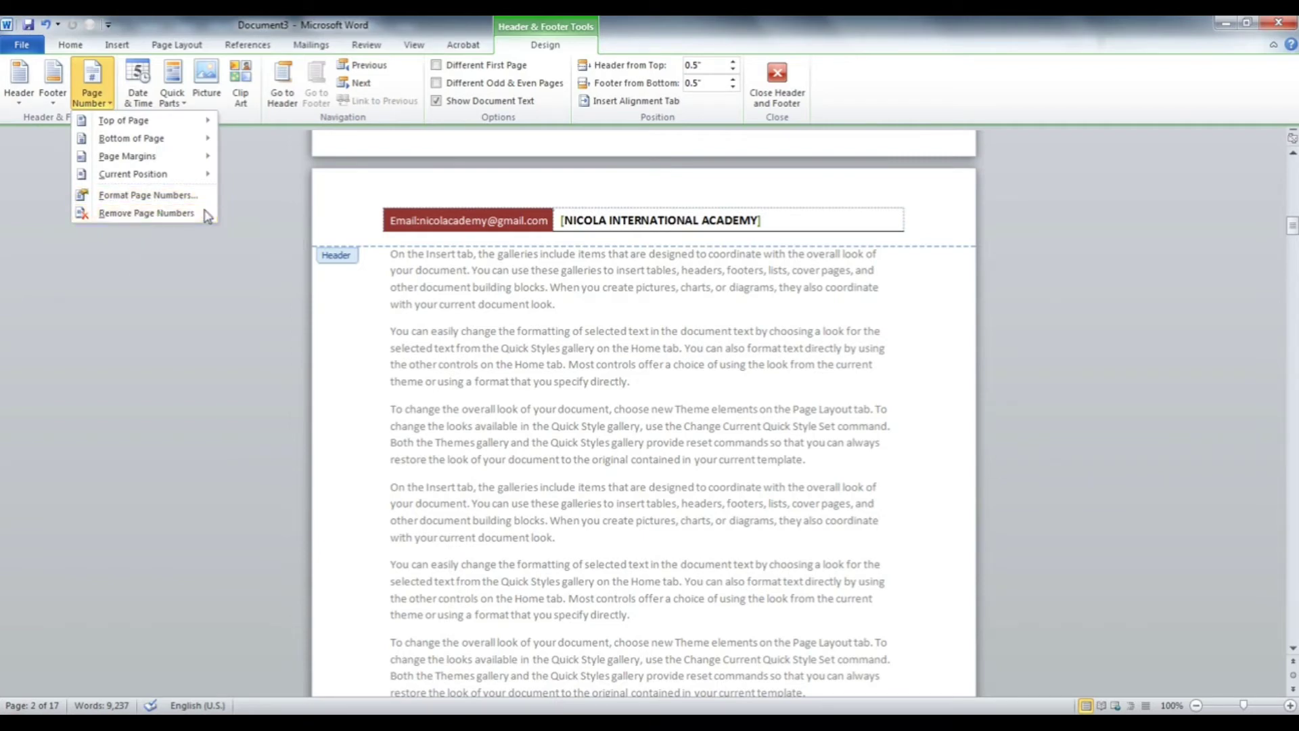
click(478, 222)
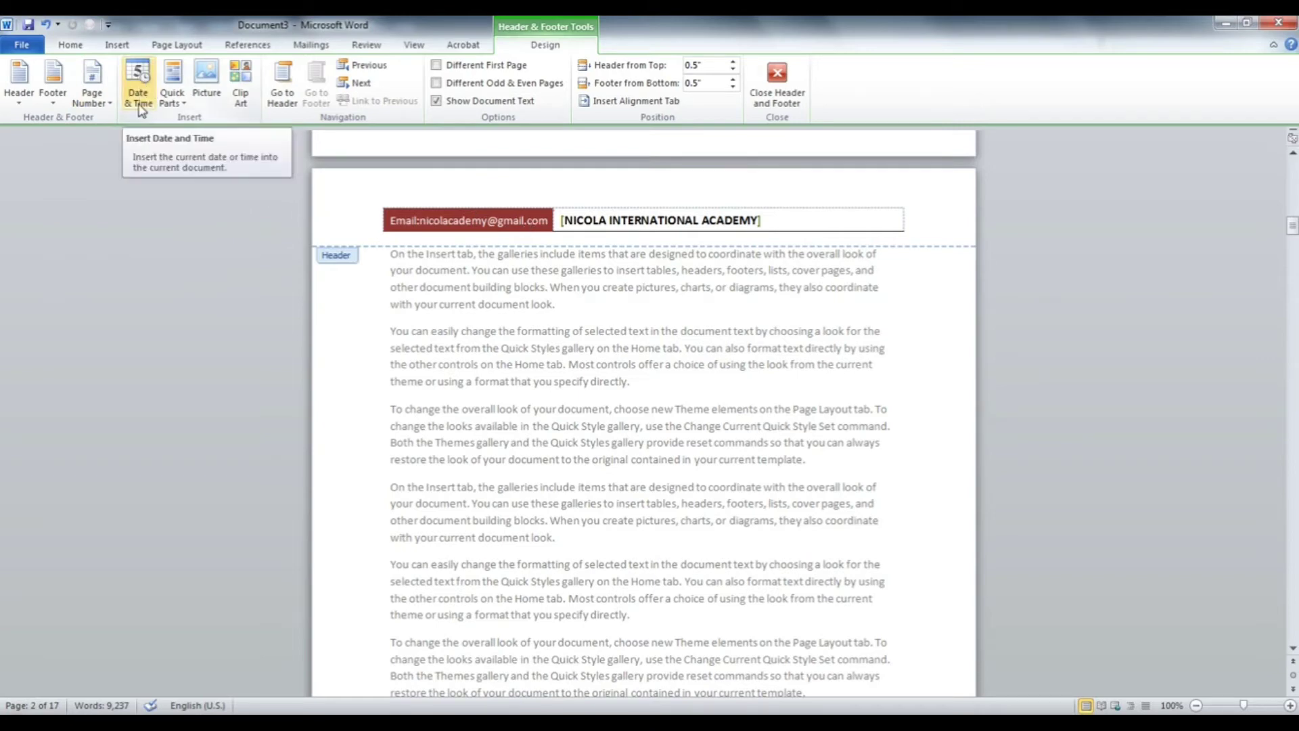
scroll(807, 359, up, 5)
scroll(758, 365, up, 5)
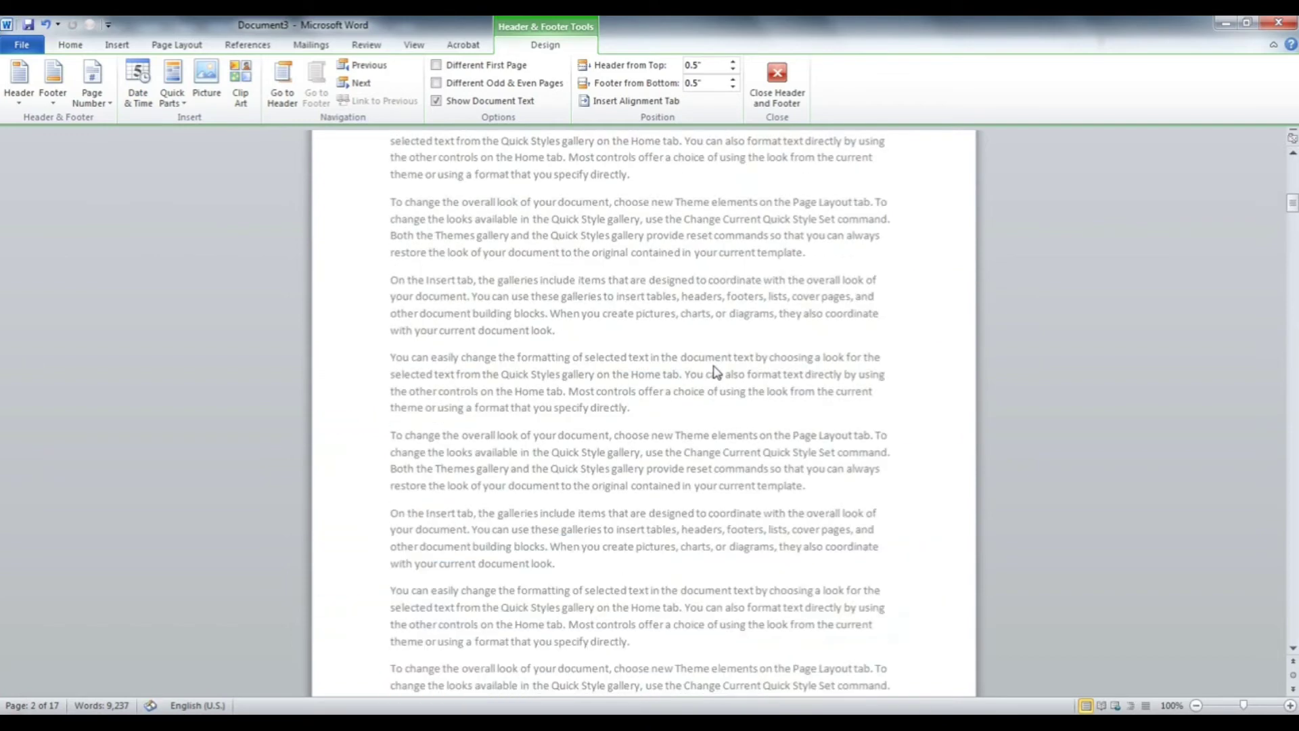
scroll(712, 371, up, 6)
scroll(713, 365, up, 8)
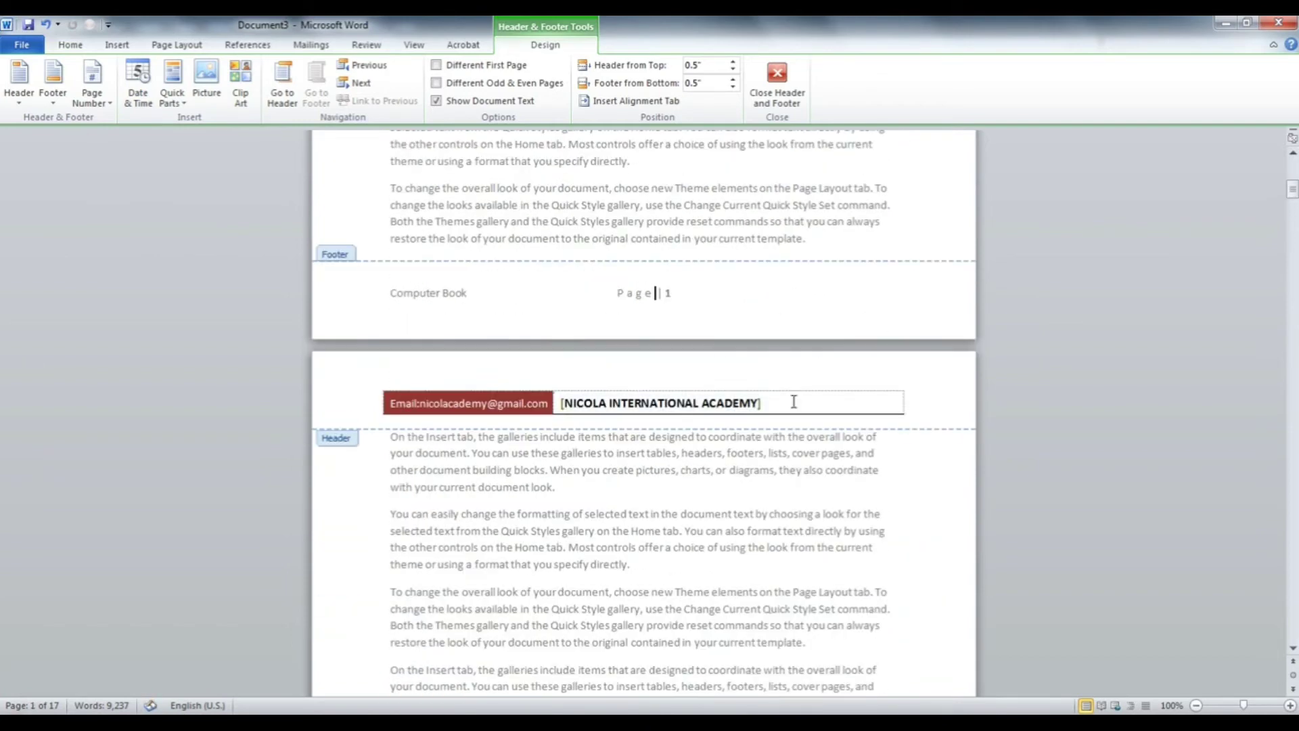
click(804, 293)
click(130, 82)
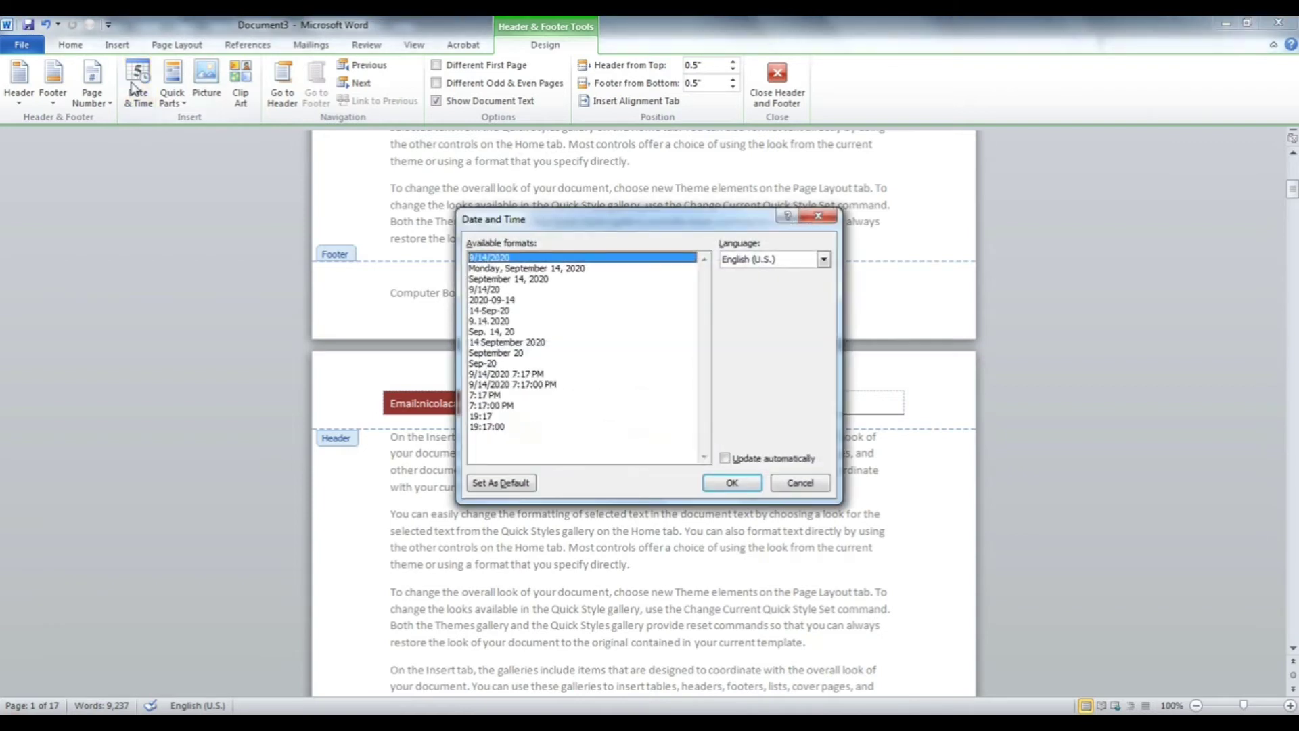
click(531, 279)
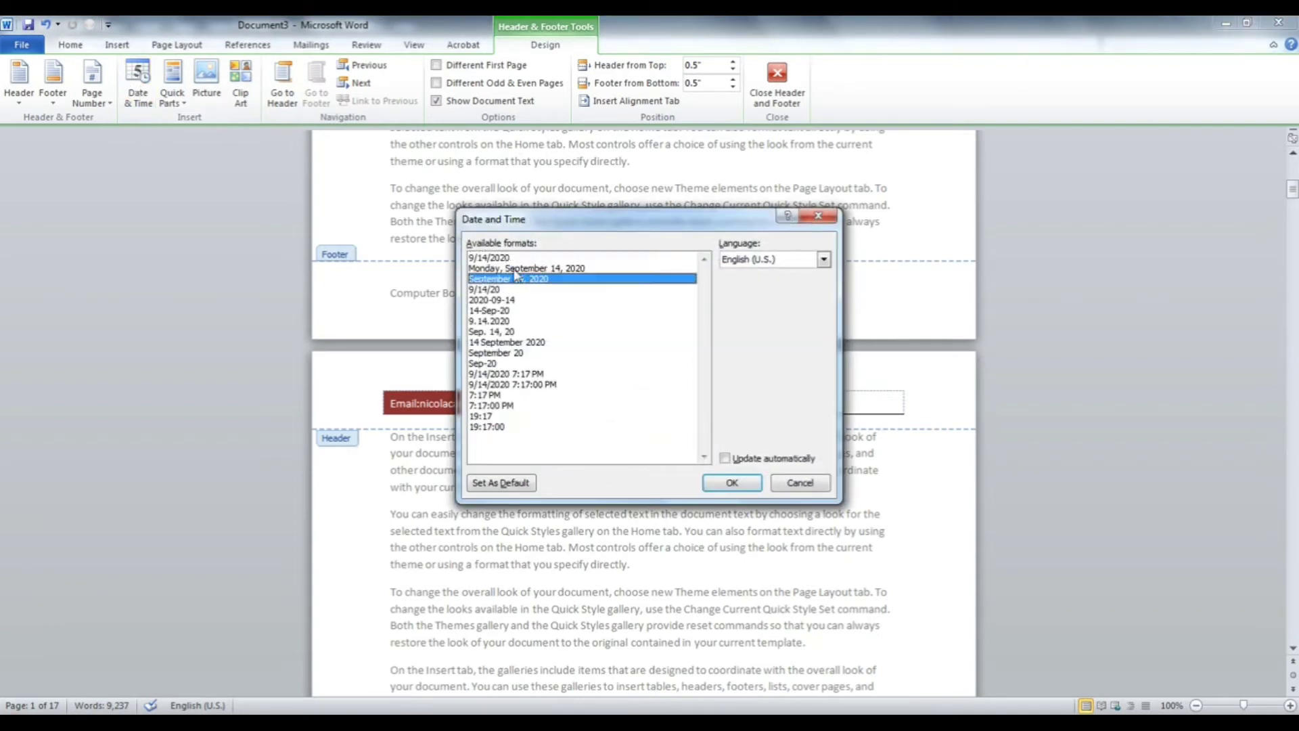
click(500, 300)
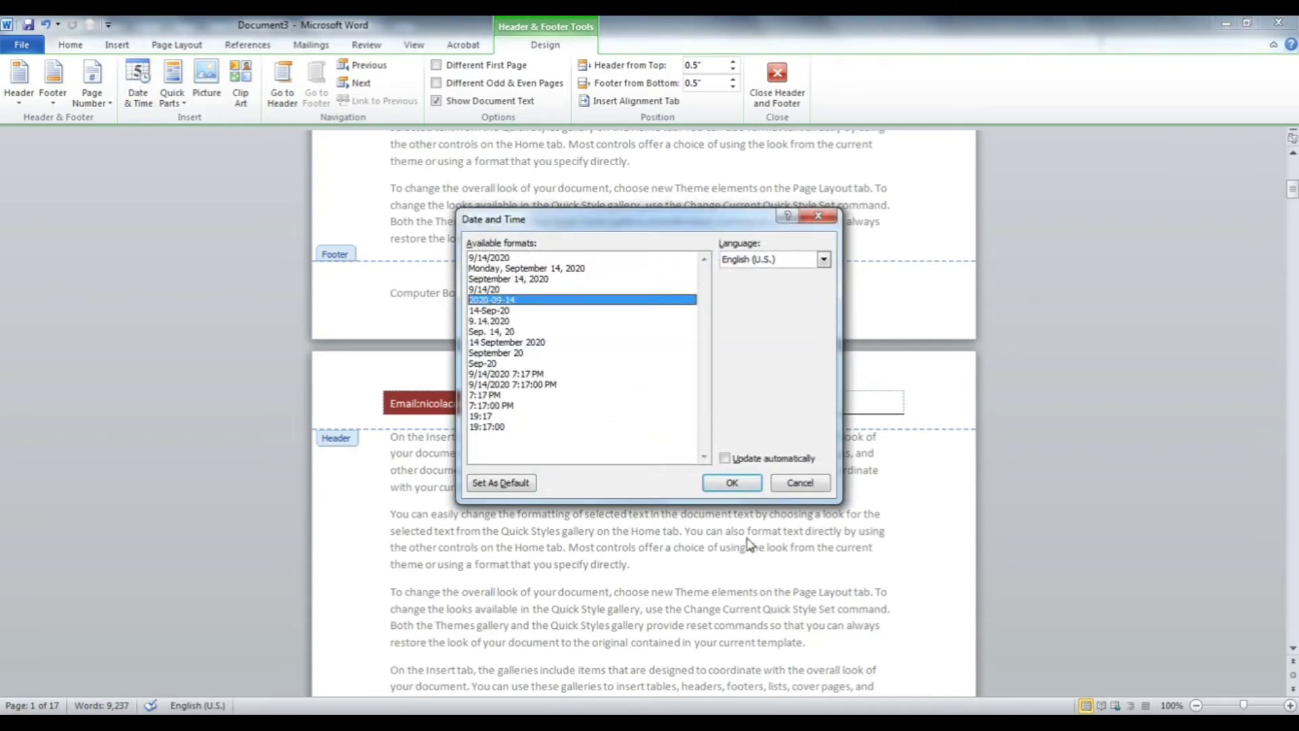
click(732, 482)
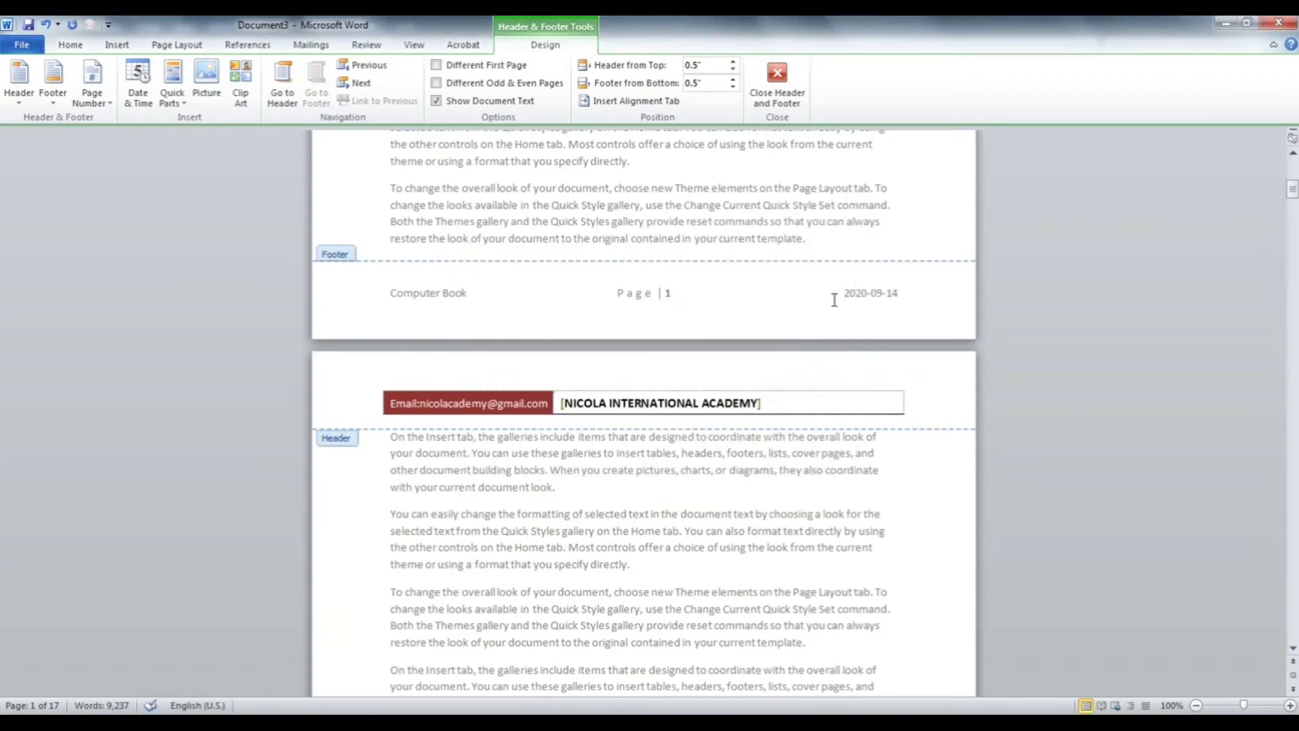
key(ctrl+z)
click(891, 278)
key(alt+shift+t)
key(ctrl+z)
key(alt+shift+d)
key(ctrl+z)
click(181, 98)
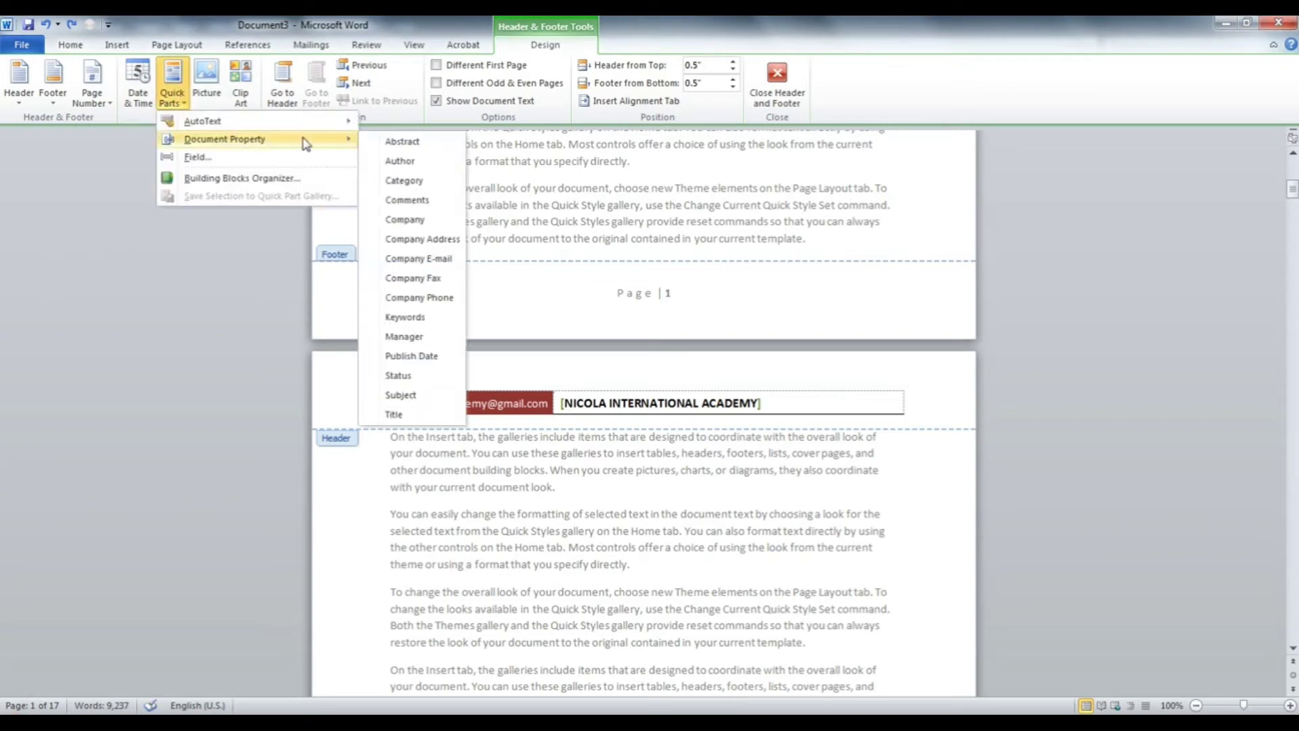
mouse_move(225, 139)
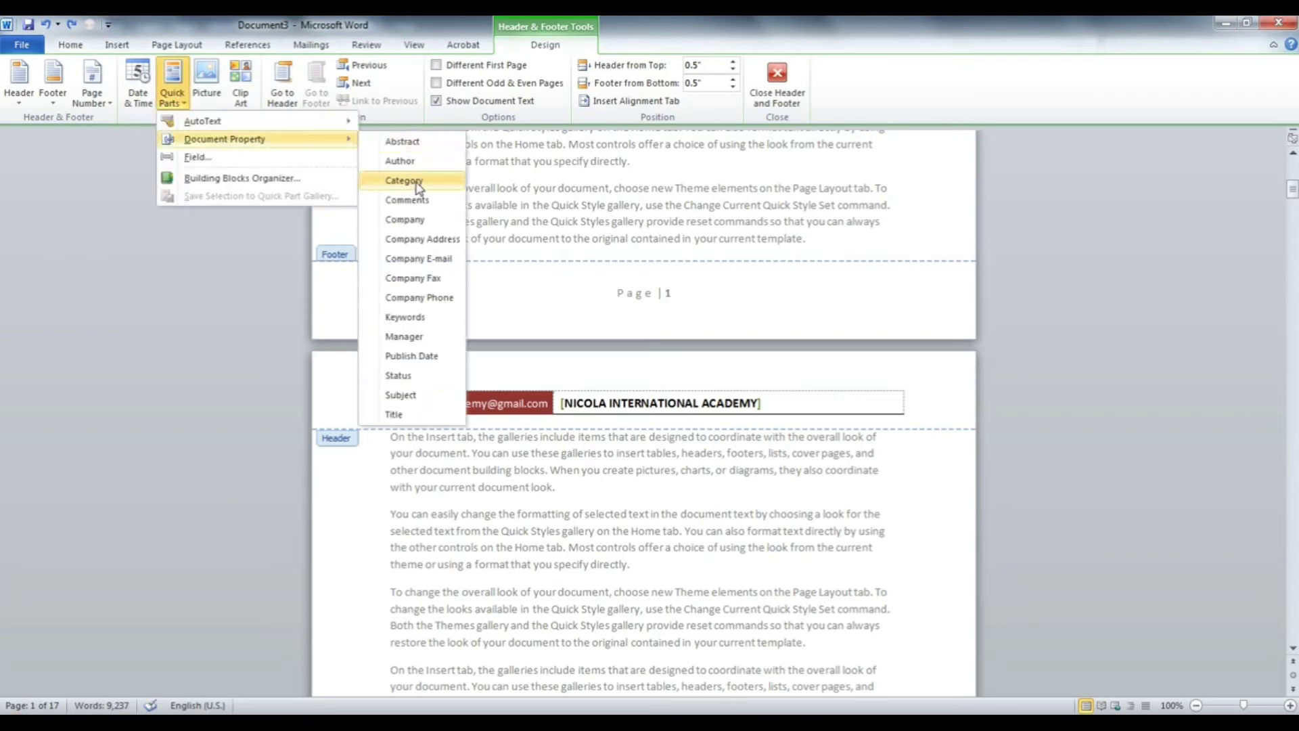
click(401, 161)
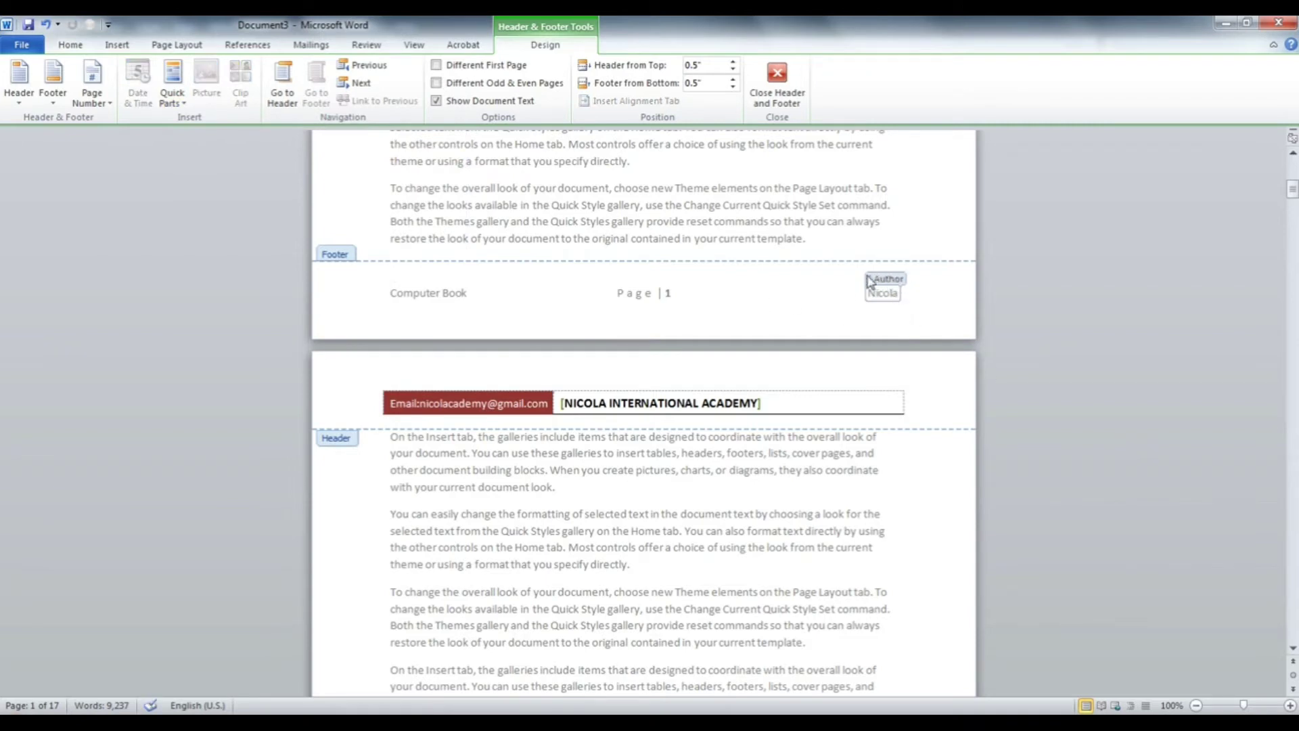
key(ctrl+z)
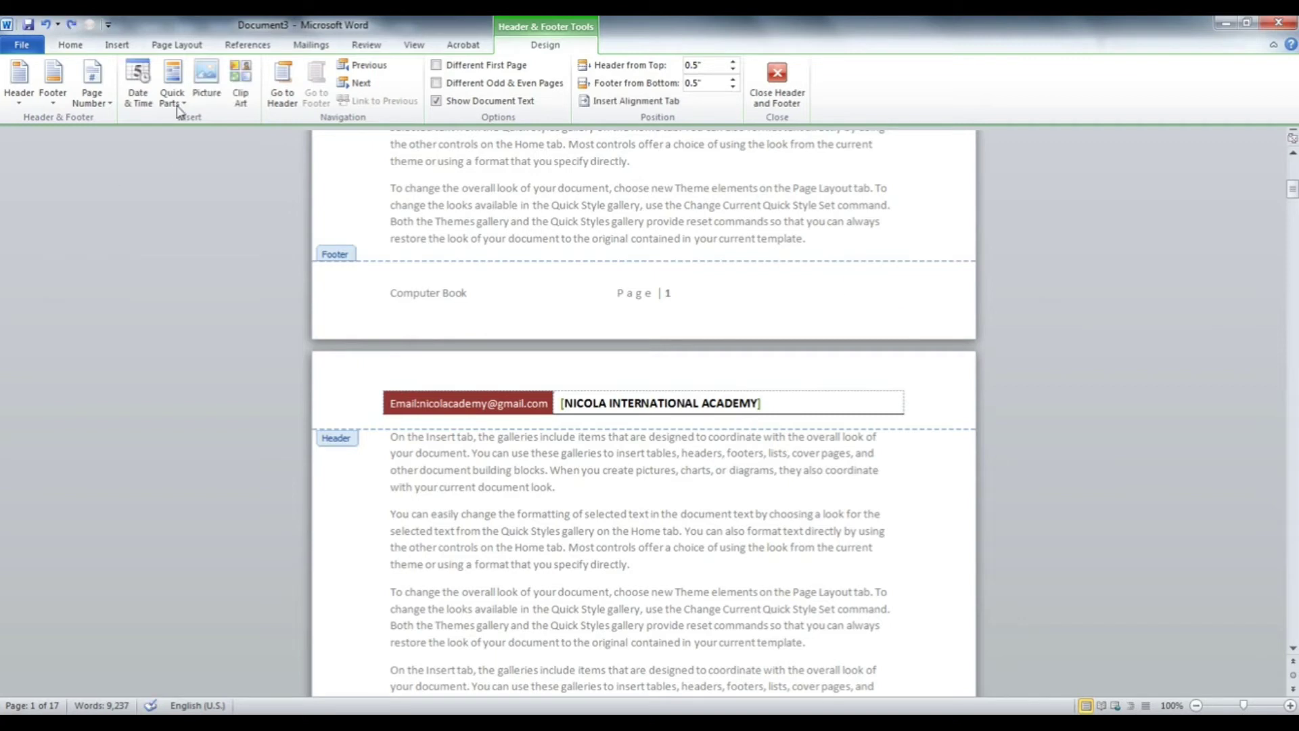
click(174, 103)
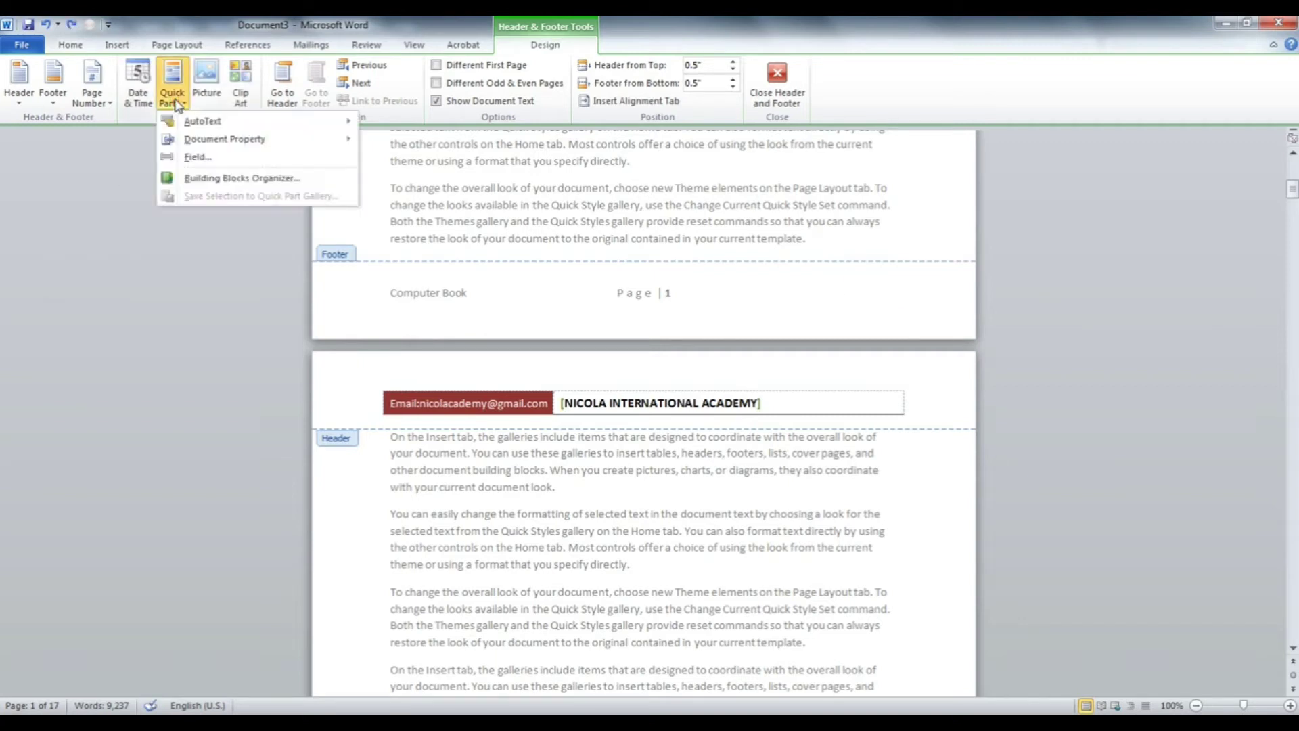
click(117, 45)
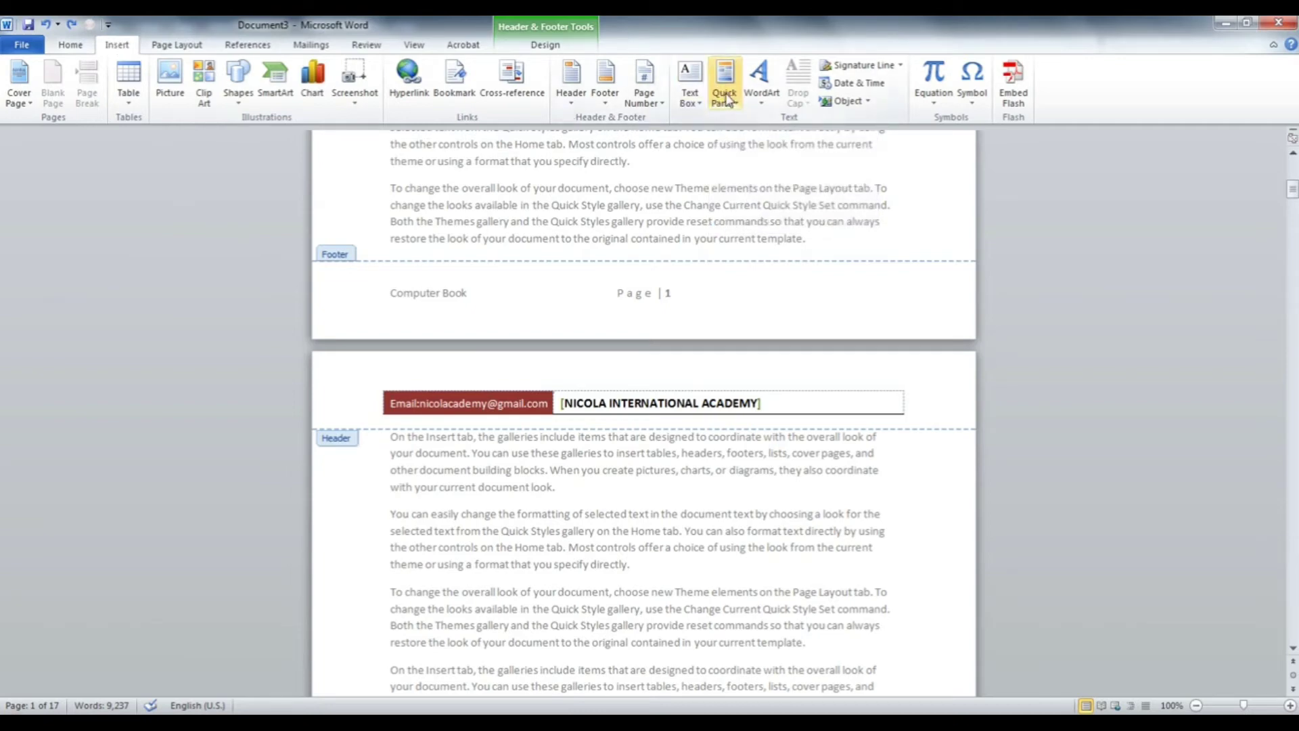
click(548, 45)
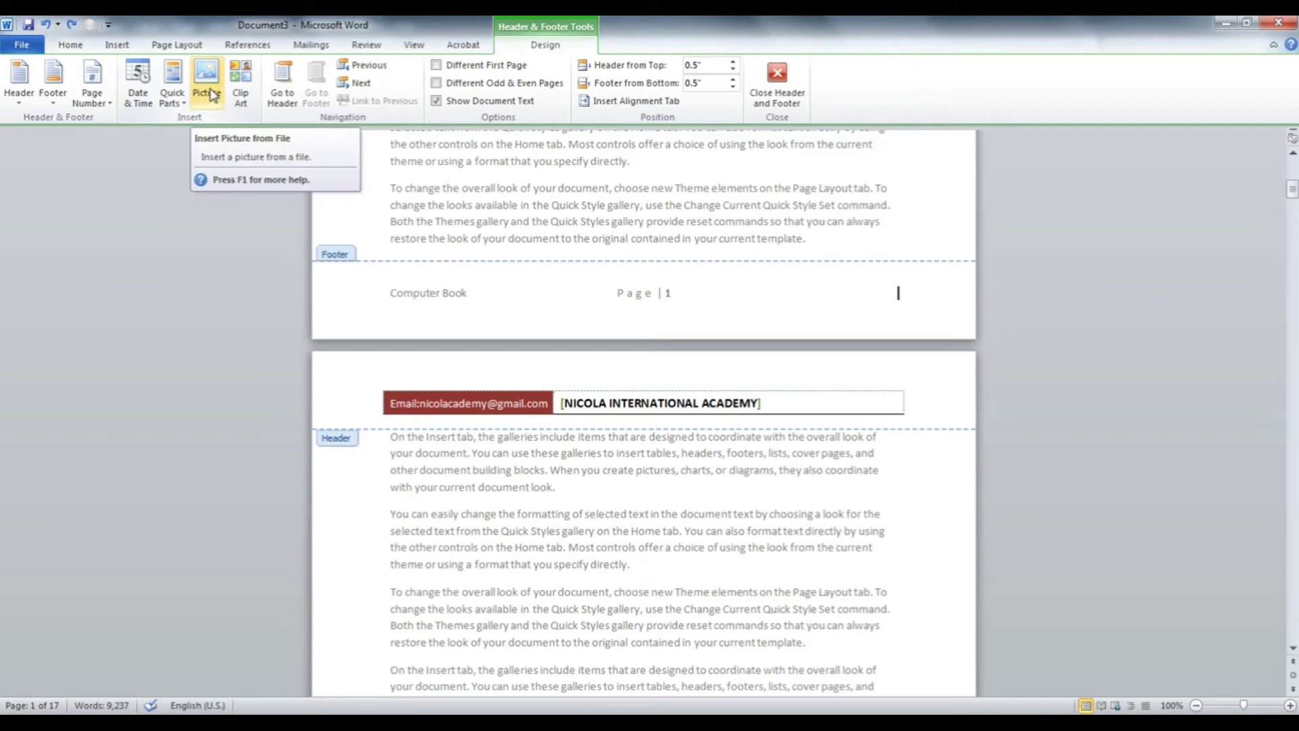
Insert the Jellyfish picture from the Sample Pictures folder into the page 1 footer.
click(212, 94)
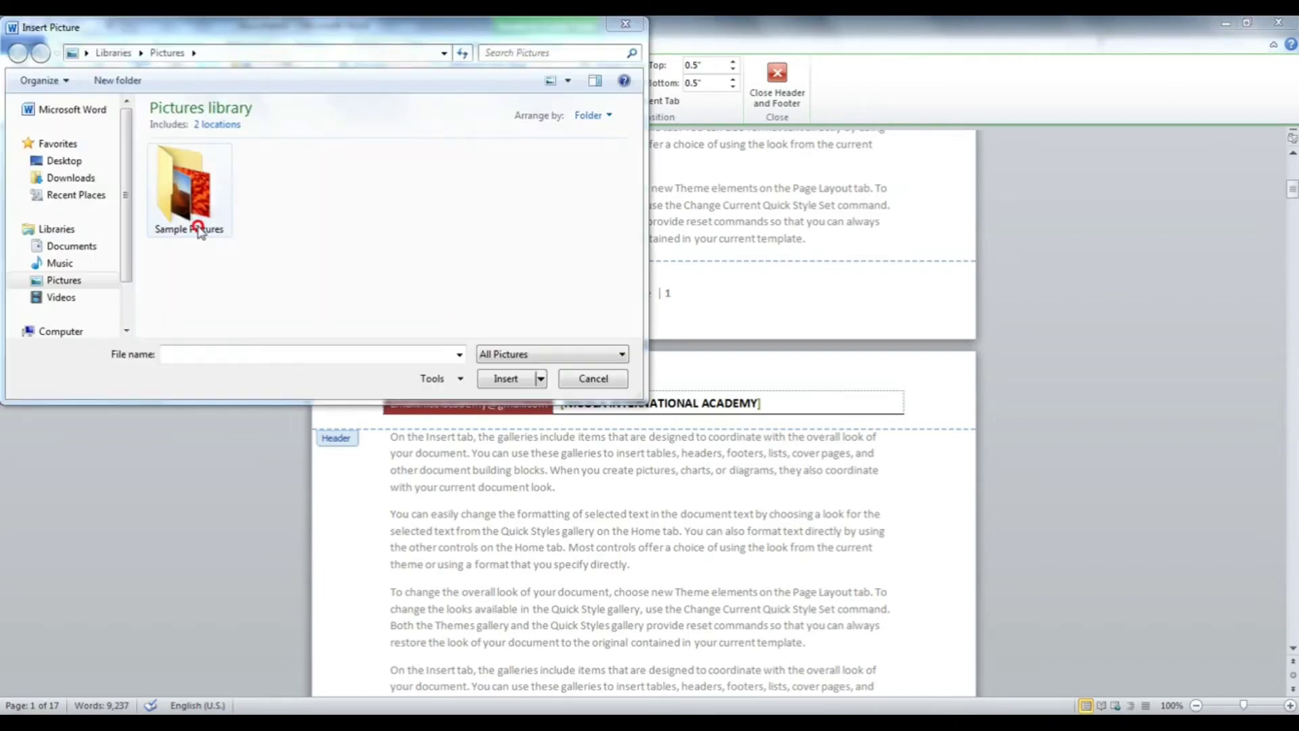
click(210, 202)
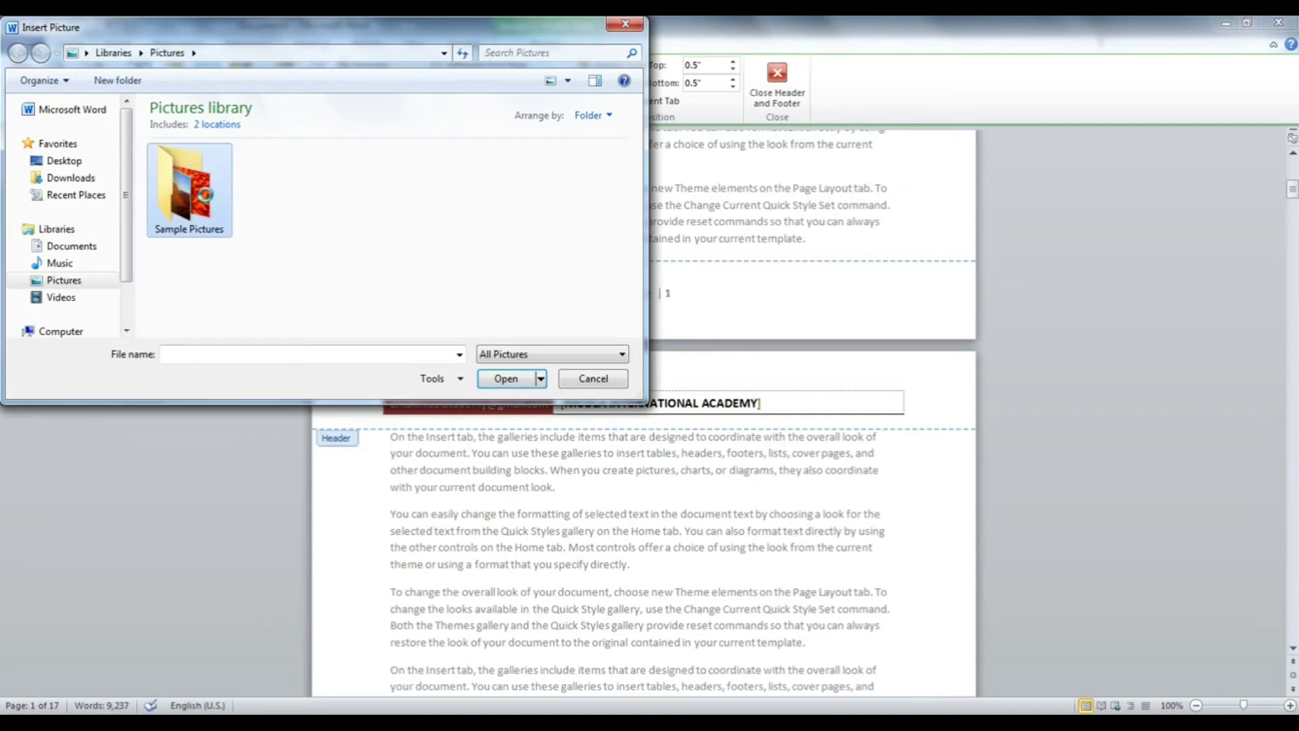
double_click(203, 203)
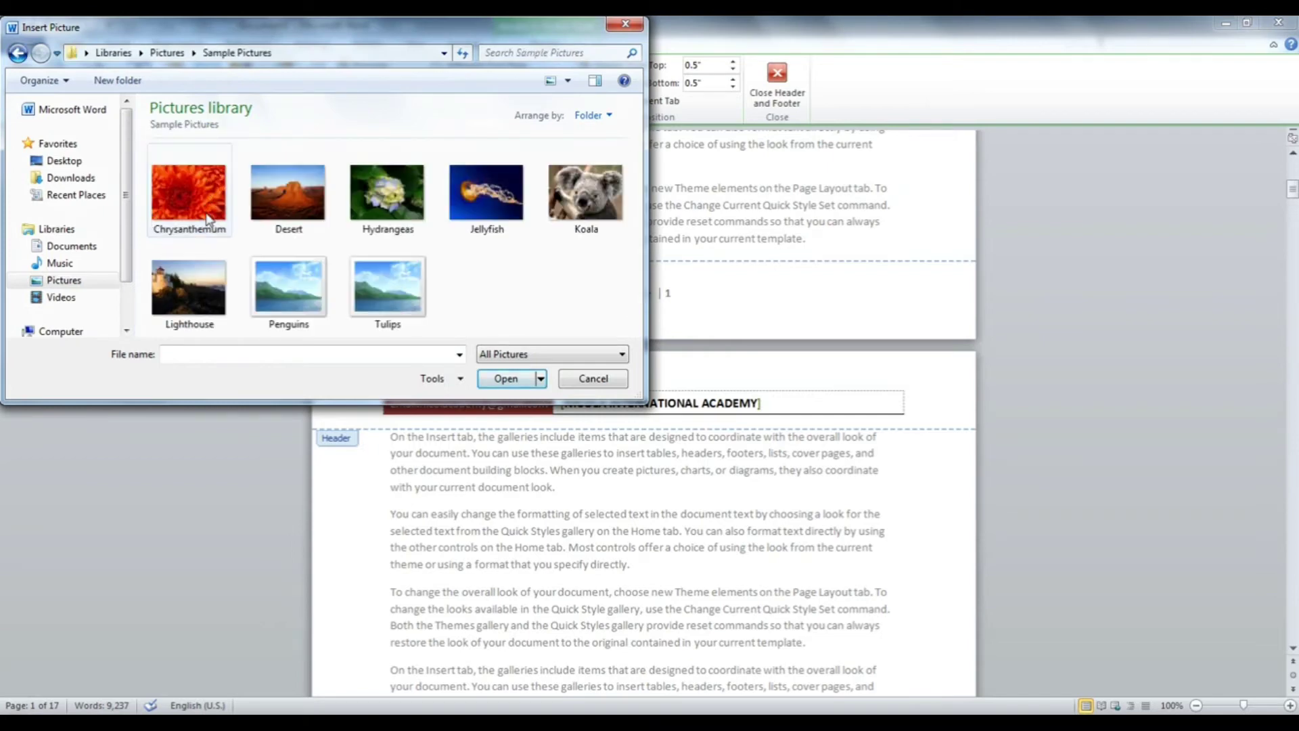
click(200, 216)
click(486, 210)
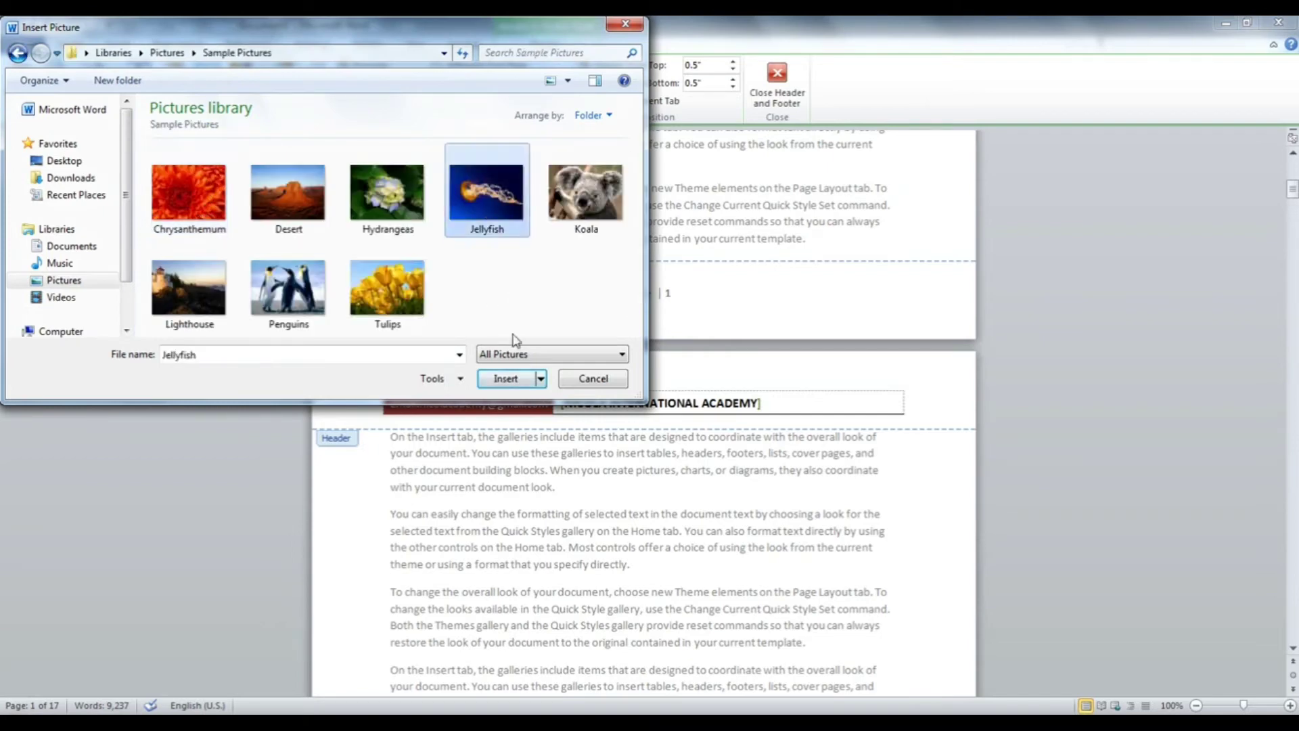
click(506, 379)
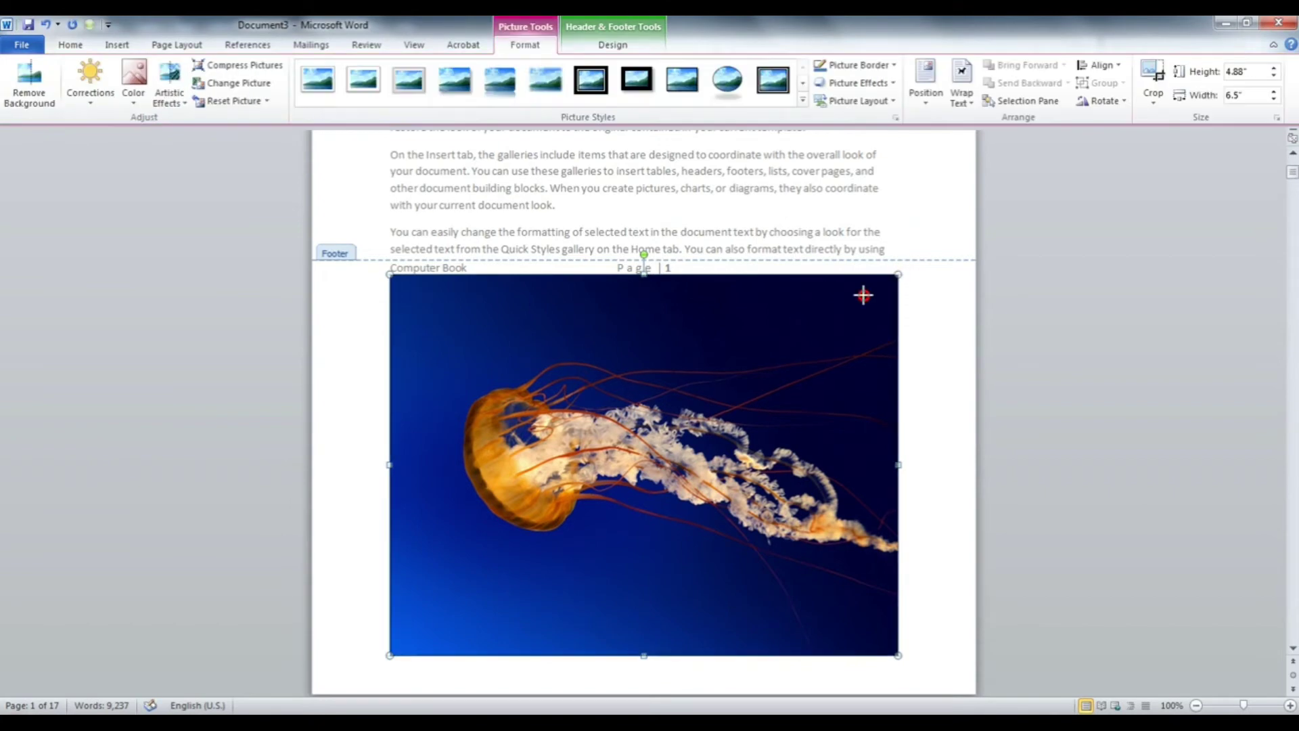
Shrink the jellyfish picture to about half size, set Square text wrapping, and move it beside paragraph two.
drag(864, 295, 648, 372)
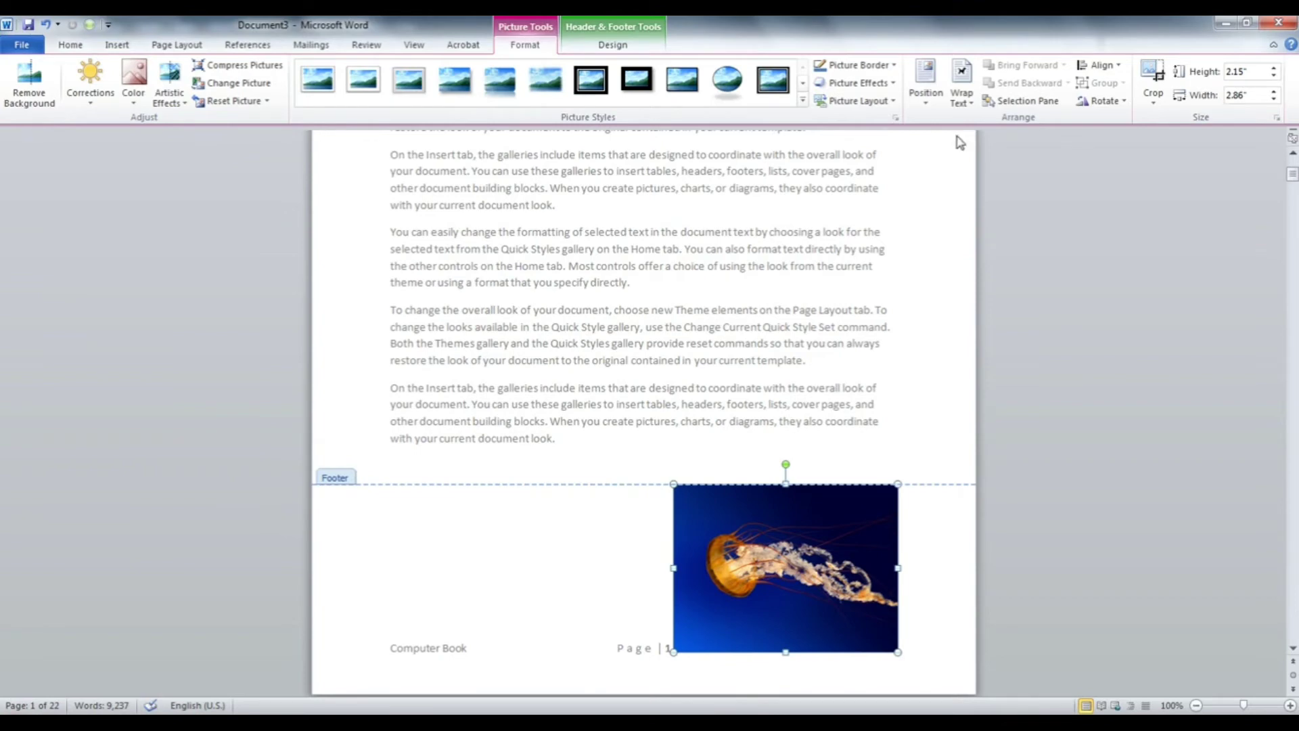
click(962, 95)
click(963, 98)
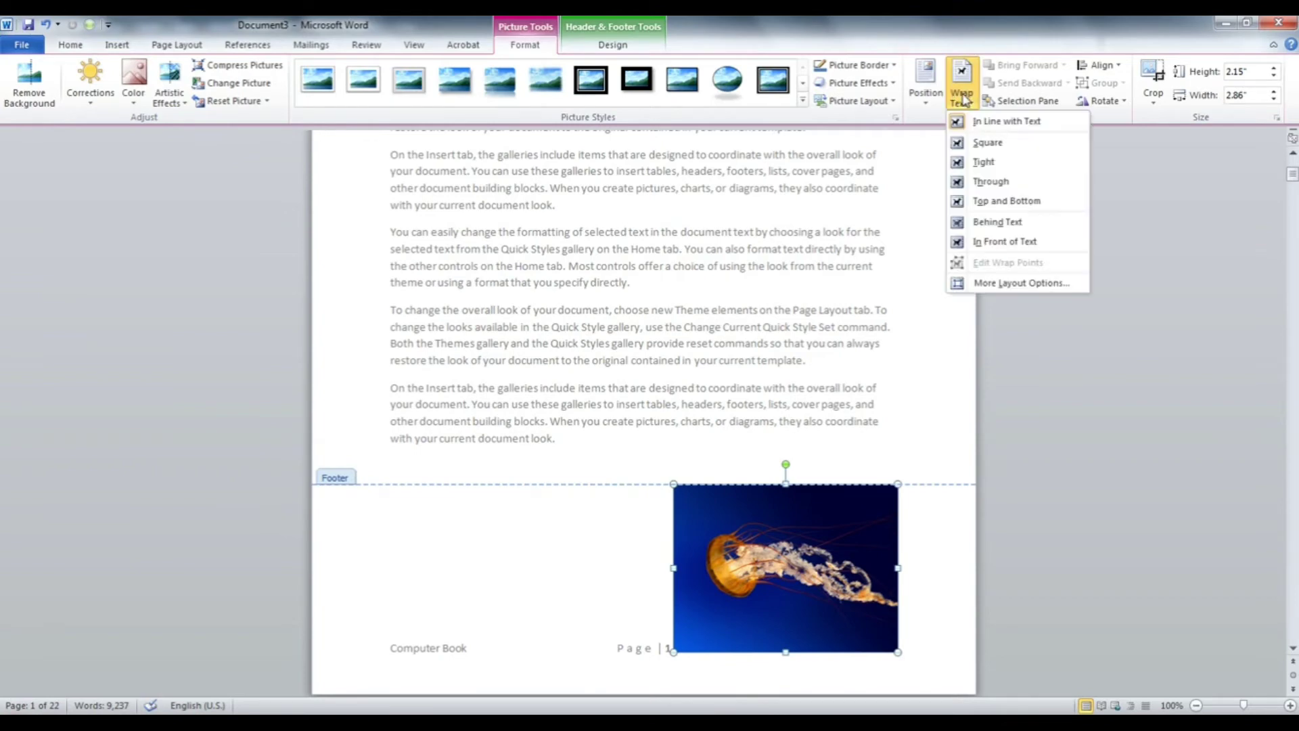
click(977, 145)
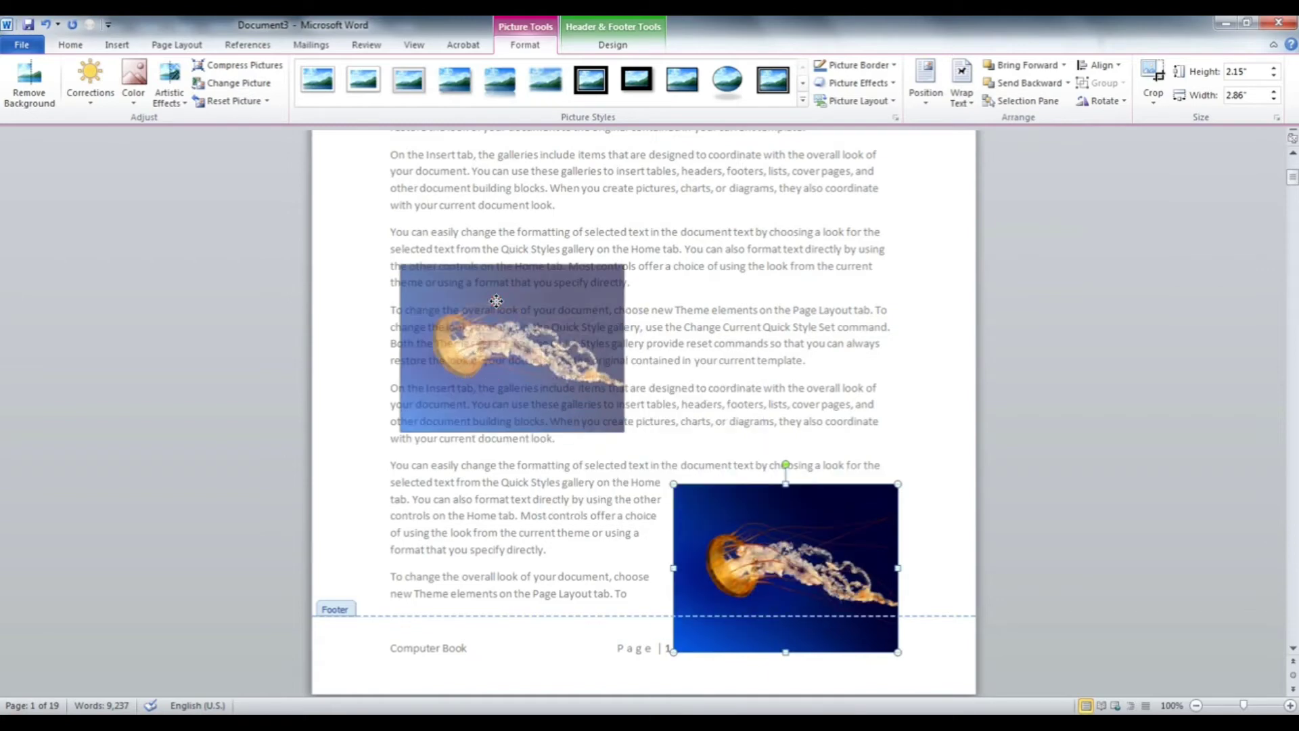
drag(768, 521, 495, 303)
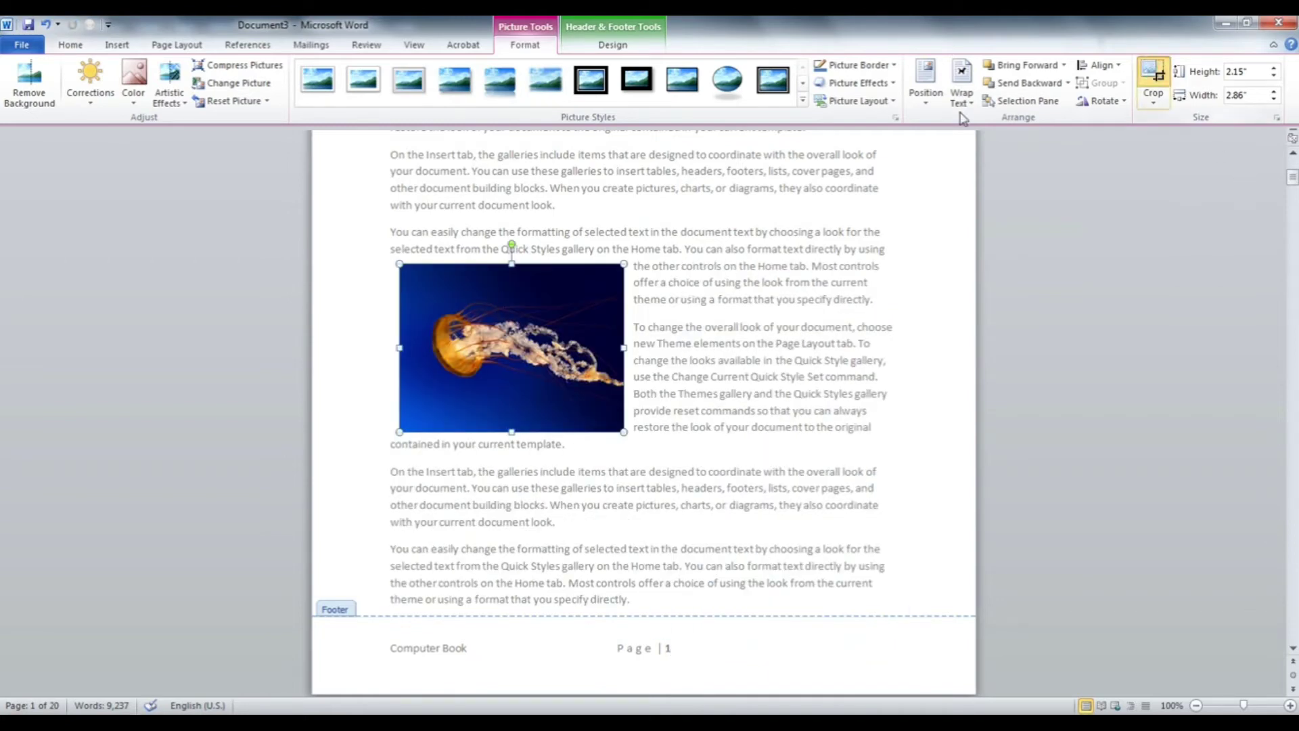
Crop the jellyfish picture to a narrow strip and reposition the image inside its crop frame.
click(1152, 74)
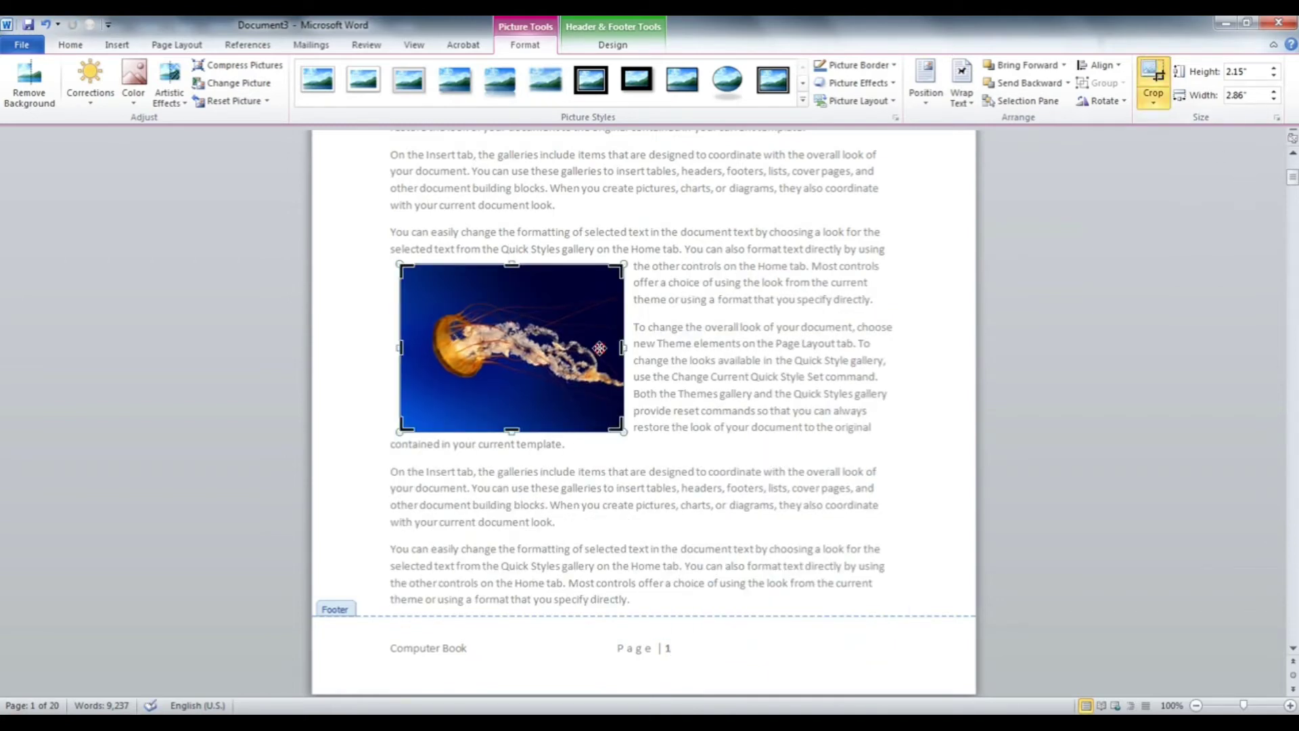
drag(620, 347, 465, 348)
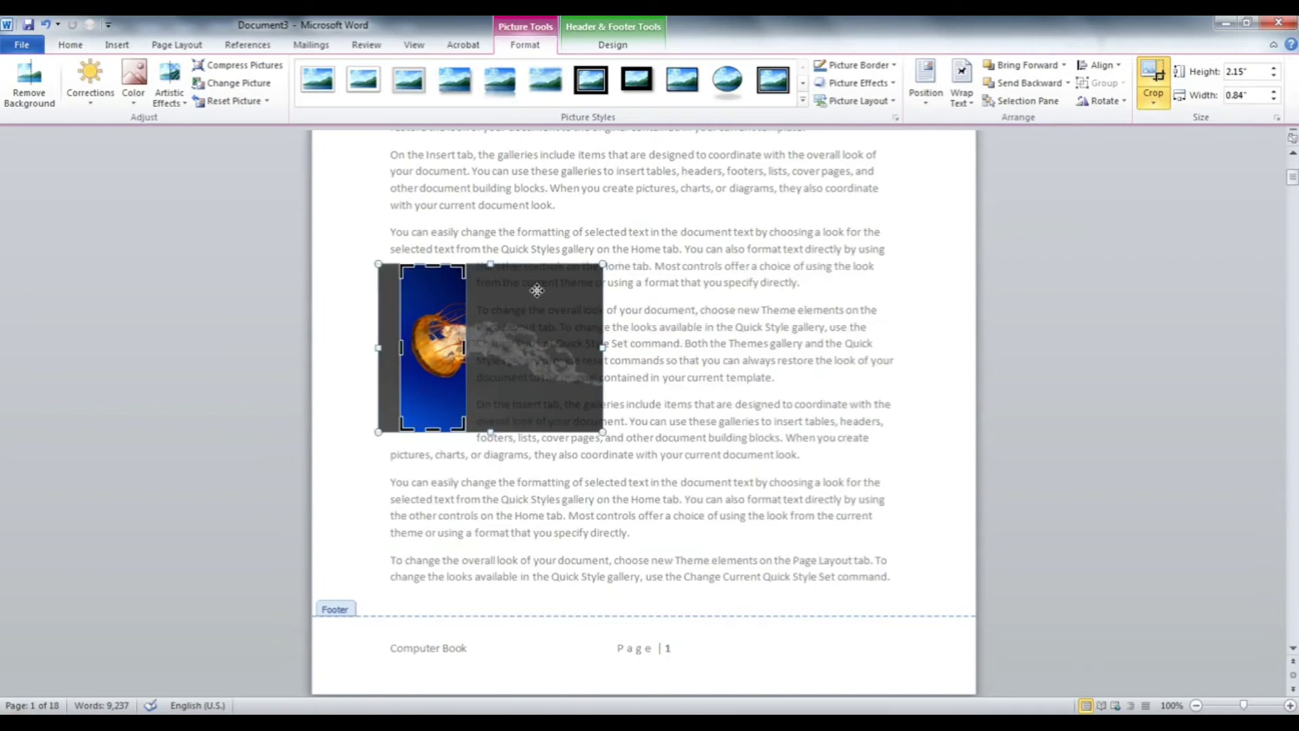
scroll(537, 290, up, 5)
scroll(508, 288, up, 3)
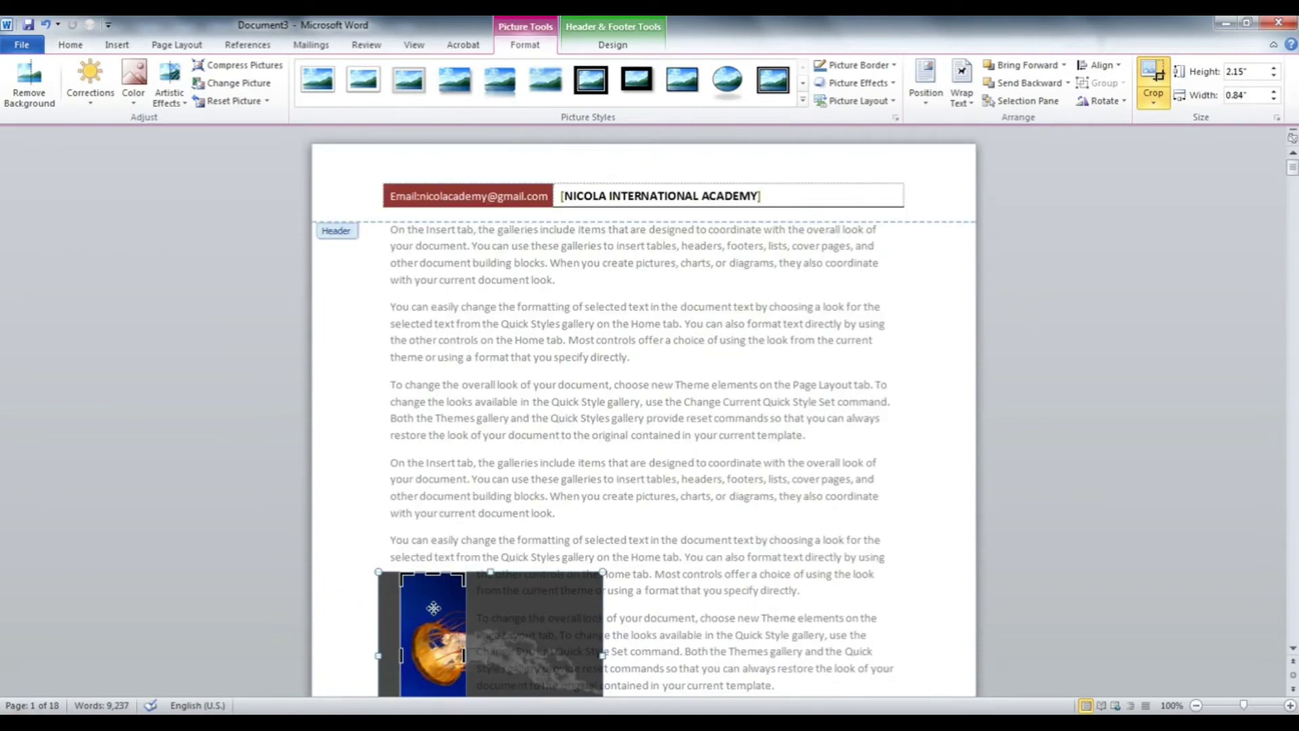
drag(434, 608, 365, 258)
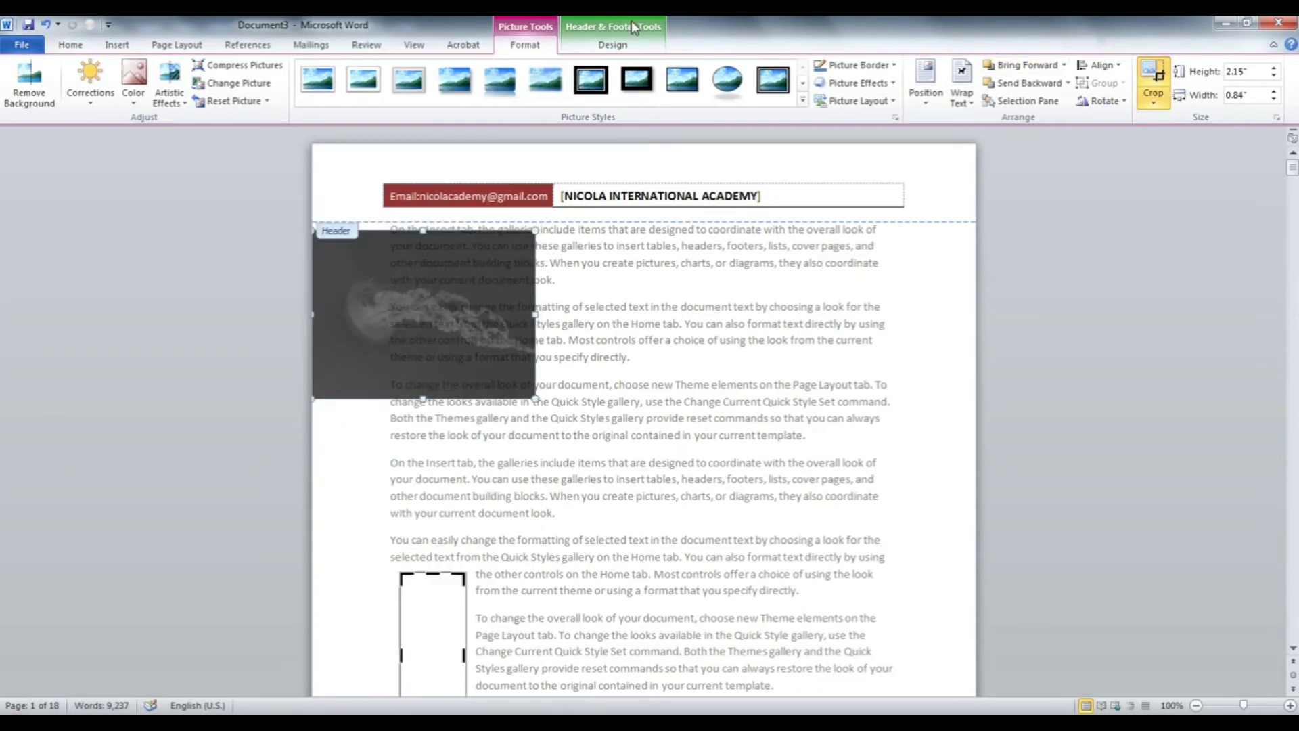
click(614, 45)
Close header and footer editing and scroll down through the document to page 4.
click(785, 80)
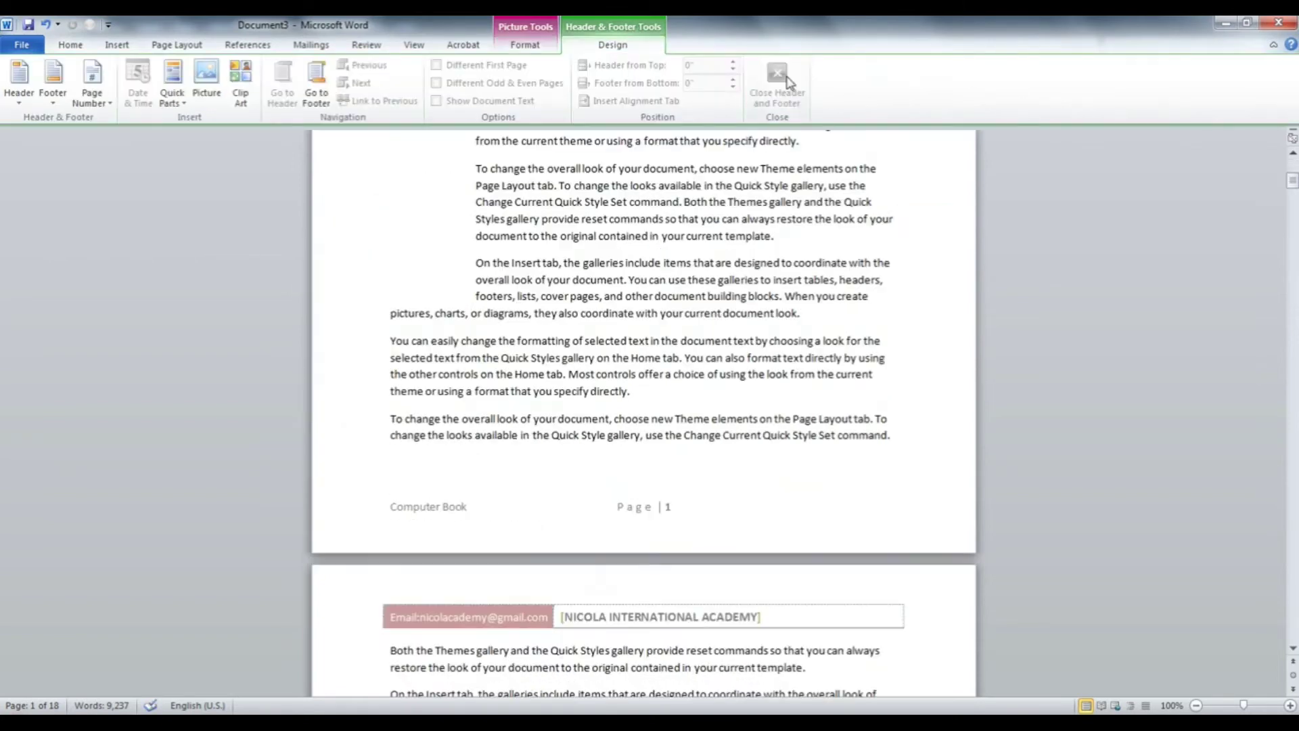
scroll(614, 466, down, 4)
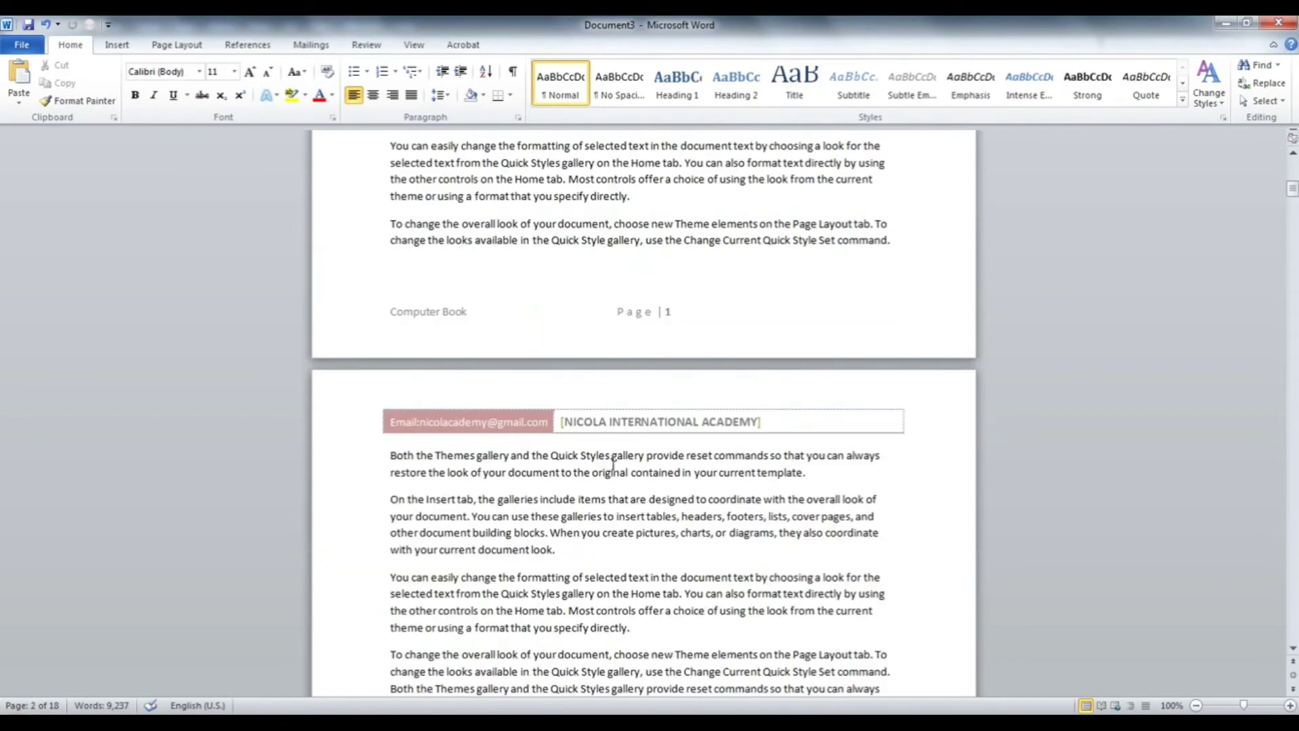
scroll(643, 440, up, 10)
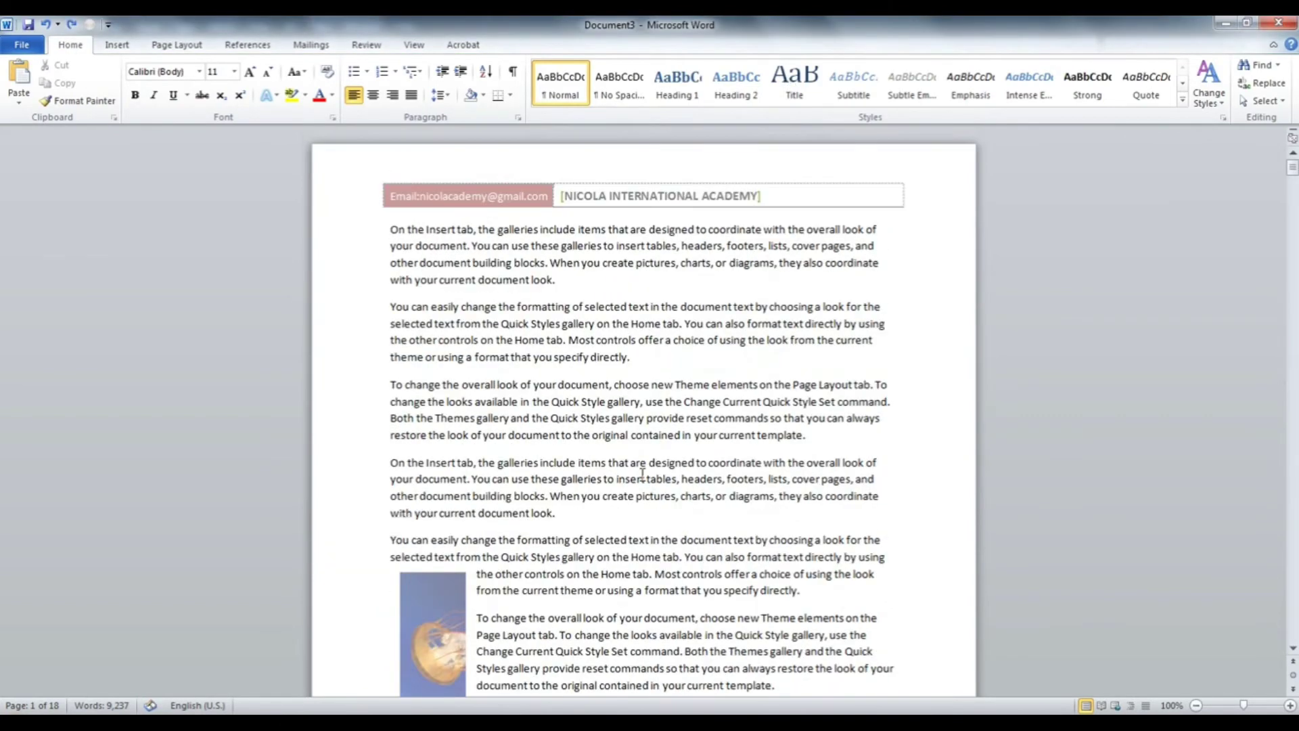
scroll(490, 544, down, 8)
scroll(505, 455, down, 5)
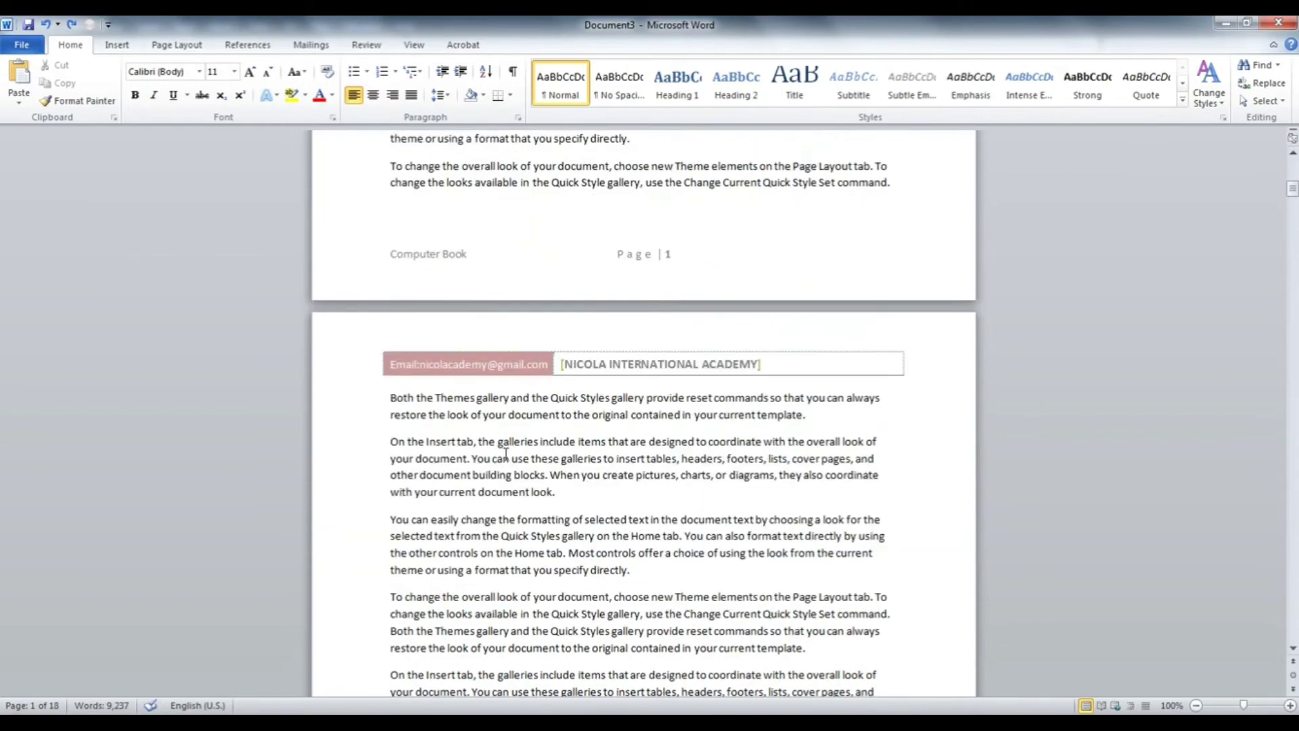
scroll(507, 460, down, 5)
scroll(511, 465, down, 5)
scroll(511, 467, down, 2)
scroll(514, 464, down, 5)
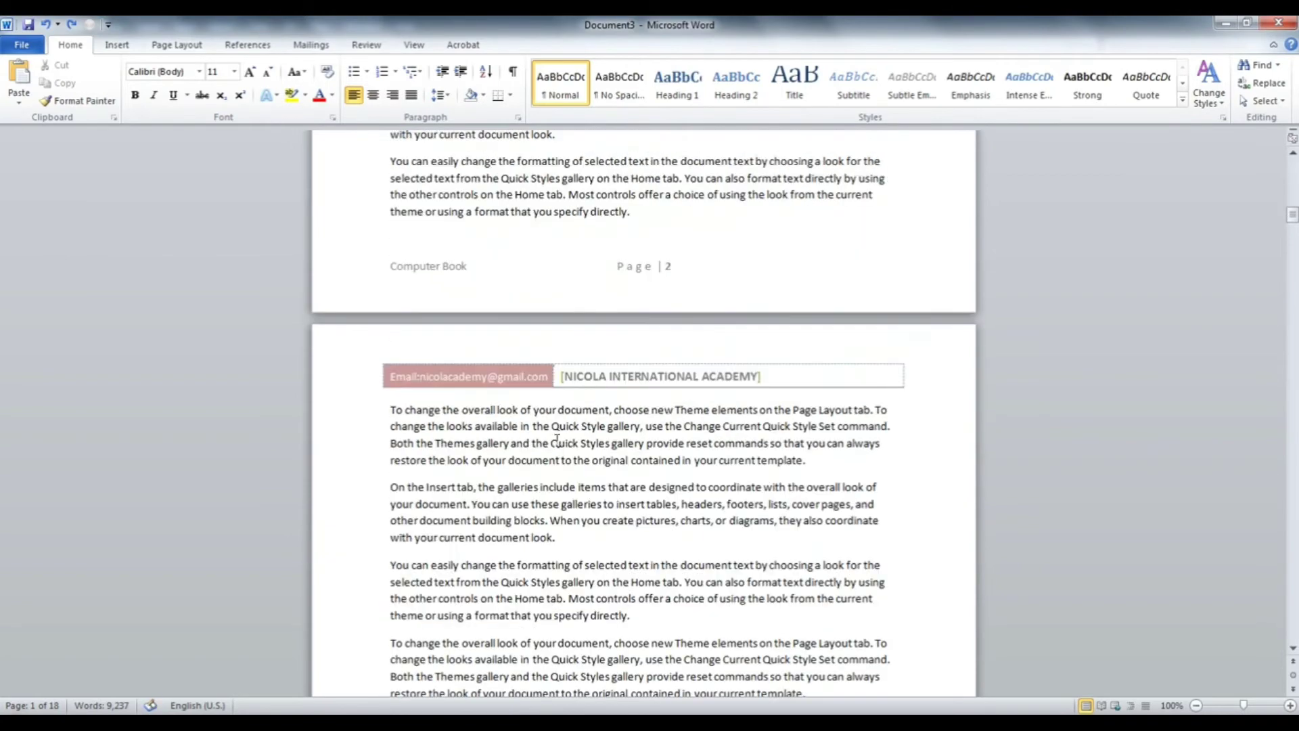
scroll(541, 447, down, 5)
scroll(566, 431, down, 7)
scroll(569, 430, down, 4)
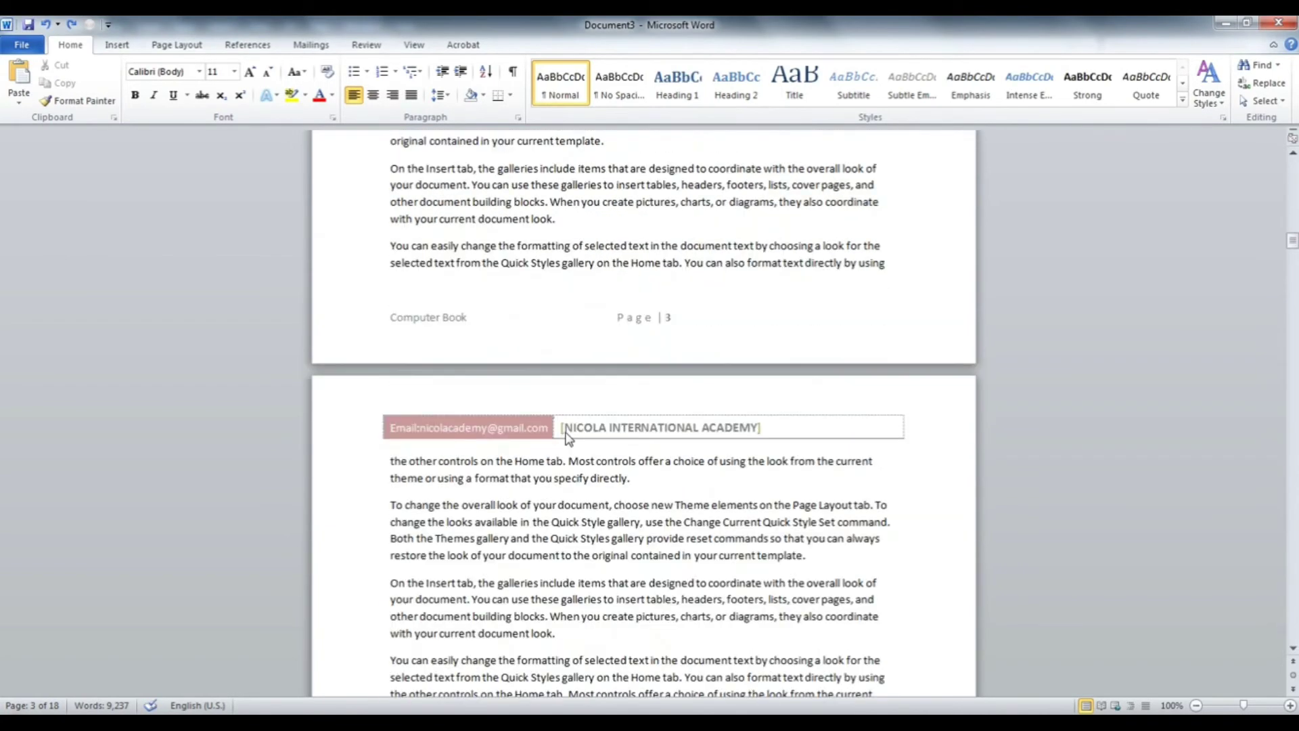
scroll(582, 406, down, 5)
scroll(595, 338, up, 4)
scroll(607, 296, up, 1)
Reopen the page 4 header and footer and delete the jellyfish picture.
double_click(545, 382)
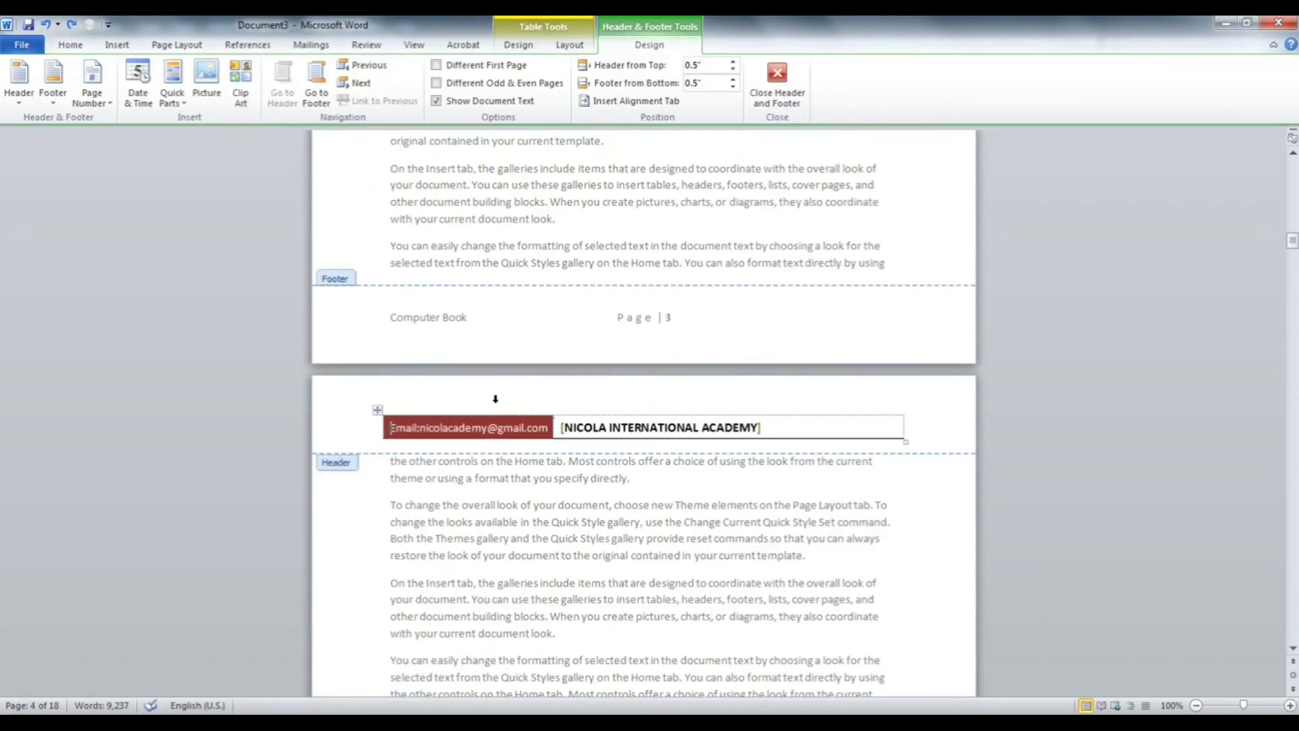
scroll(474, 440, down, 7)
scroll(433, 535, down, 2)
click(443, 571)
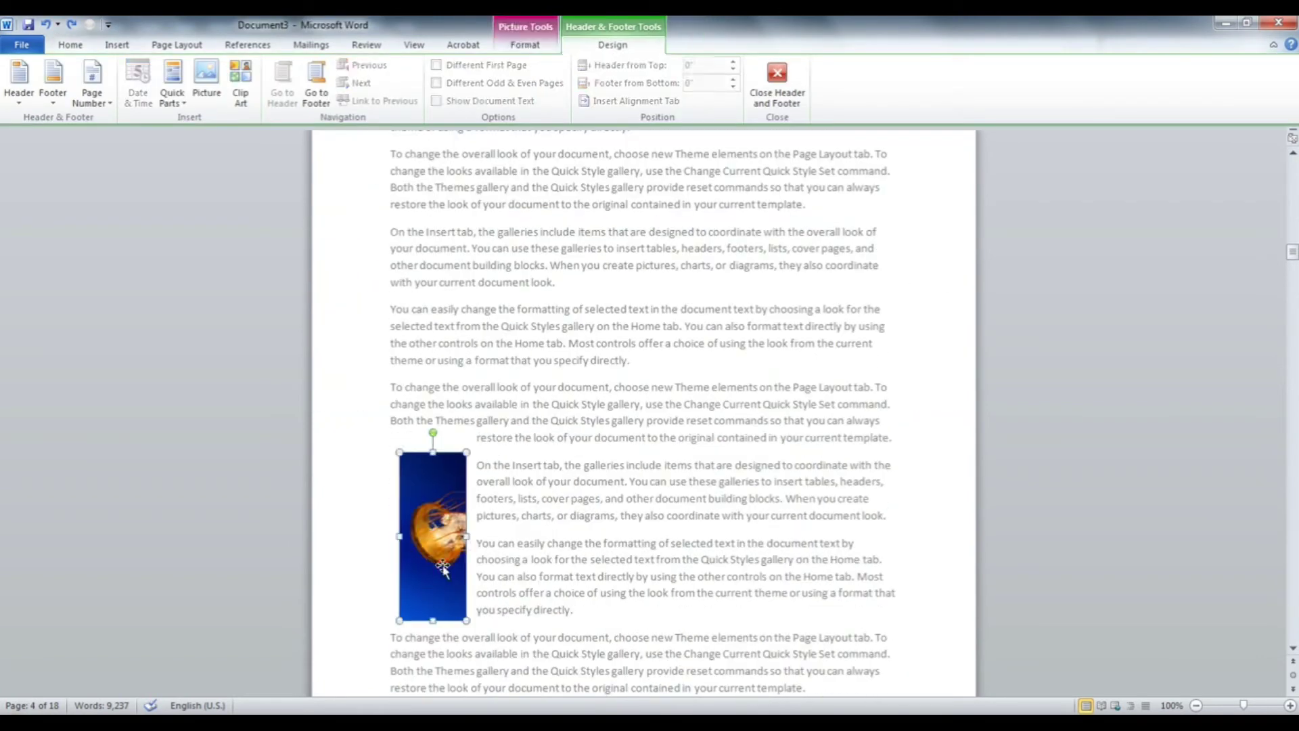
key(Delete)
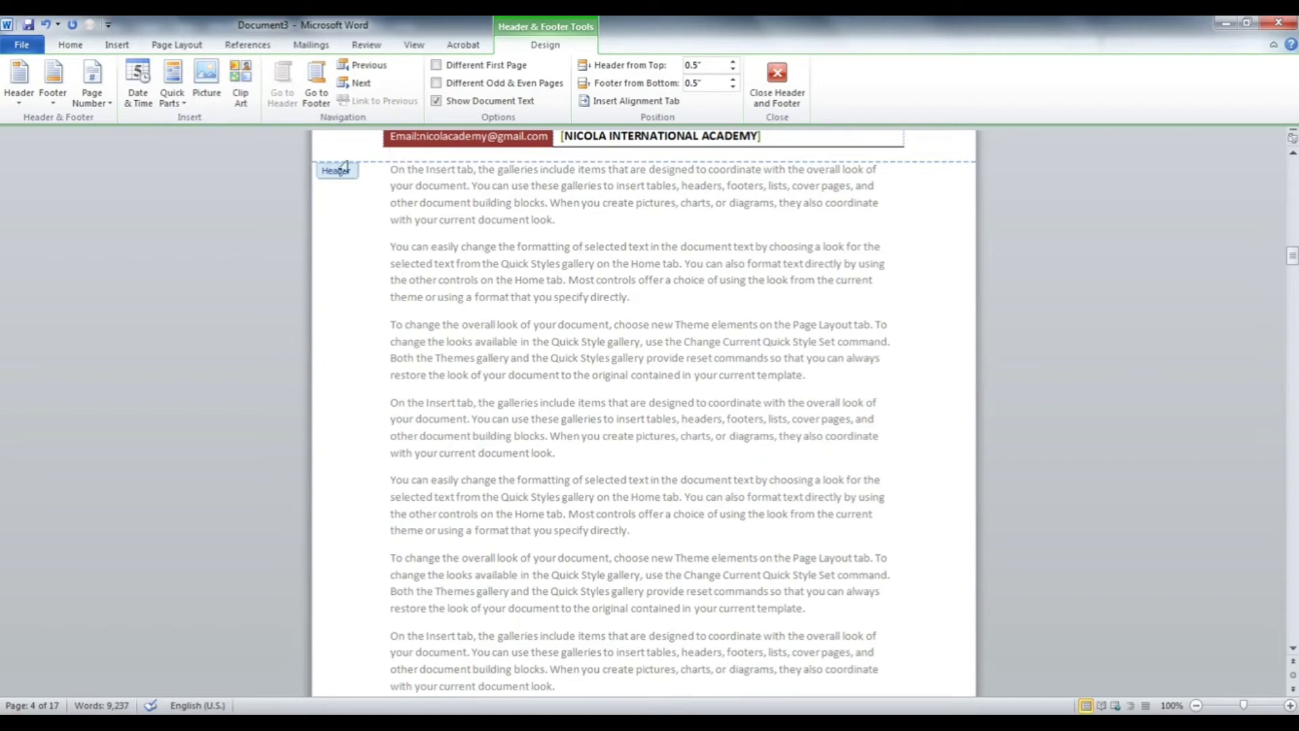
Move between the header and footer with Go to Header/Go to Footer, then exit with Escape.
click(321, 85)
click(287, 84)
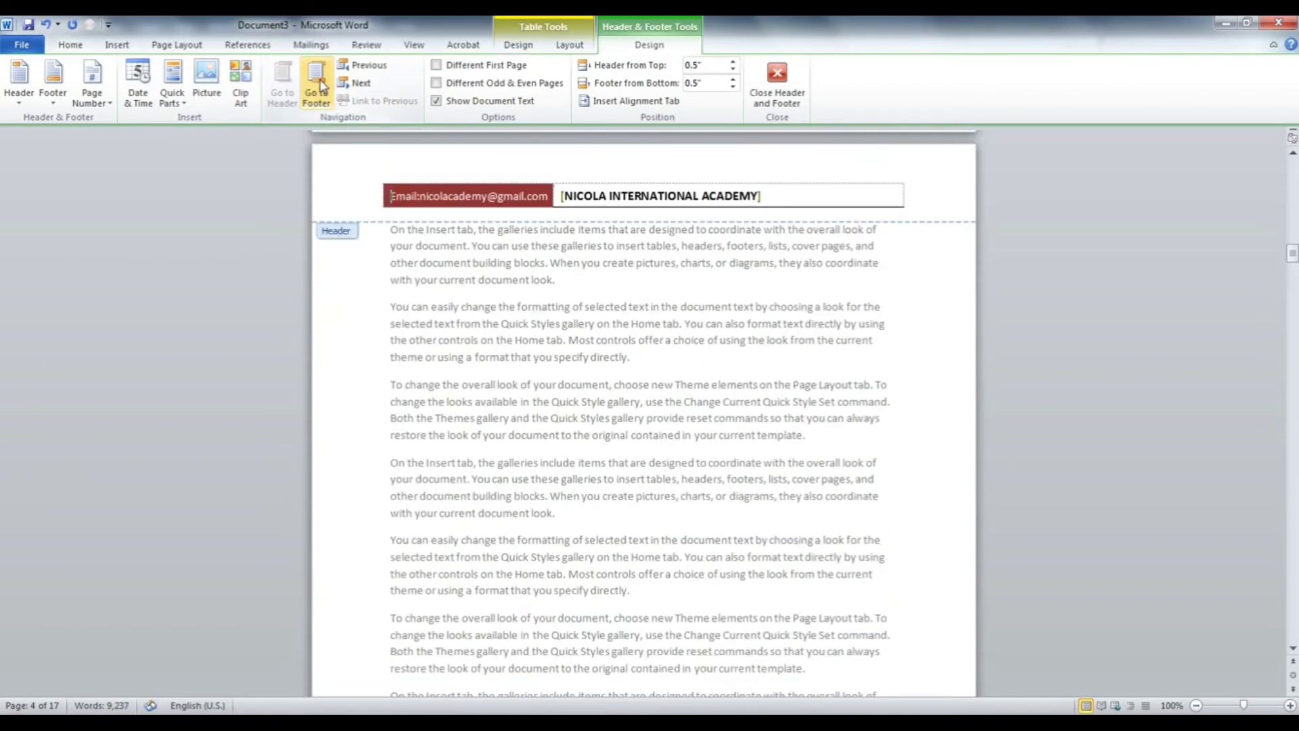
click(320, 84)
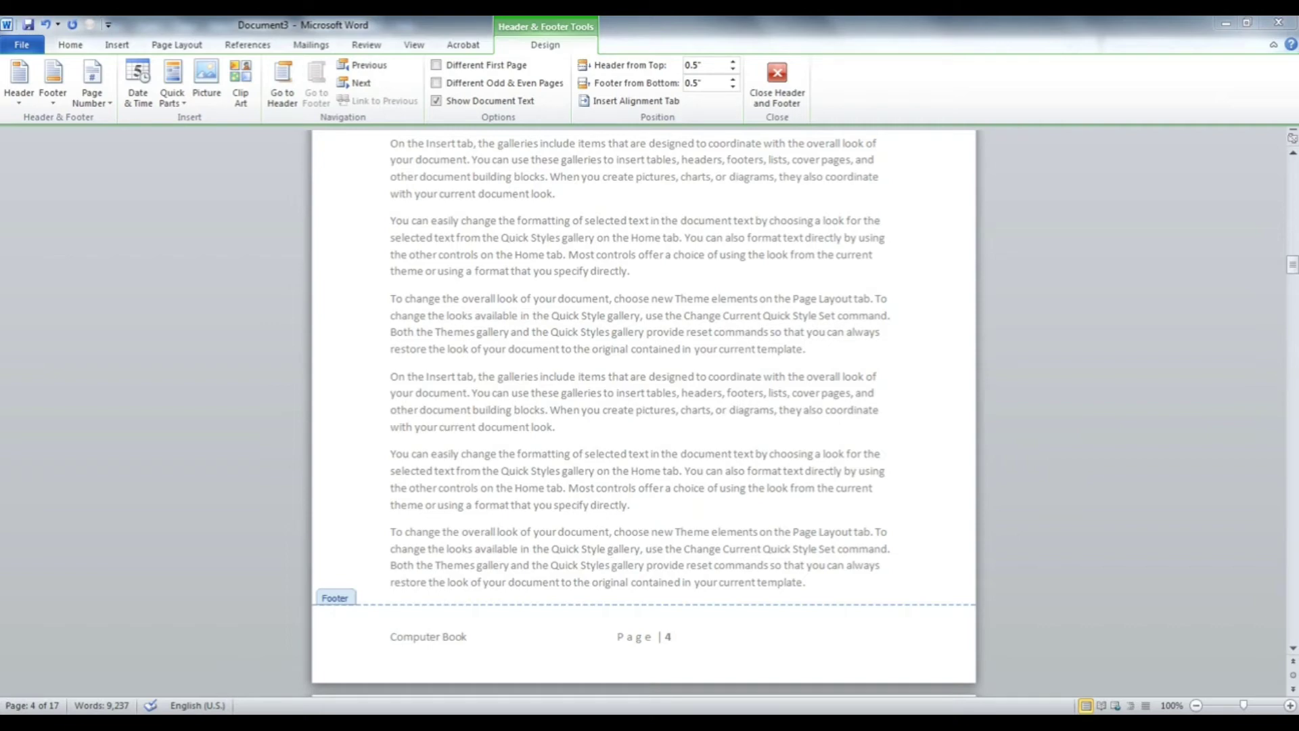
mouse_move(1293, 274)
mouse_down()
mouse_move(1294, 191)
mouse_move(1295, 243)
mouse_up()
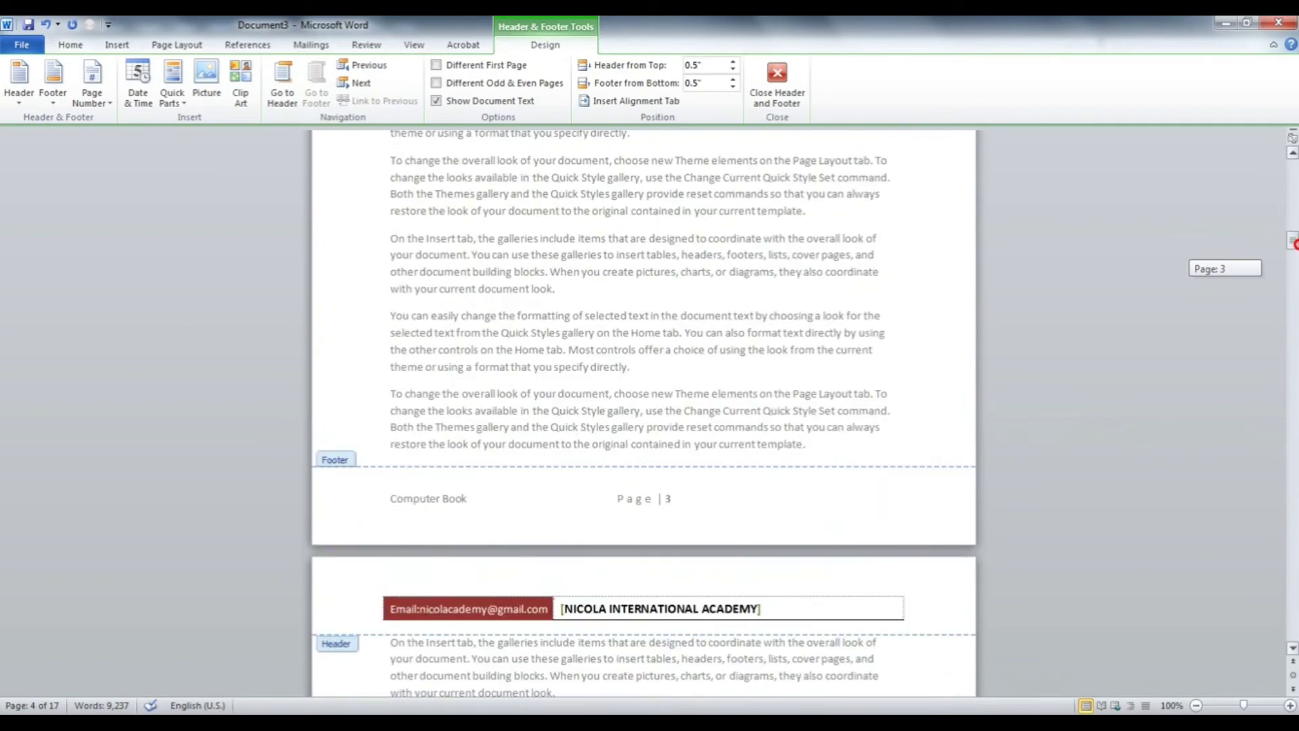
key(Escape)
scroll(587, 384, up, 15)
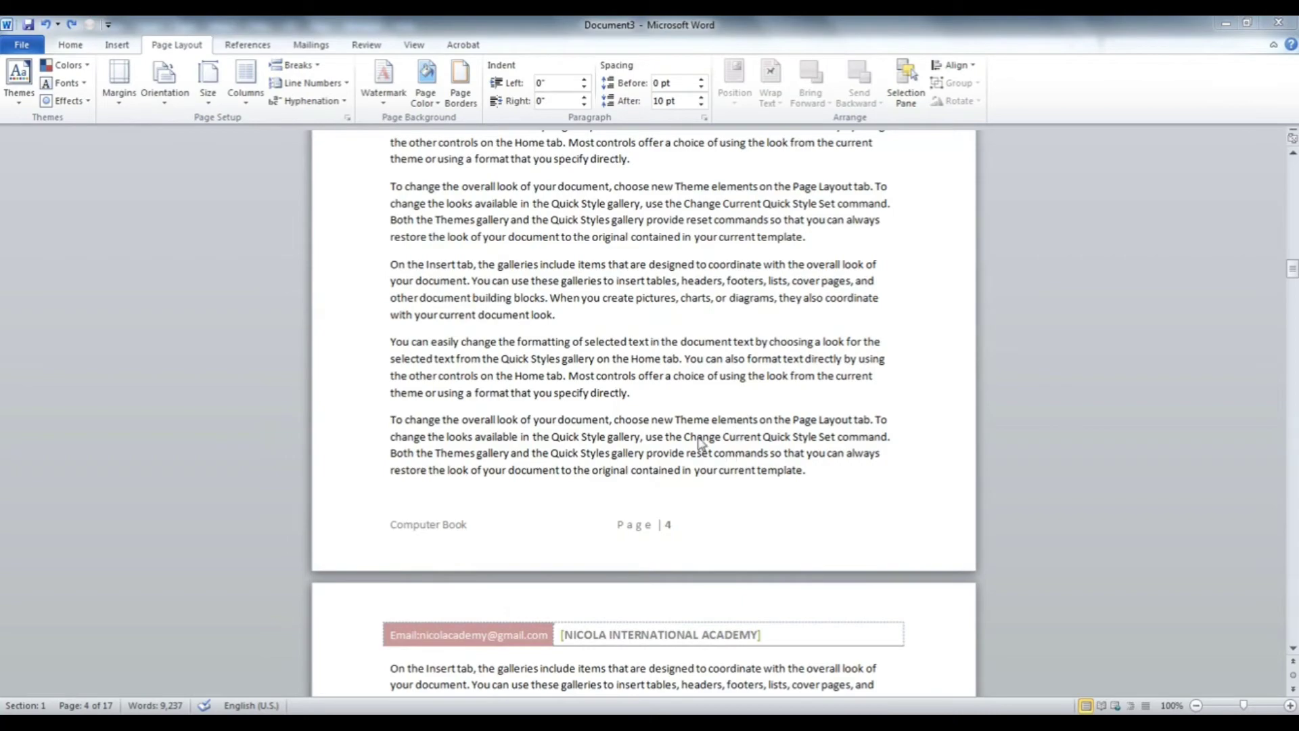
Insert a continuous section break at the start of page 6.
scroll(677, 629, down, 12)
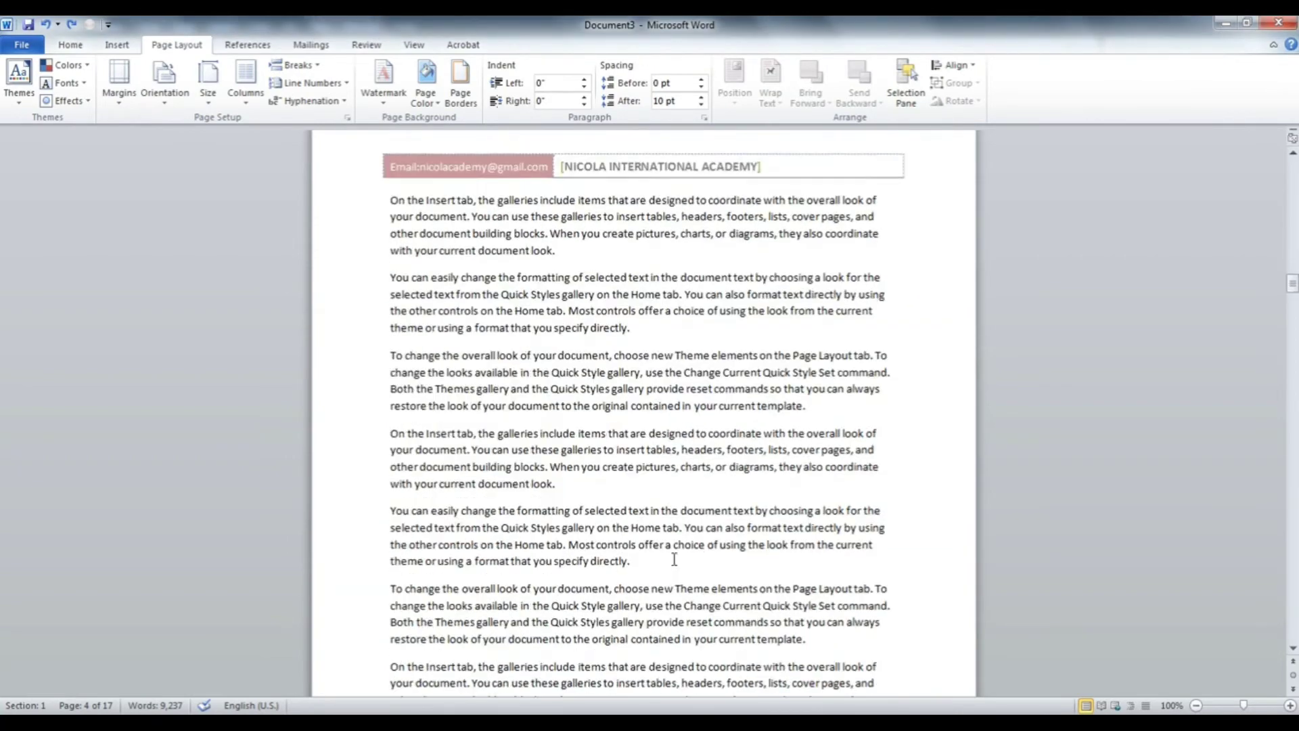
scroll(687, 497, down, 9)
scroll(687, 497, down, 3)
scroll(633, 492, down, 5)
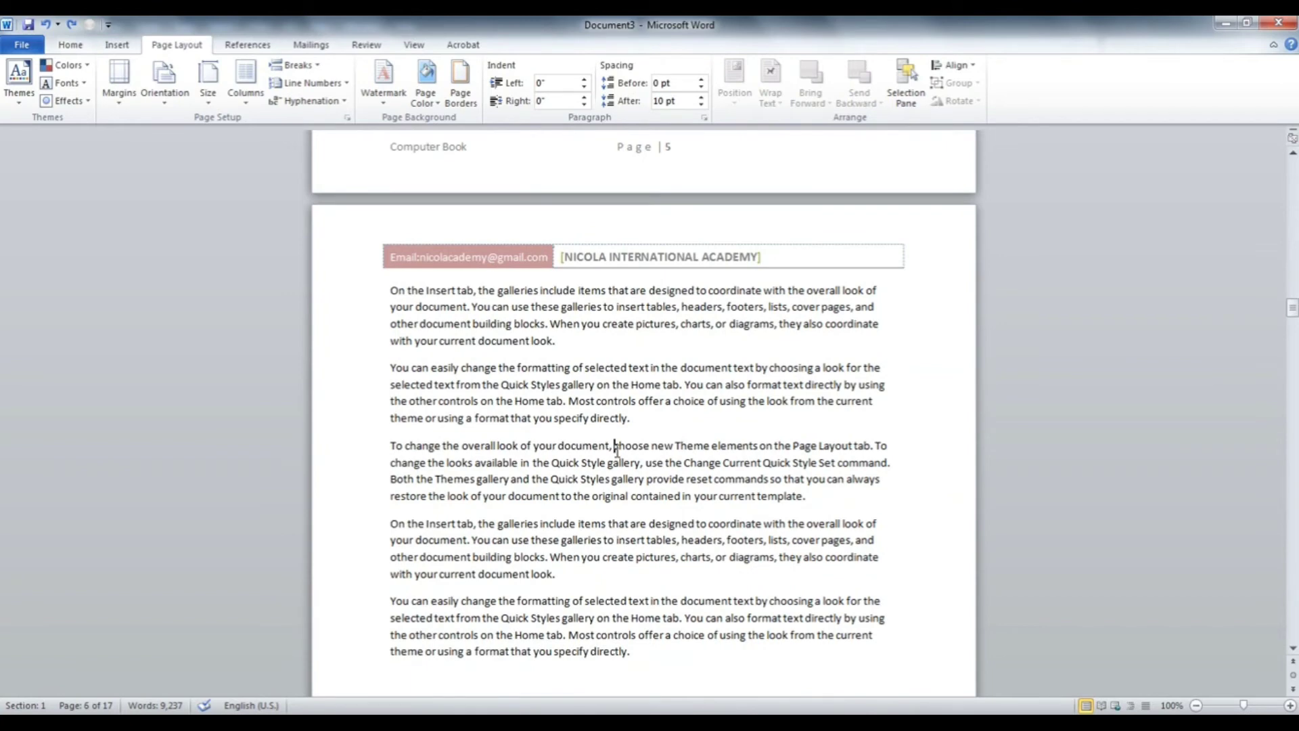
scroll(616, 448, down, 4)
scroll(622, 519, up, 4)
click(306, 70)
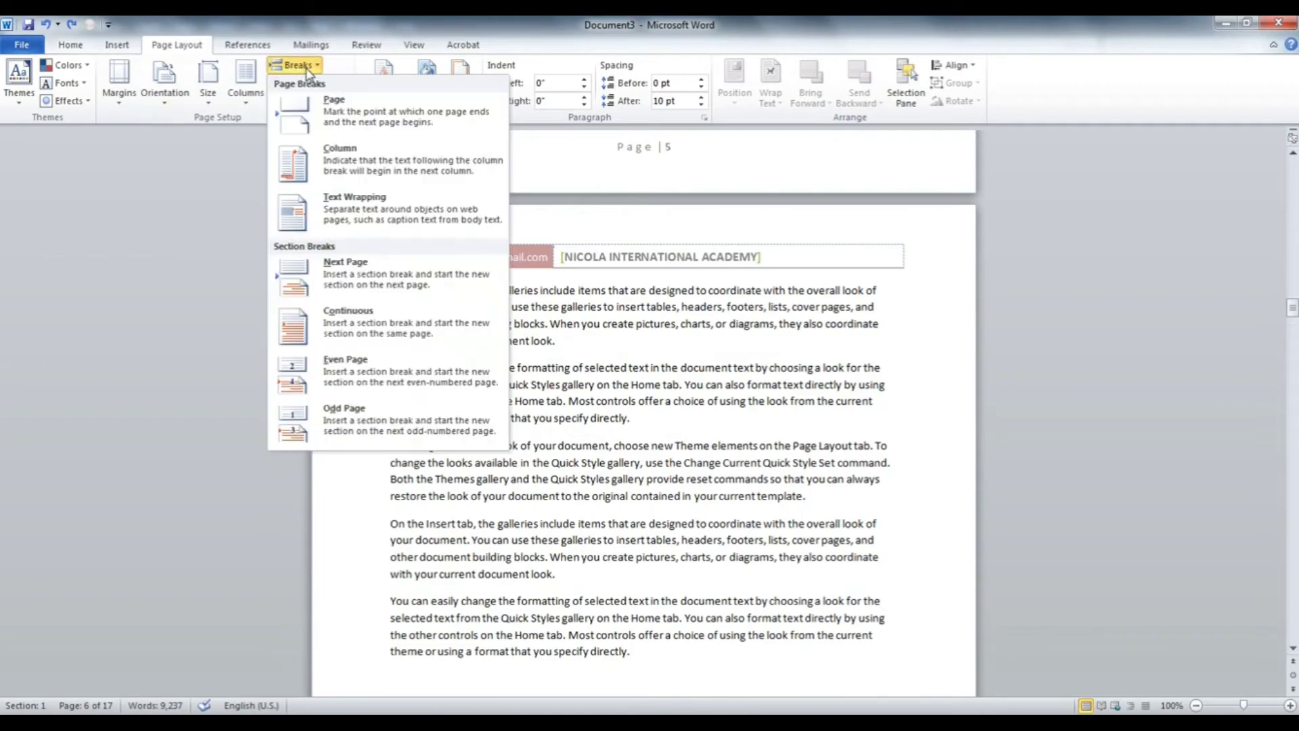
click(426, 332)
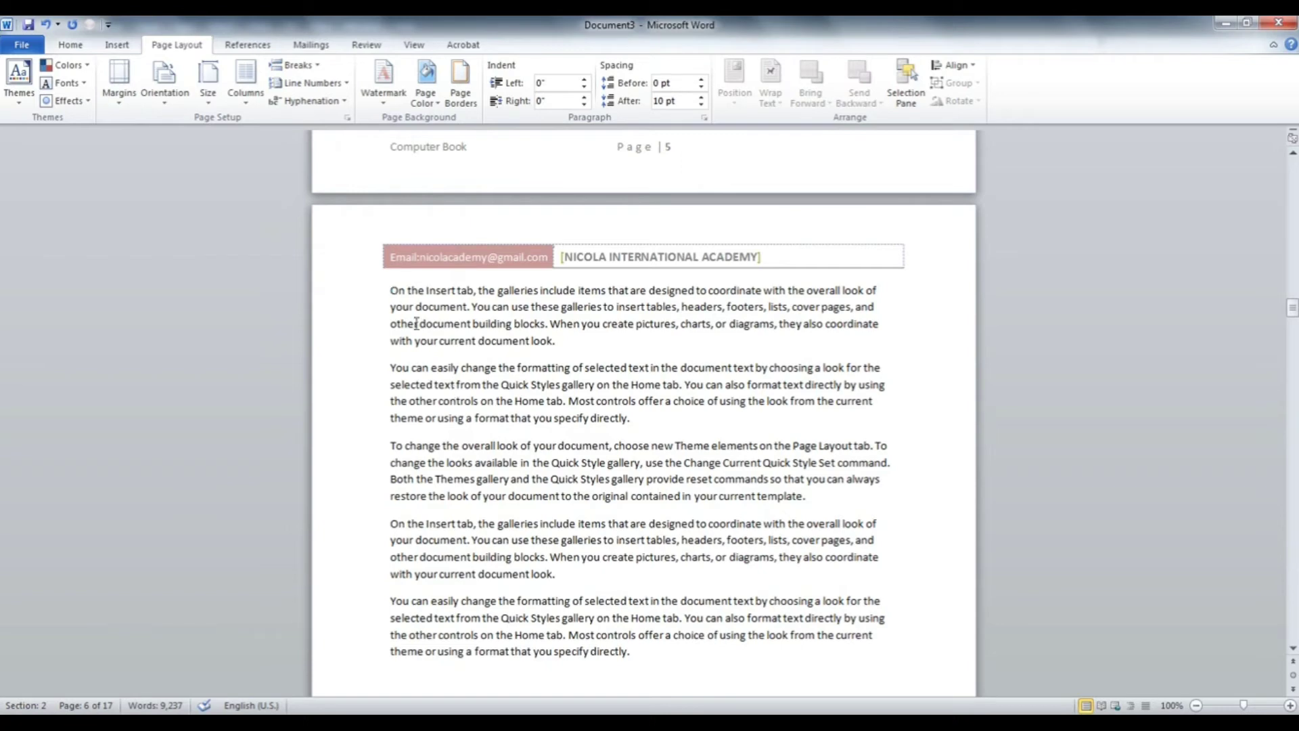
Scroll to the bottom of page 6 and open its Section 2 footer for editing.
scroll(660, 406, down, 7)
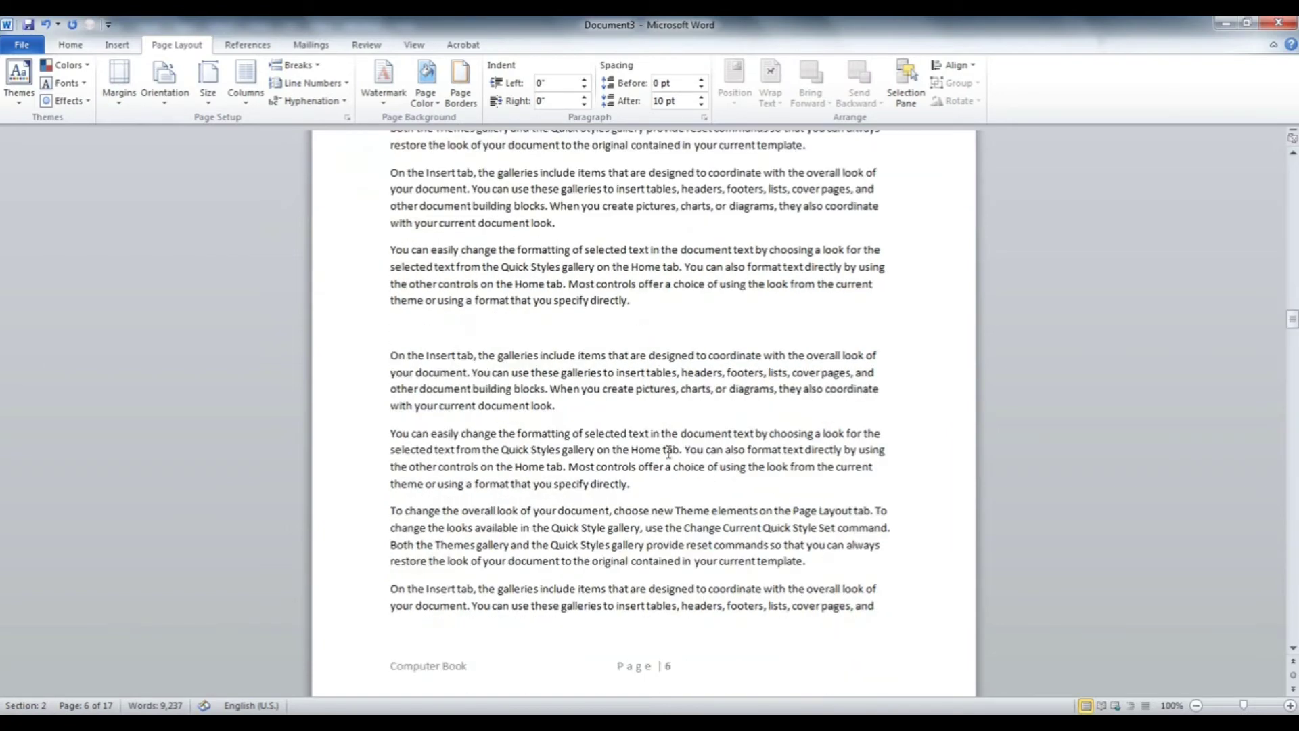
scroll(674, 445, down, 2)
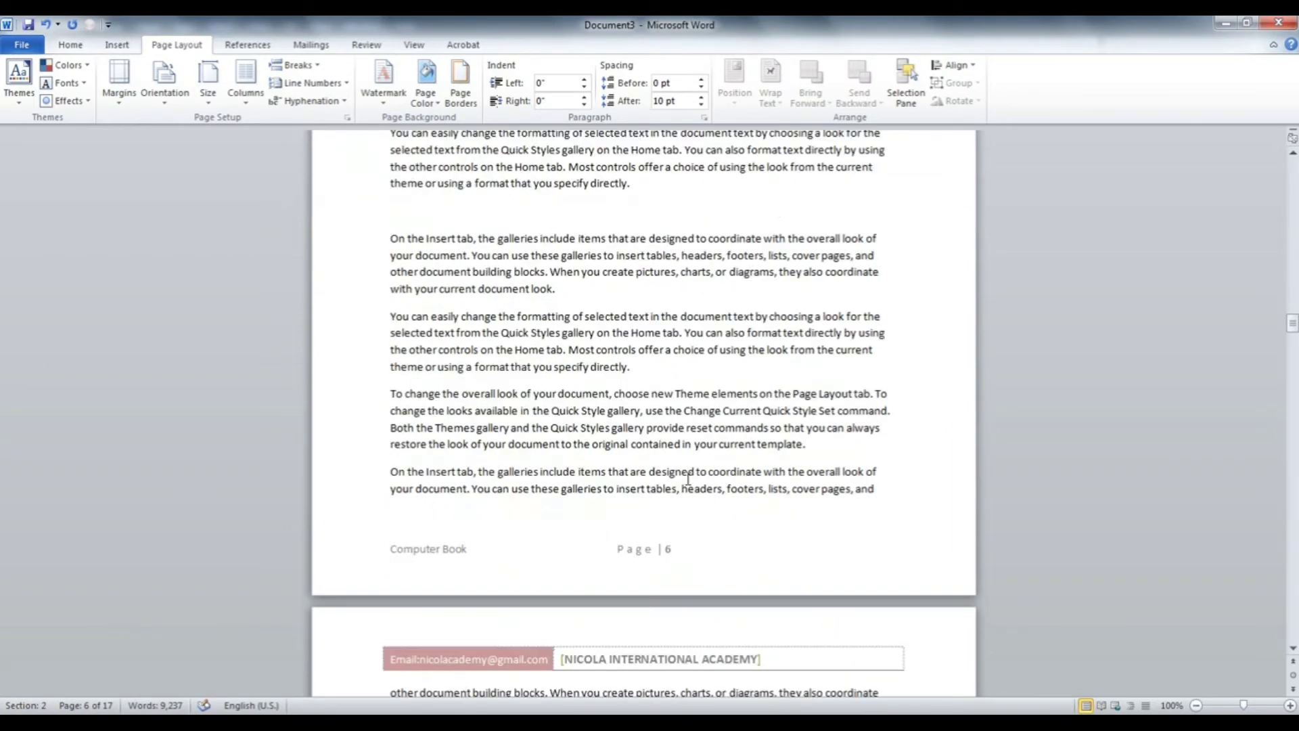
double_click(669, 549)
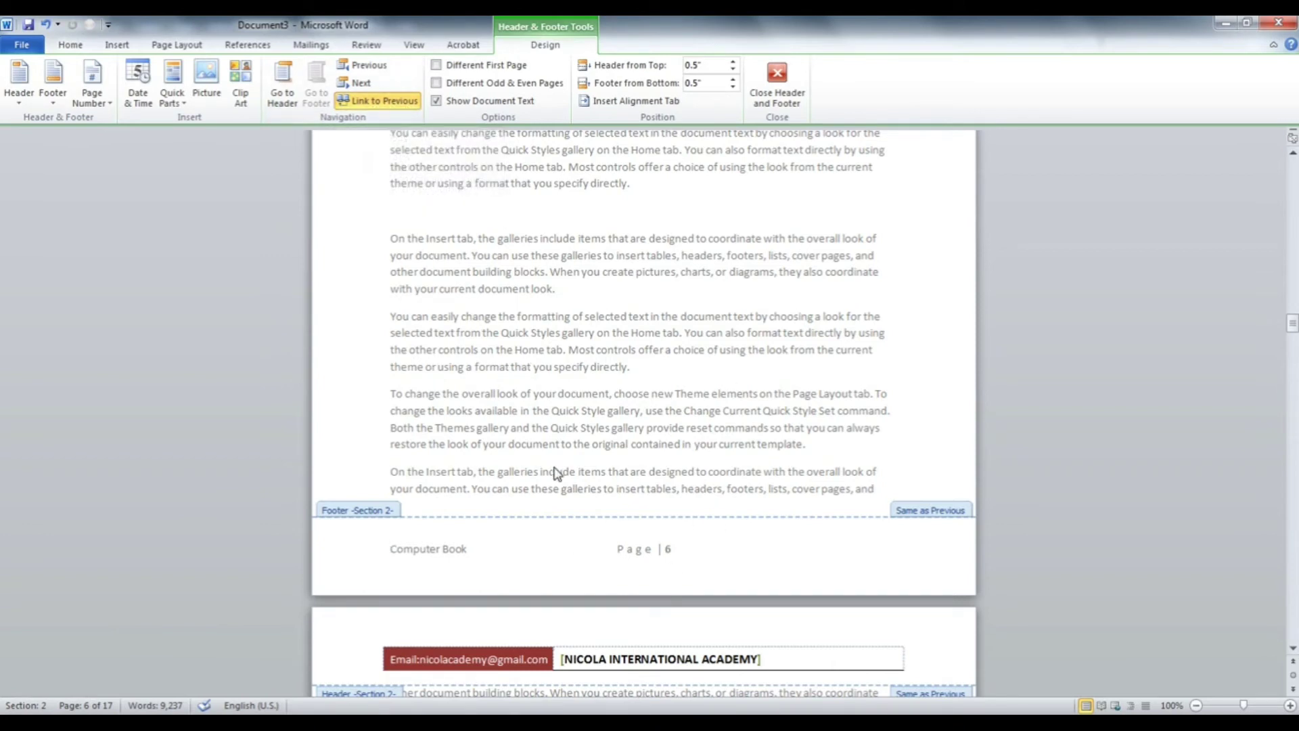
Turn off Link to Previous for the Section 2 footer, select its page number, and show the Page Number menu.
click(392, 103)
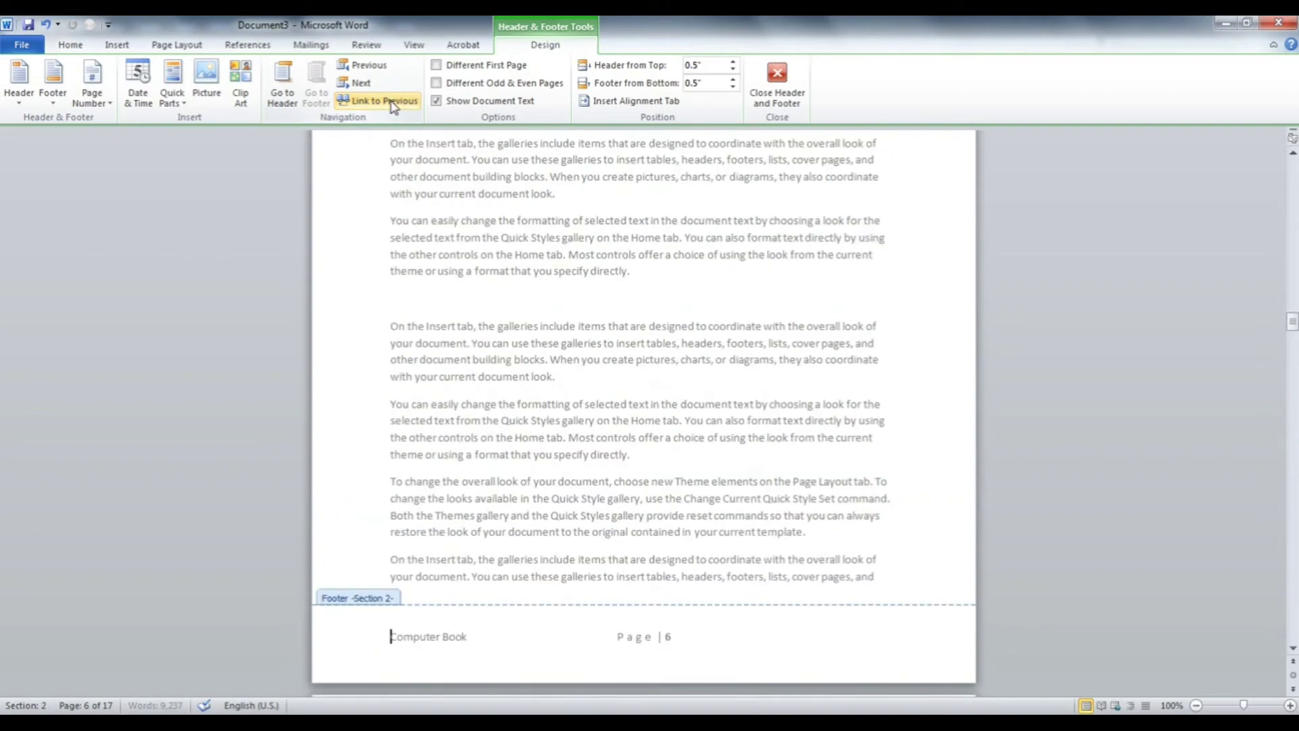
click(672, 638)
click(682, 638)
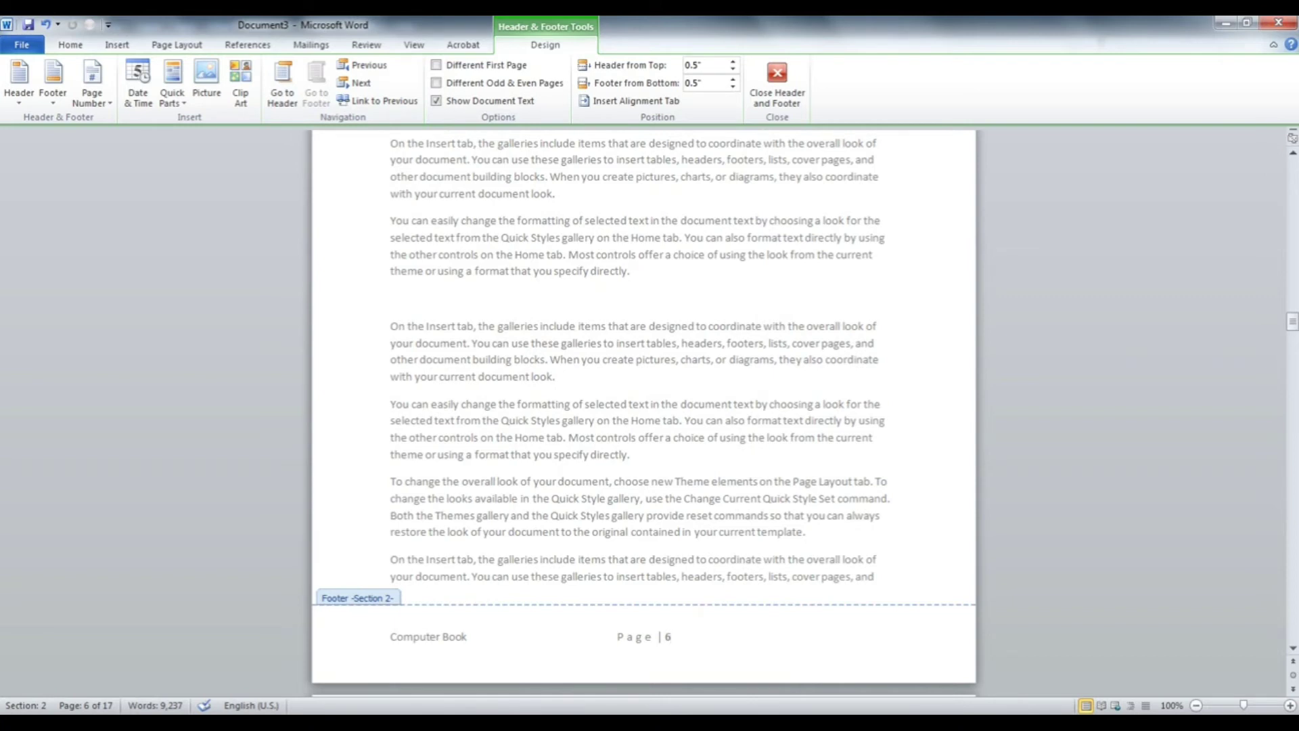
drag(673, 638, 653, 641)
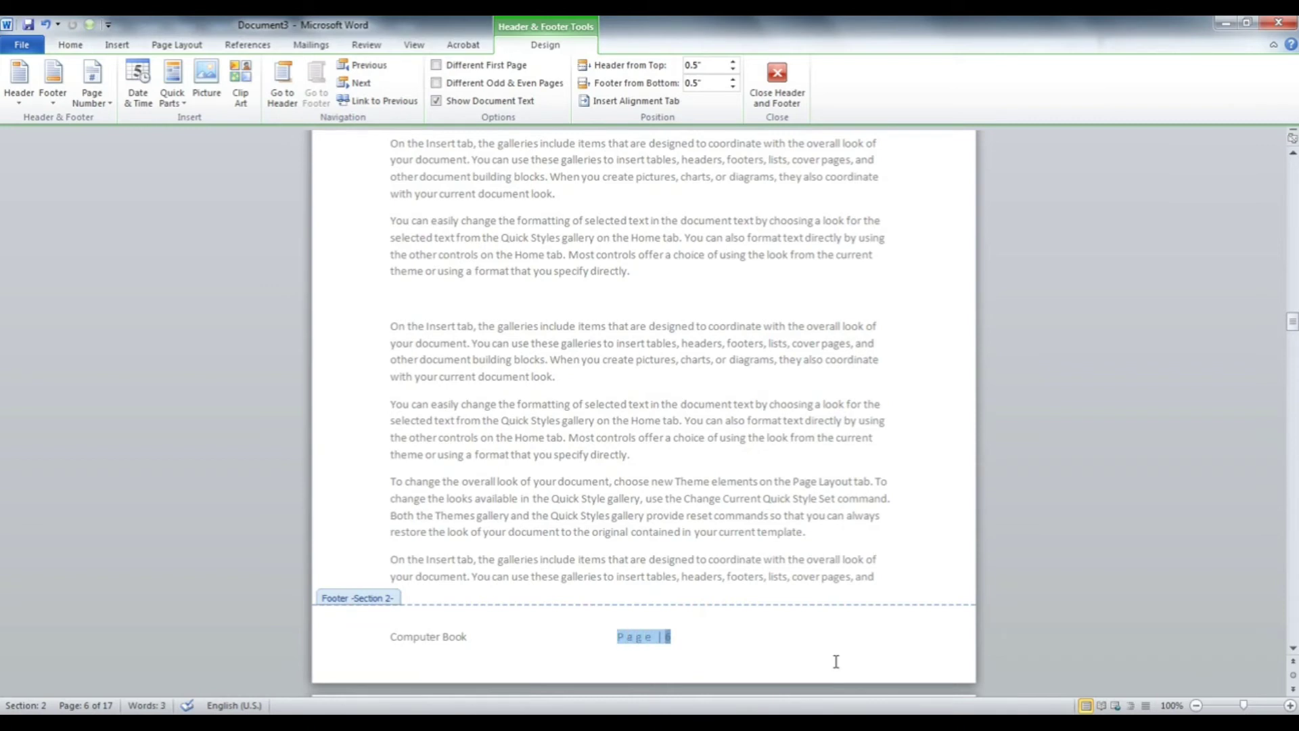
click(101, 101)
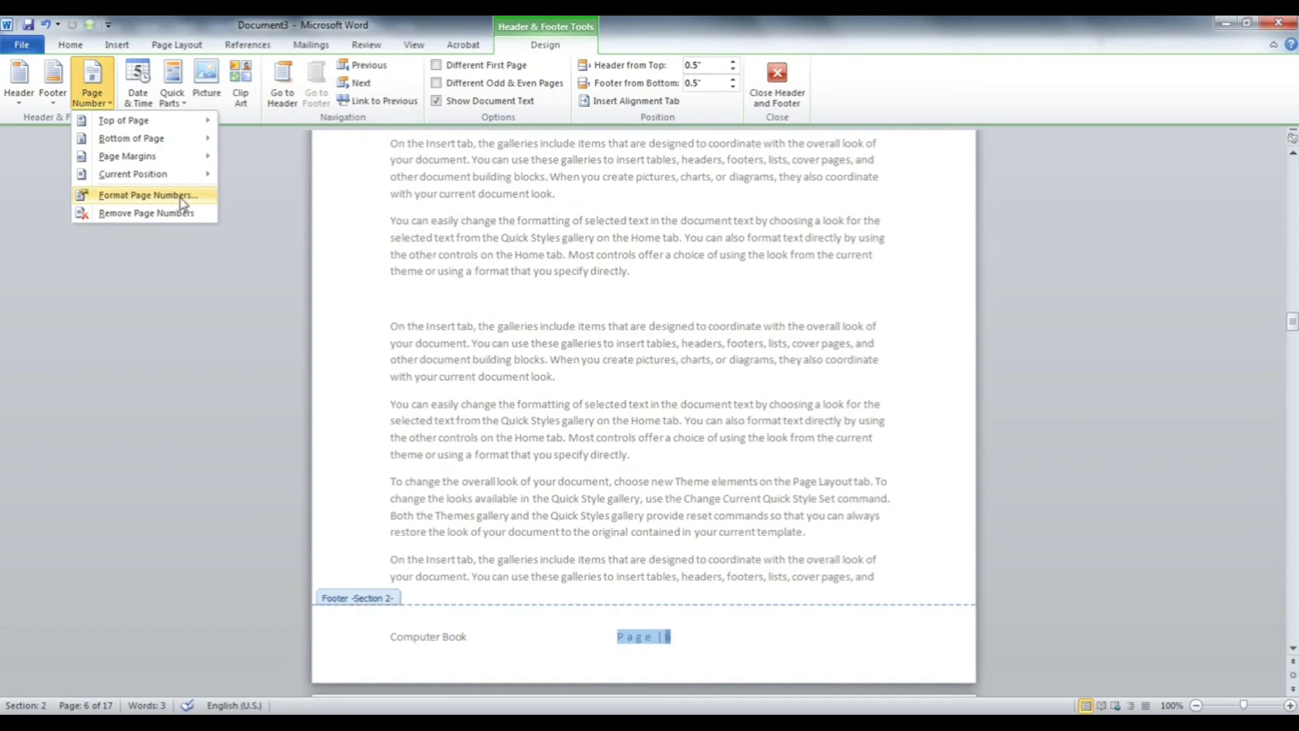
In Format Page Numbers, keep the 1, 2, 3 format and set Start at to 1.
click(172, 194)
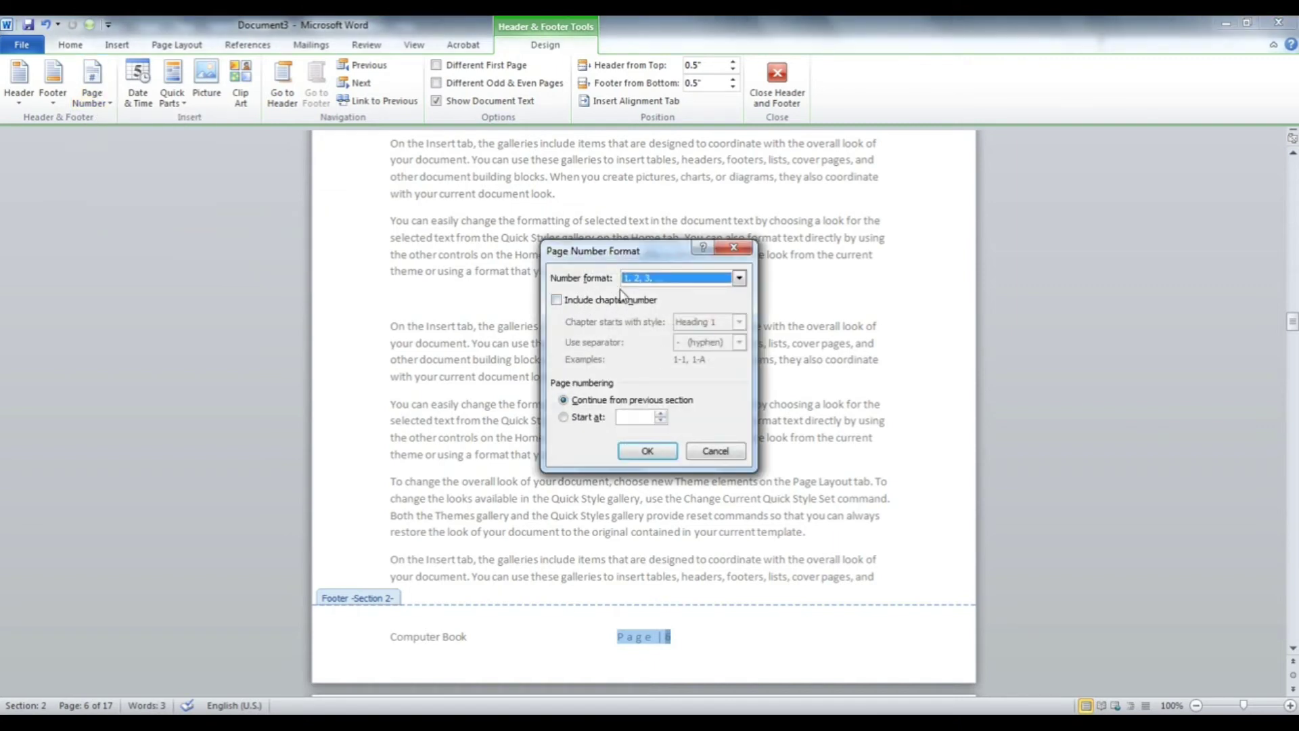
click(726, 280)
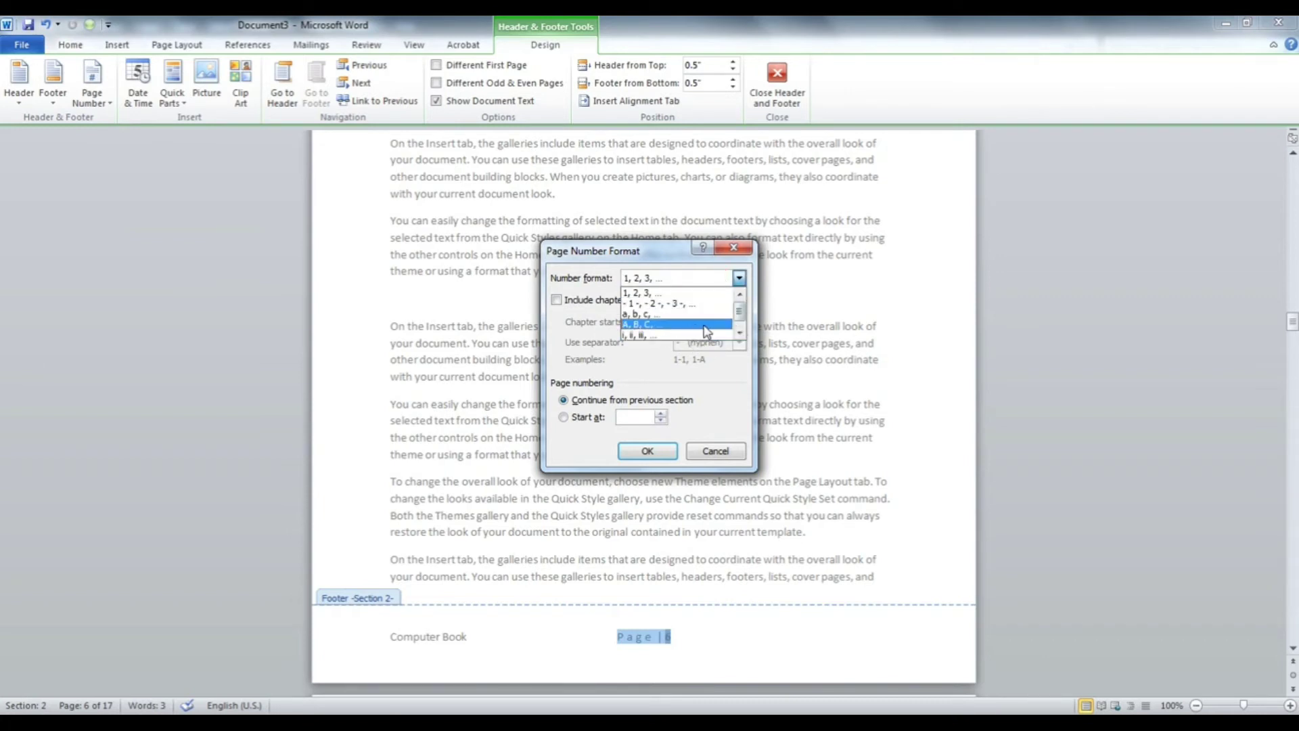
scroll(708, 332, down, 1)
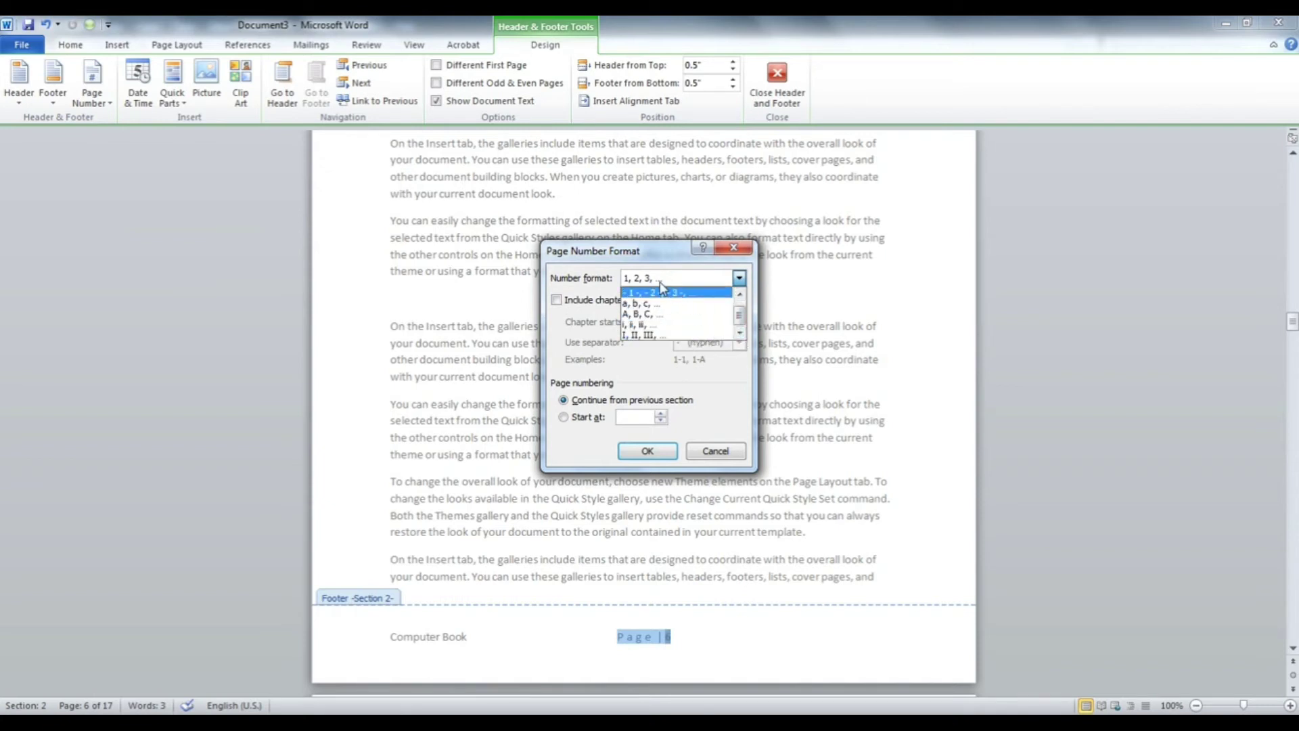
scroll(705, 289, up, 1)
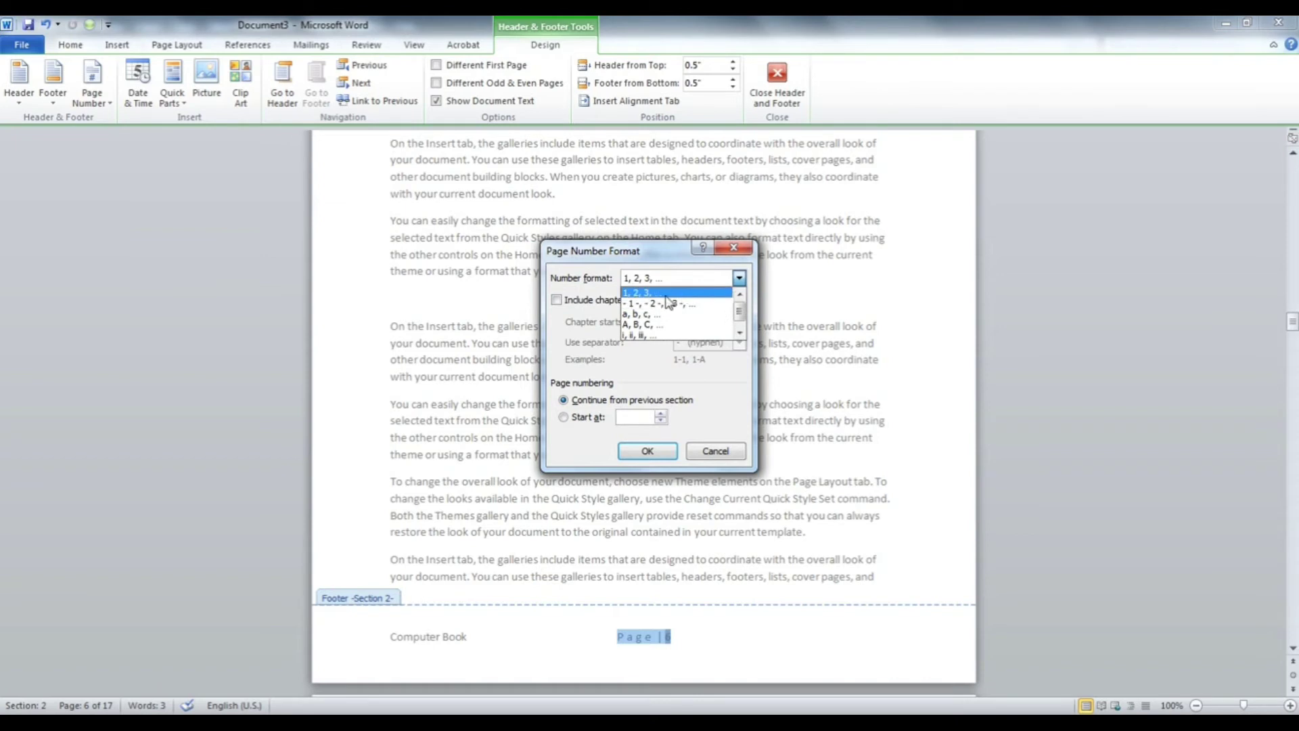
click(690, 293)
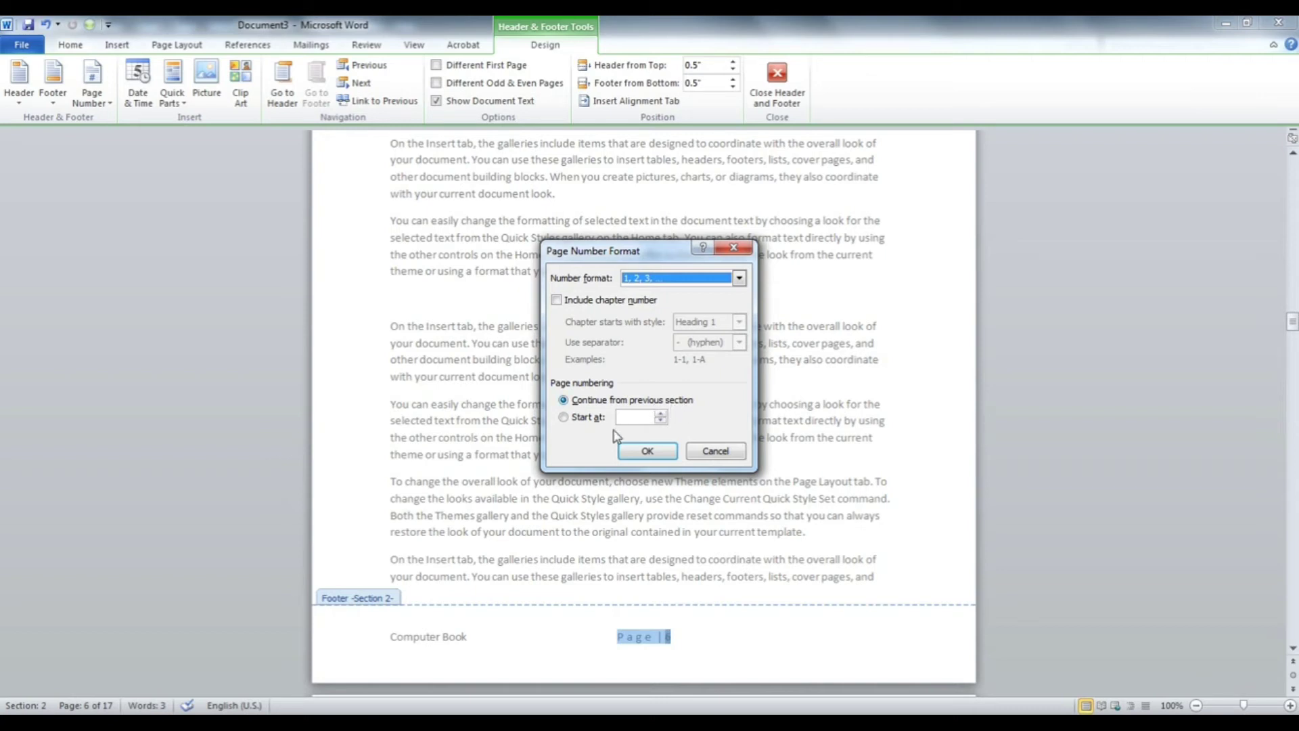
click(587, 417)
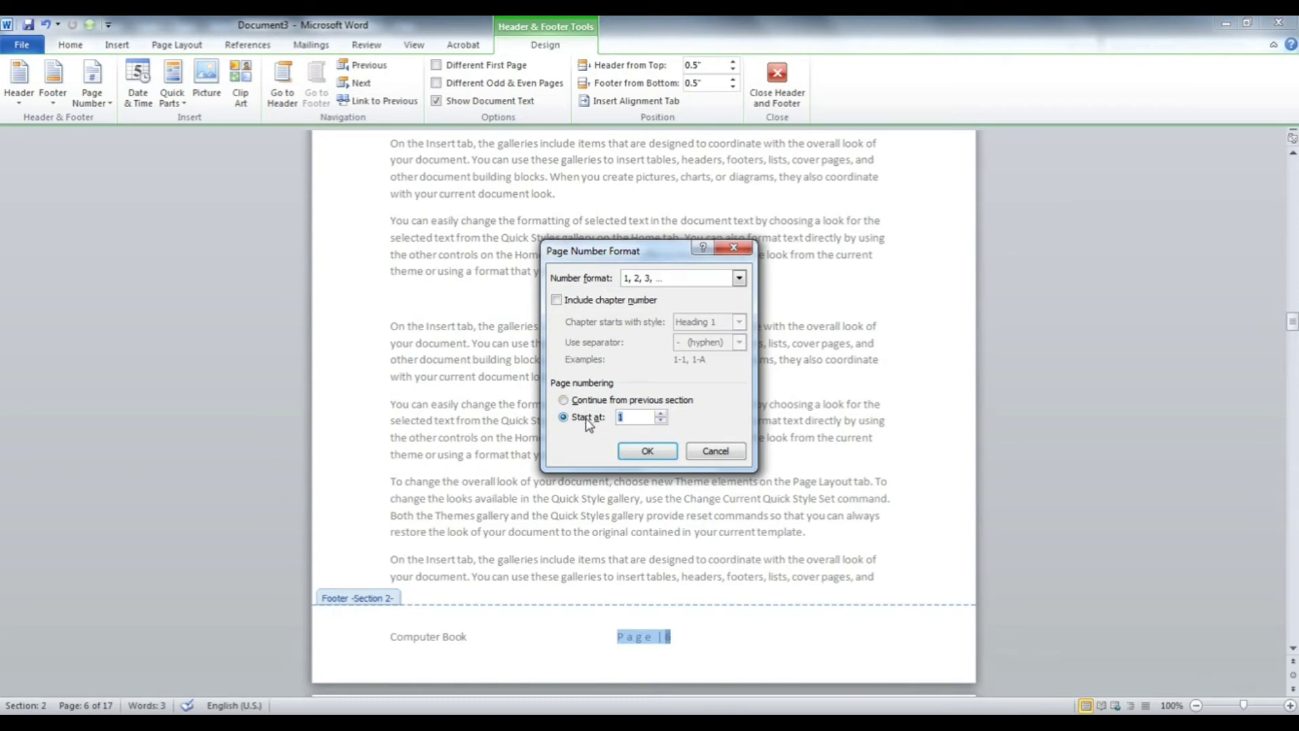
double_click(663, 413)
click(647, 452)
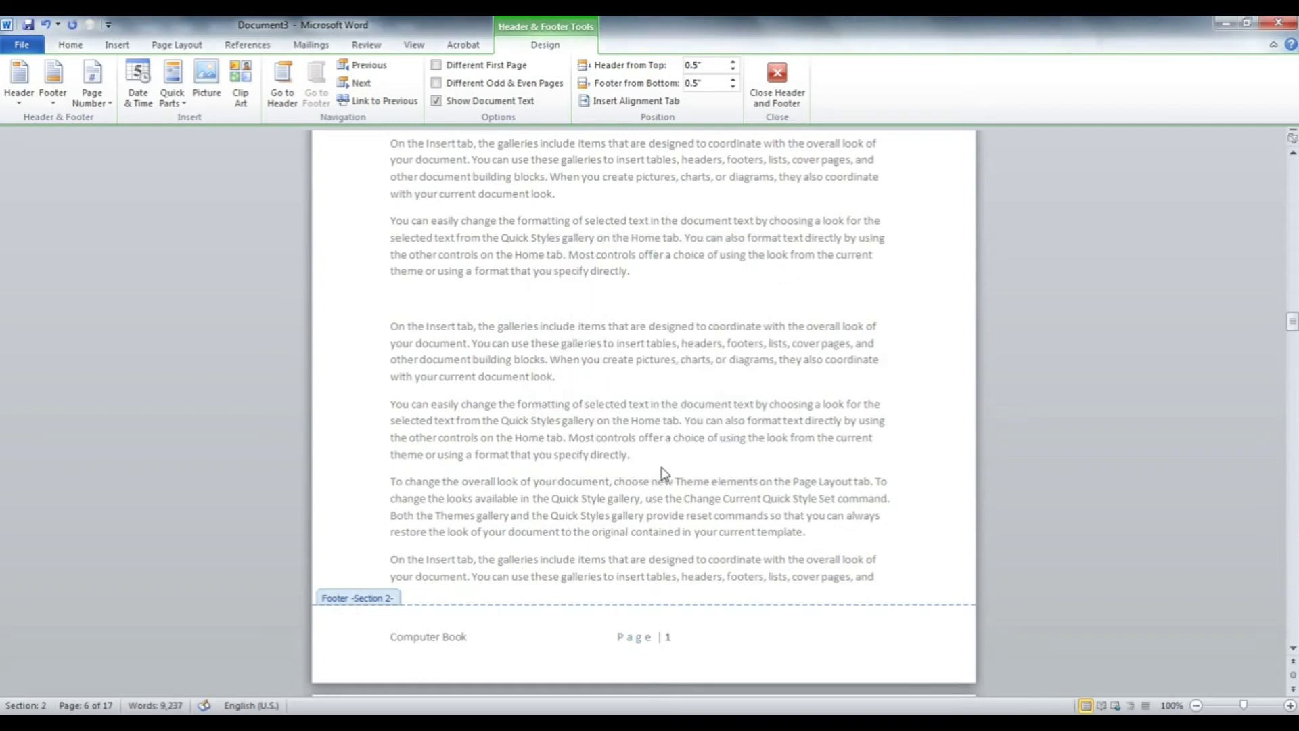
scroll(660, 467, up, 3)
scroll(670, 471, up, 5)
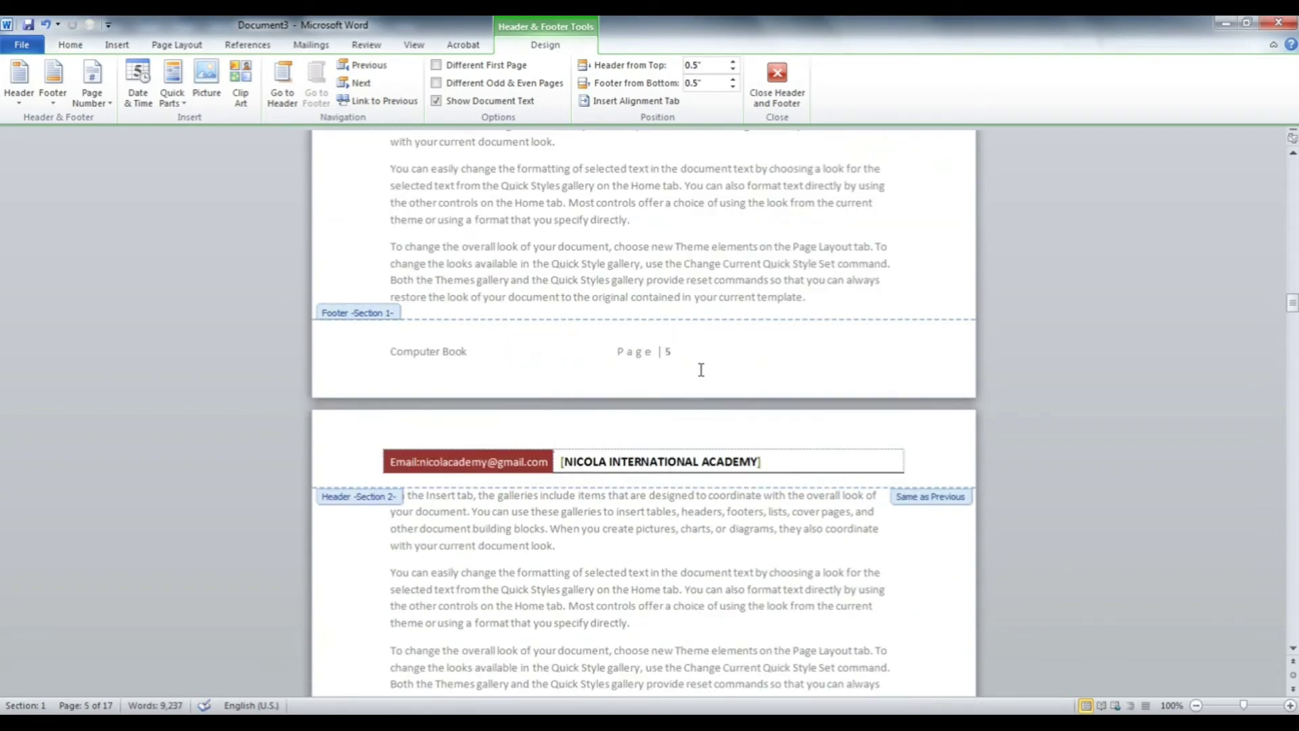
scroll(701, 379, down, 5)
scroll(707, 382, down, 5)
scroll(709, 386, down, 3)
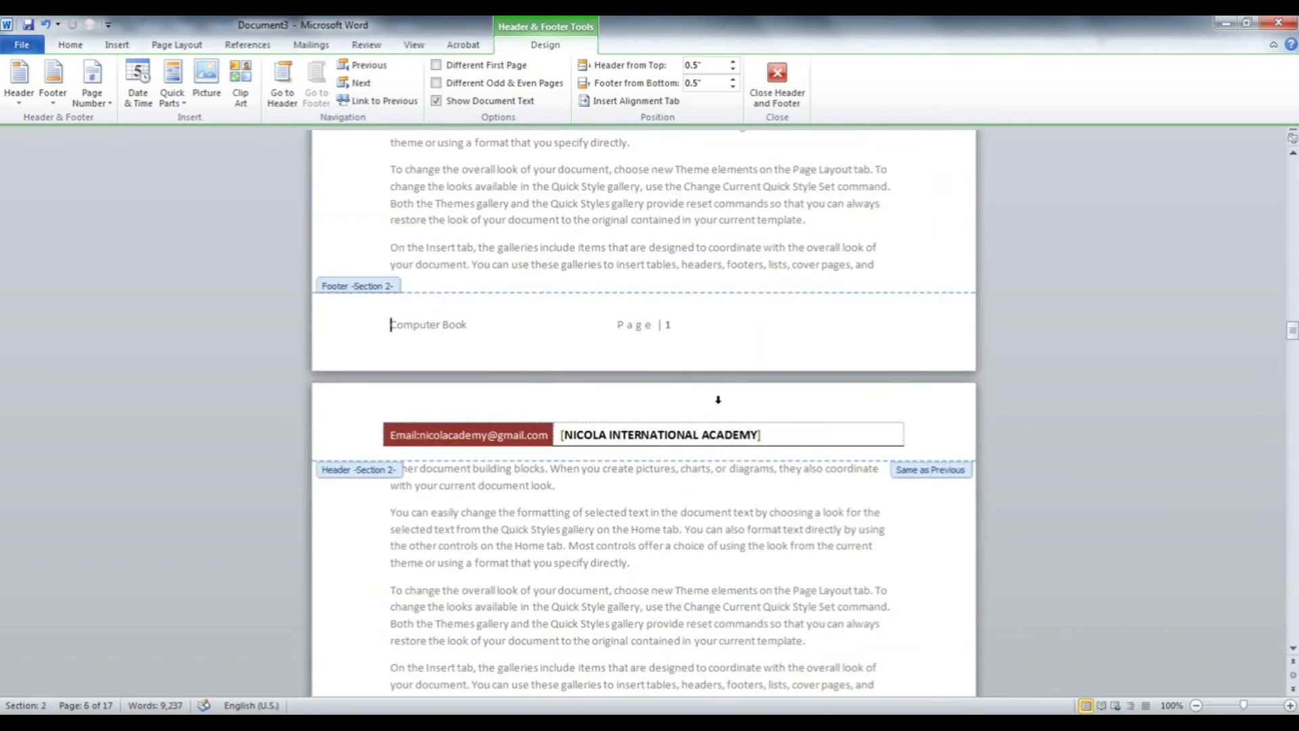
scroll(718, 399, down, 4)
scroll(731, 423, down, 7)
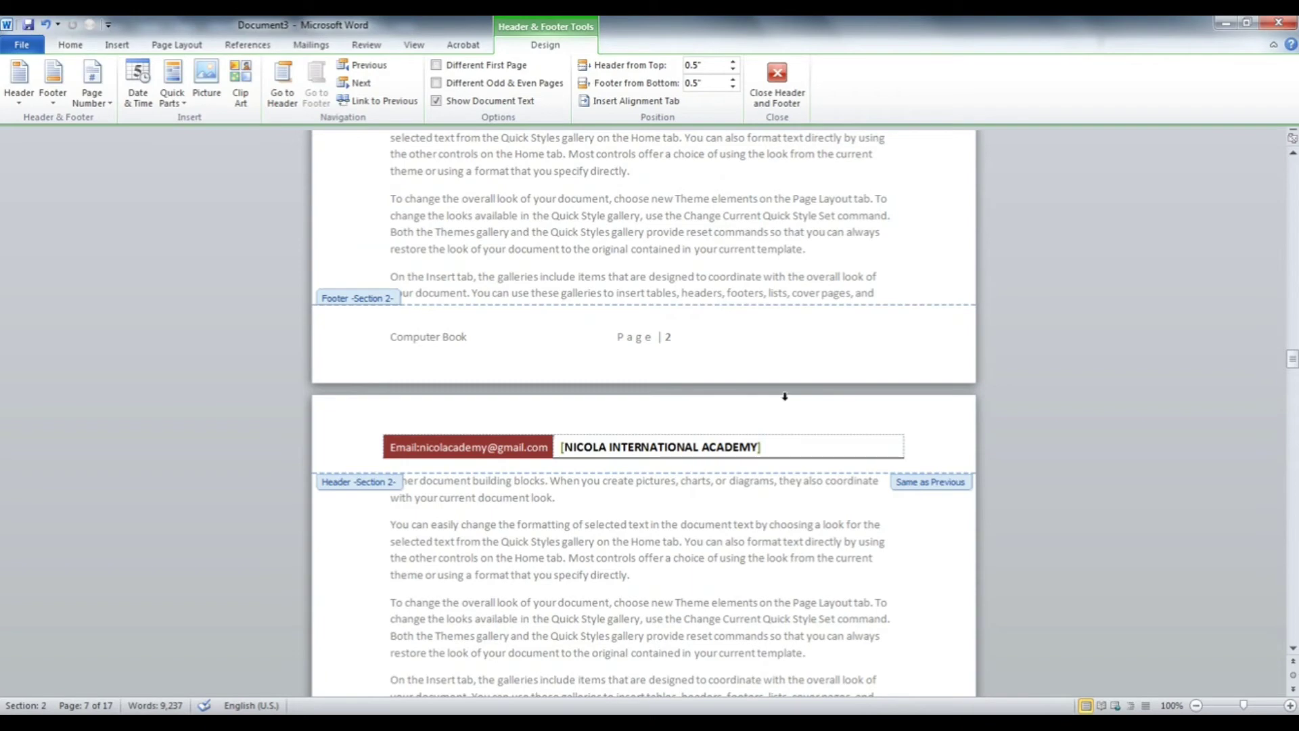
scroll(750, 406, up, 5)
scroll(748, 407, up, 2)
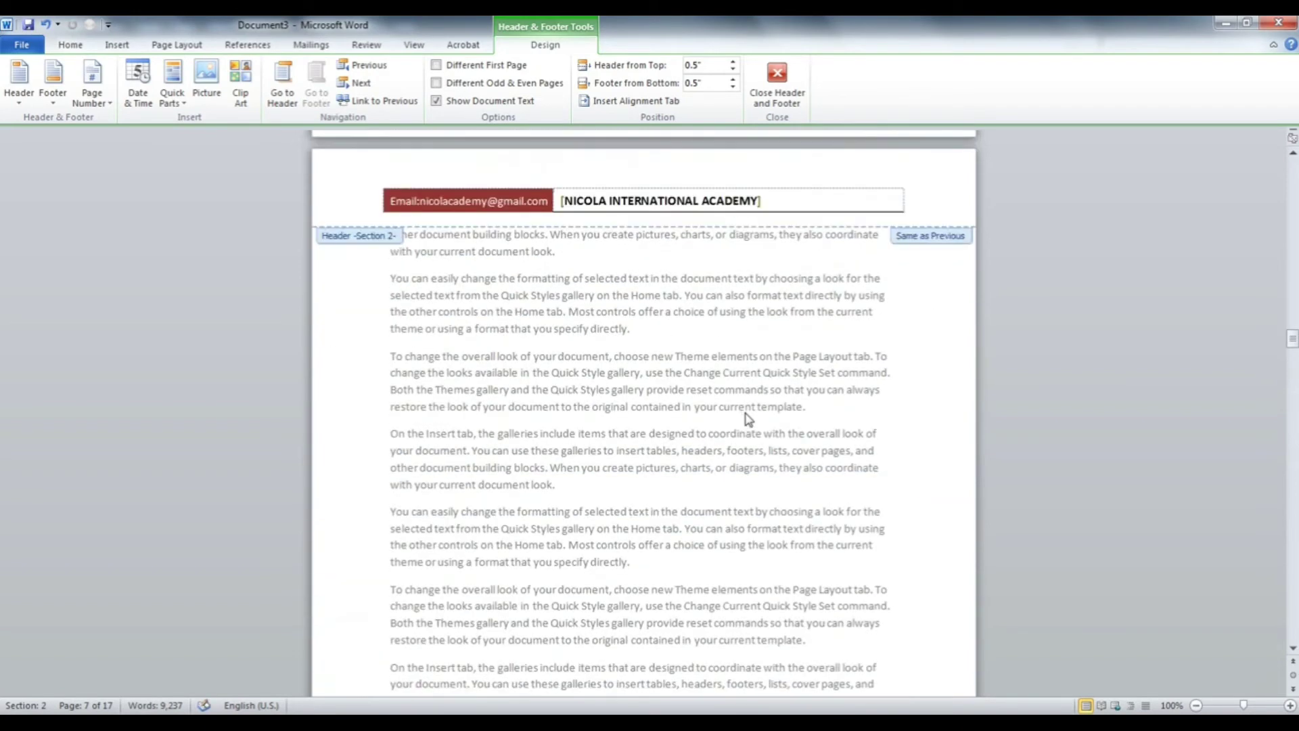
scroll(745, 409, up, 4)
scroll(745, 408, up, 1)
scroll(743, 416, up, 4)
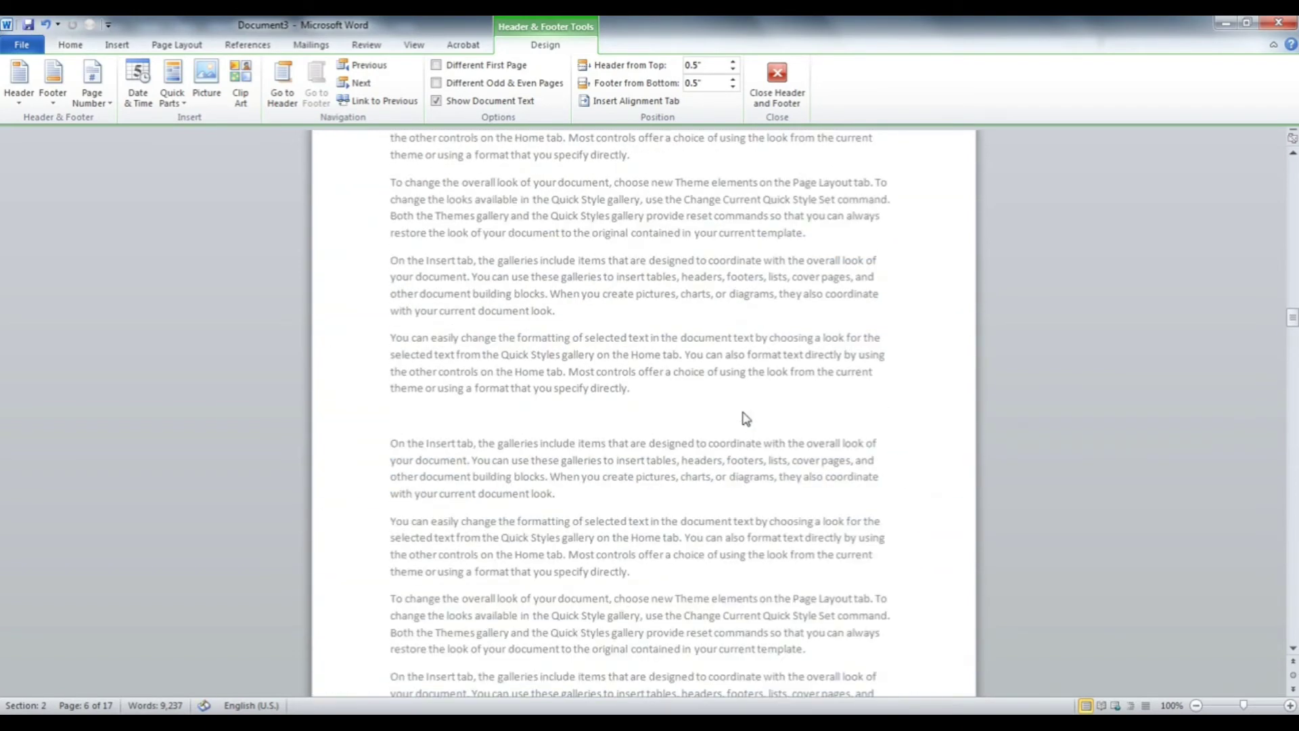
scroll(743, 419, up, 4)
scroll(738, 406, up, 2)
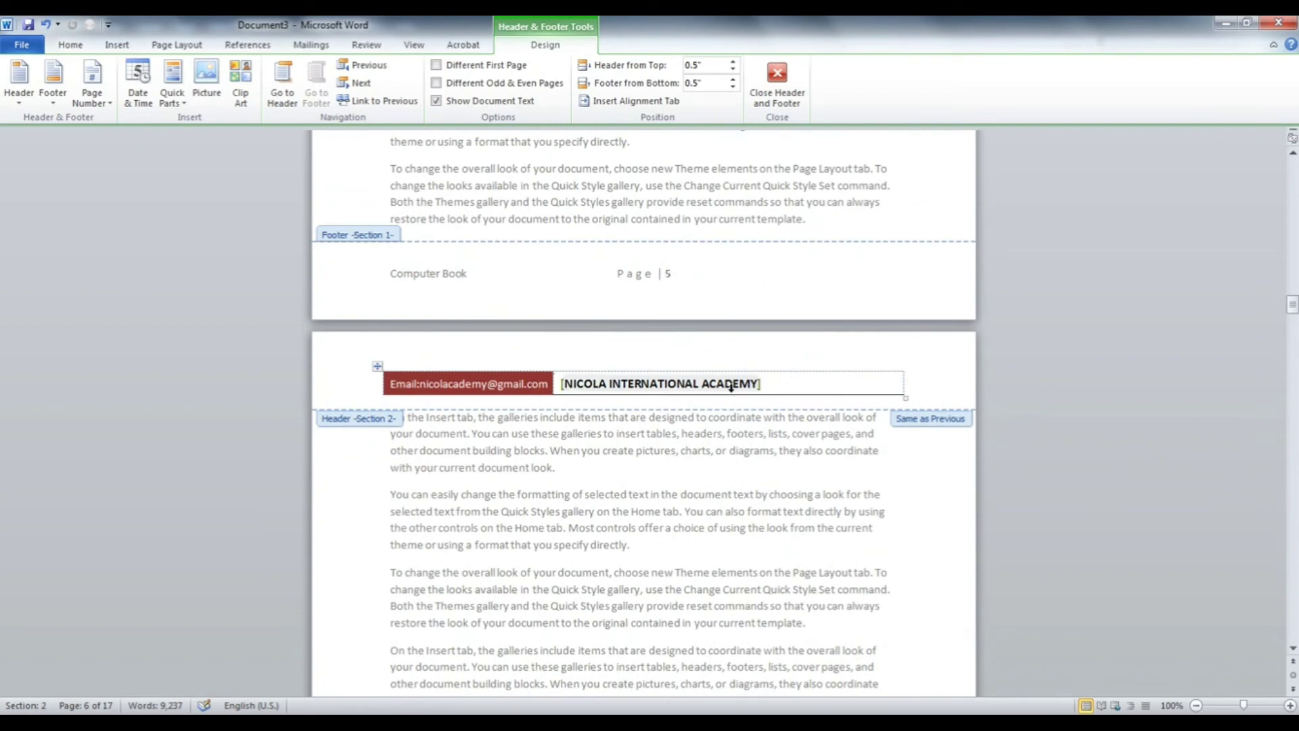
click(685, 384)
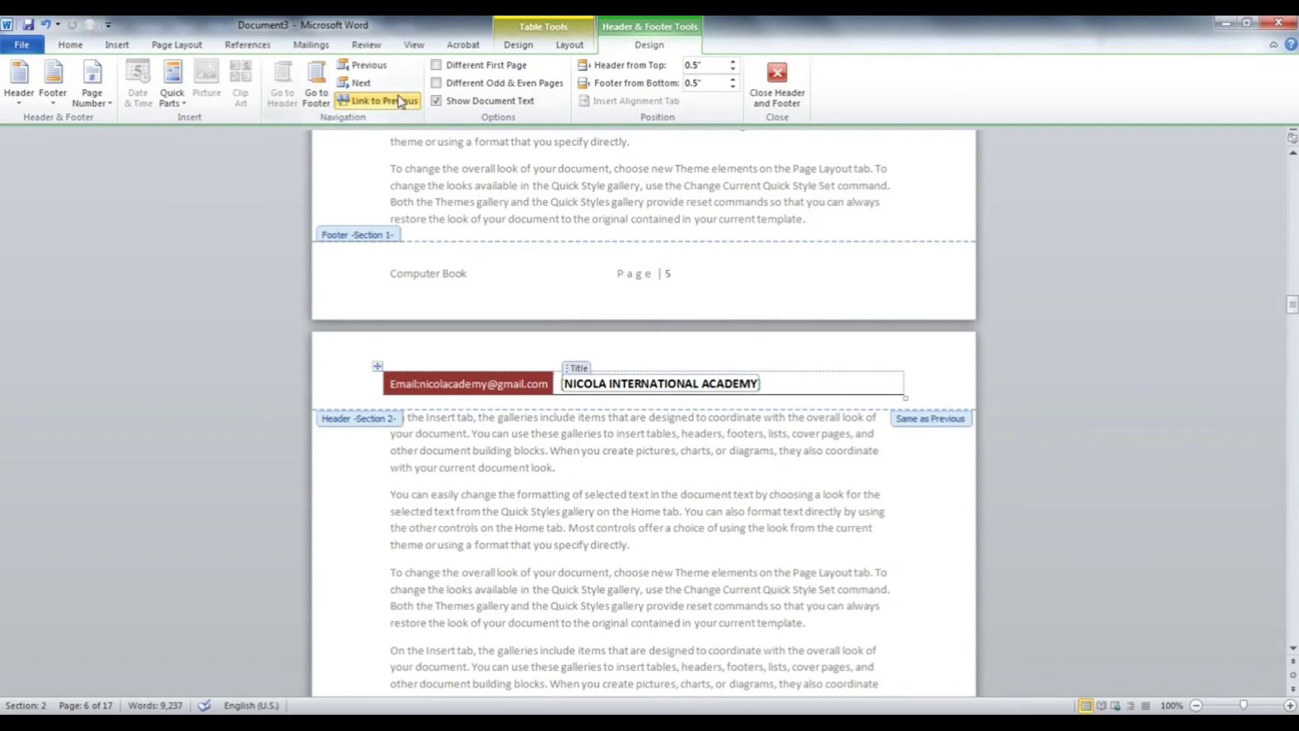
Unlink the section 2 header from section 1 and retitle it NICOLA OPEN COLLEGE.
click(398, 102)
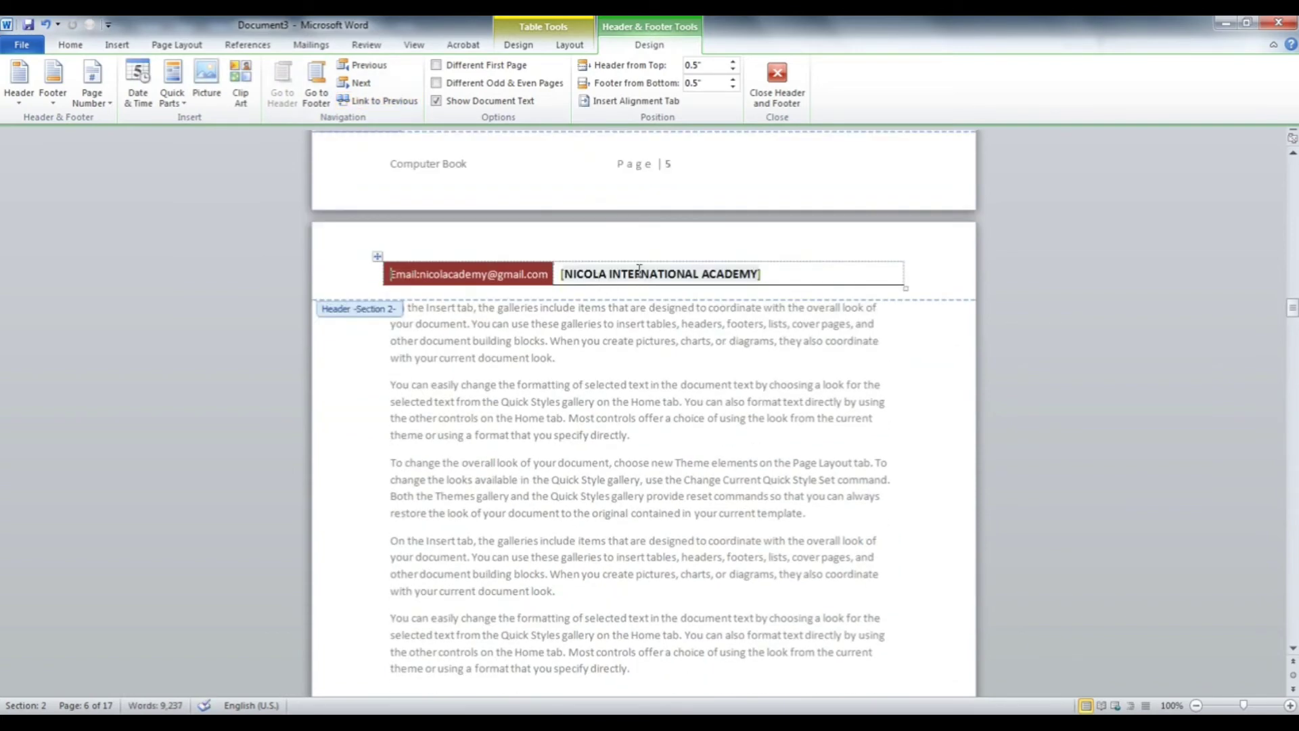
click(638, 272)
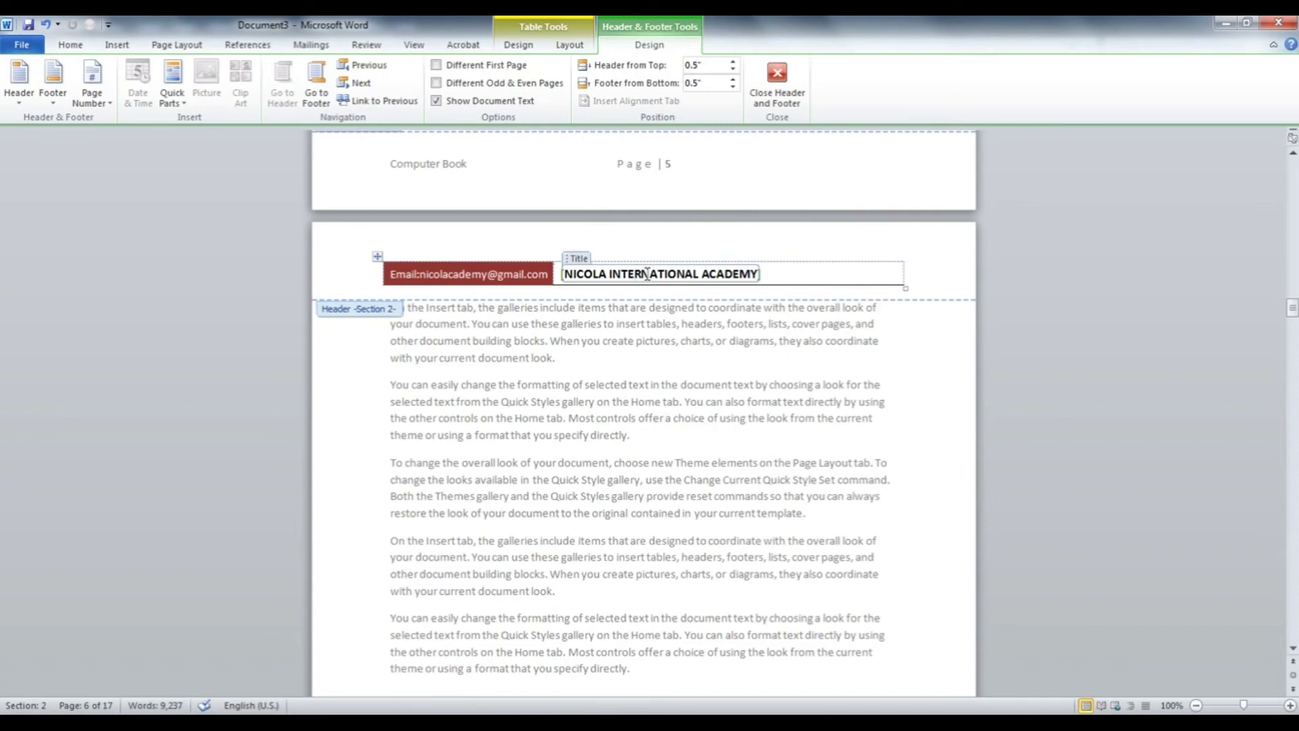
scroll(647, 274, up, 3)
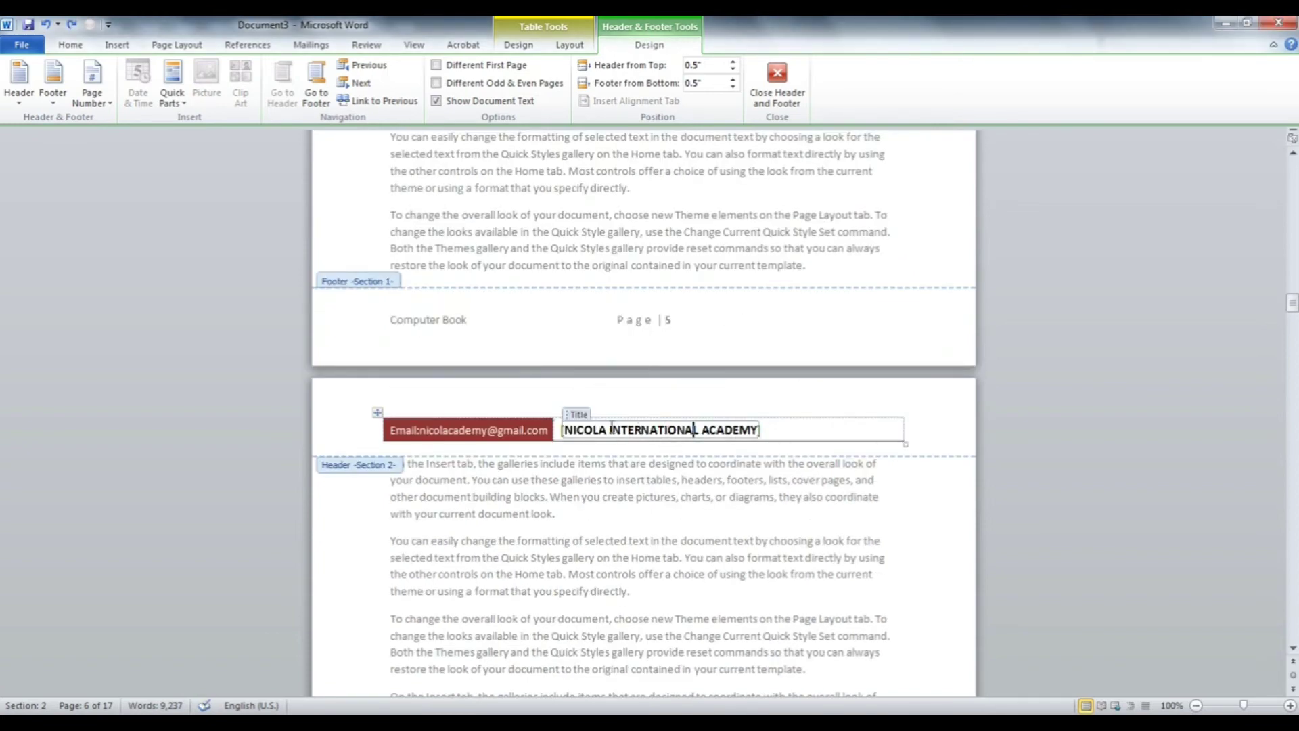
drag(609, 428, 758, 436)
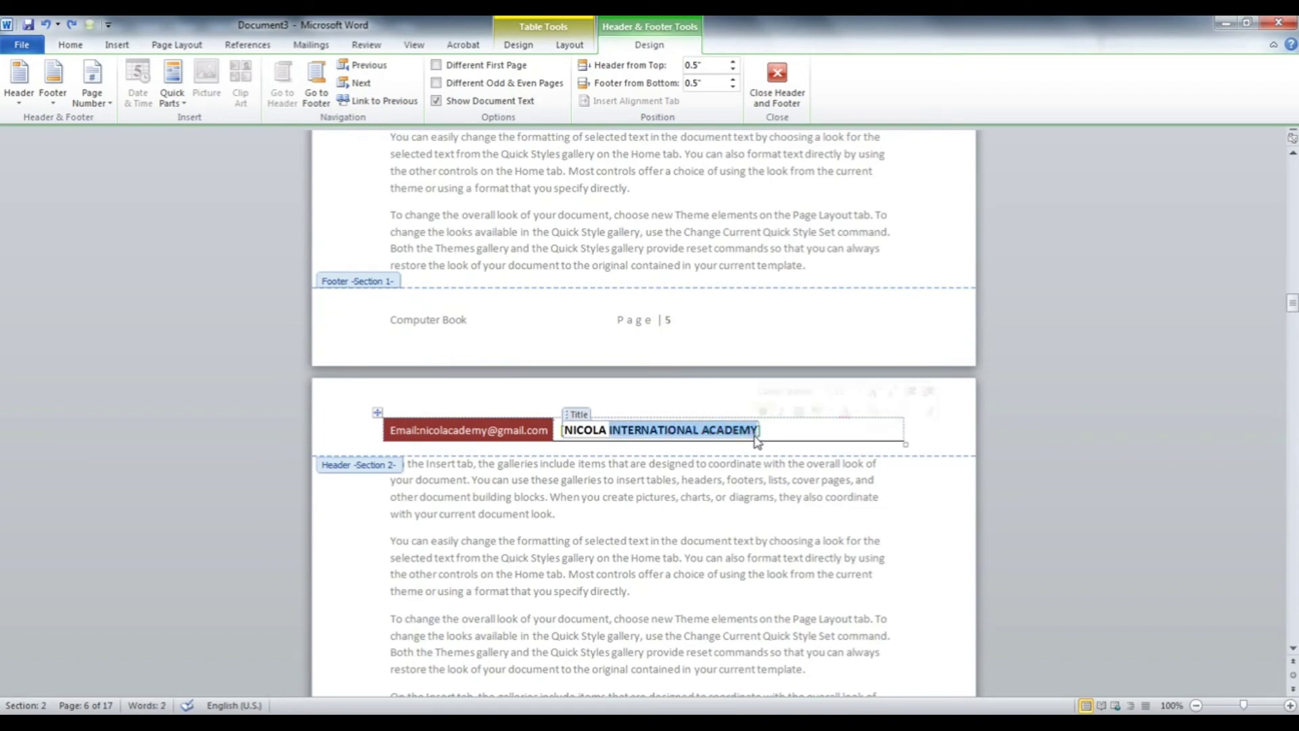
text(OPEN C)
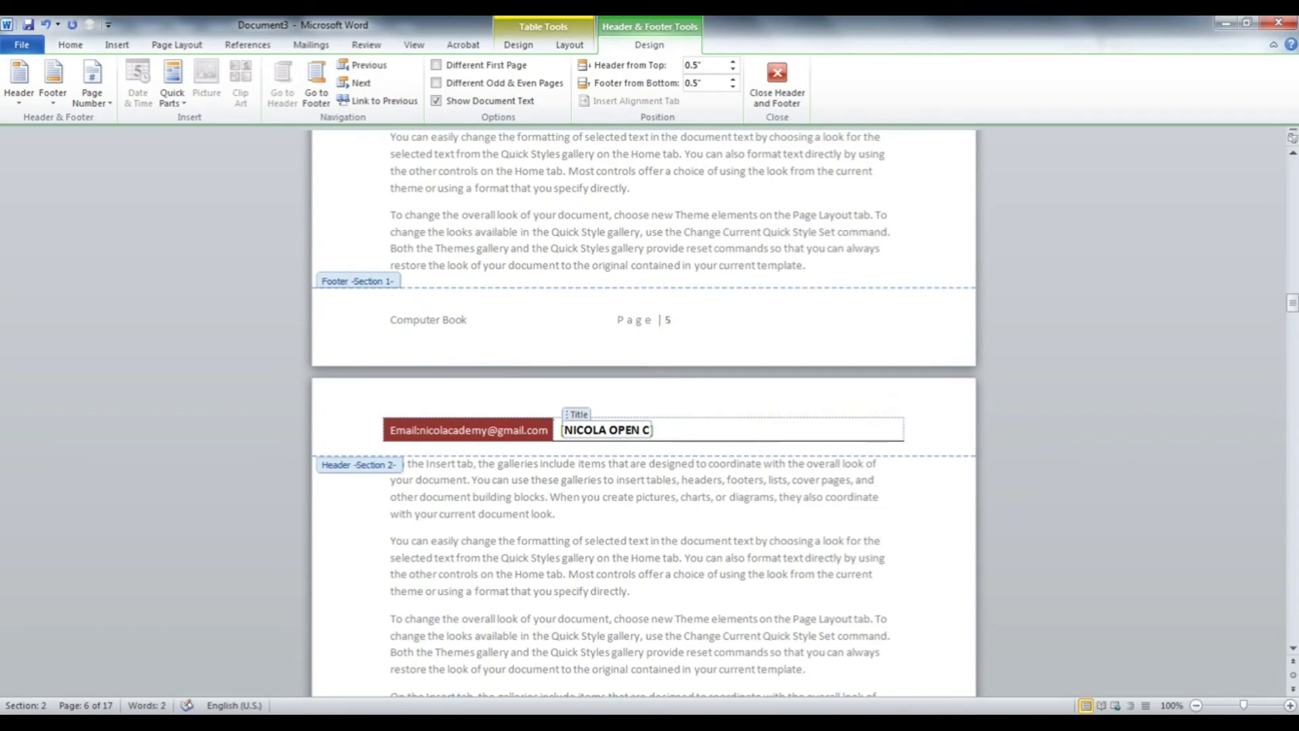
text(OLLEGE)
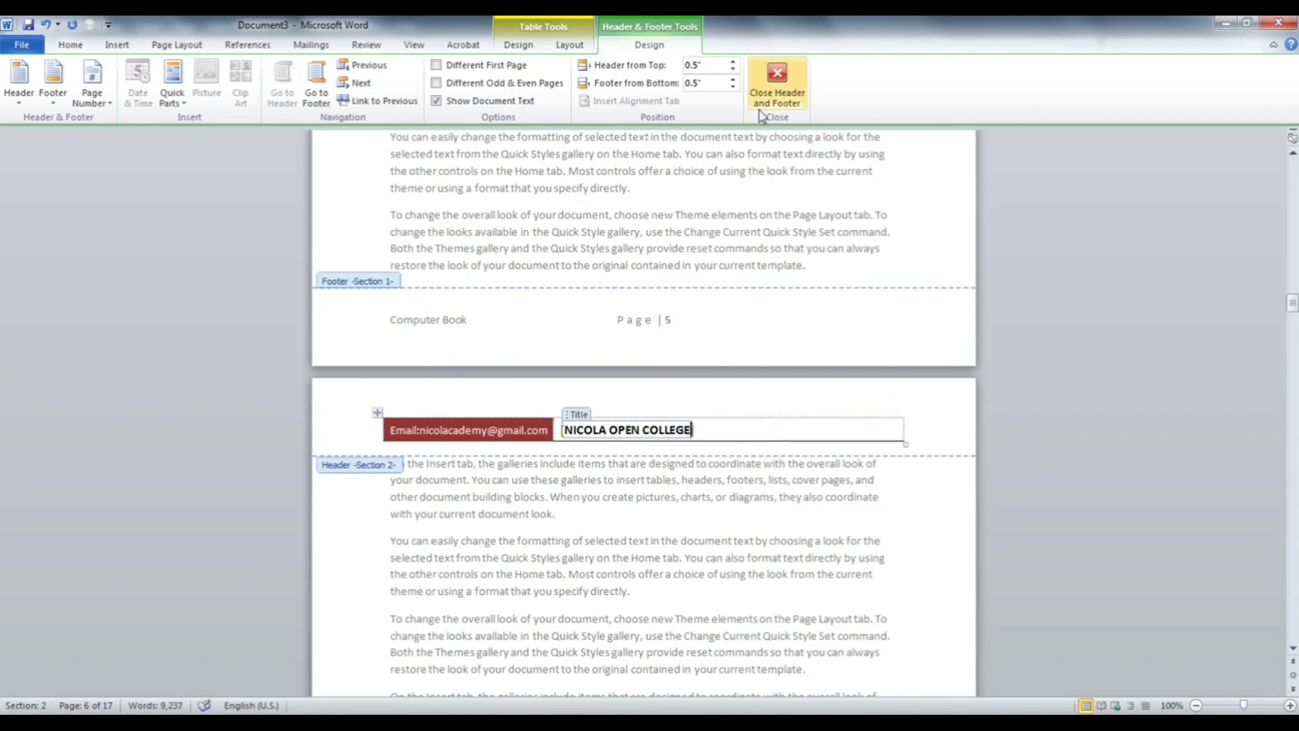
scroll(737, 474, up, 7)
Scroll through the pages to compare the section 1 and section 2 headers.
scroll(711, 440, up, 7)
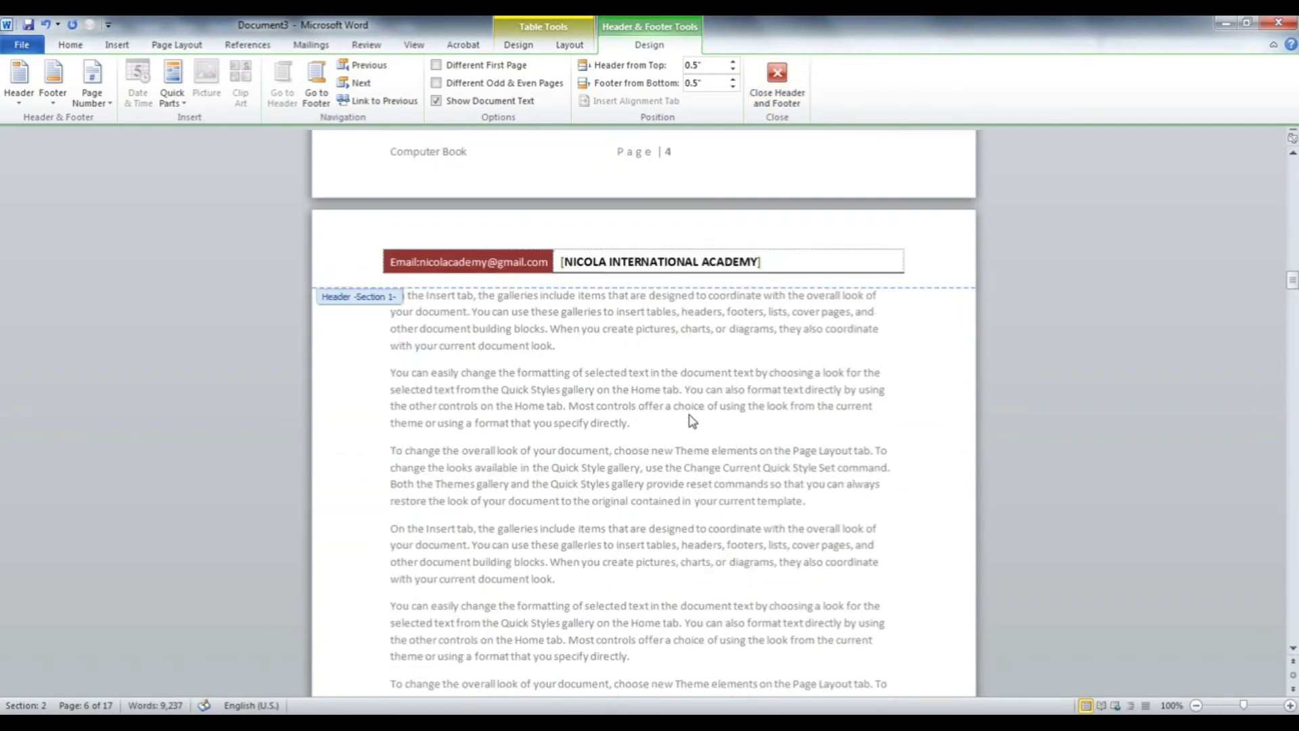
scroll(674, 223, up, 3)
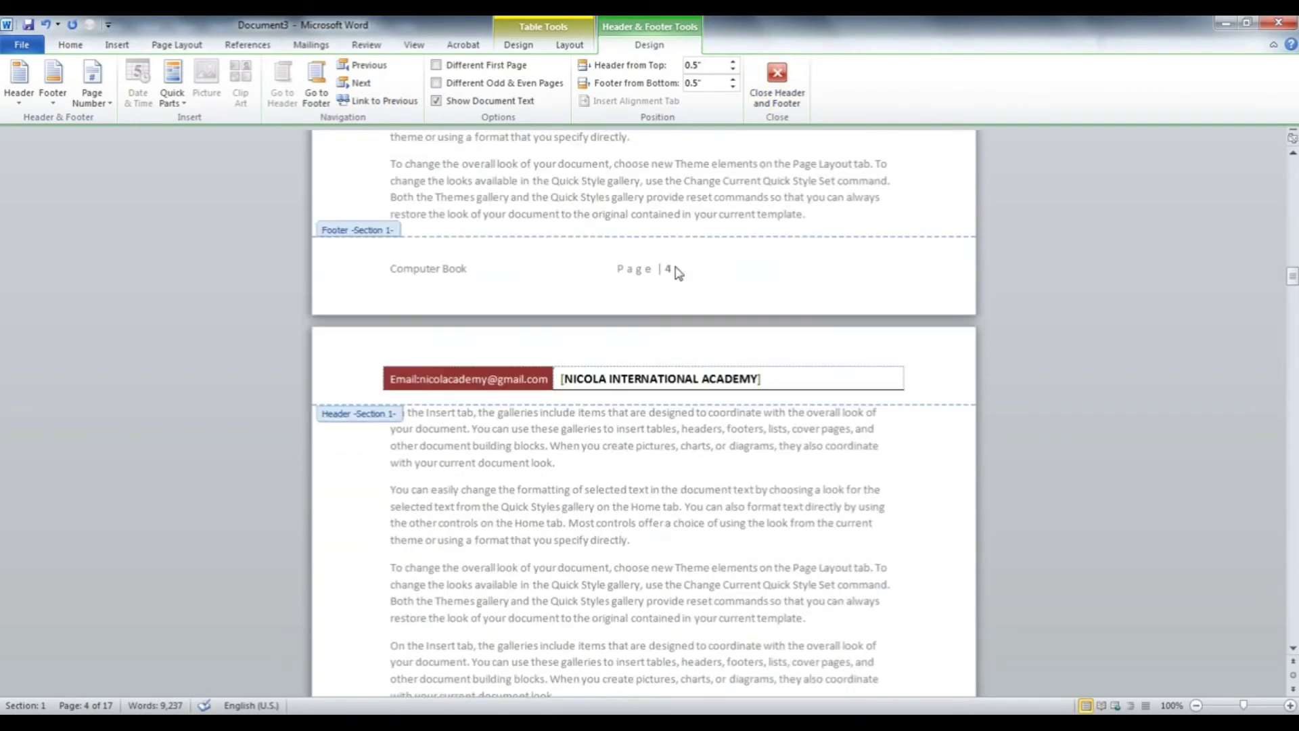
scroll(676, 270, up, 1)
scroll(772, 430, down, 5)
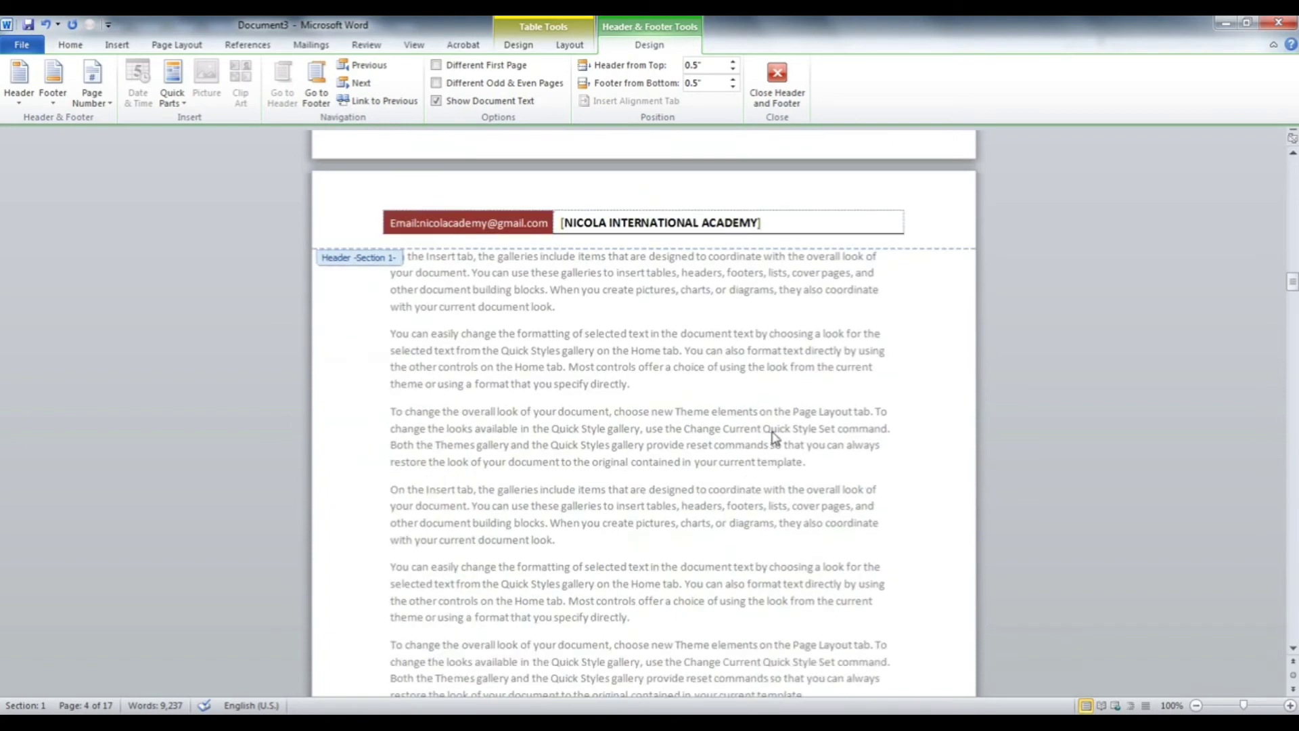
scroll(744, 399, down, 3)
scroll(744, 399, down, 3)
scroll(744, 400, down, 3)
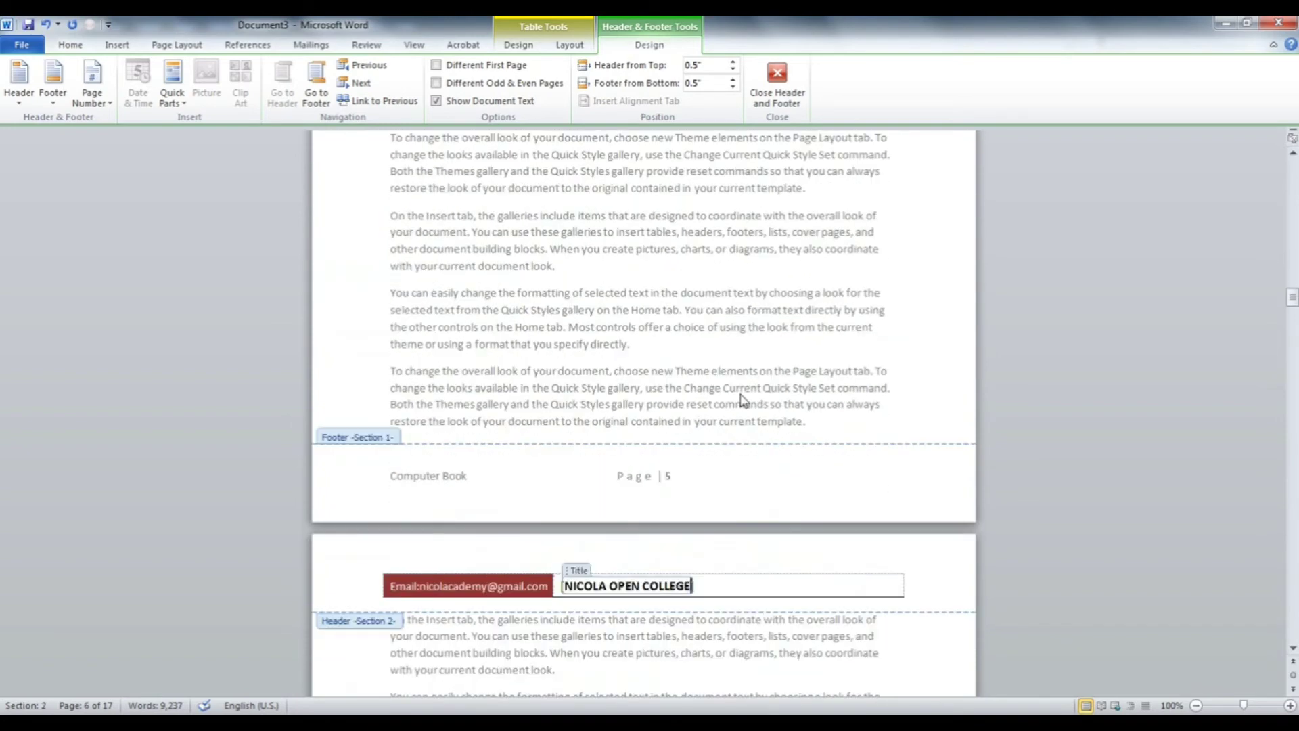
scroll(697, 474, down, 4)
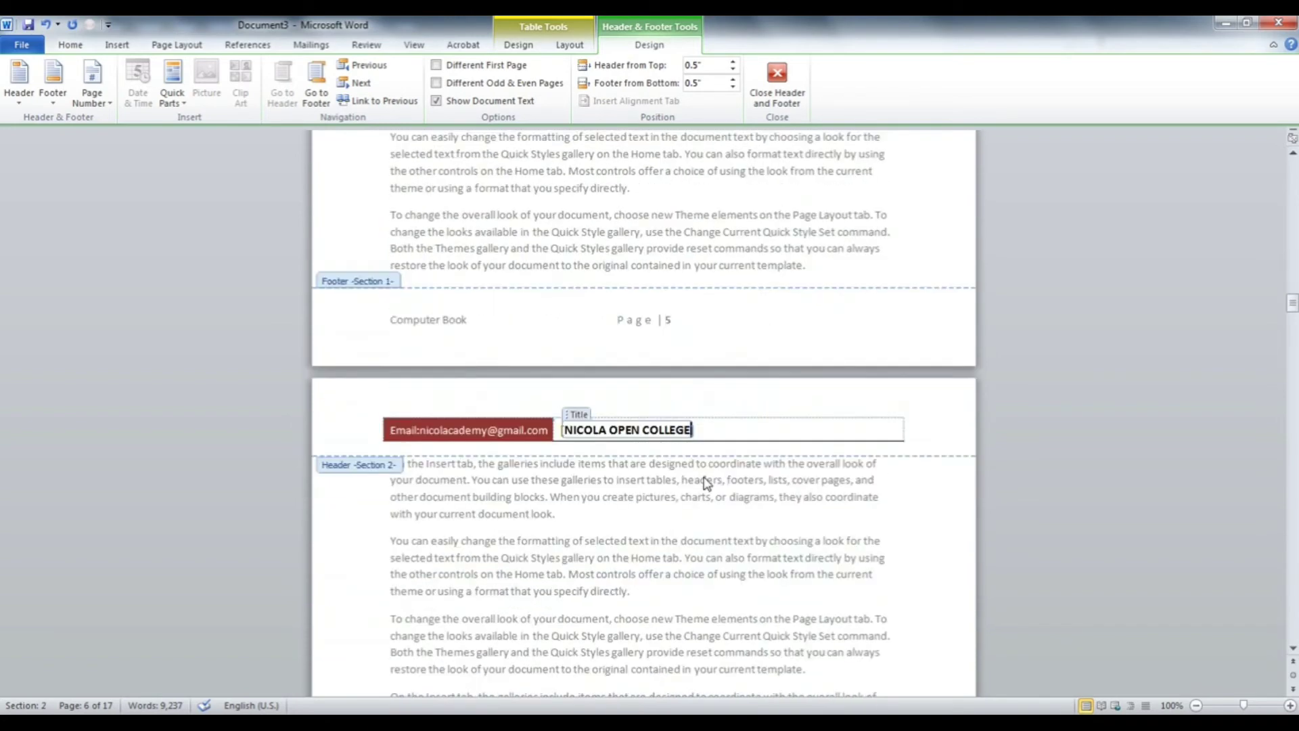
scroll(620, 449, down, 3)
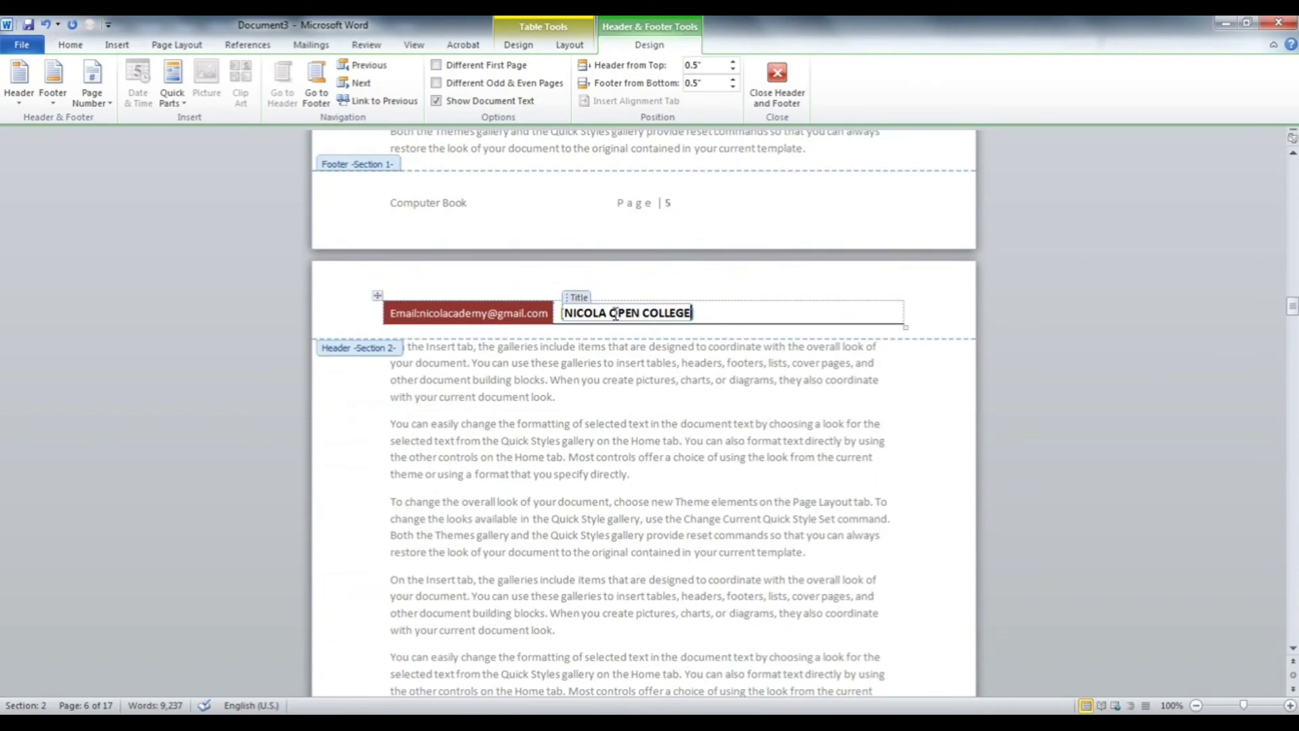
scroll(718, 352, down, 4)
scroll(697, 433, down, 4)
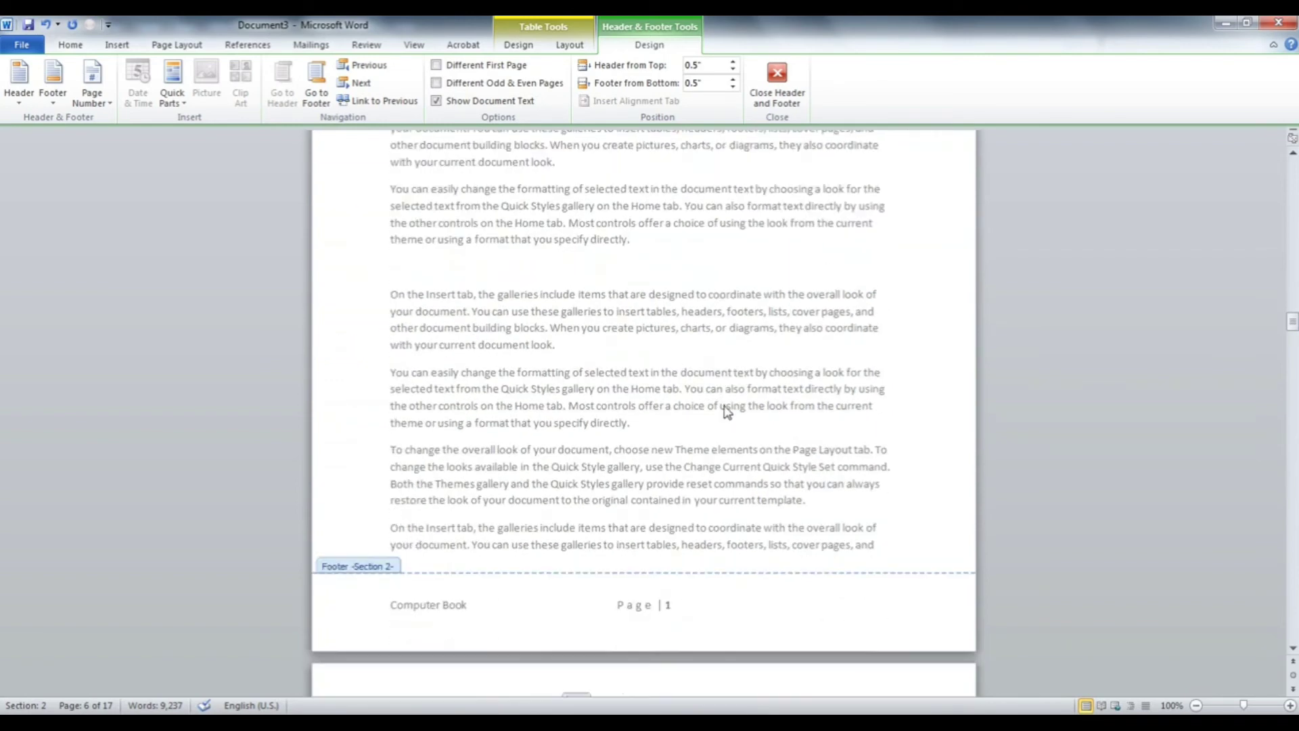
scroll(690, 461, down, 4)
scroll(687, 467, down, 5)
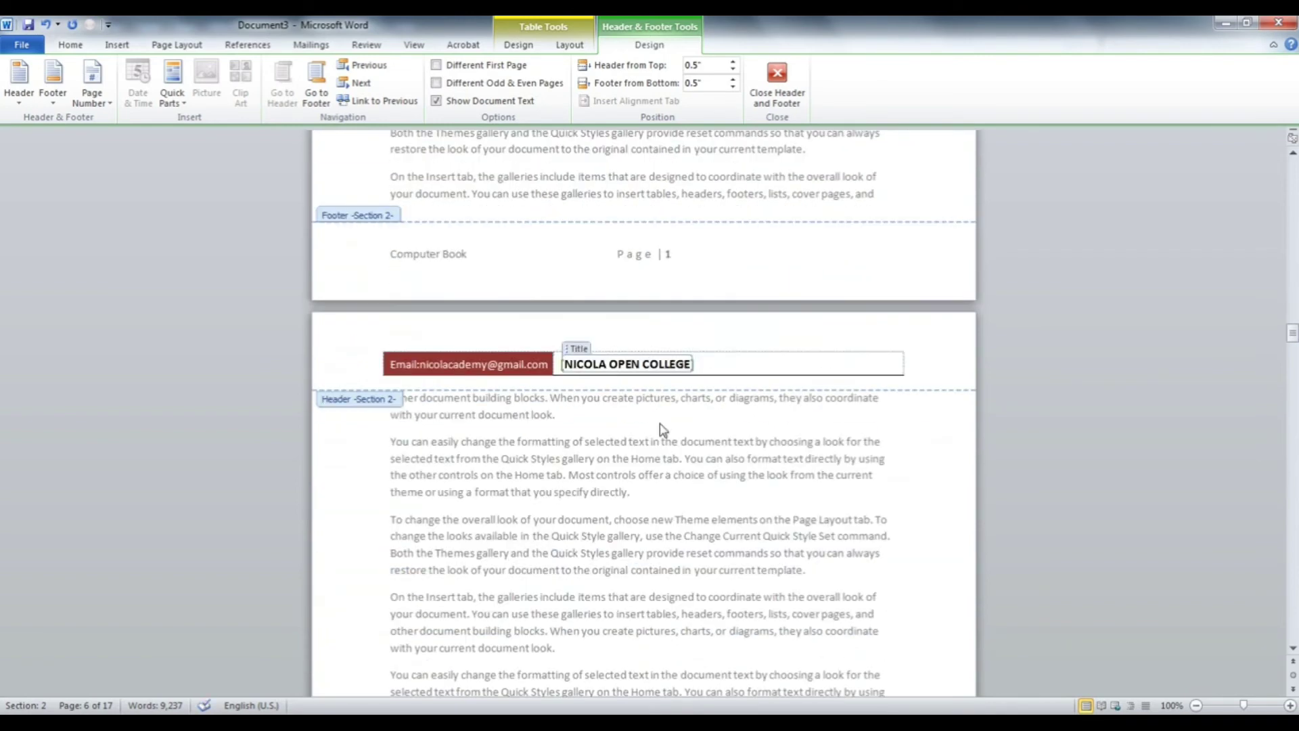
scroll(640, 386, down, 6)
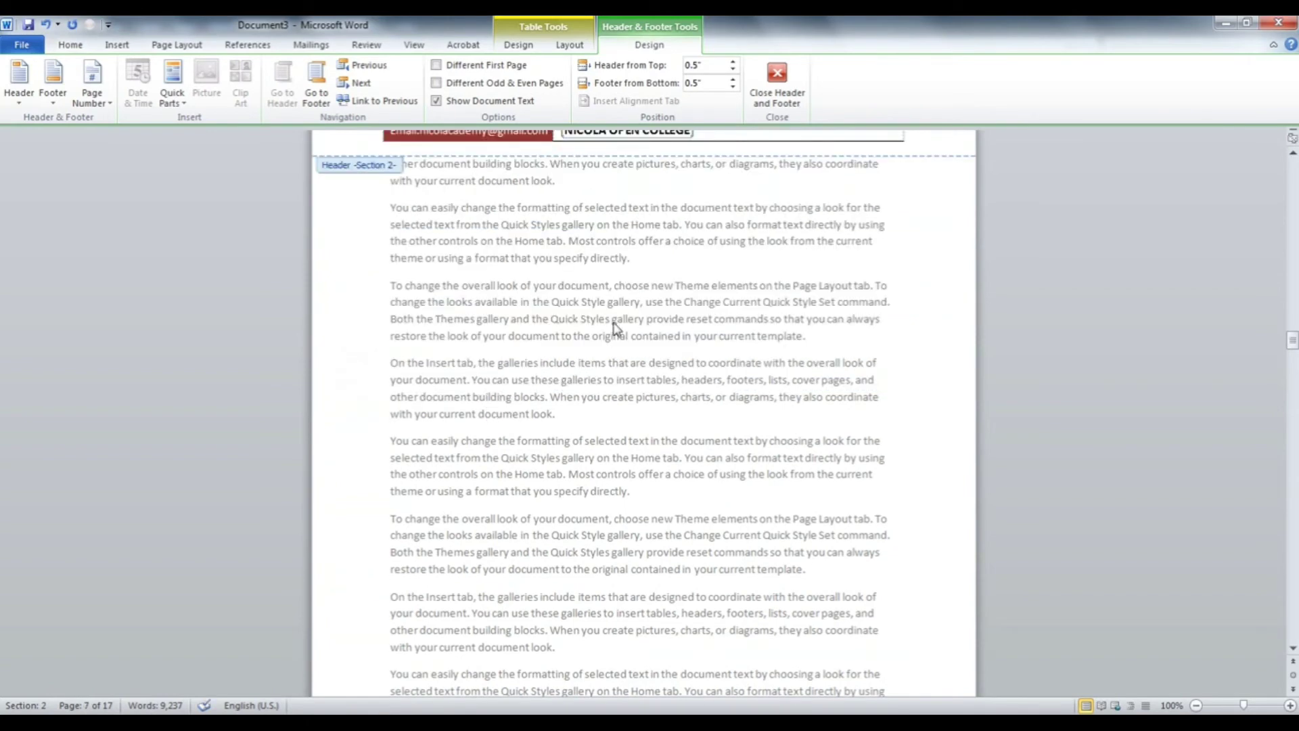
scroll(572, 532, up, 6)
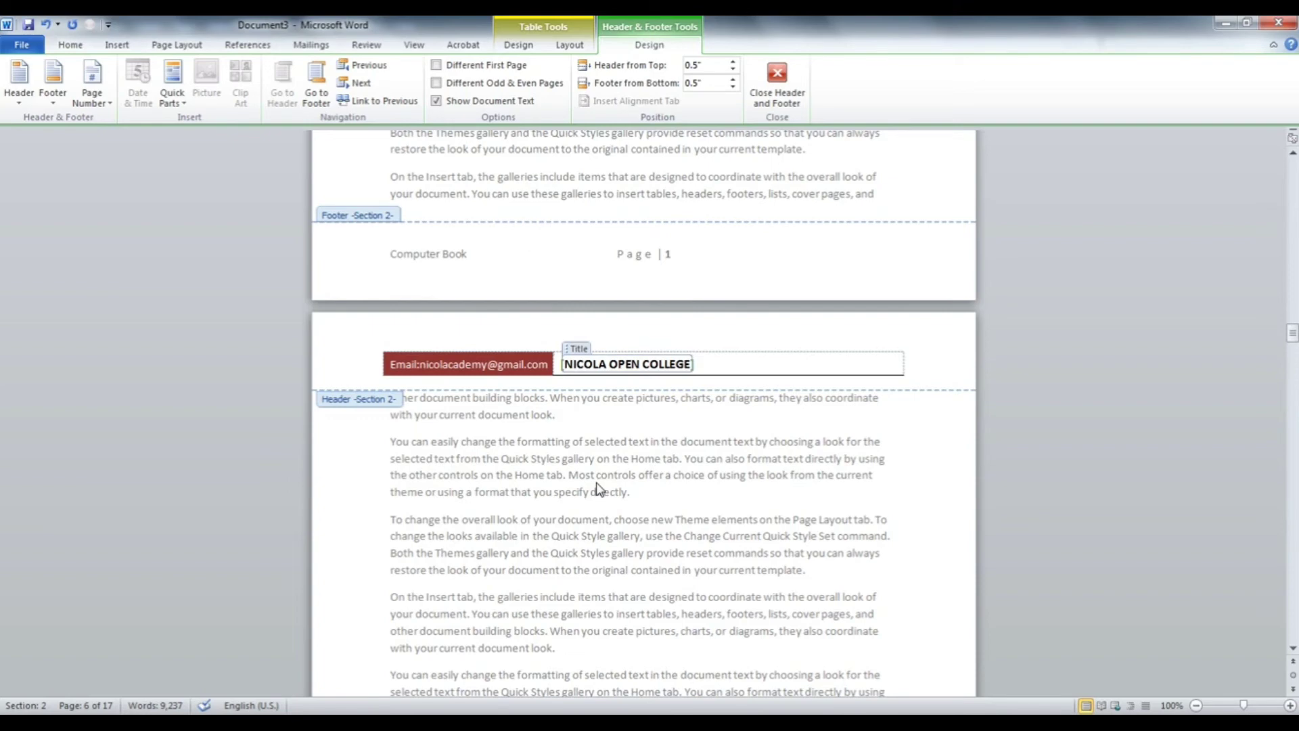
scroll(598, 488, up, 1)
scroll(612, 456, up, 5)
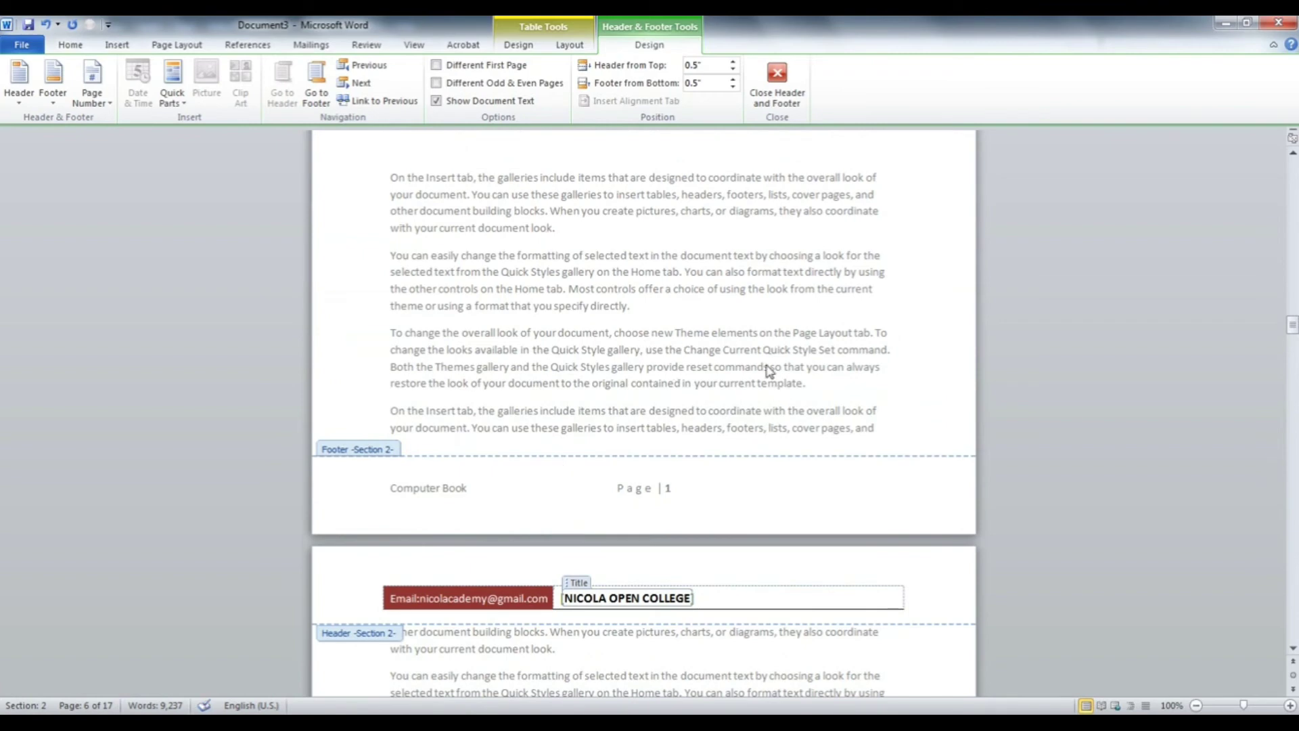
scroll(633, 607, down, 2)
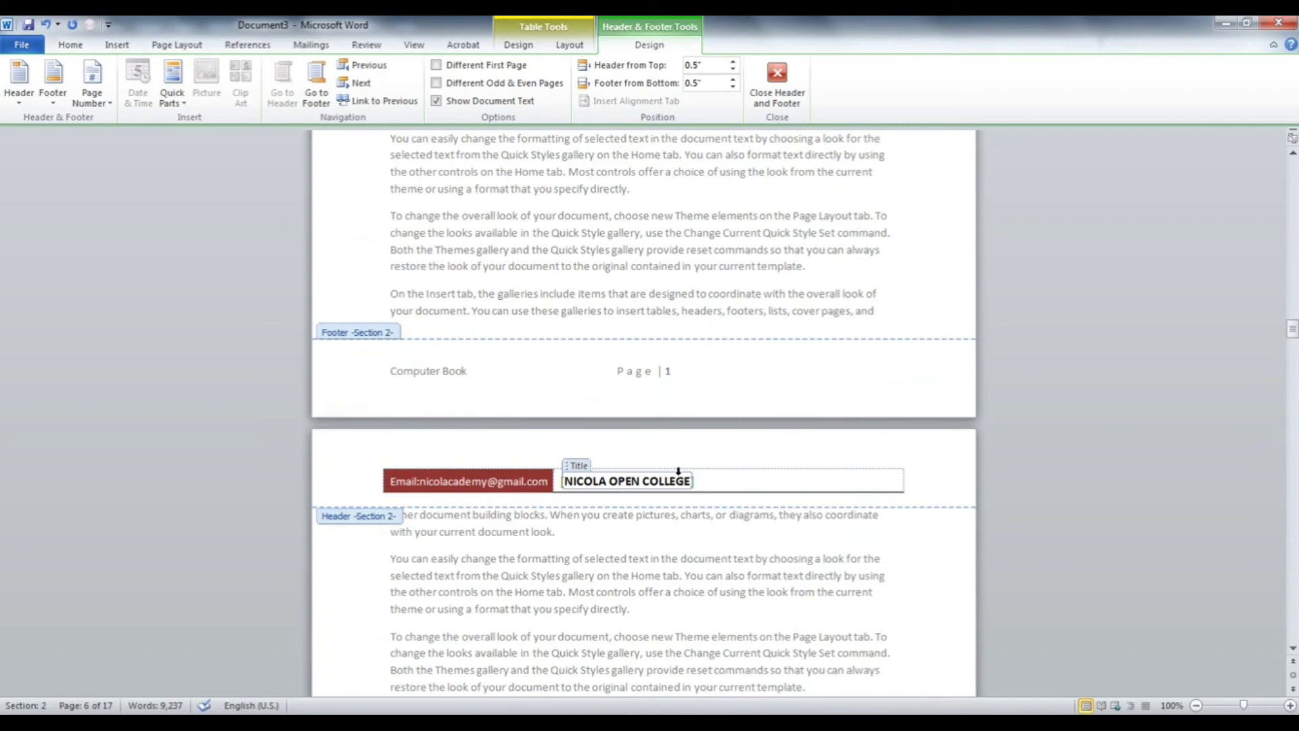
scroll(648, 420, down, 2)
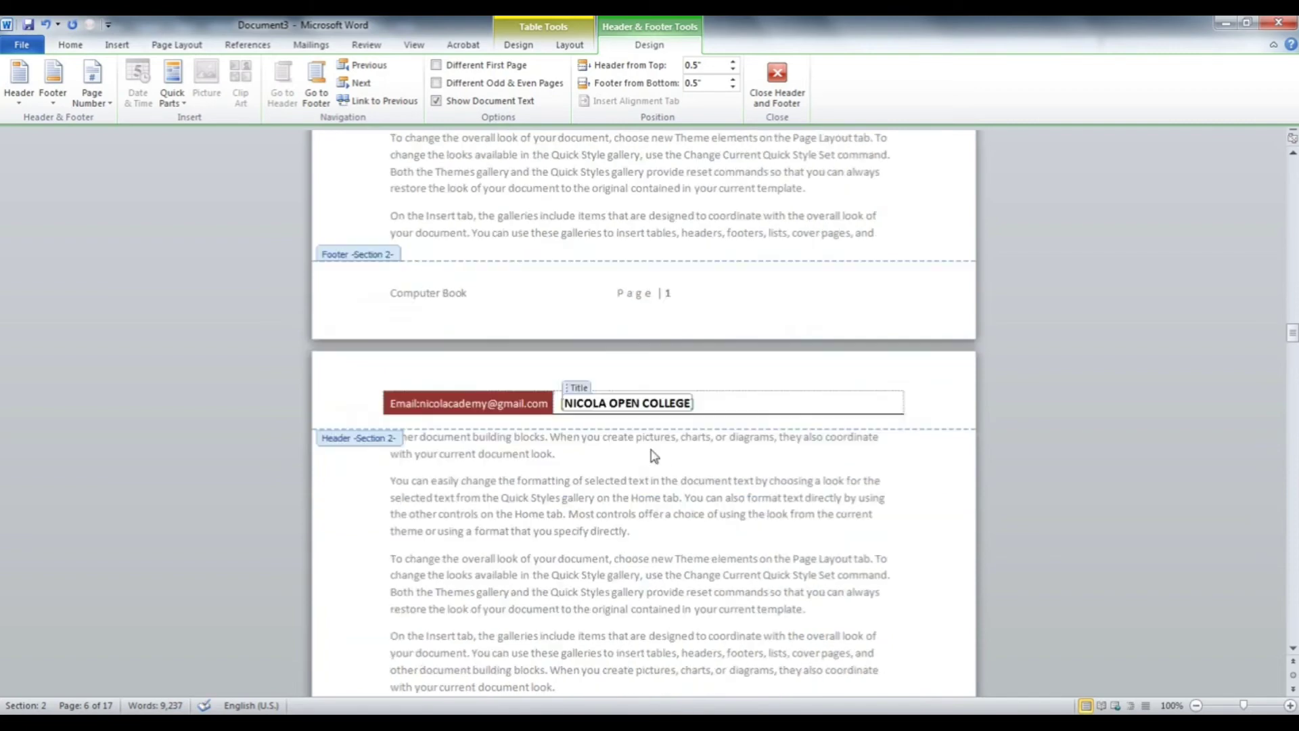
scroll(652, 464, down, 4)
scroll(716, 441, down, 2)
scroll(714, 447, down, 1)
scroll(715, 448, down, 1)
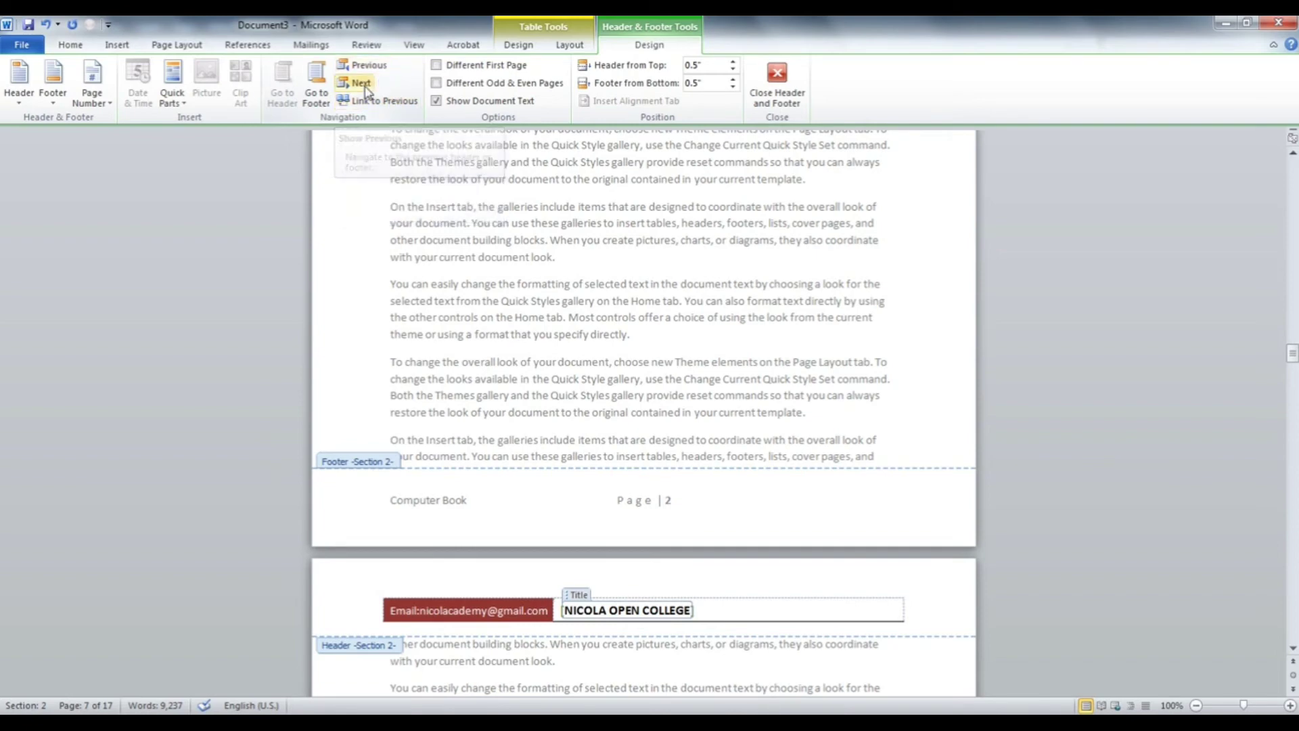
scroll(709, 394, down, 5)
scroll(710, 394, up, 2)
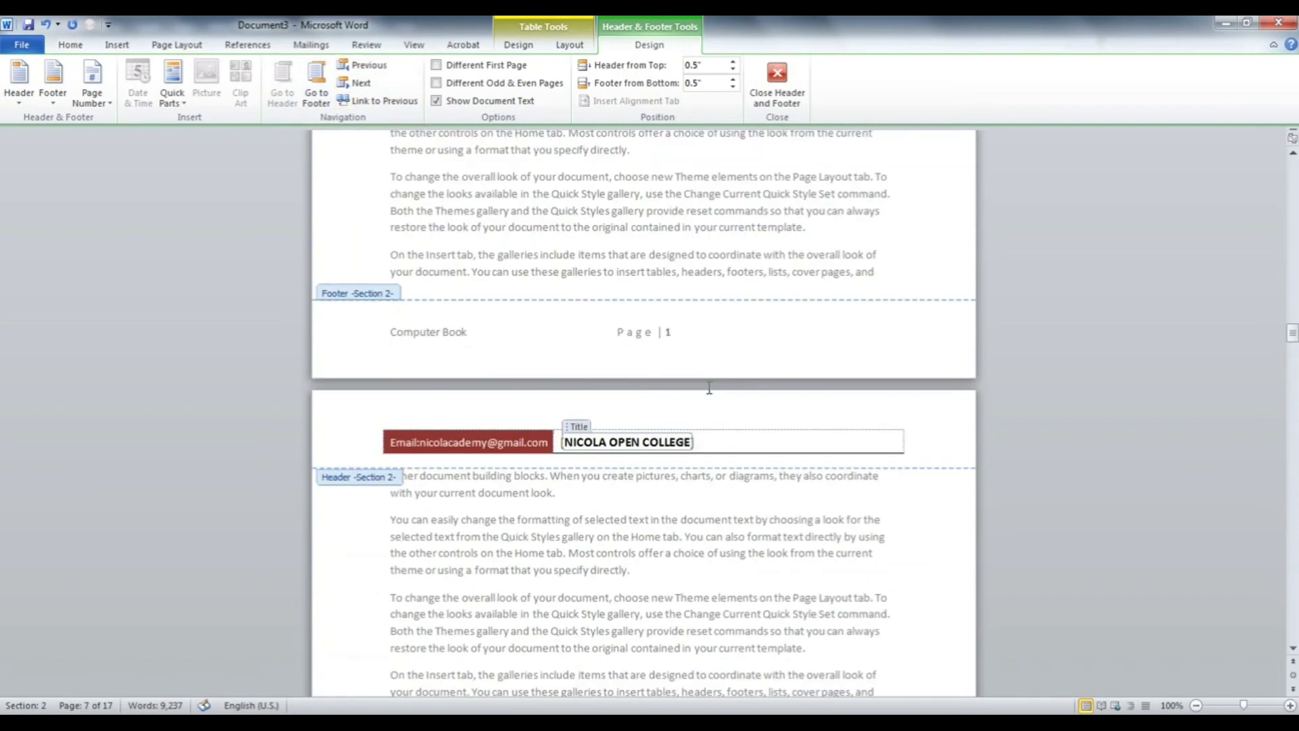
scroll(696, 335, up, 5)
scroll(696, 335, up, 5)
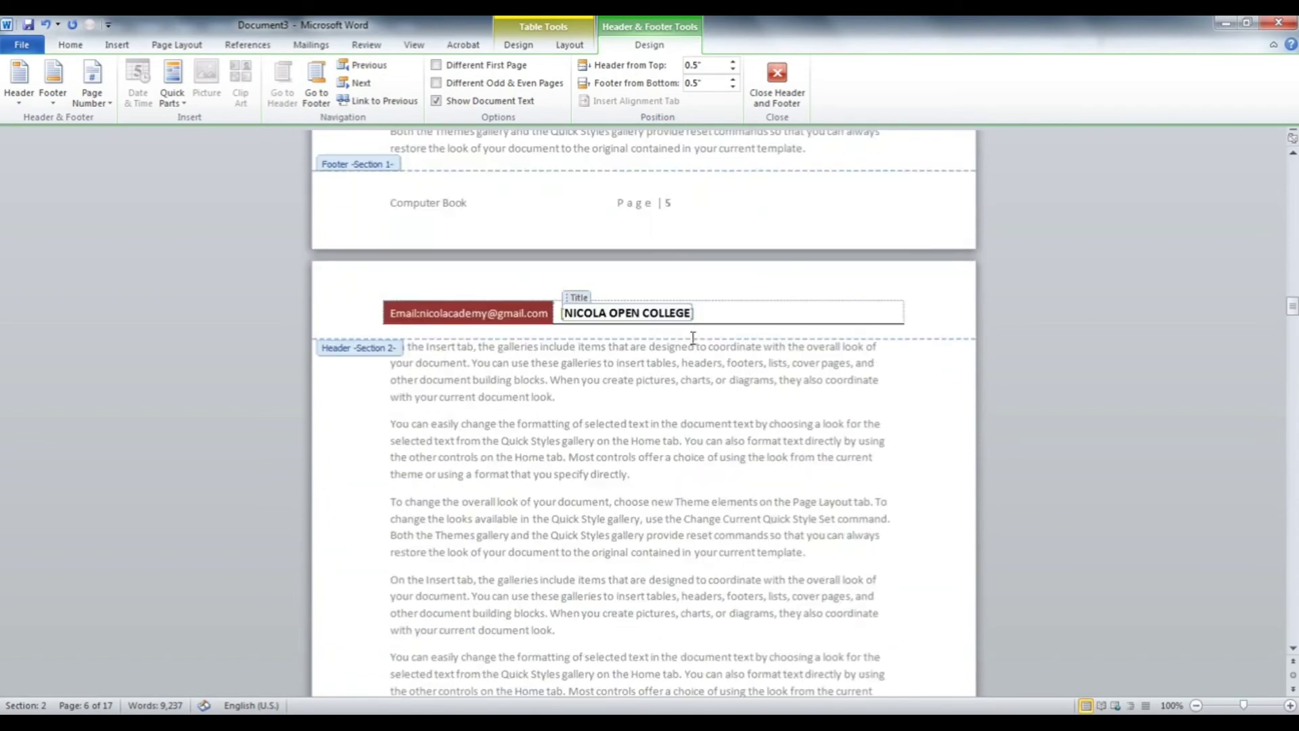
scroll(694, 335, up, 3)
Inspect the page 5 and page 6 footers, stepping between sections with Previous and Next.
click(673, 367)
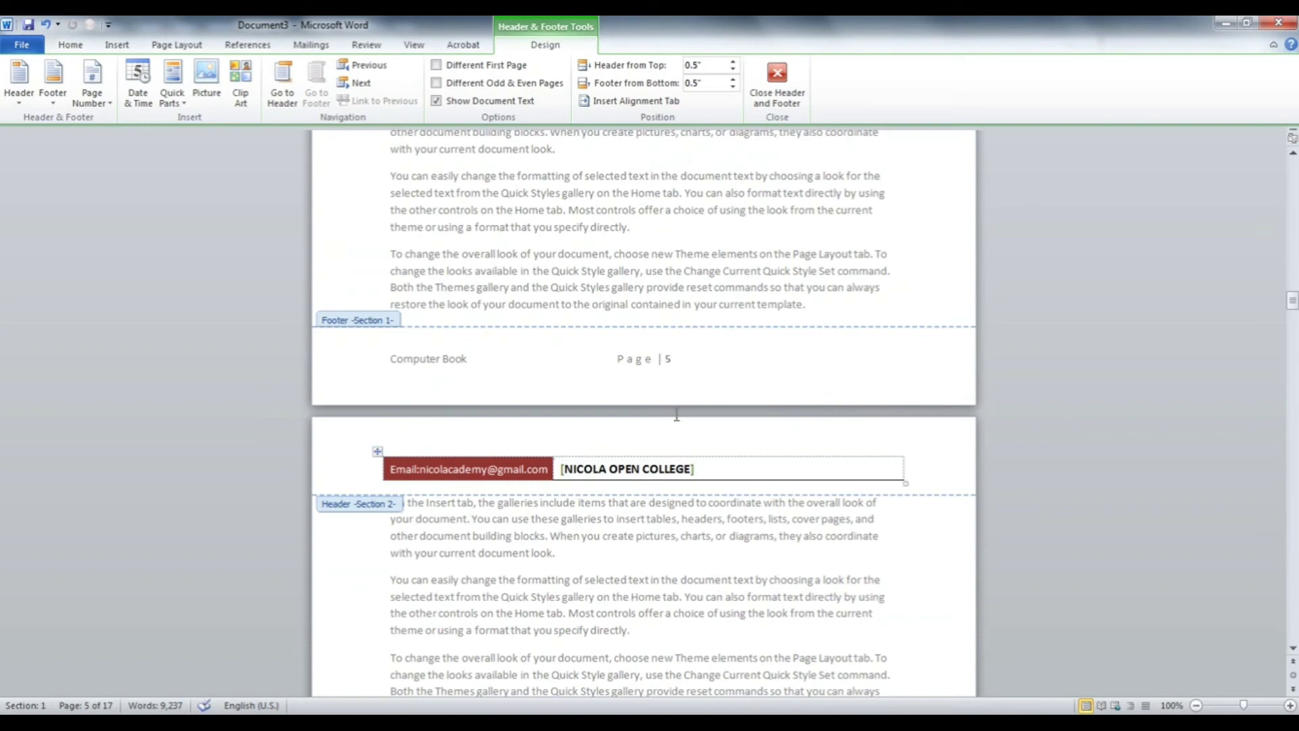
scroll(646, 409, down, 2)
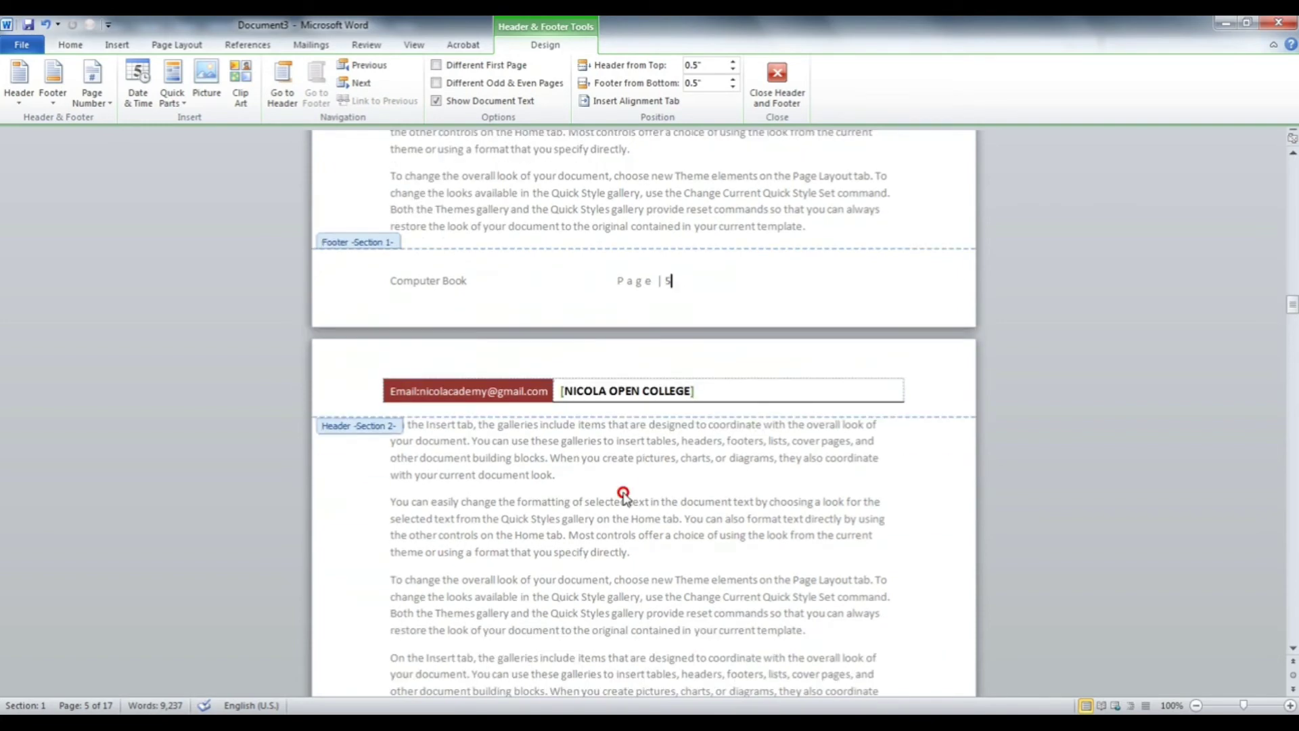
click(701, 381)
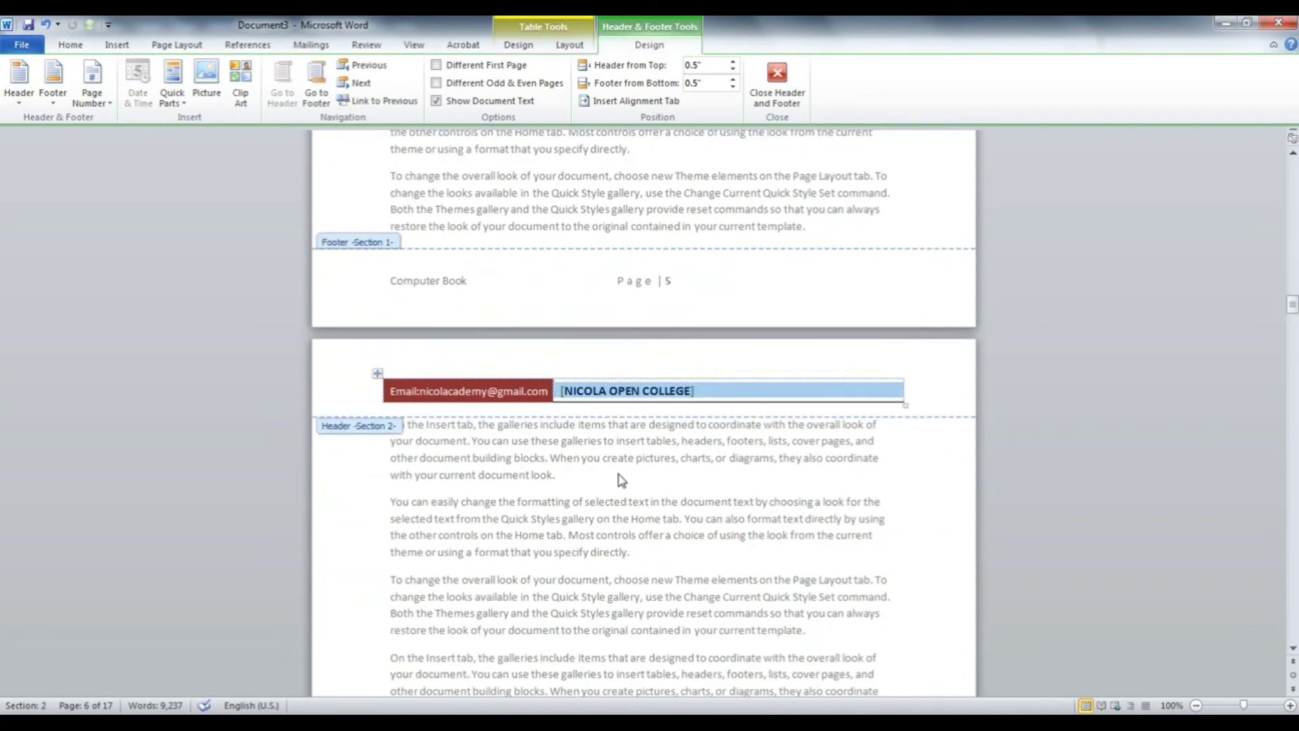
scroll(662, 539, down, 5)
scroll(662, 540, down, 5)
scroll(662, 521, down, 1)
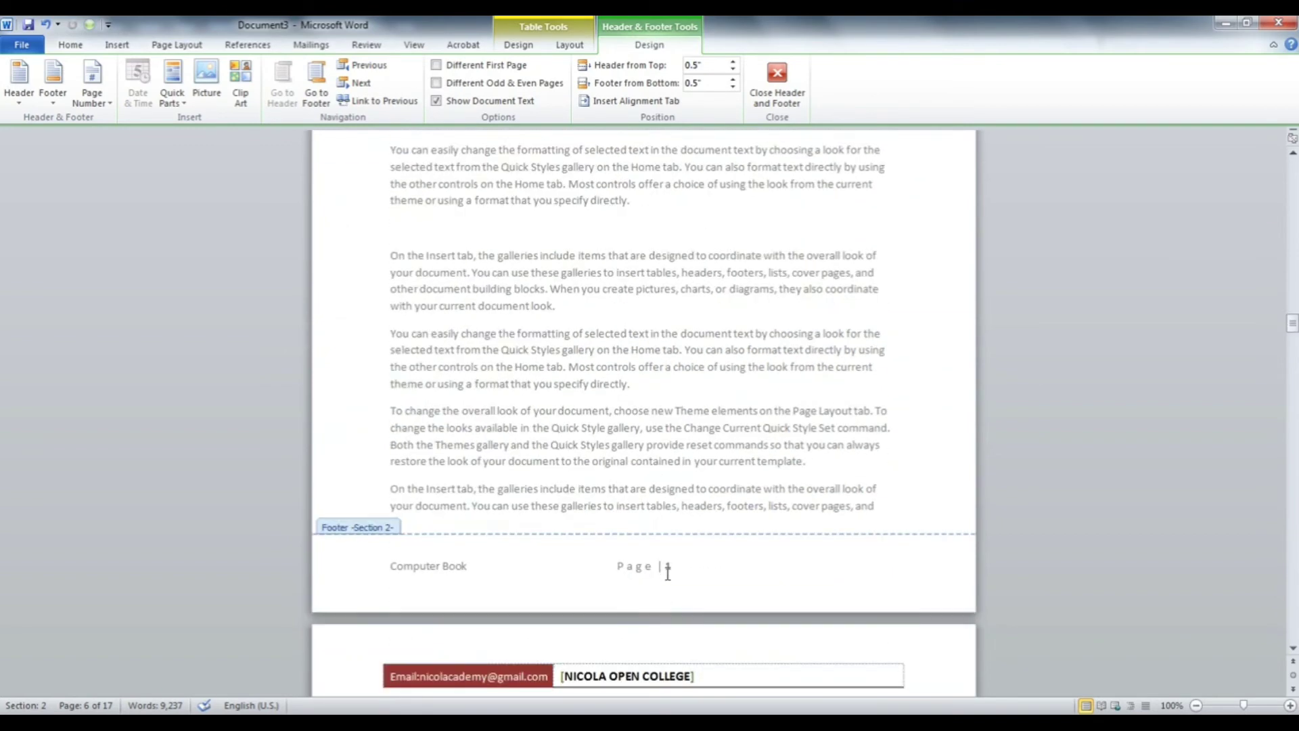
click(668, 565)
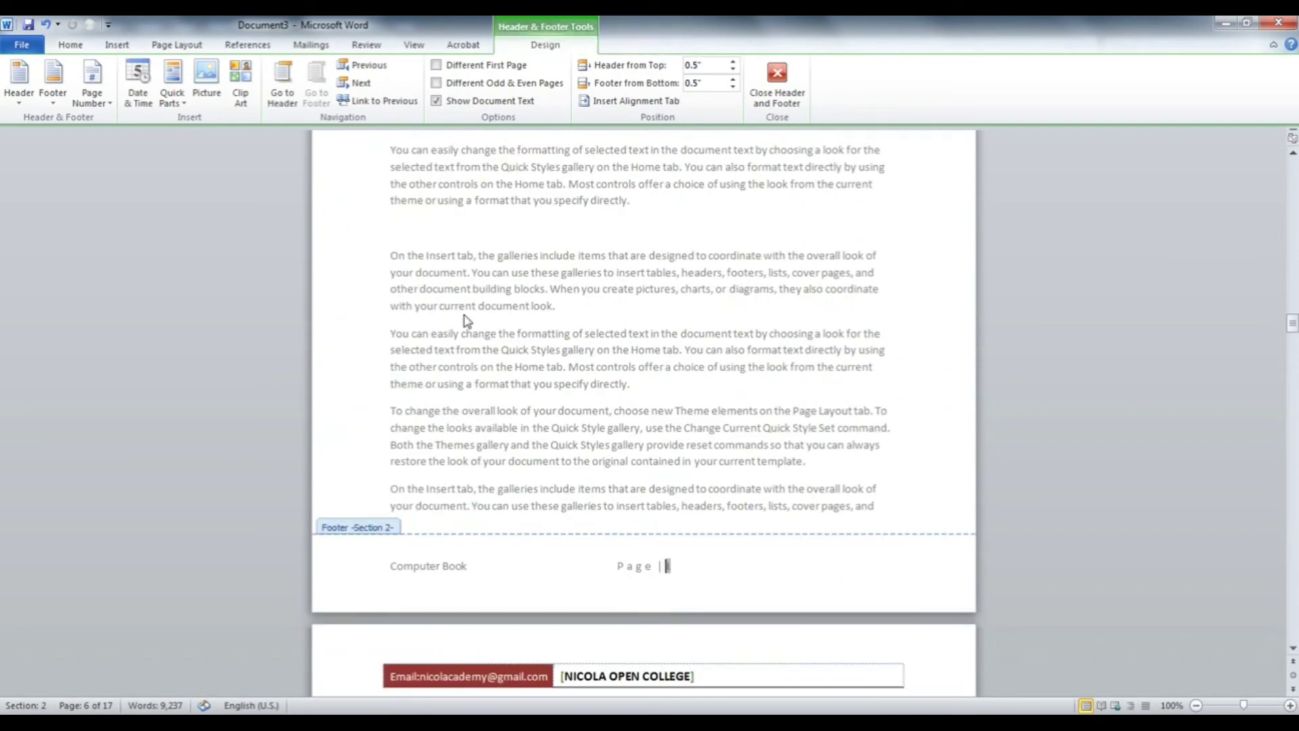
click(370, 66)
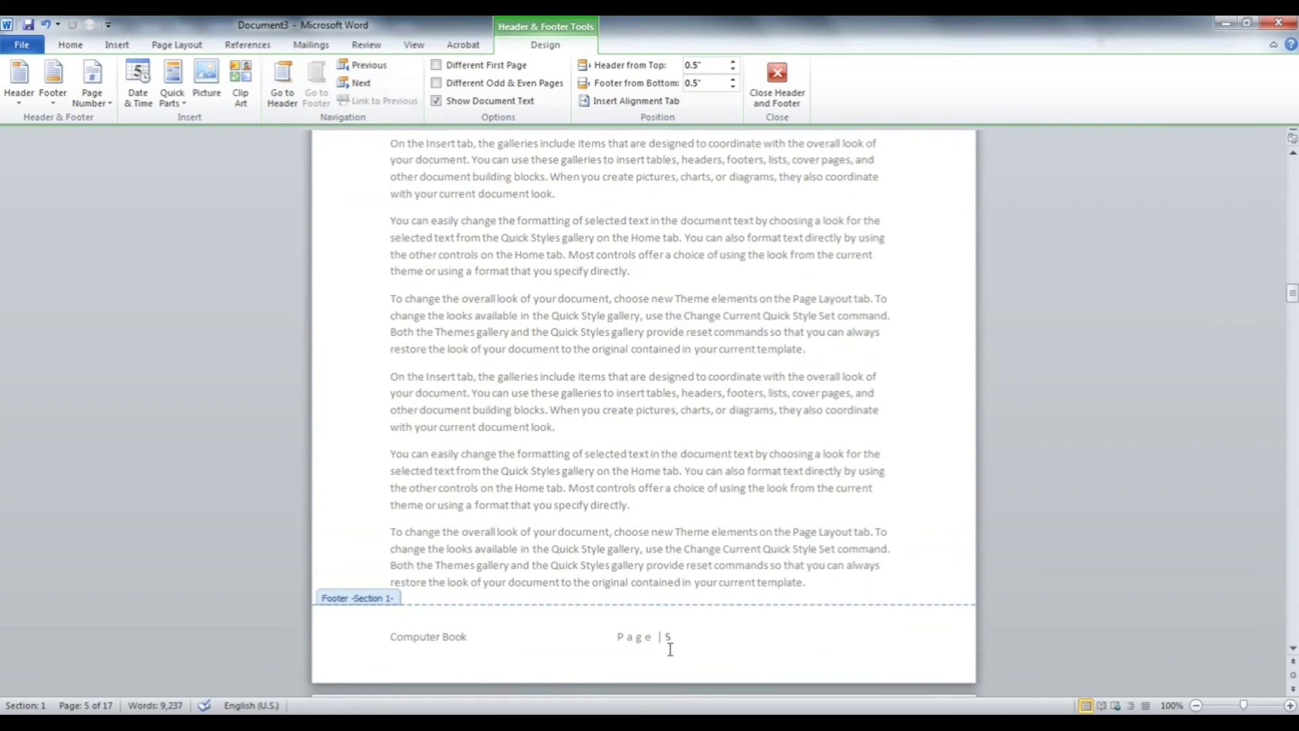
click(371, 86)
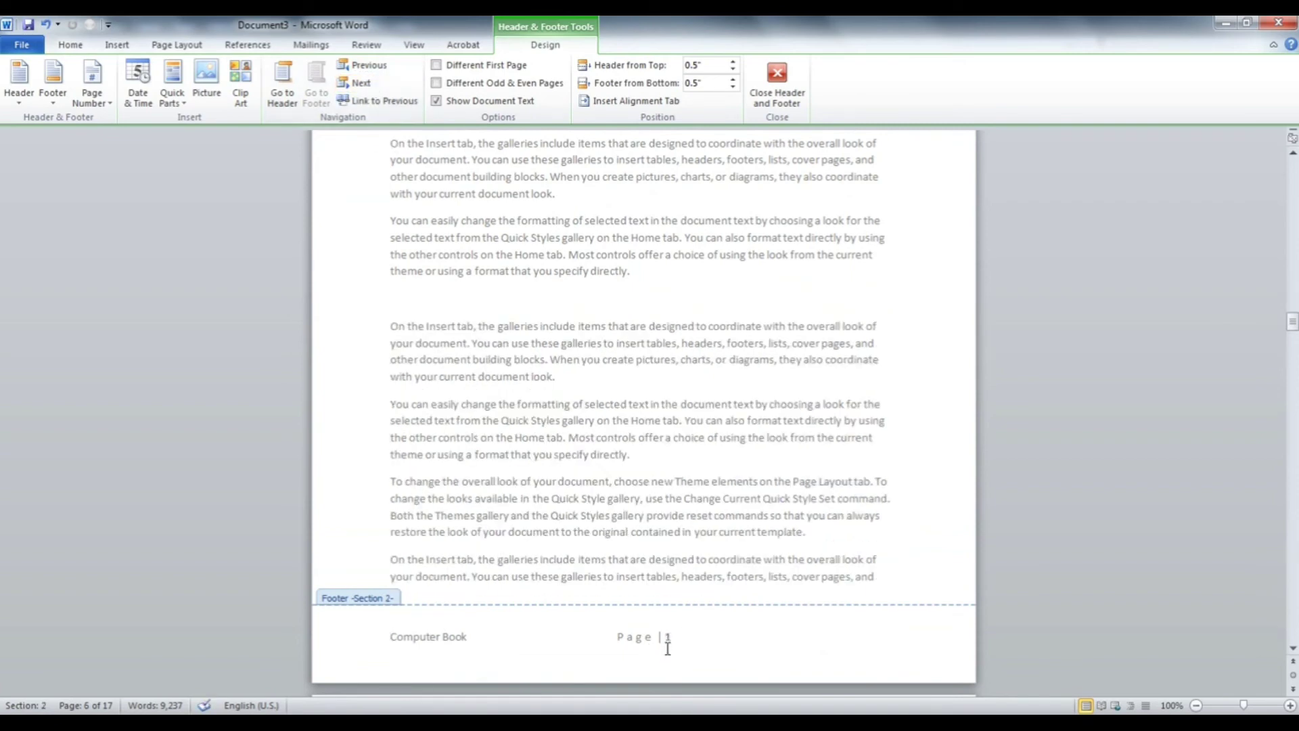
Drag the scrollbar back to page 1 of the document.
scroll(667, 648, up, 10)
scroll(668, 648, up, 5)
scroll(667, 648, up, 1)
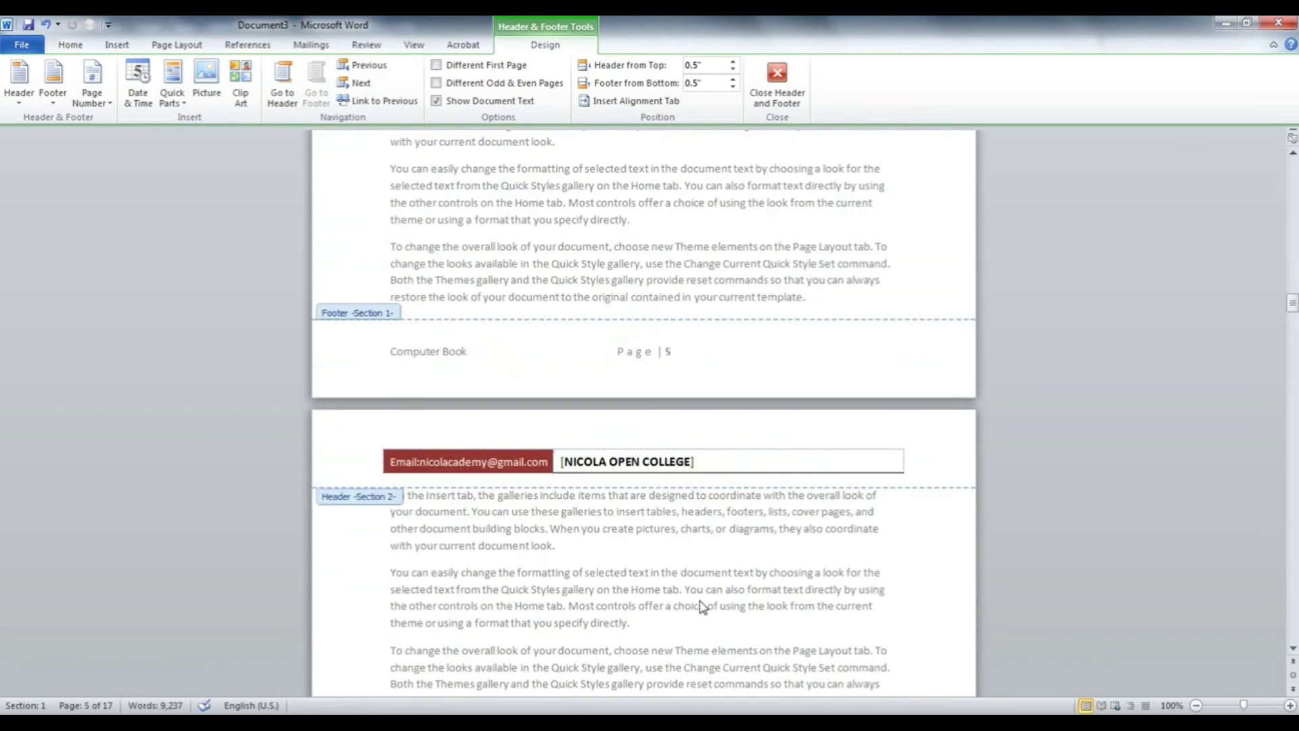
scroll(703, 611, down, 8)
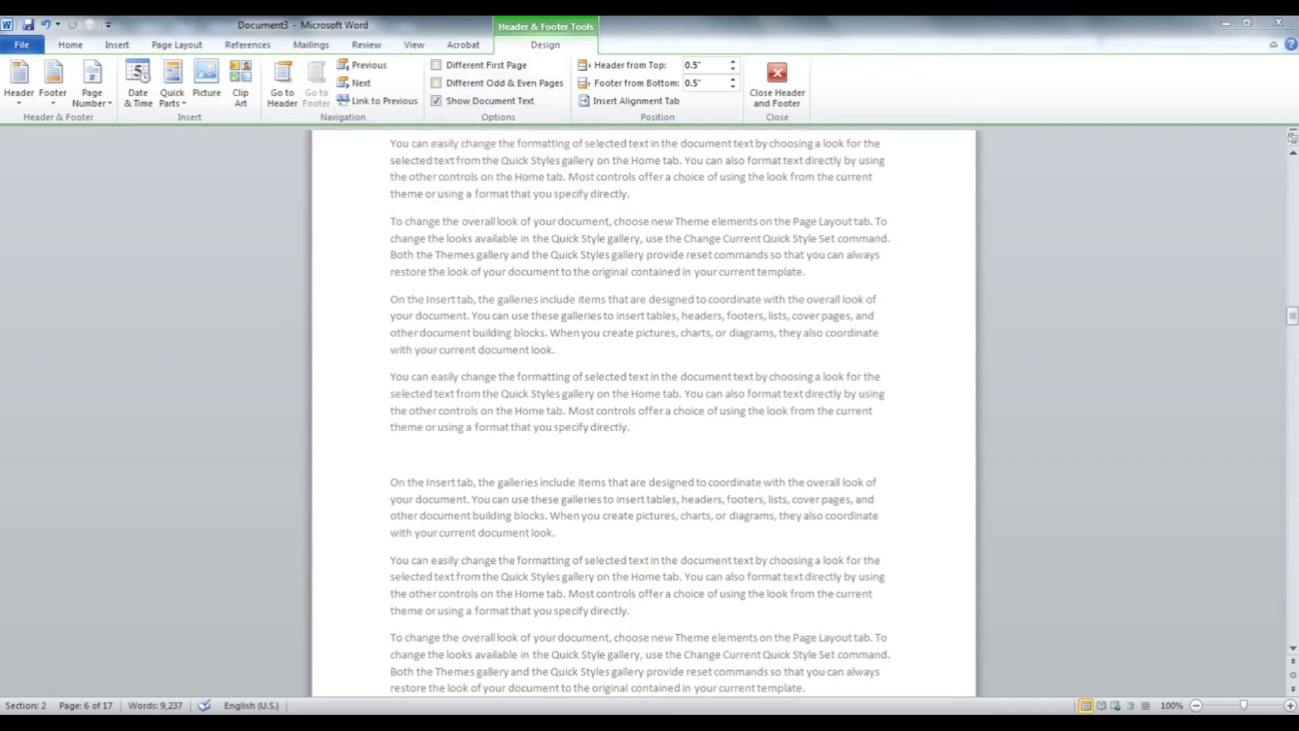
scroll(541, 193, up, 1)
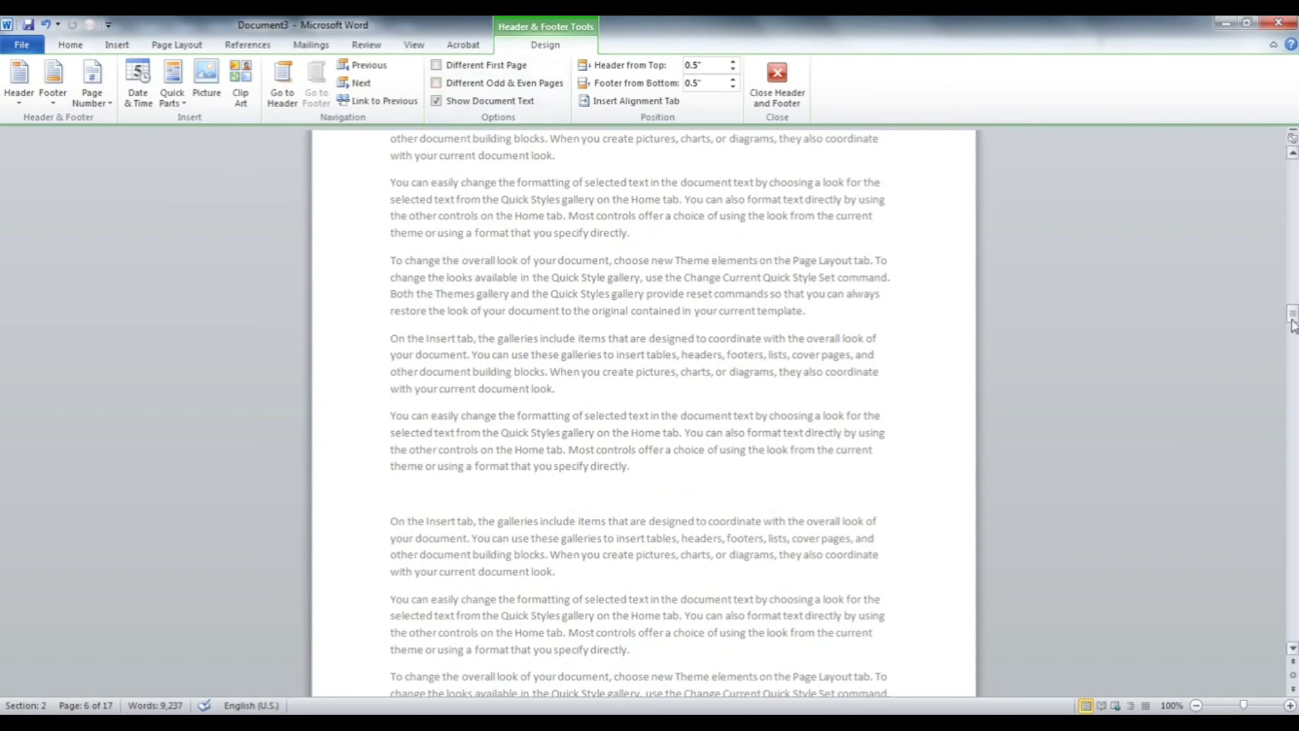
drag(1292, 314, 1289, 153)
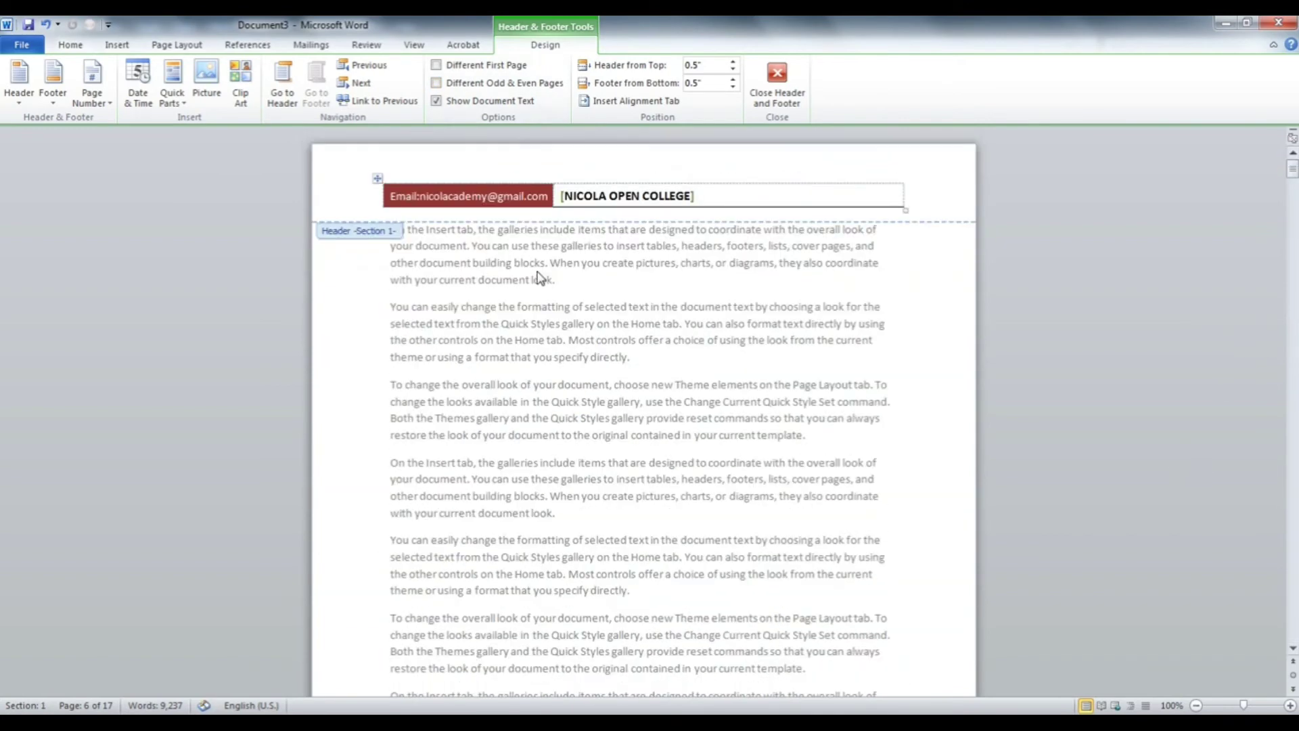
scroll(655, 284, down, 2)
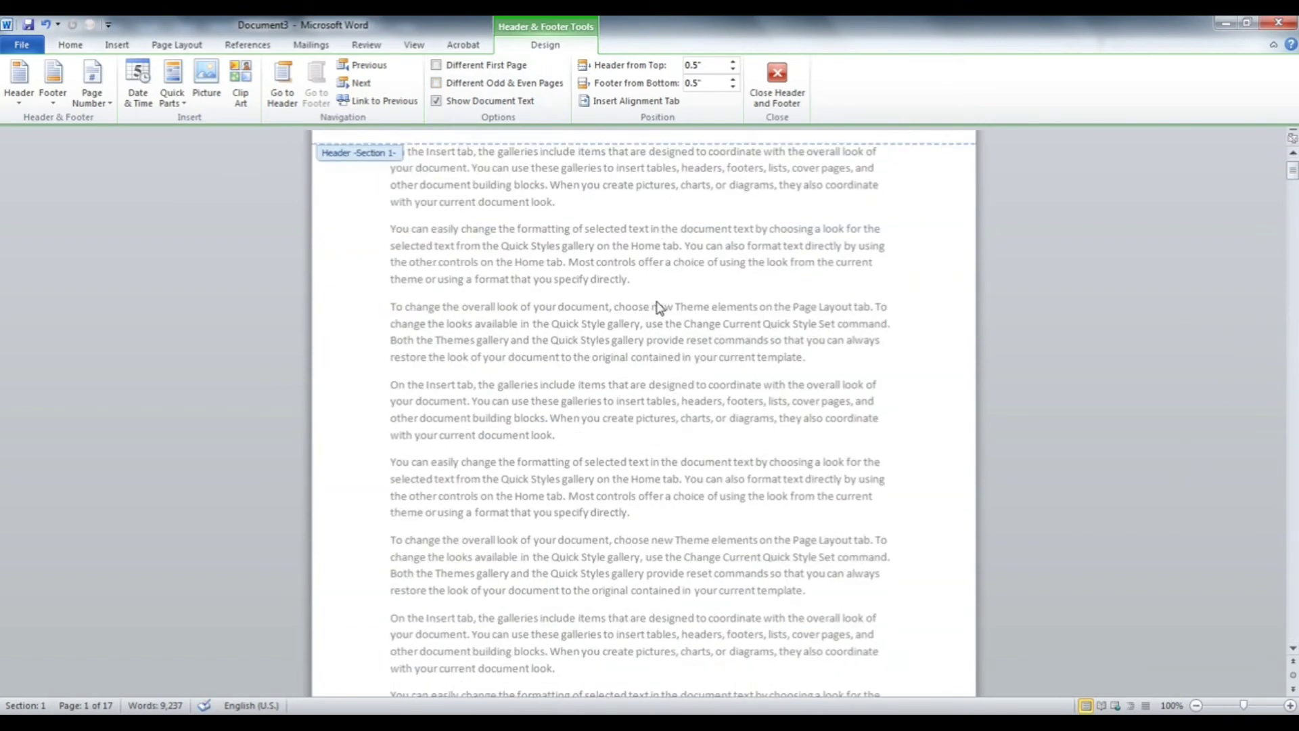
scroll(660, 306, down, 1)
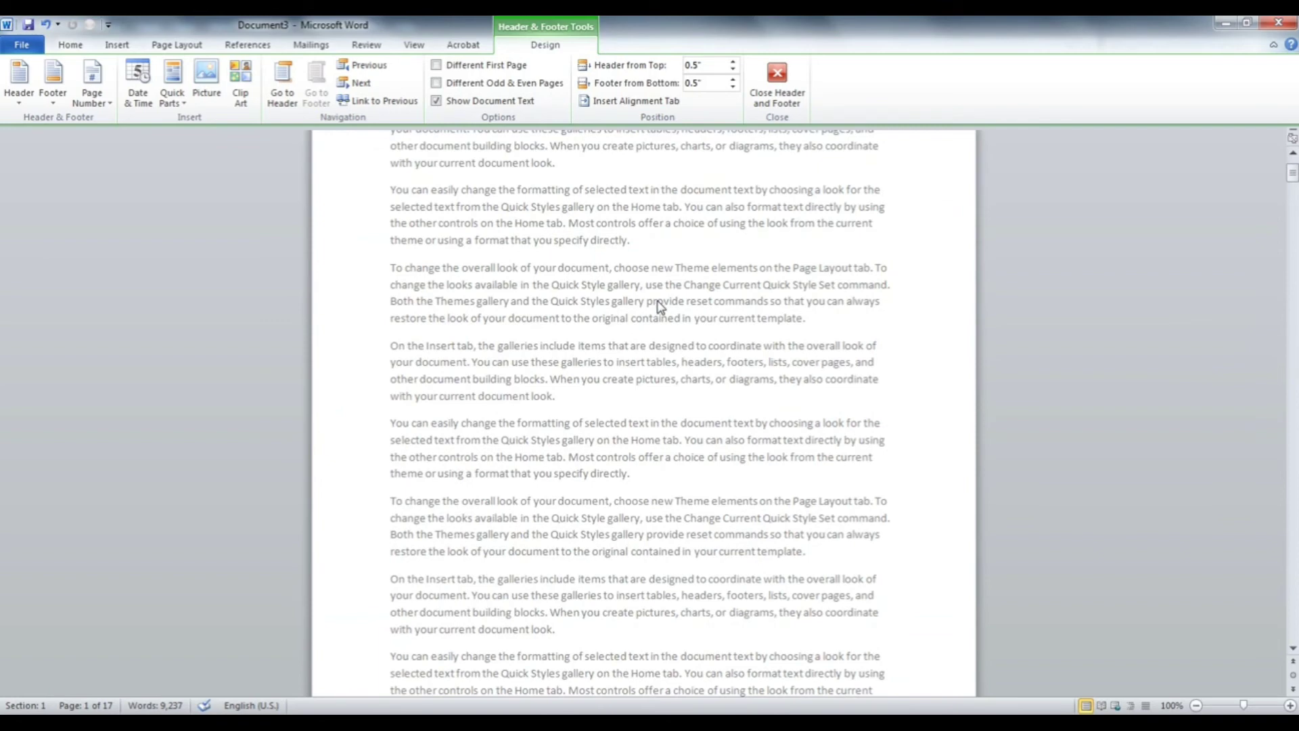
Go to page 1 and delete the header's email-and-title table entirely.
key(ctrl+g)
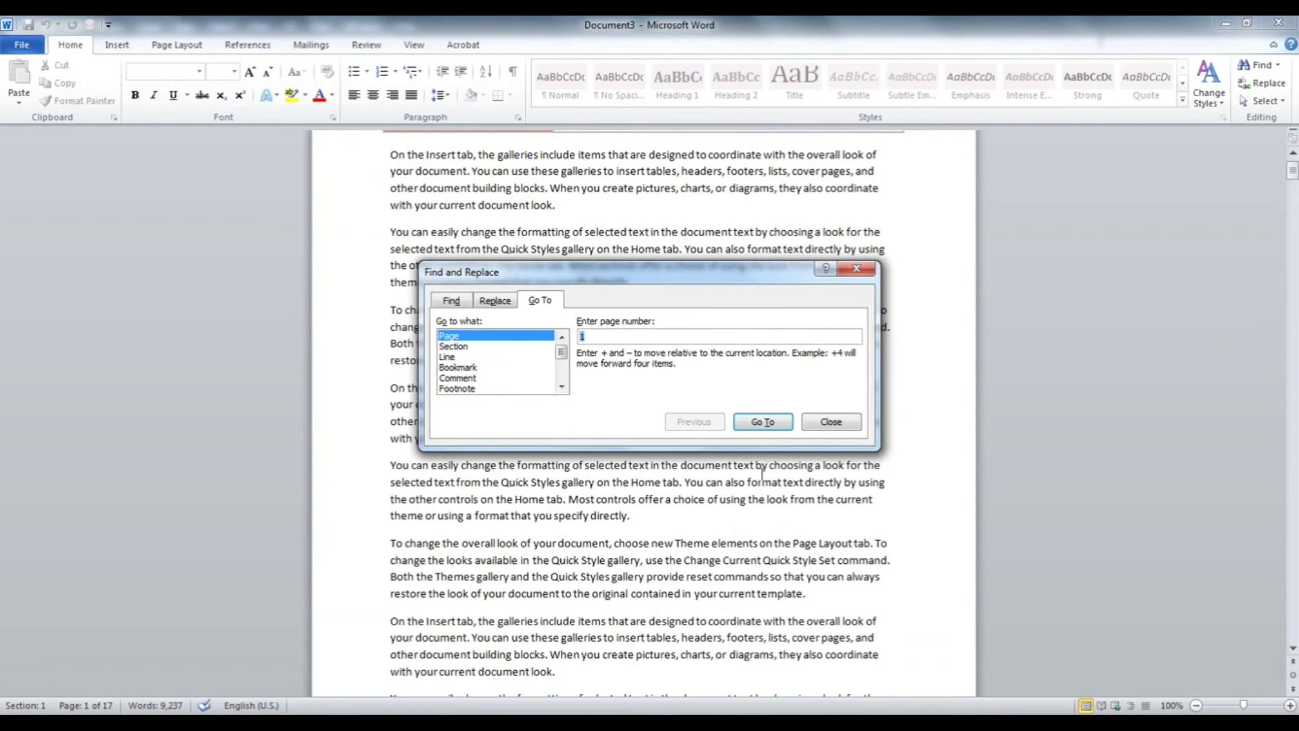
click(763, 422)
click(831, 422)
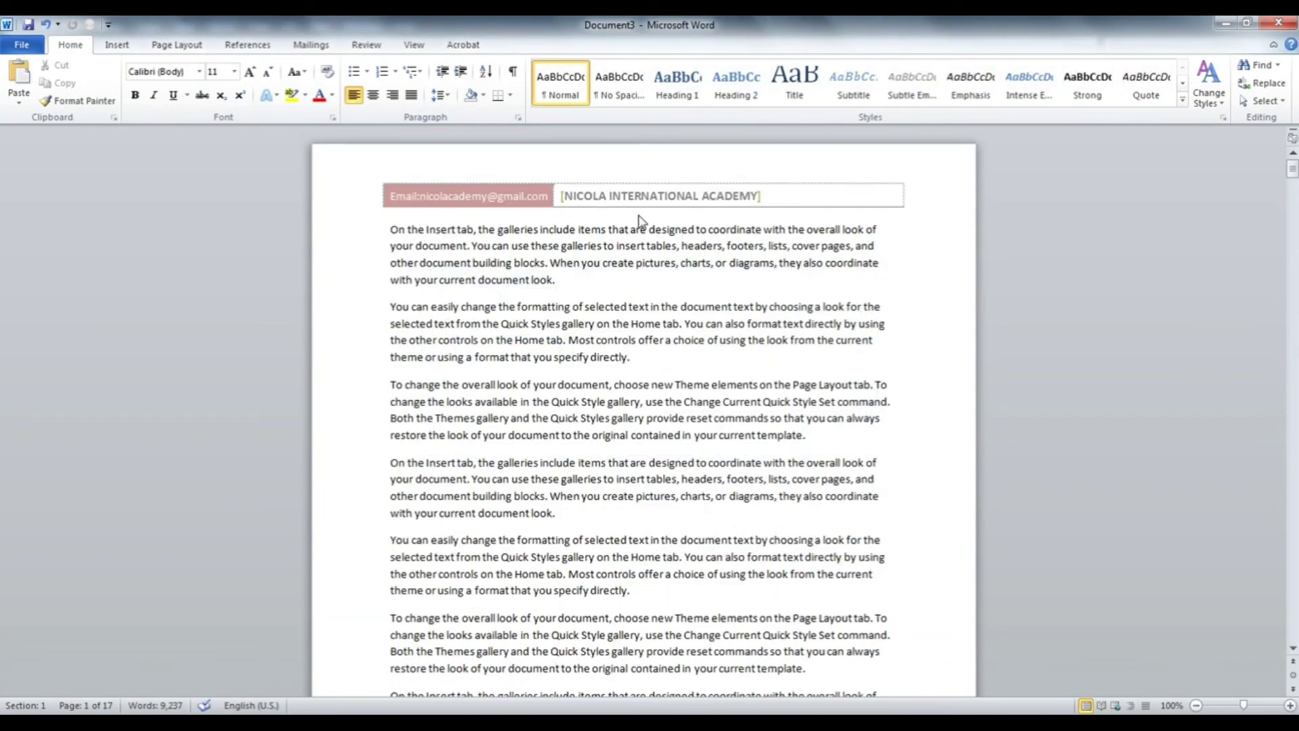
double_click(675, 175)
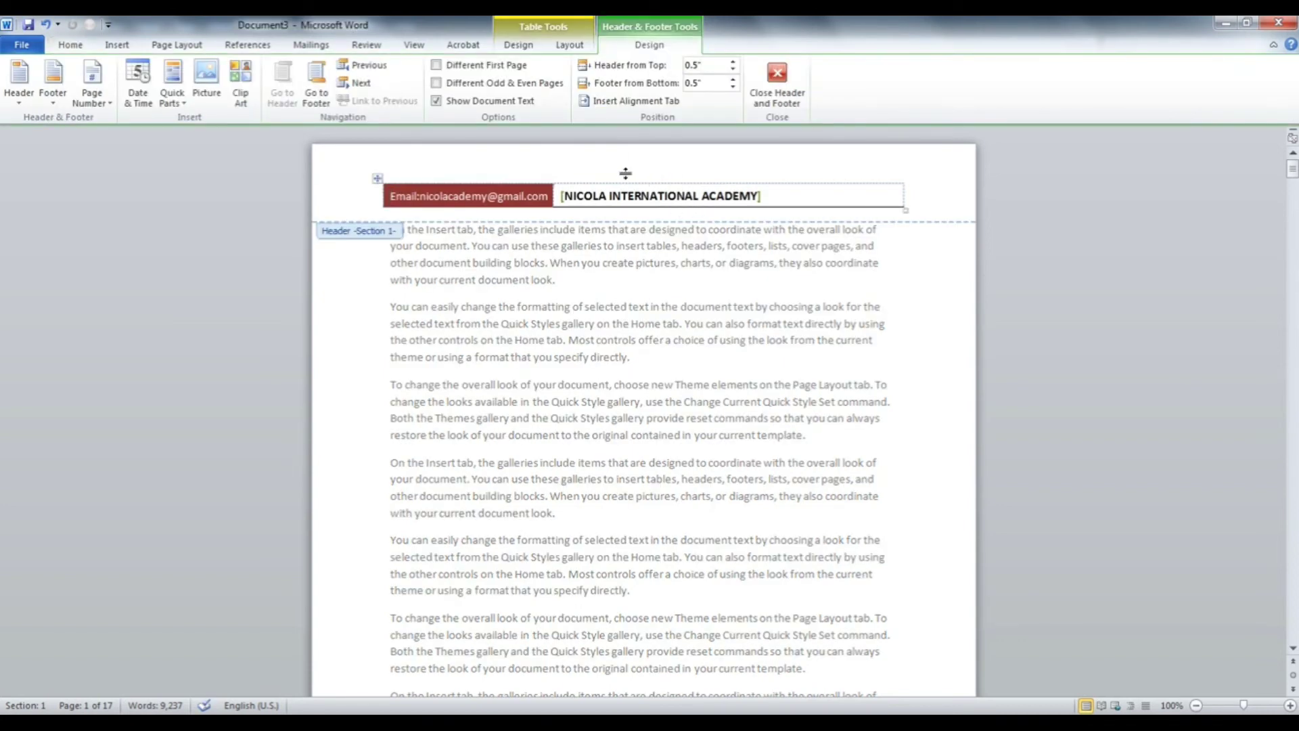
mouse_move(660, 197)
click(378, 179)
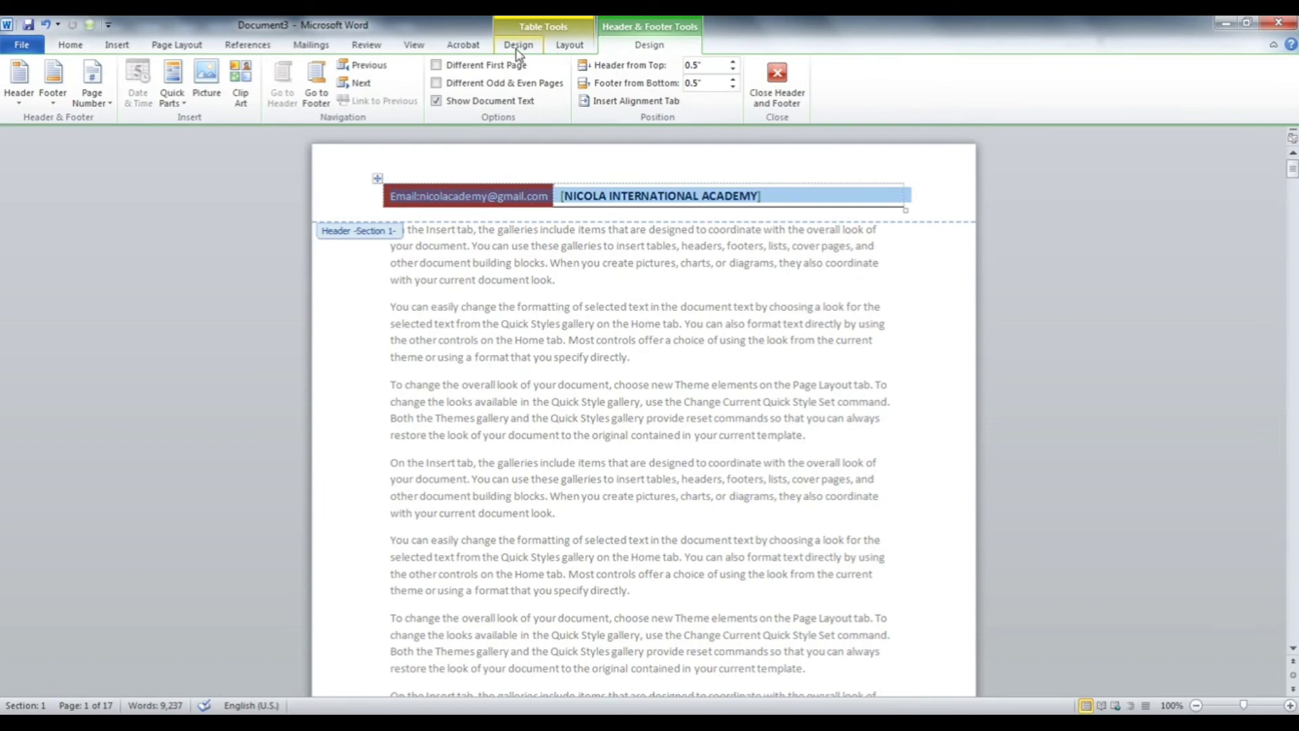
key(Delete)
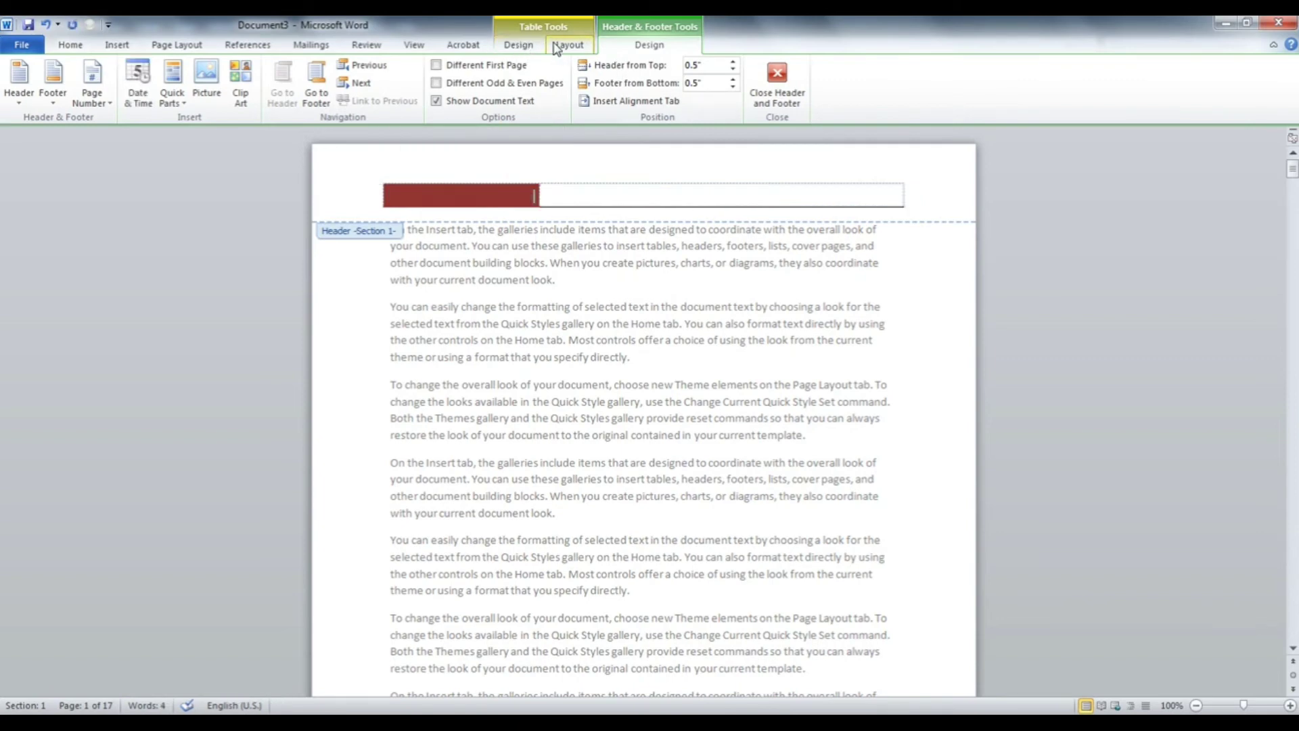
click(555, 46)
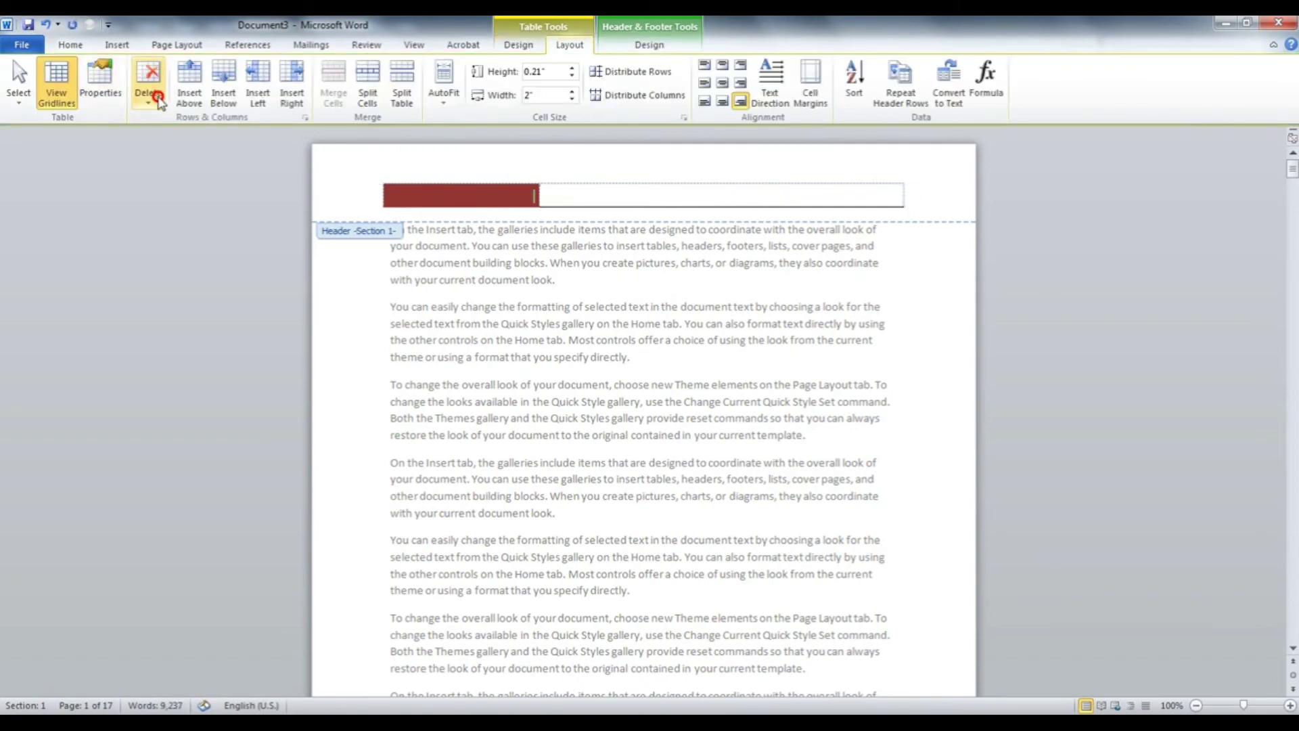
click(157, 98)
click(183, 172)
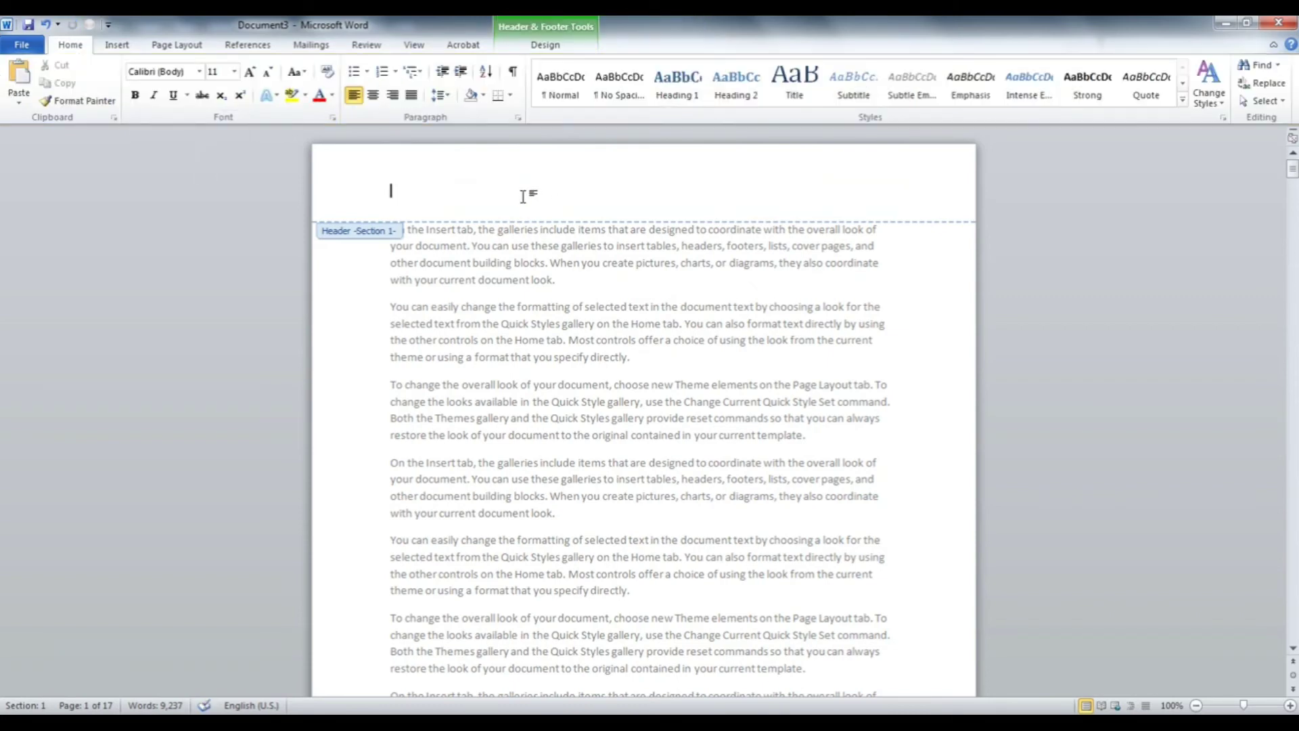
Type 'Nicola International Academy' in the header, centred and enlarged to 18 points.
text(Nicola Inte)
text(rnational Academy)
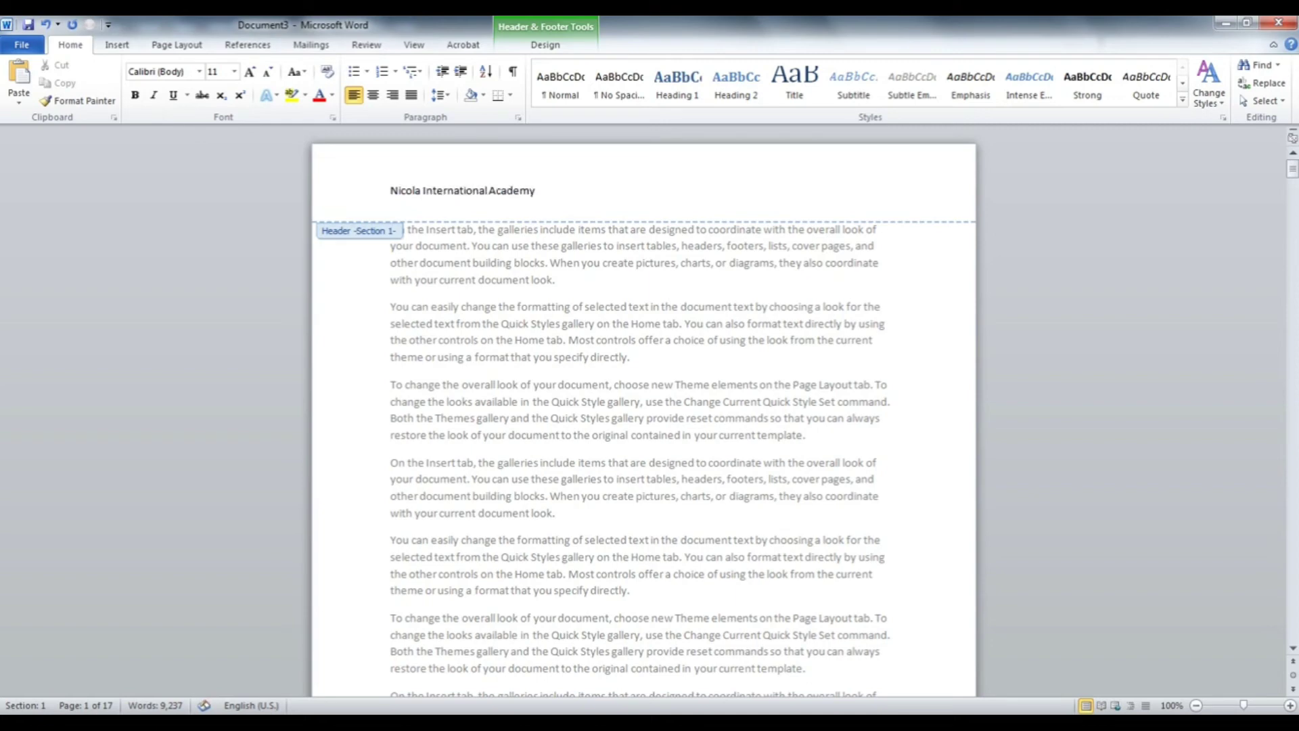
key(ctrl+e)
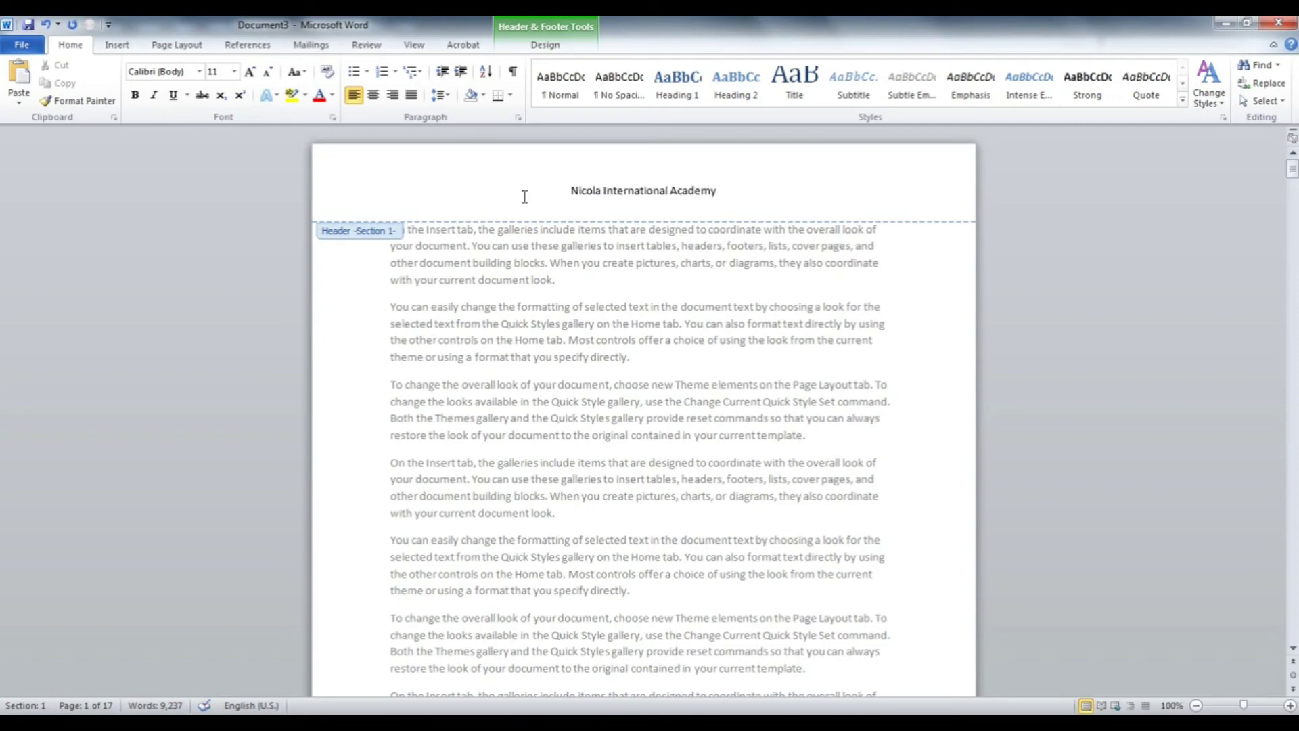
triple_click(559, 200)
key(ctrl+shift+period)
key(ctrl+shift+period)
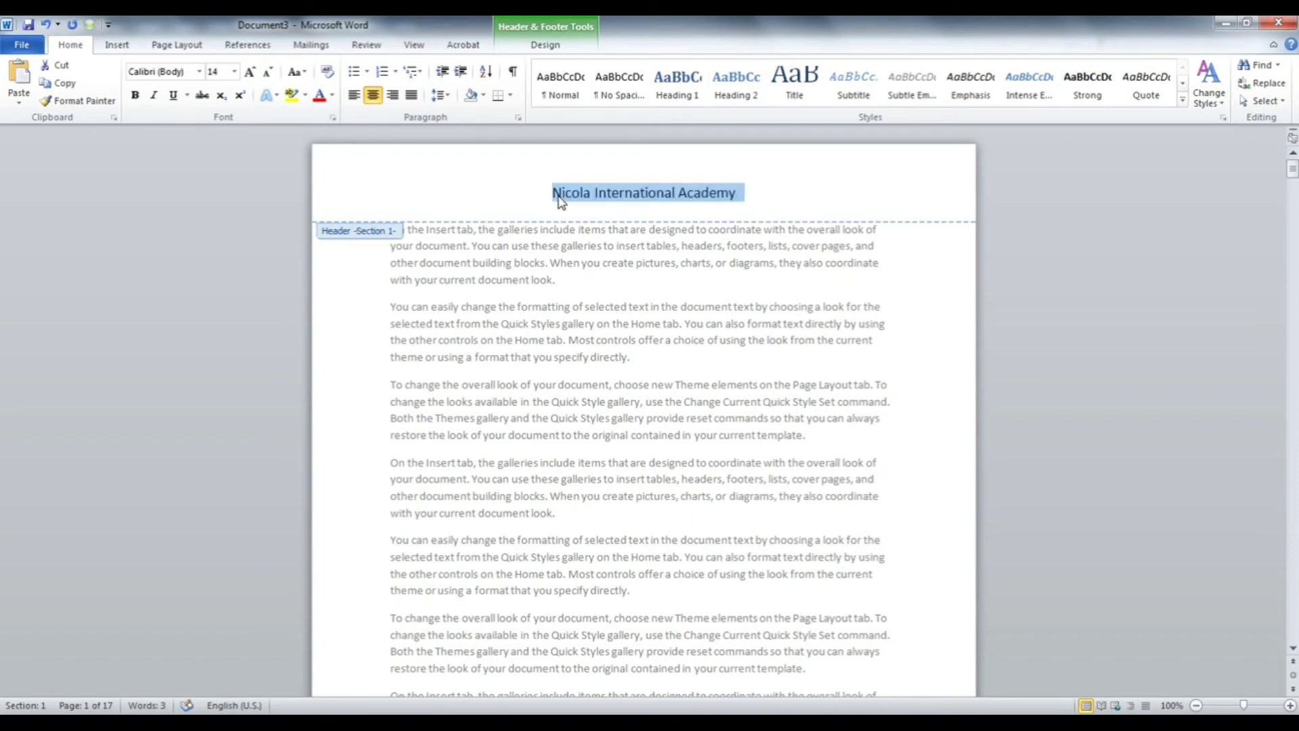
key(ctrl+shift+period)
key(ctrl+shift+period)
Scroll the pages to check the new header title, then deselect it.
scroll(660, 369, down, 3)
scroll(660, 369, down, 2)
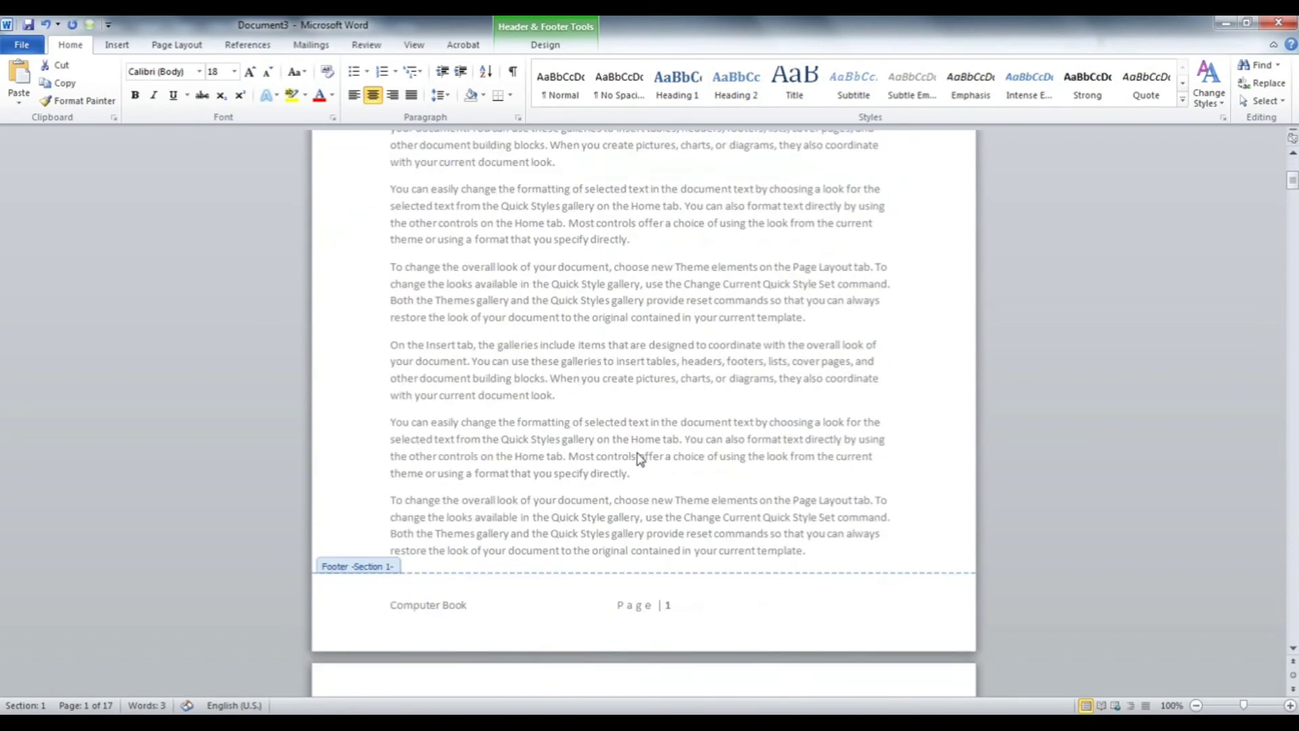
scroll(639, 454, down, 4)
scroll(825, 471, down, 2)
scroll(778, 477, down, 5)
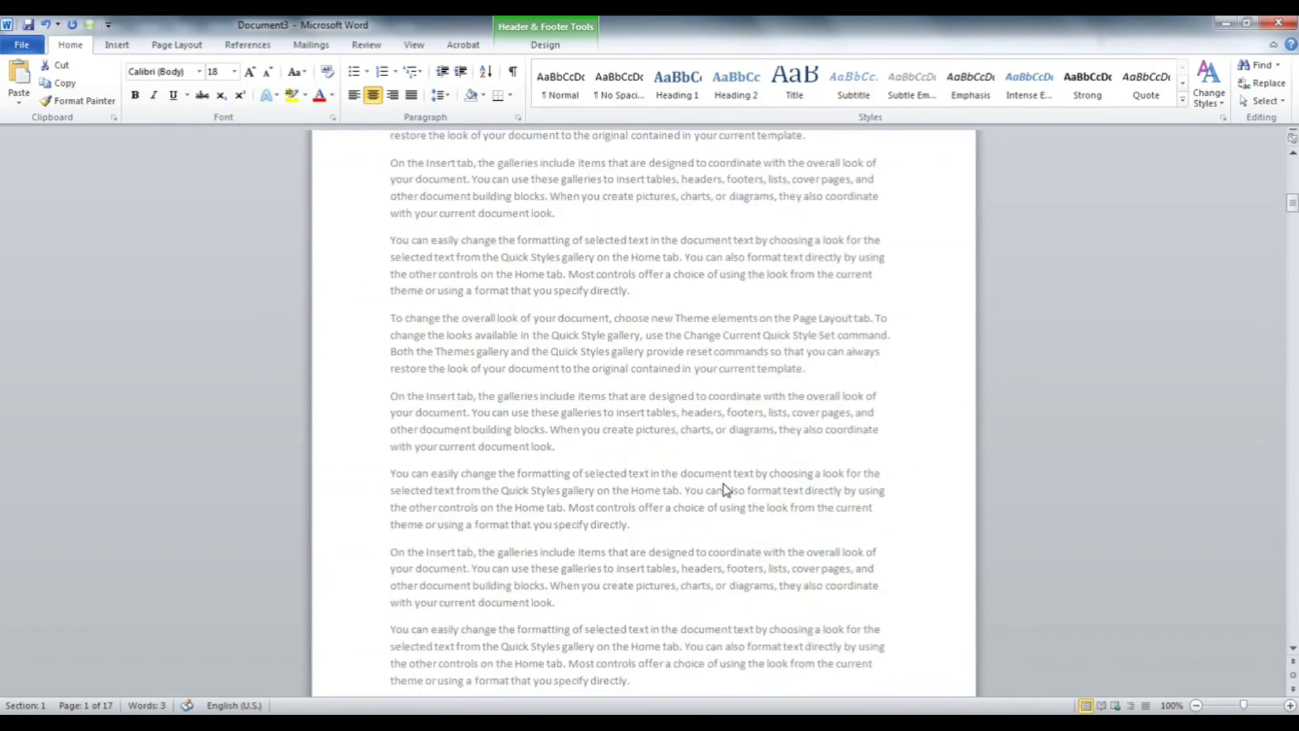
scroll(724, 488, down, 4)
scroll(660, 423, down, 7)
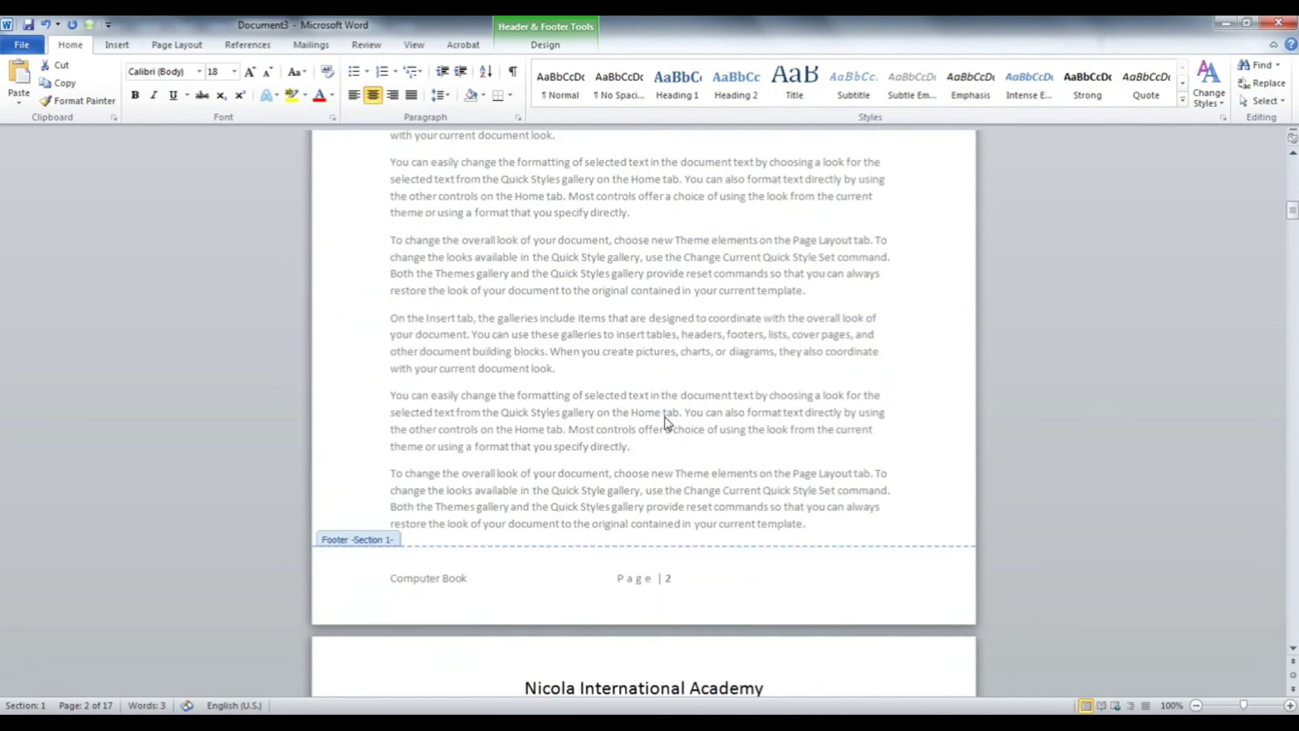
scroll(670, 421, down, 2)
scroll(670, 421, up, 5)
scroll(673, 422, up, 1)
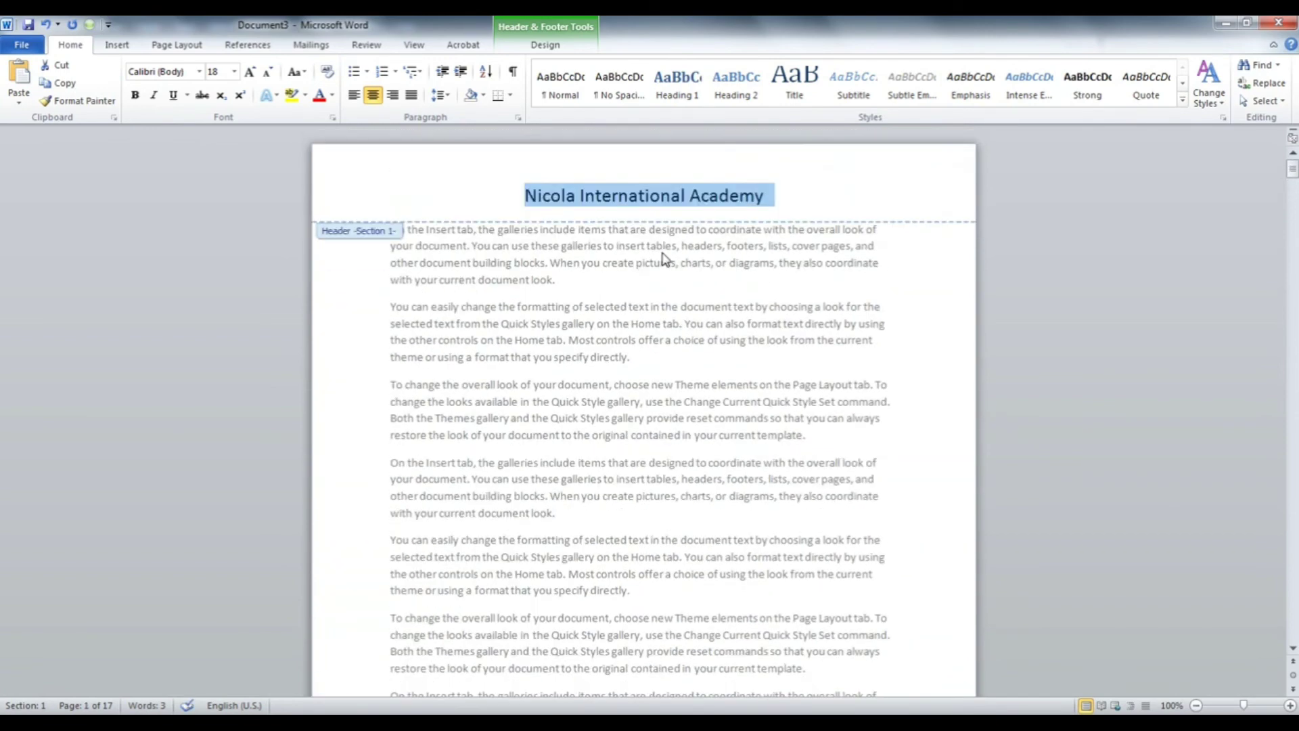
click(638, 197)
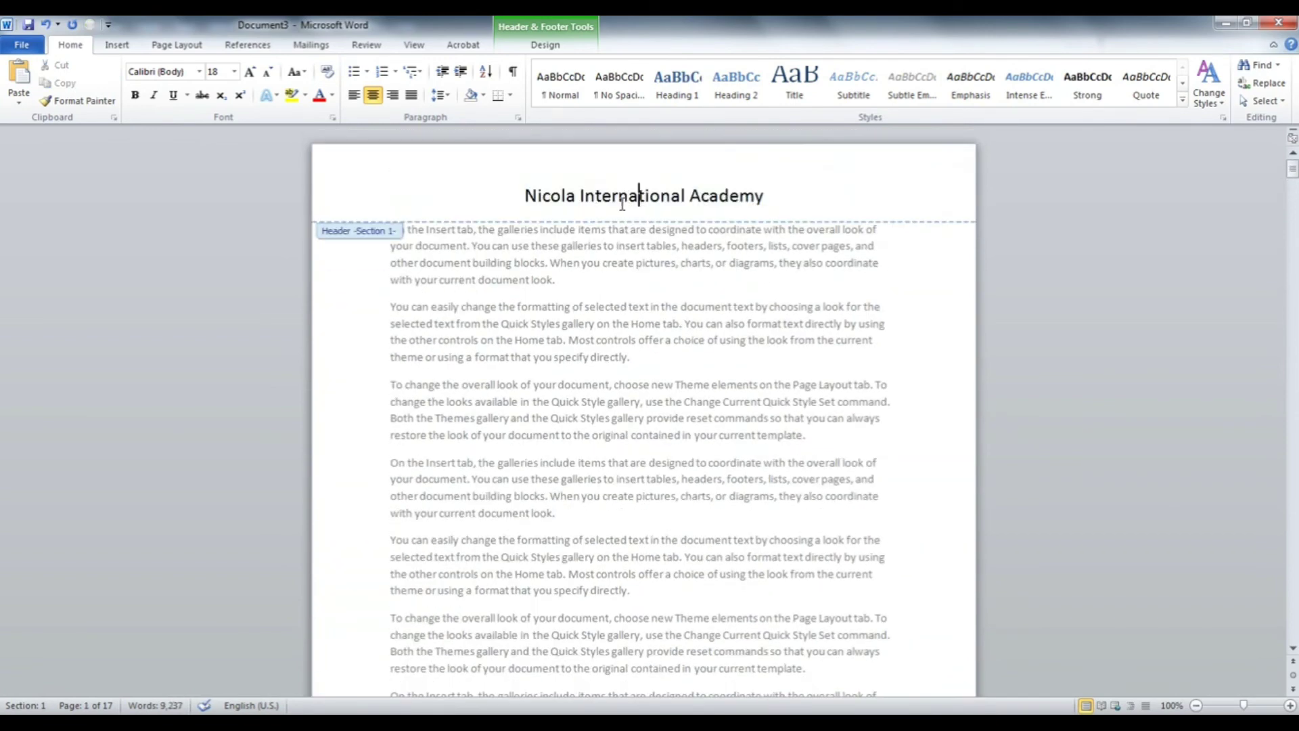
Turn on Different First Page and add a centred email address line to page 1's header.
click(546, 45)
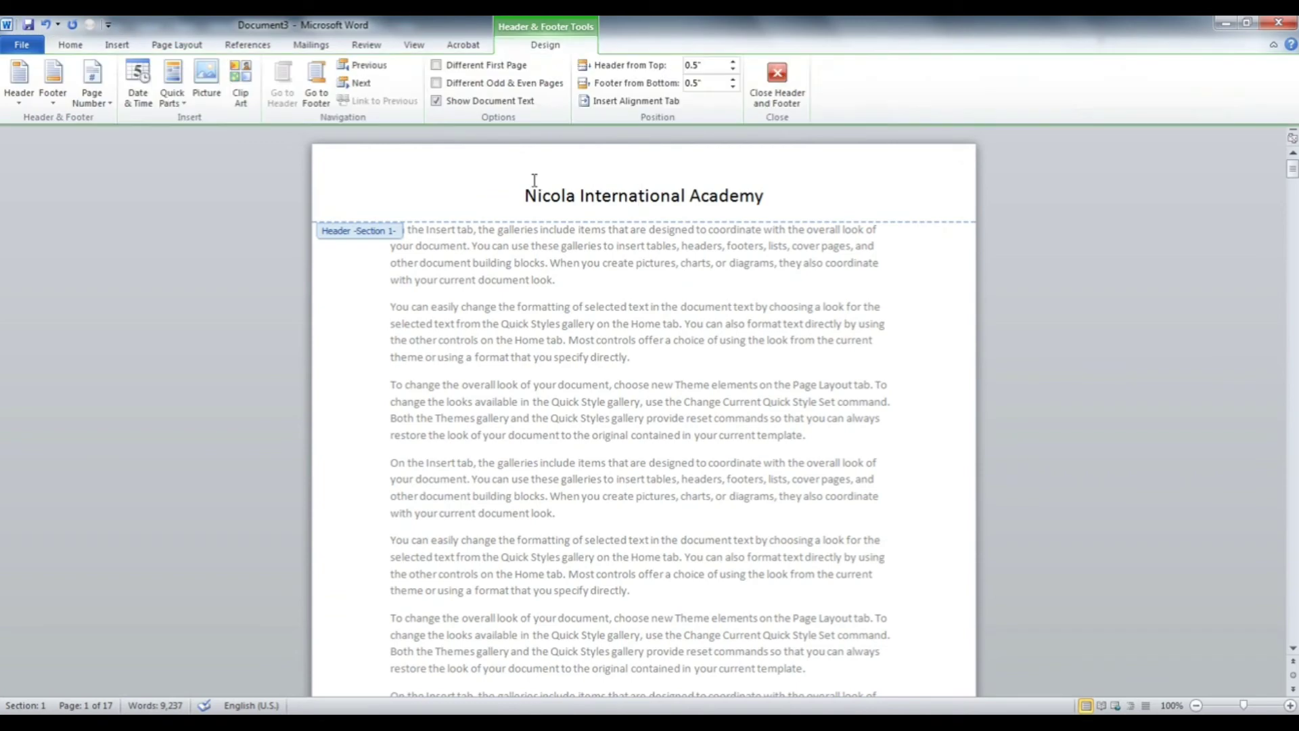
click(437, 65)
text(E)
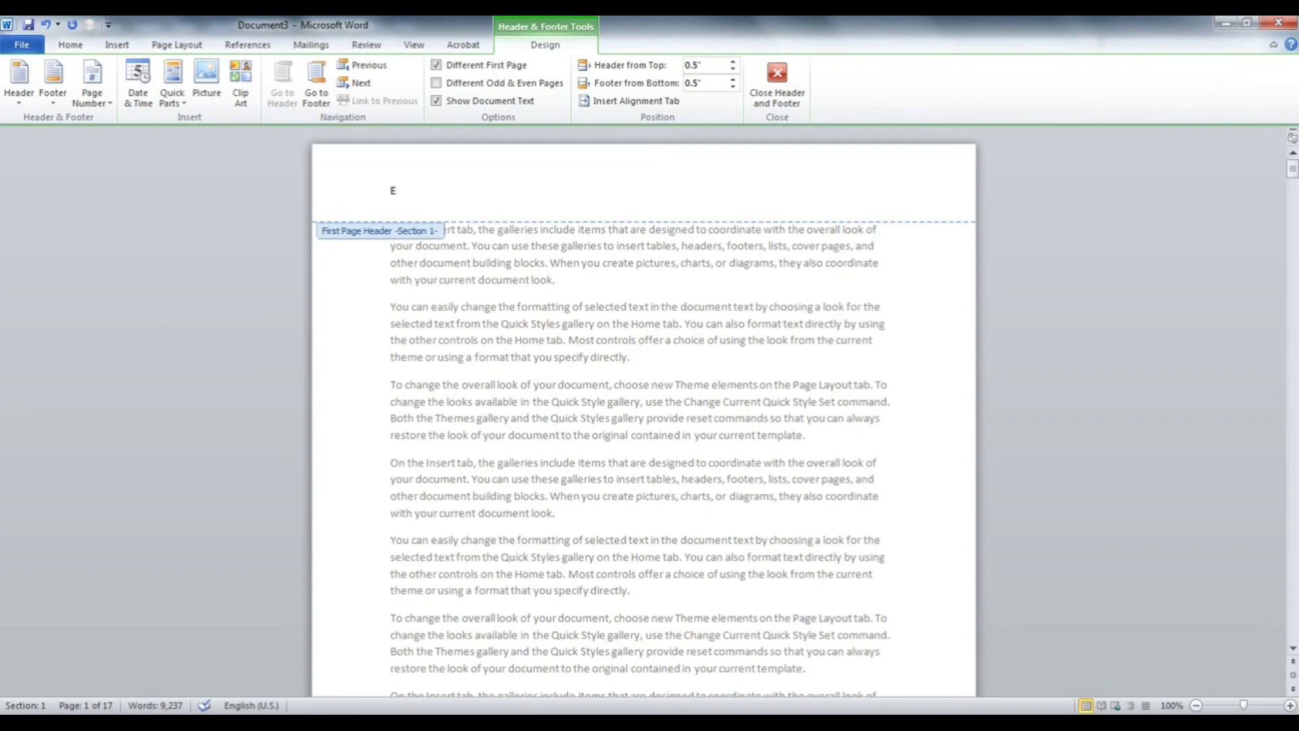
text(ma)
text(@ma)
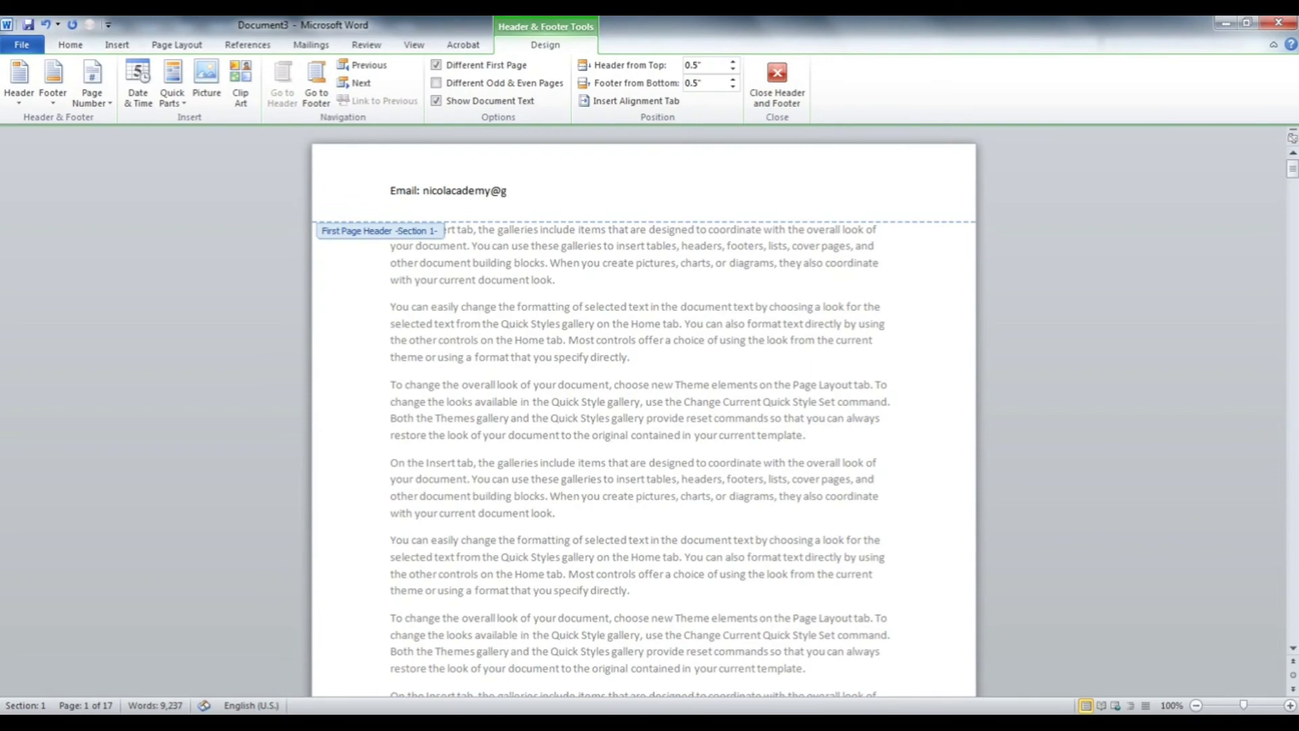
key(ctrl+e)
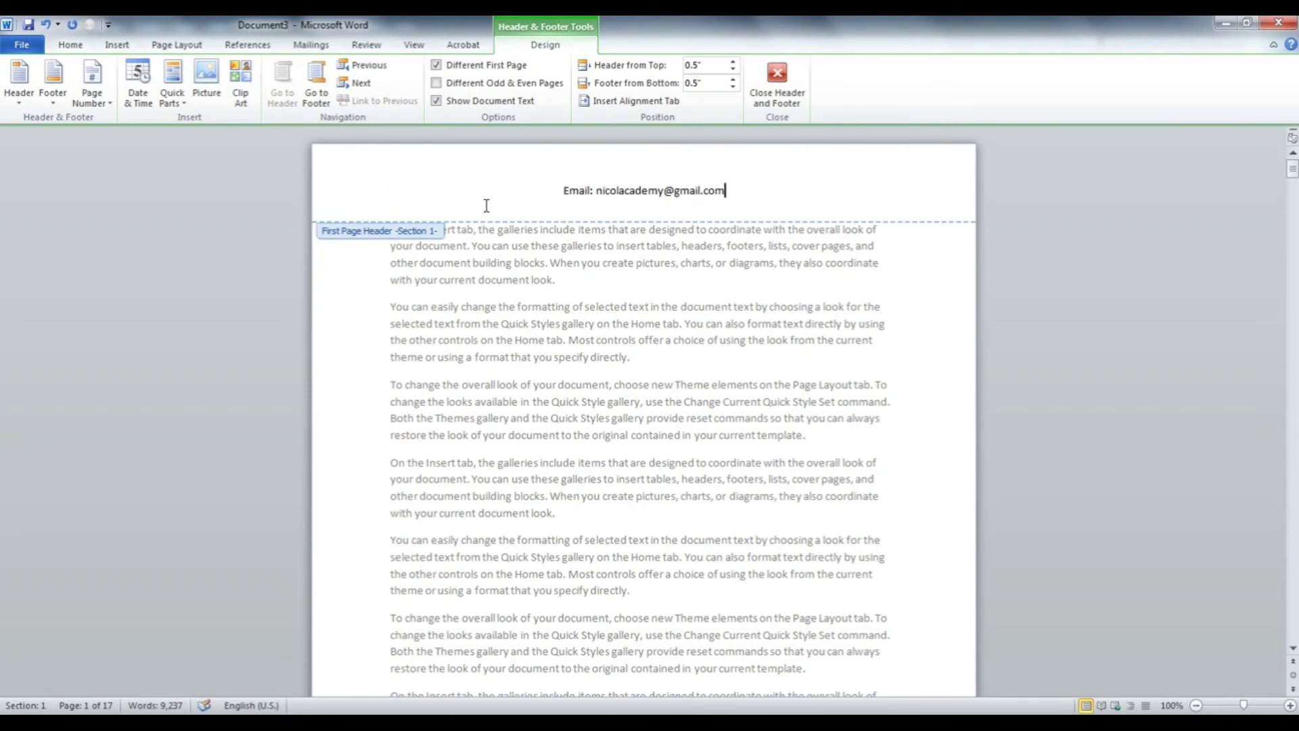
Delete the email text from the first-page header, then reopen page 1's header for editing.
scroll(576, 213, down, 2)
scroll(609, 258, down, 1)
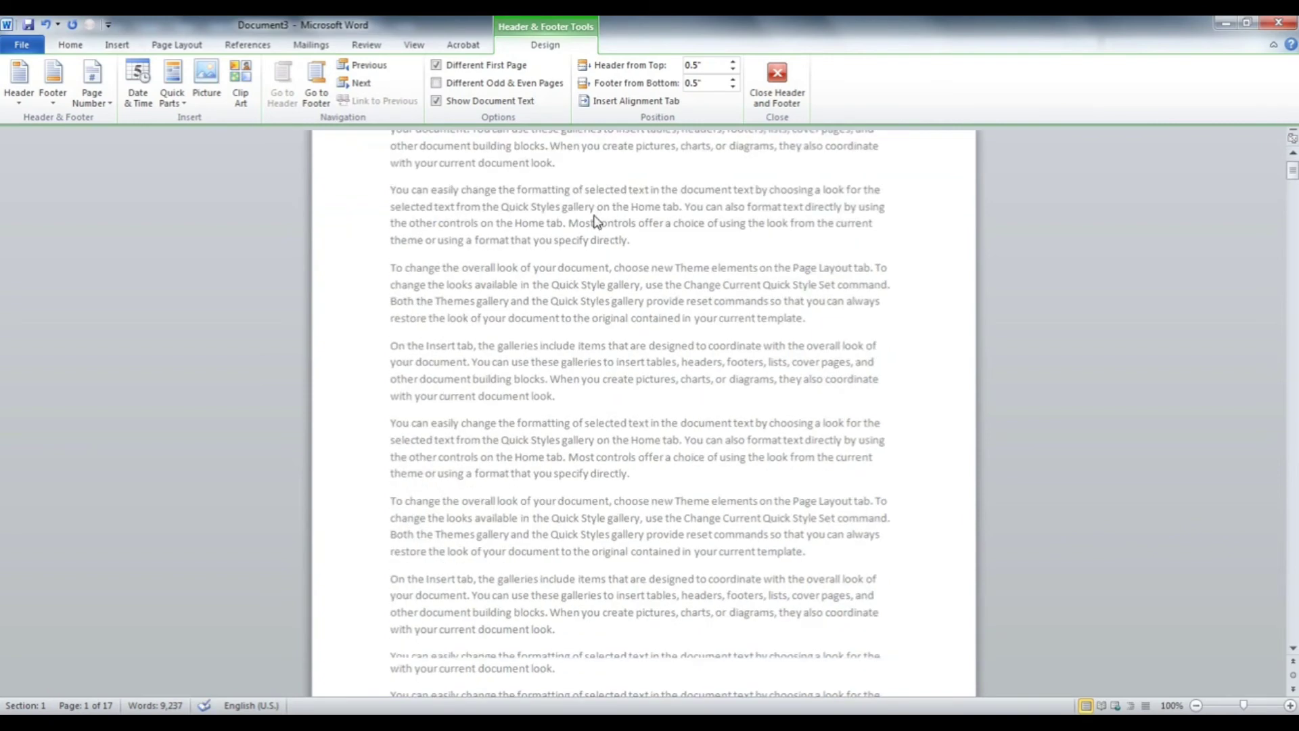
scroll(653, 306, down, 3)
scroll(650, 352, down, 4)
scroll(641, 435, down, 3)
scroll(641, 435, down, 4)
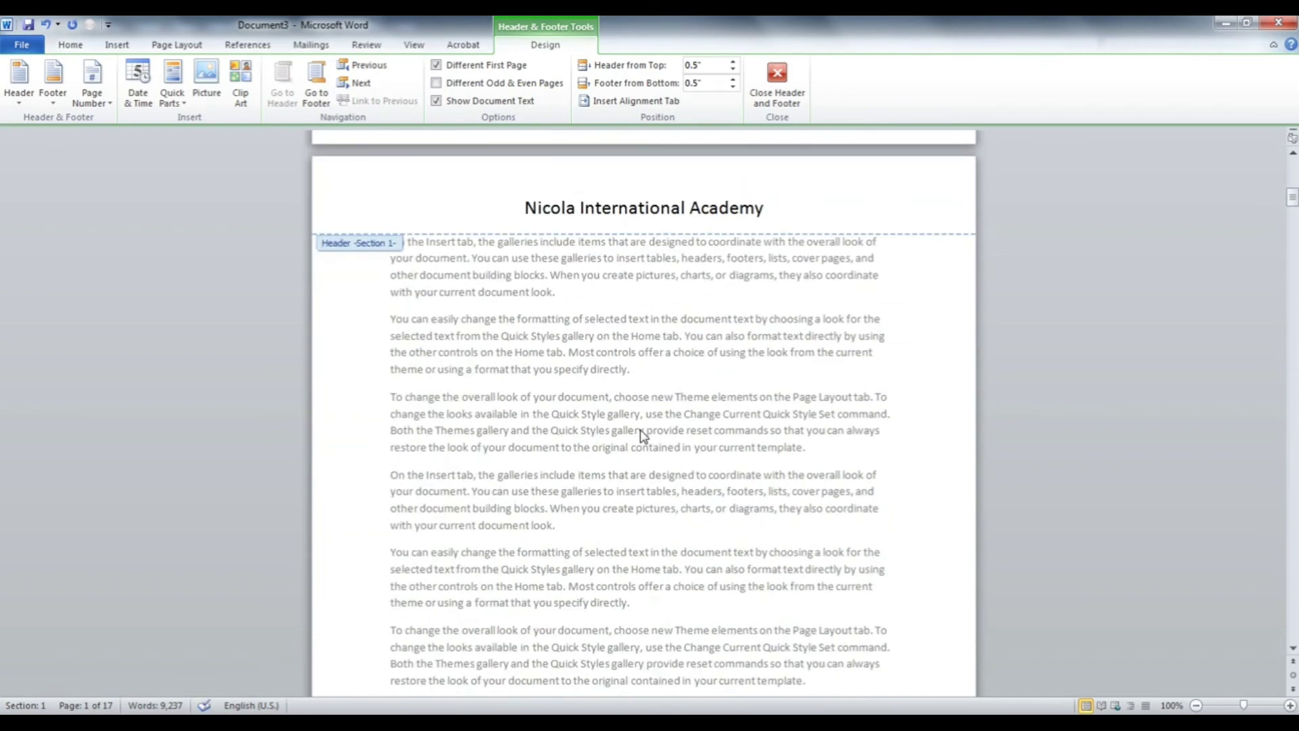
scroll(643, 435, down, 3)
scroll(643, 437, down, 5)
scroll(650, 457, down, 3)
scroll(659, 514, down, 1)
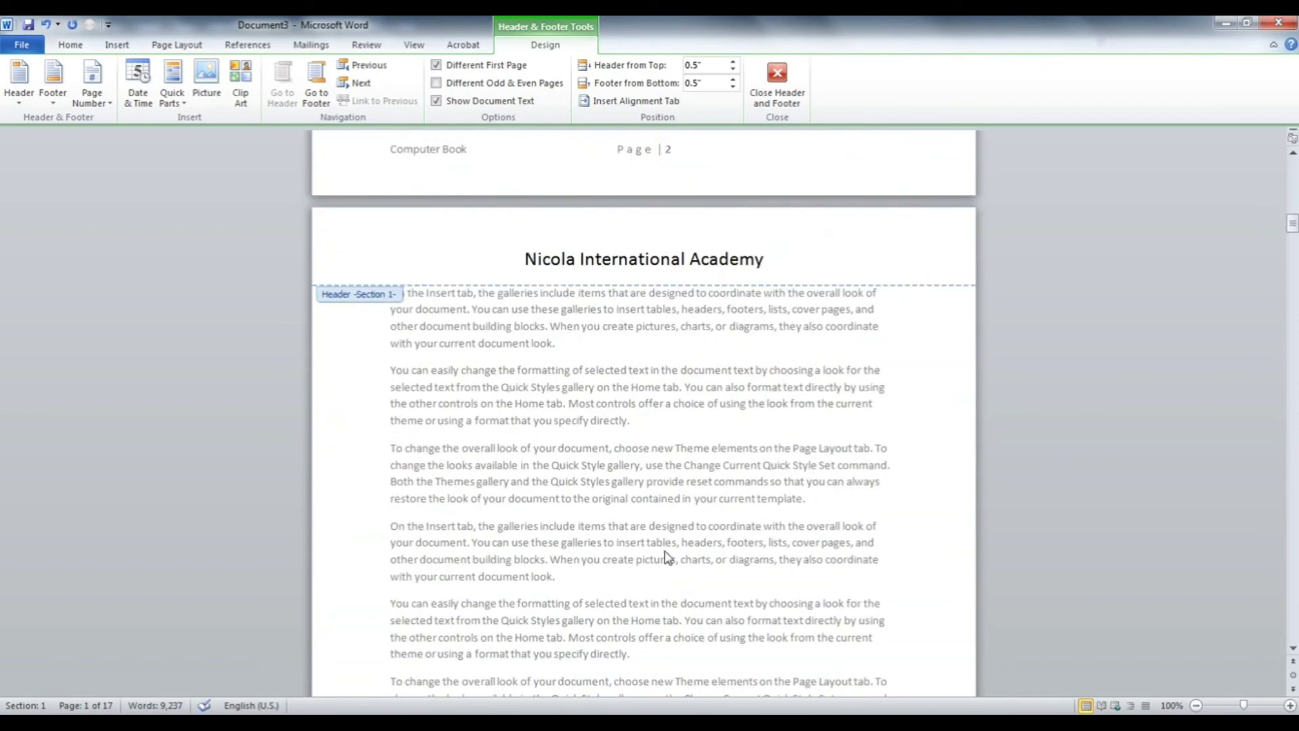
scroll(676, 548, down, 5)
scroll(689, 544, up, 8)
scroll(677, 474, up, 6)
scroll(670, 406, up, 12)
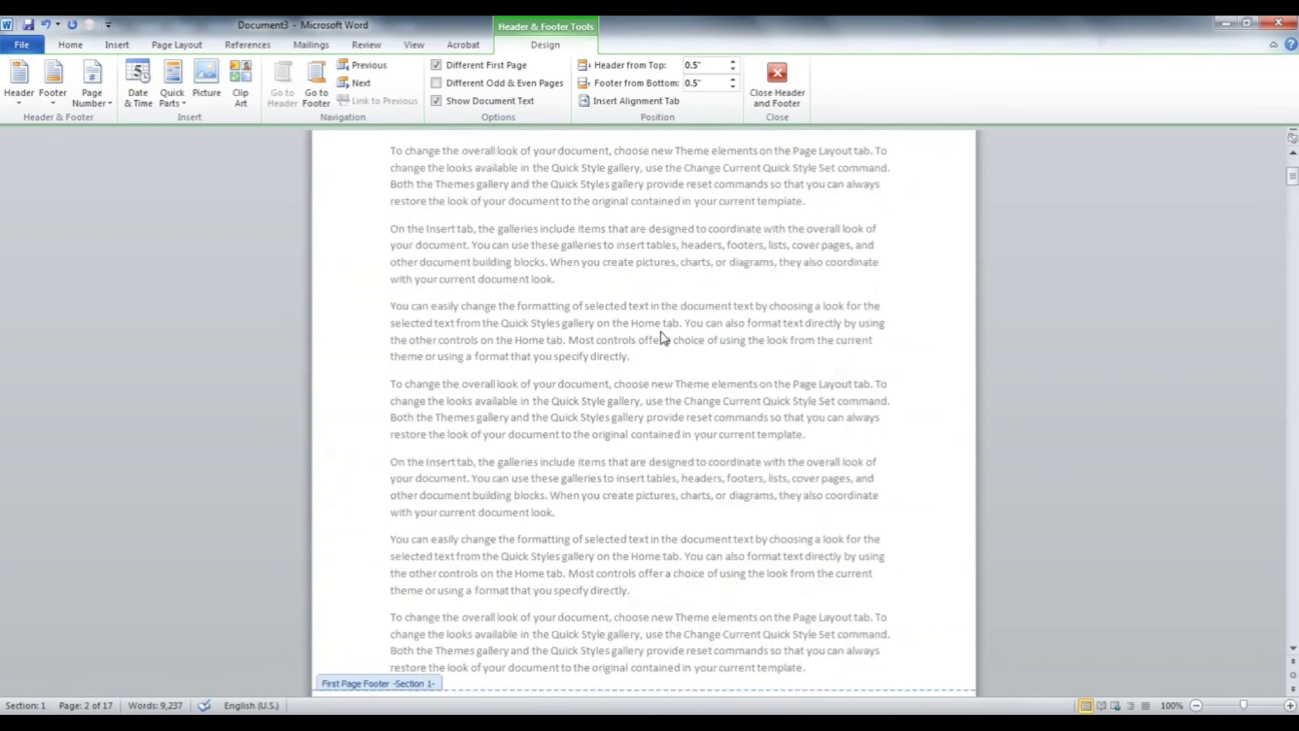
scroll(665, 339, up, 8)
key(ctrl+a)
key(Delete)
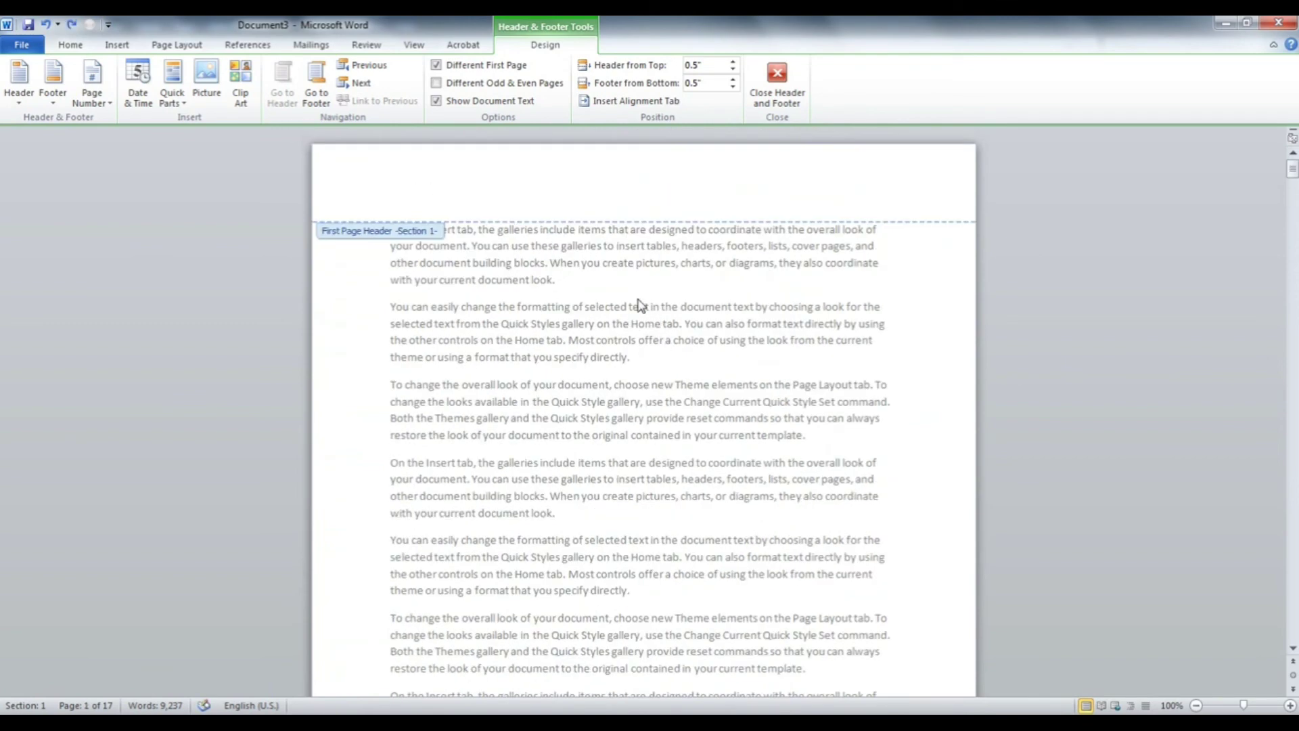
double_click(638, 305)
double_click(620, 193)
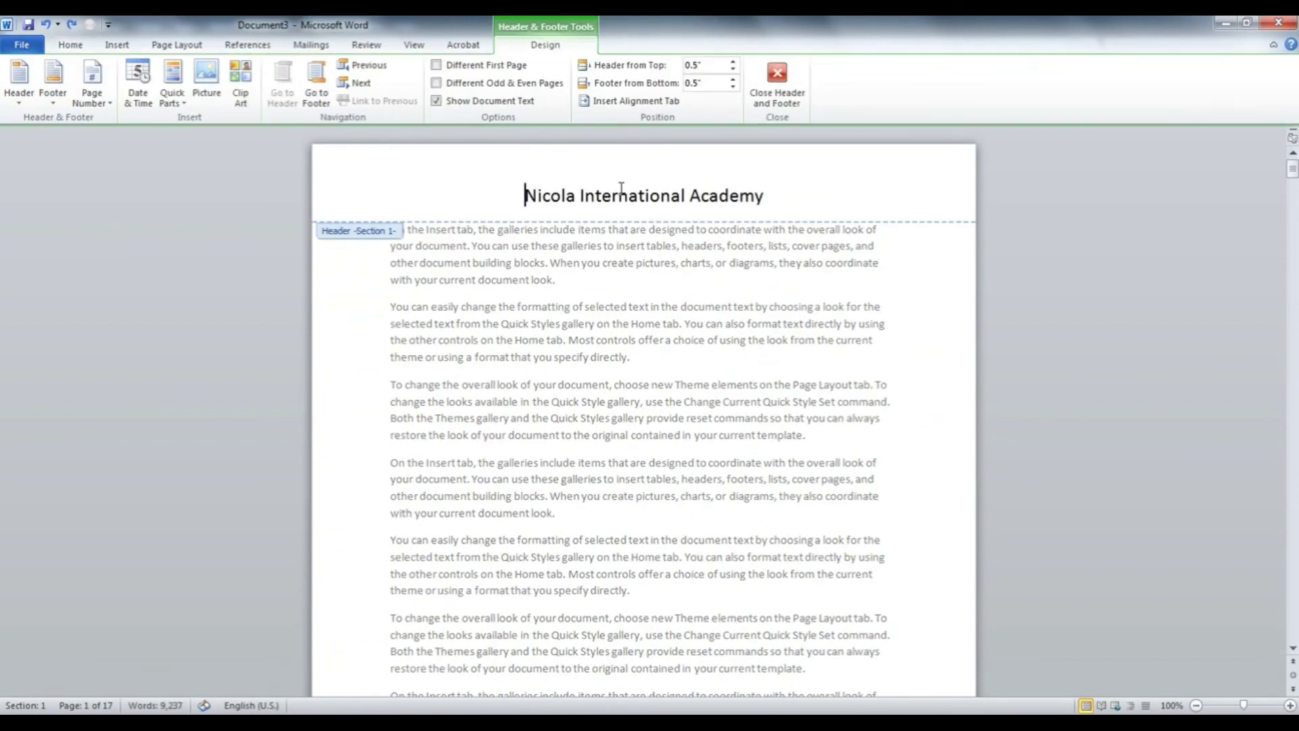
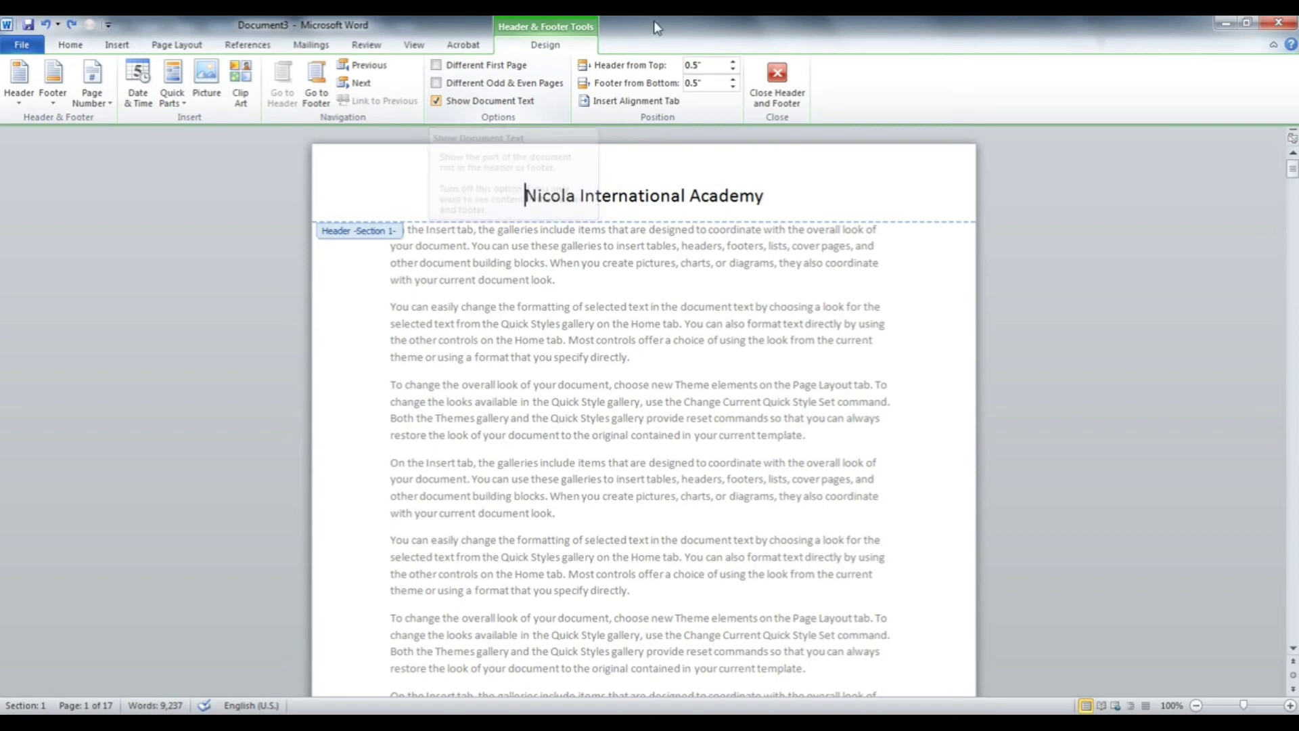
Turn on Different Odd & Even Pages and retype the odd-page header as 'Nicola International Academy'.
click(437, 83)
click(562, 195)
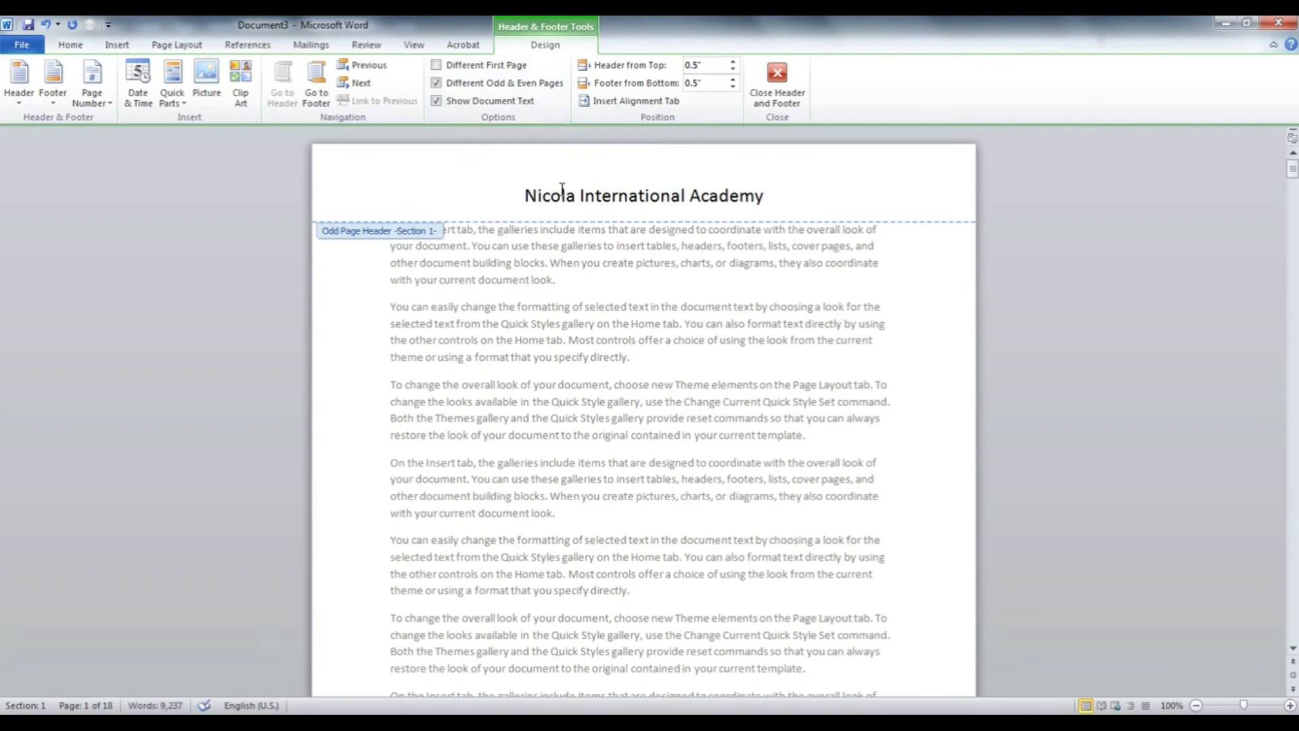
triple_click(561, 190)
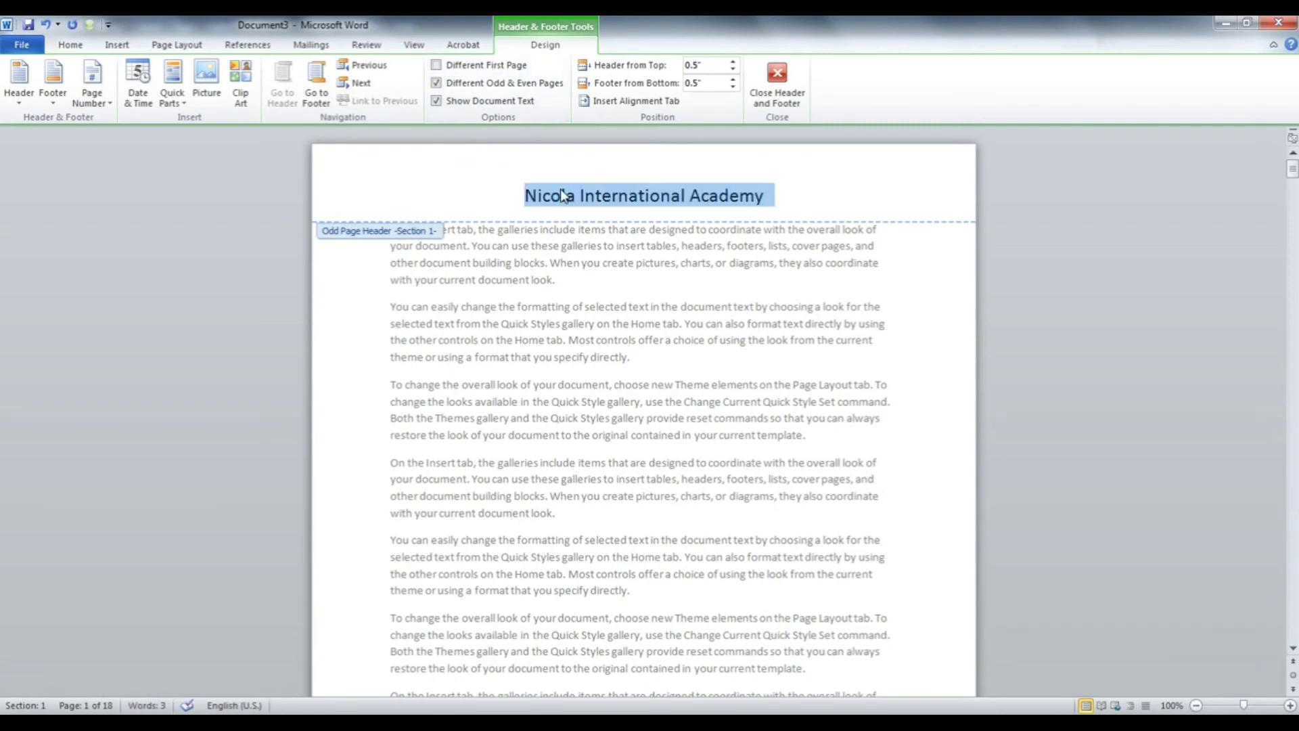
text(Nicola Int)
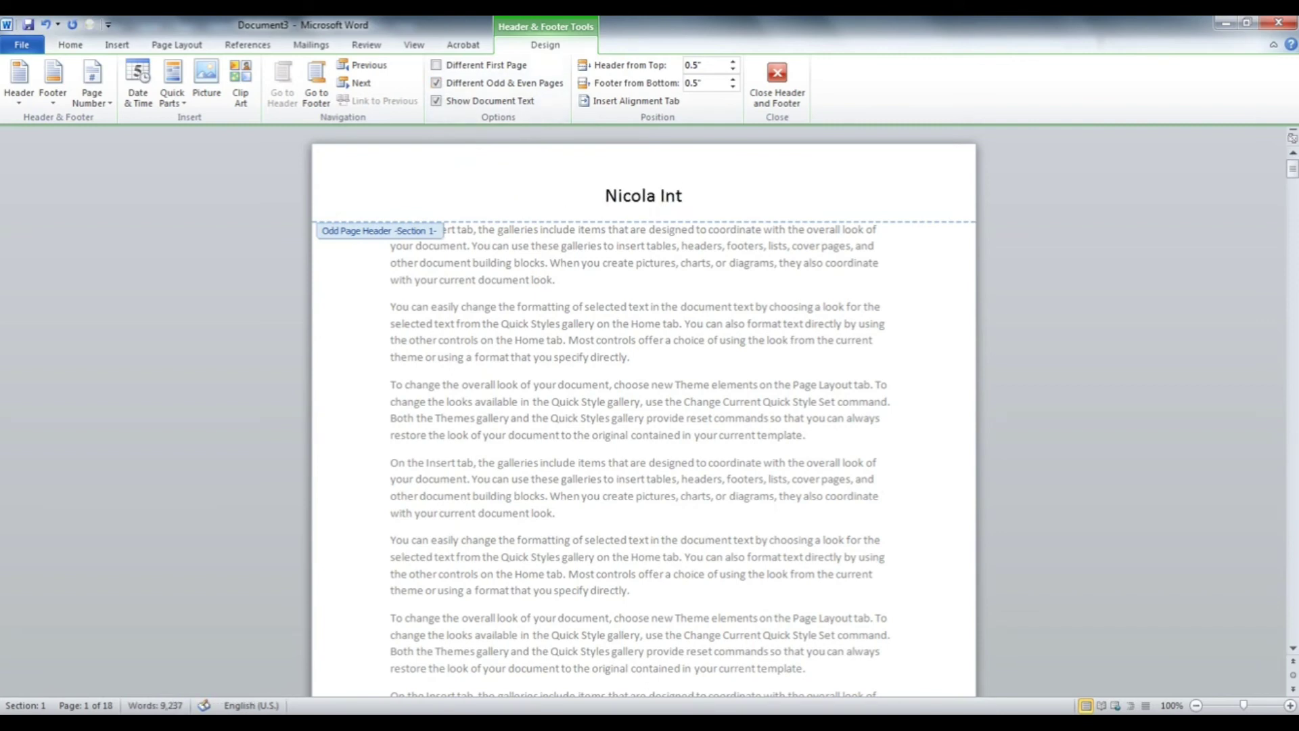
text(ernatt)
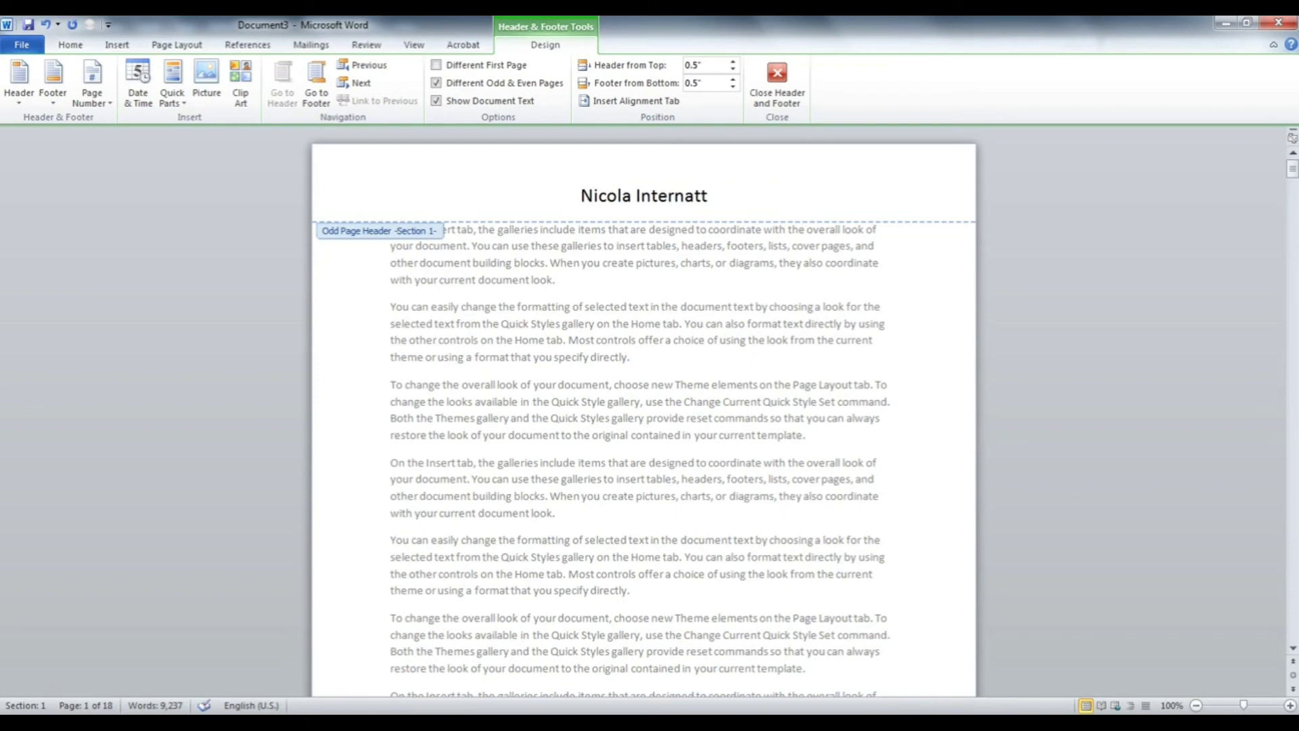
key(BackSpace)
text(ional ac)
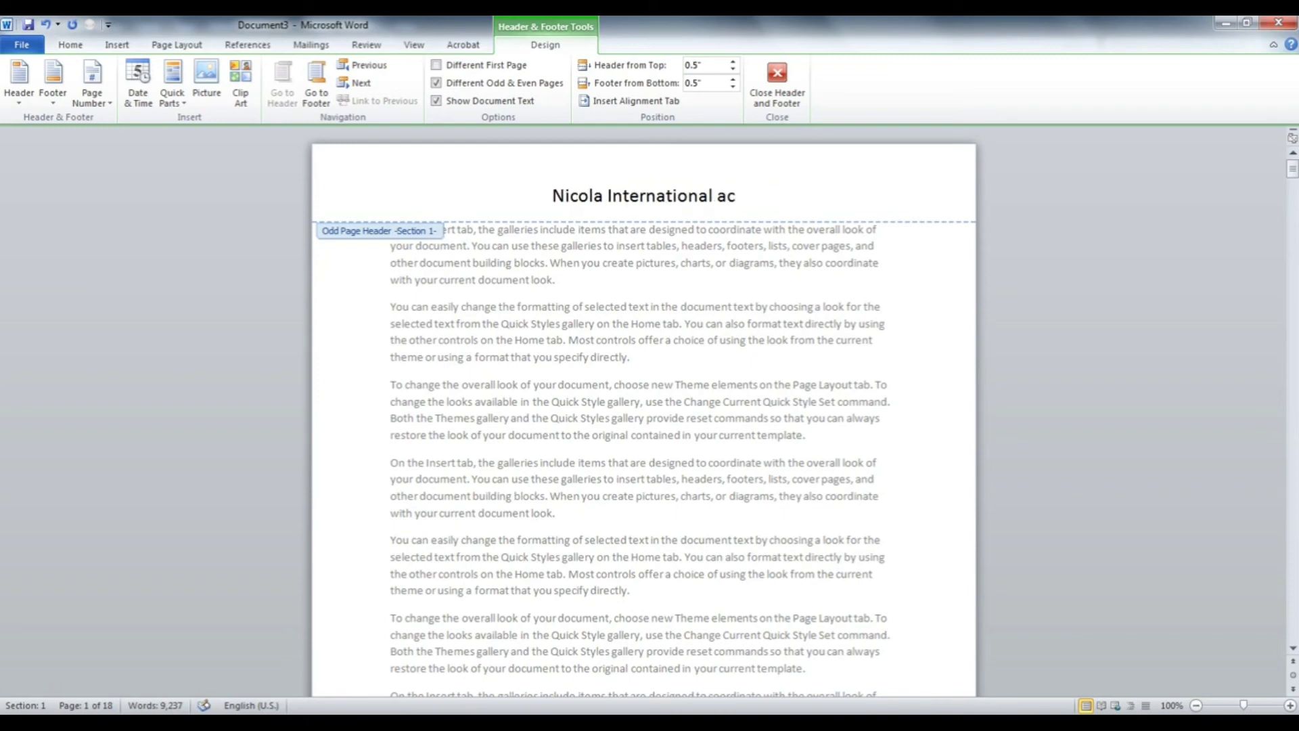
text(adem)
key(BackSpace)
key(BackSpace)
key(BackSpace)
key(BackSpace)
key(BackSpace)
text(A)
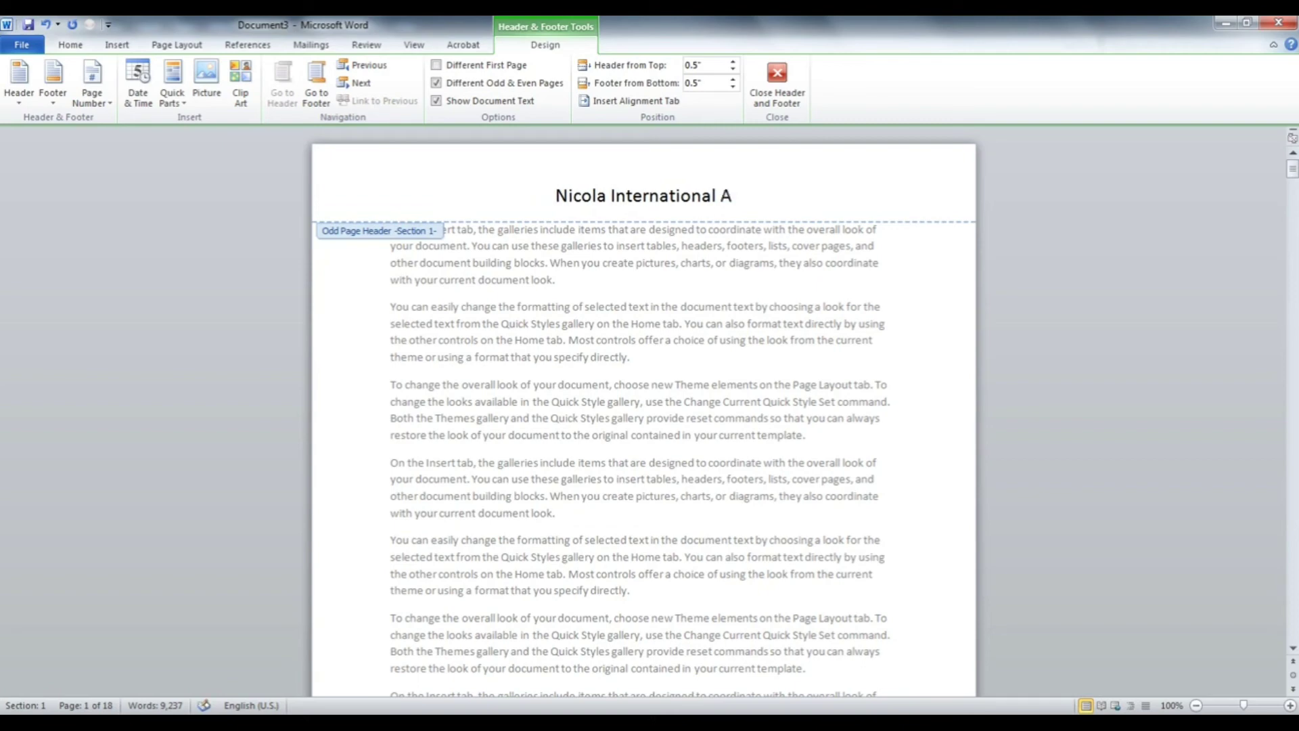
text(cademy)
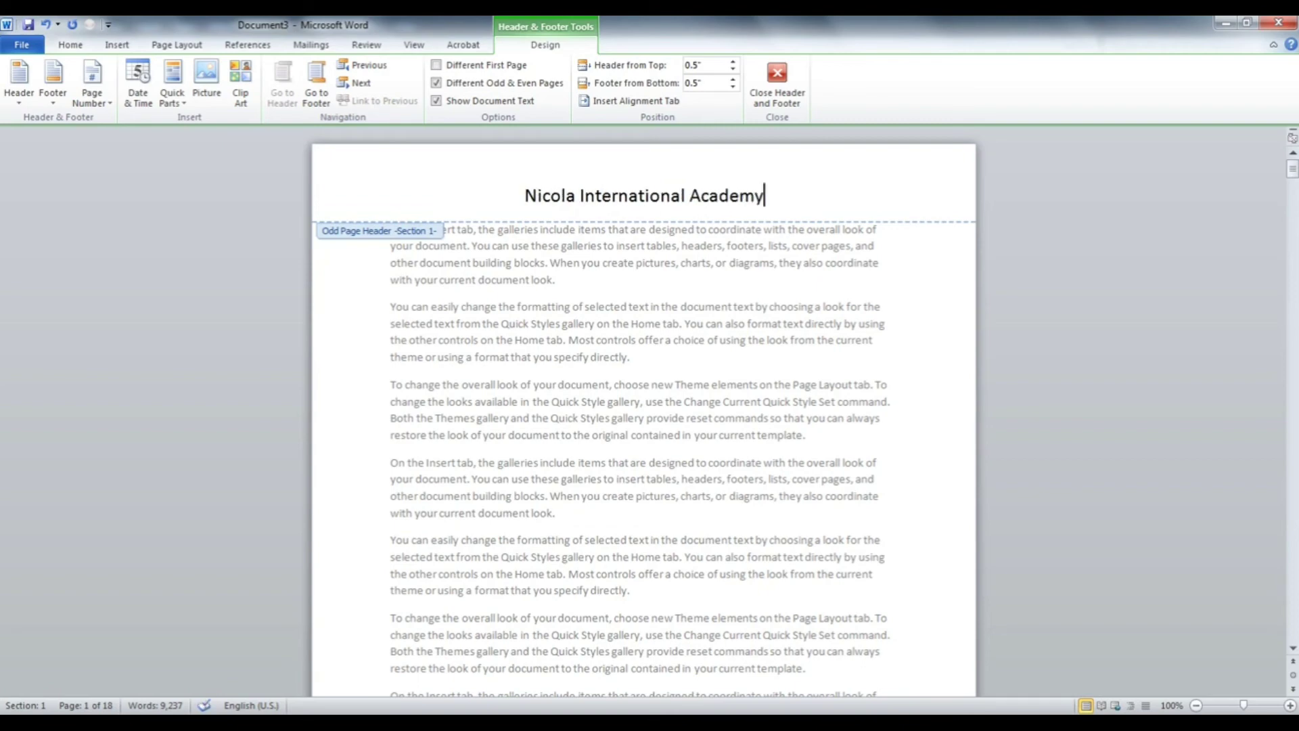
Scroll down to the empty even-page header on page 2.
scroll(569, 342, down, 3)
scroll(525, 314, up, 3)
scroll(525, 315, down, 3)
scroll(459, 369, down, 3)
scroll(459, 369, down, 6)
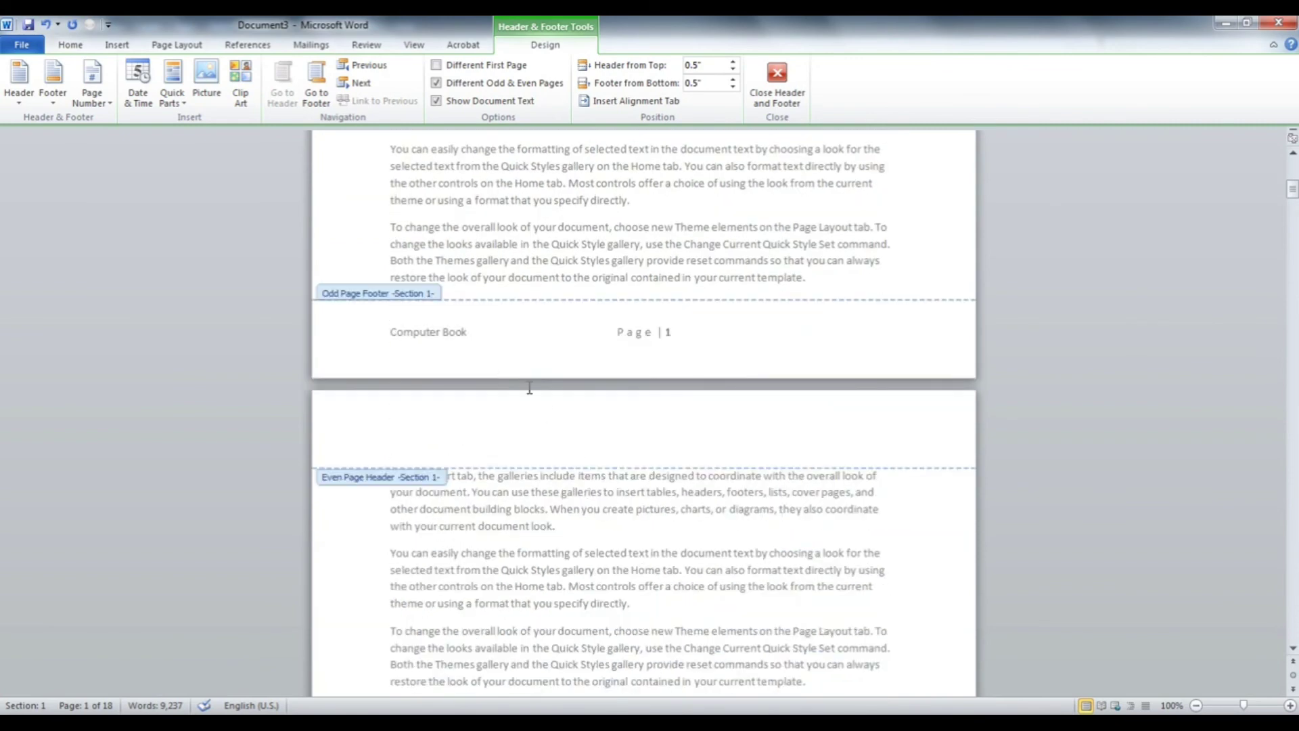
Centre the 'Nicola Open College' even-page header and enlarge its font.
click(502, 442)
text(Nicola Open College)
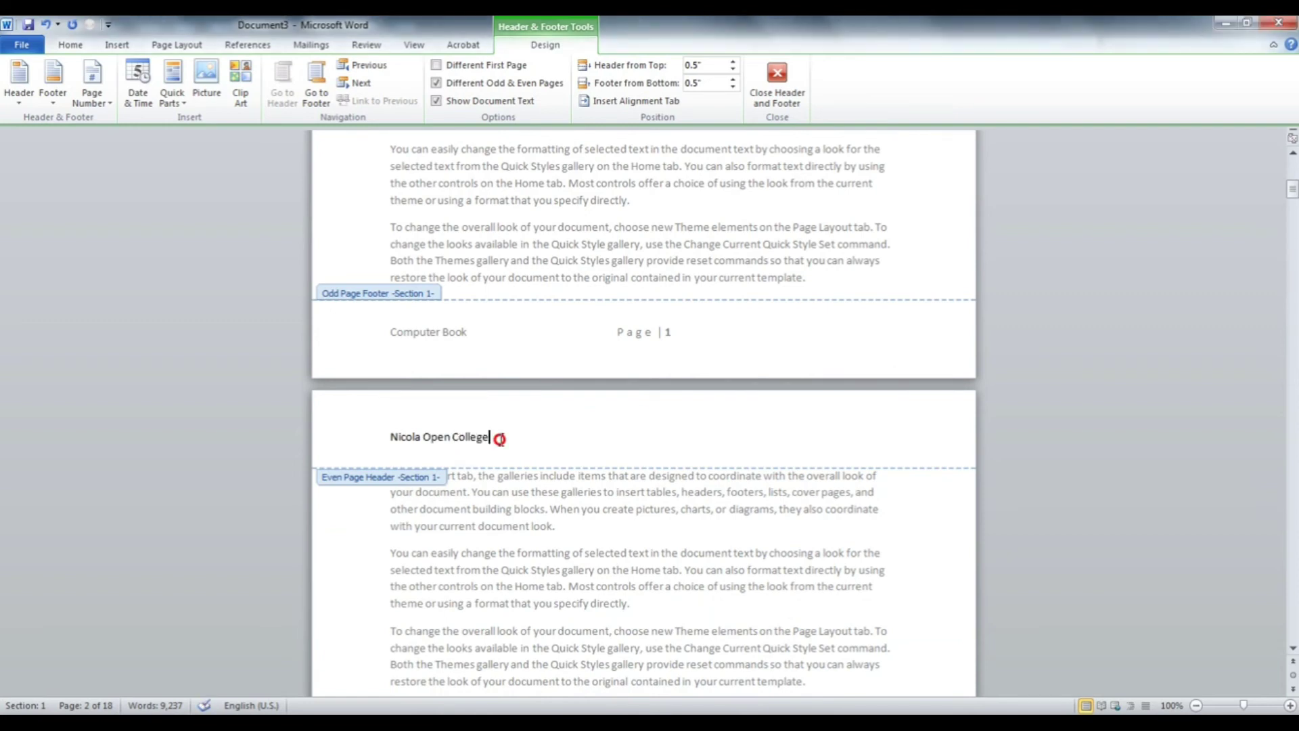
drag(500, 438, 393, 440)
key(ctrl+e)
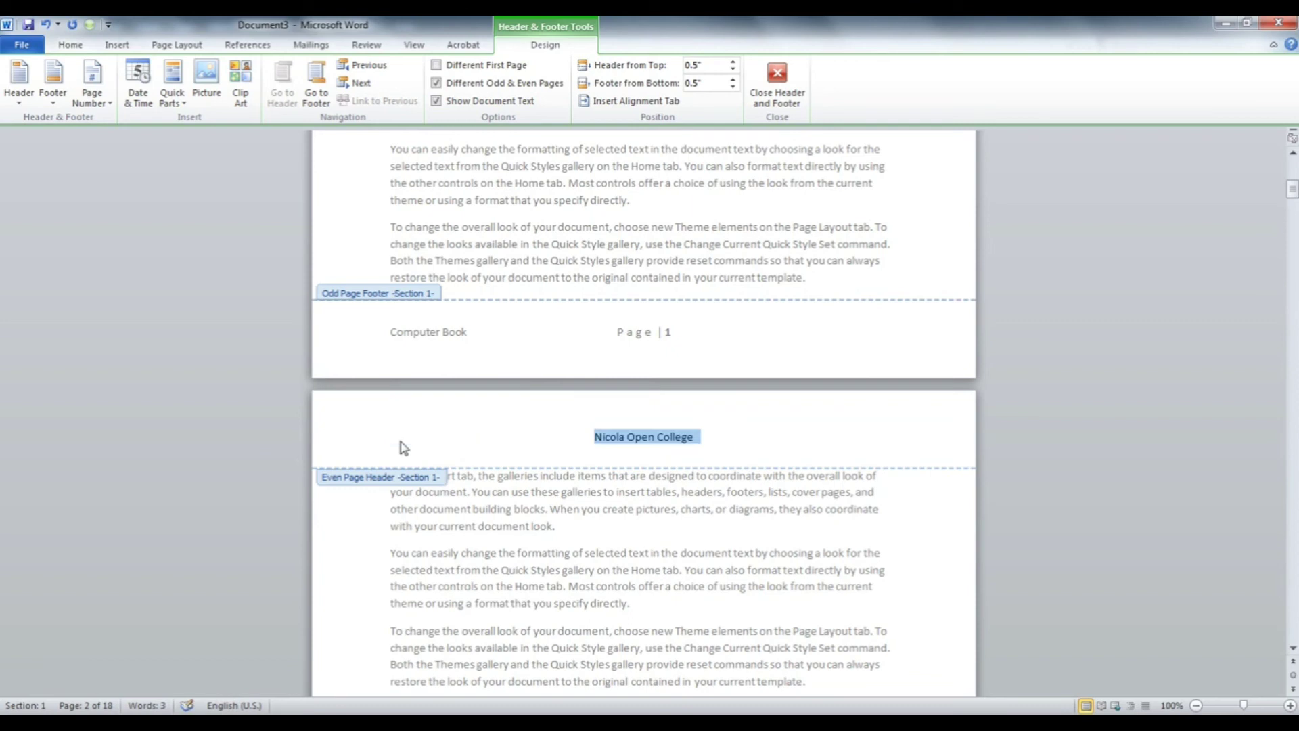
key(ctrl+shift+period)
key(ctrl+shift+period)
key(ctrl+shift+period)
key(ctrl+shift+period)
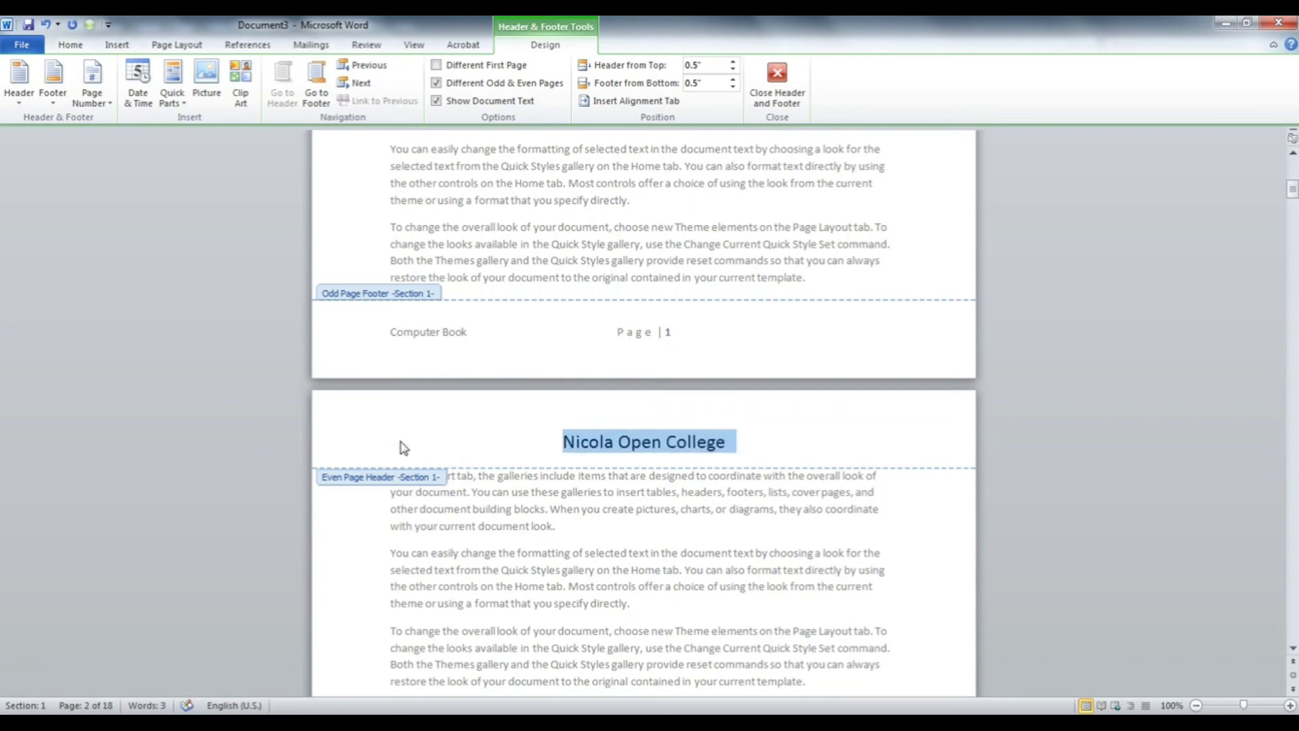
click(649, 447)
Close header and footer editing and scroll down through the document.
scroll(636, 460, up, 1)
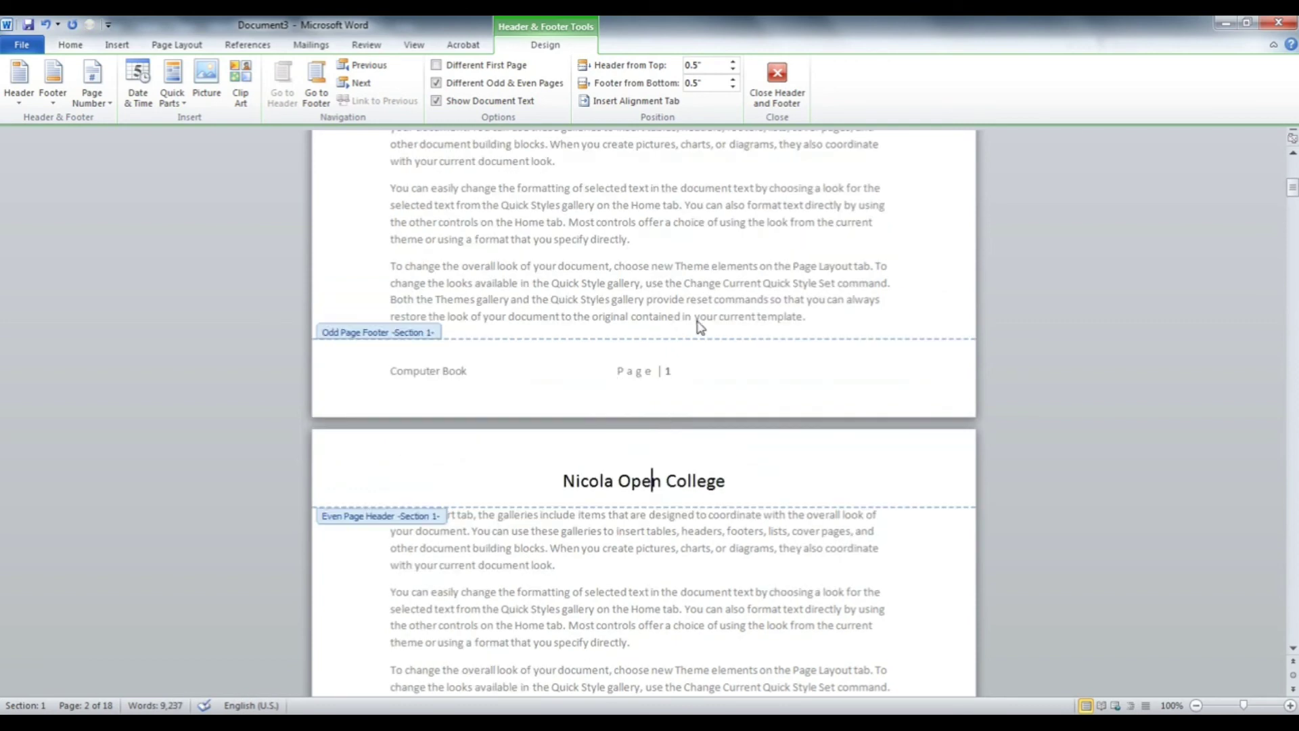
click(779, 105)
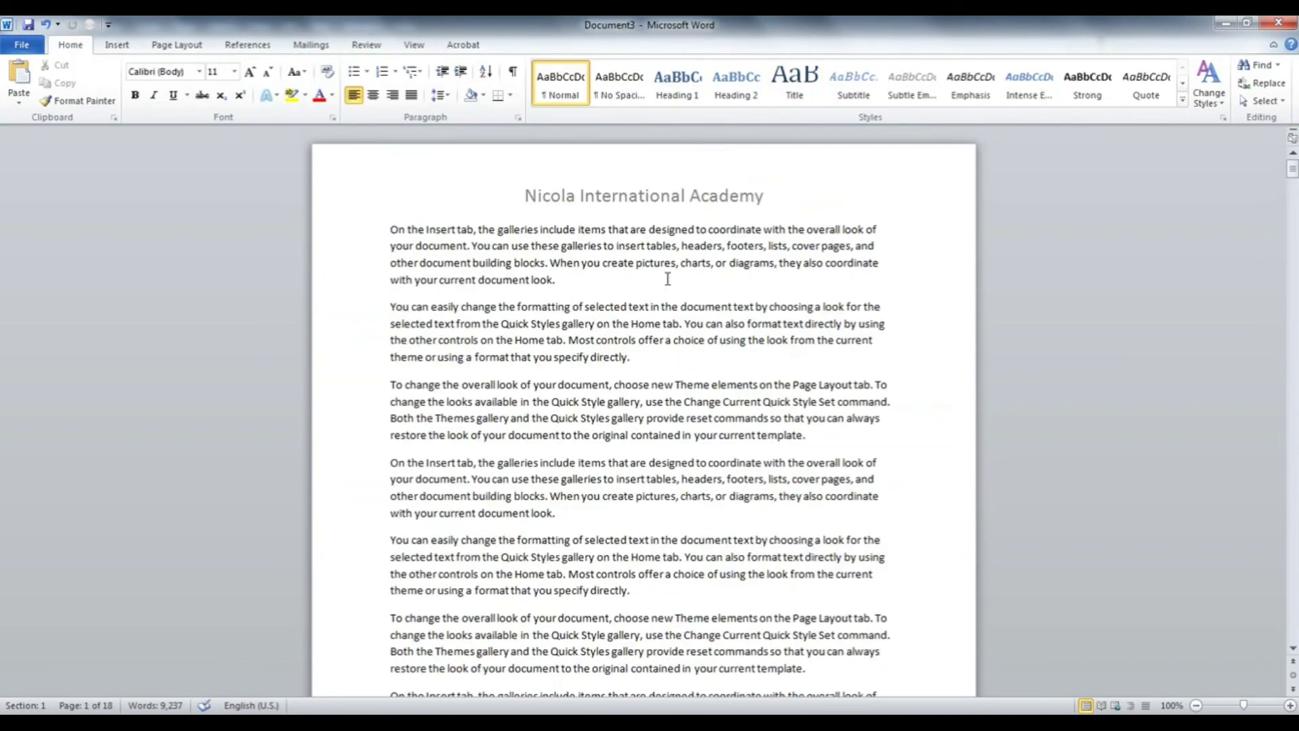
scroll(633, 217, down, 5)
scroll(643, 406, down, 8)
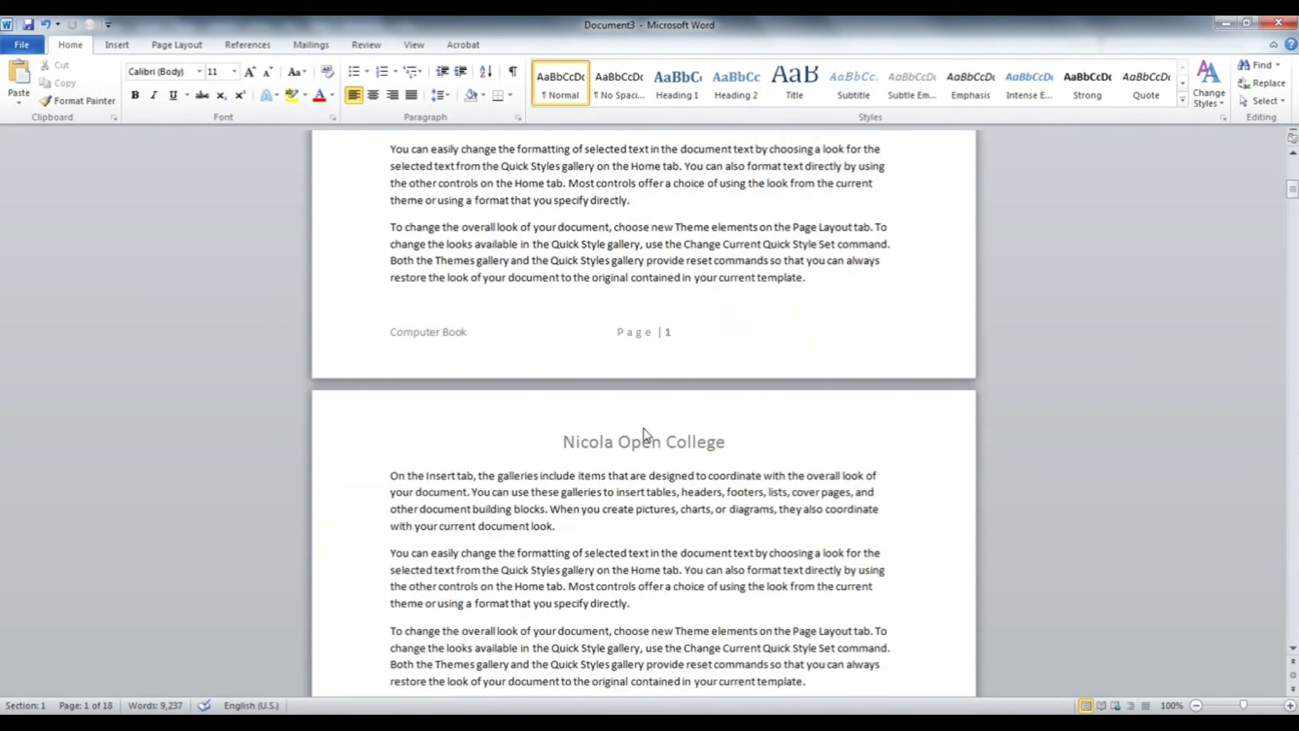
scroll(779, 455, down, 5)
scroll(778, 455, down, 4)
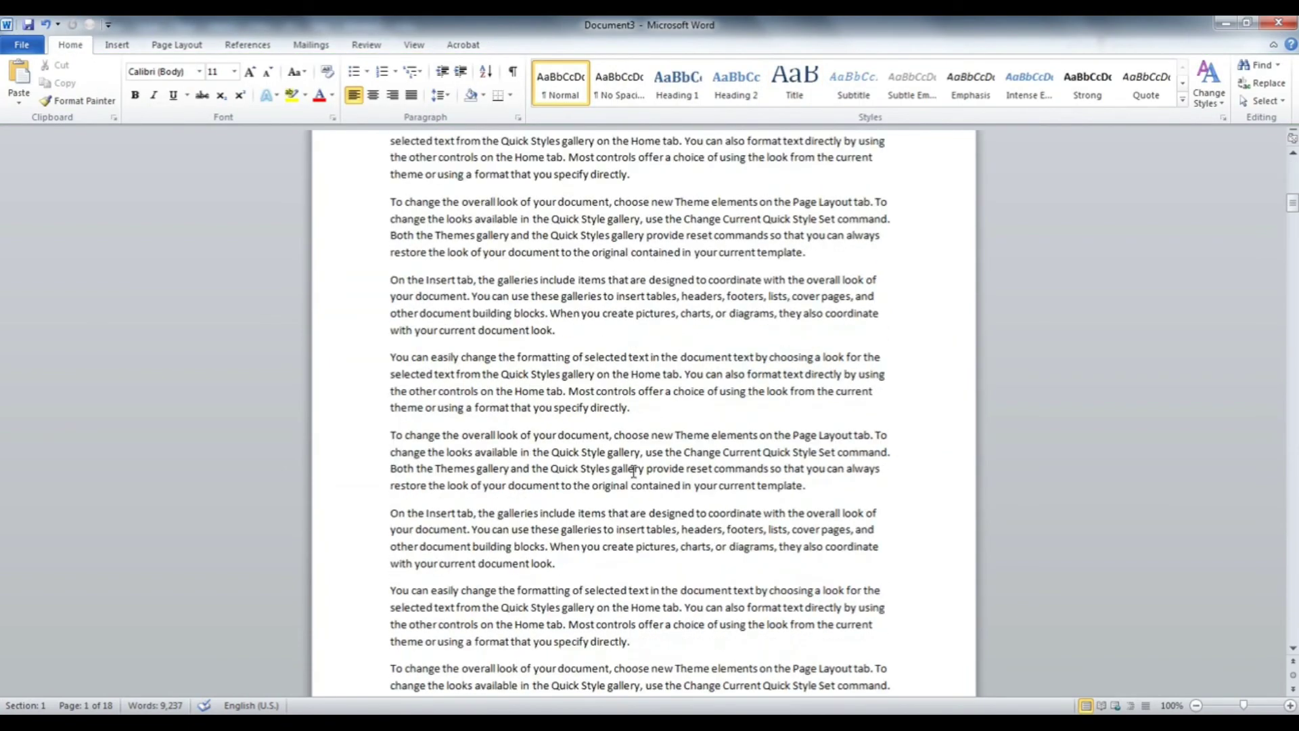
scroll(601, 535, down, 4)
scroll(602, 535, down, 3)
scroll(778, 476, down, 2)
scroll(778, 476, down, 8)
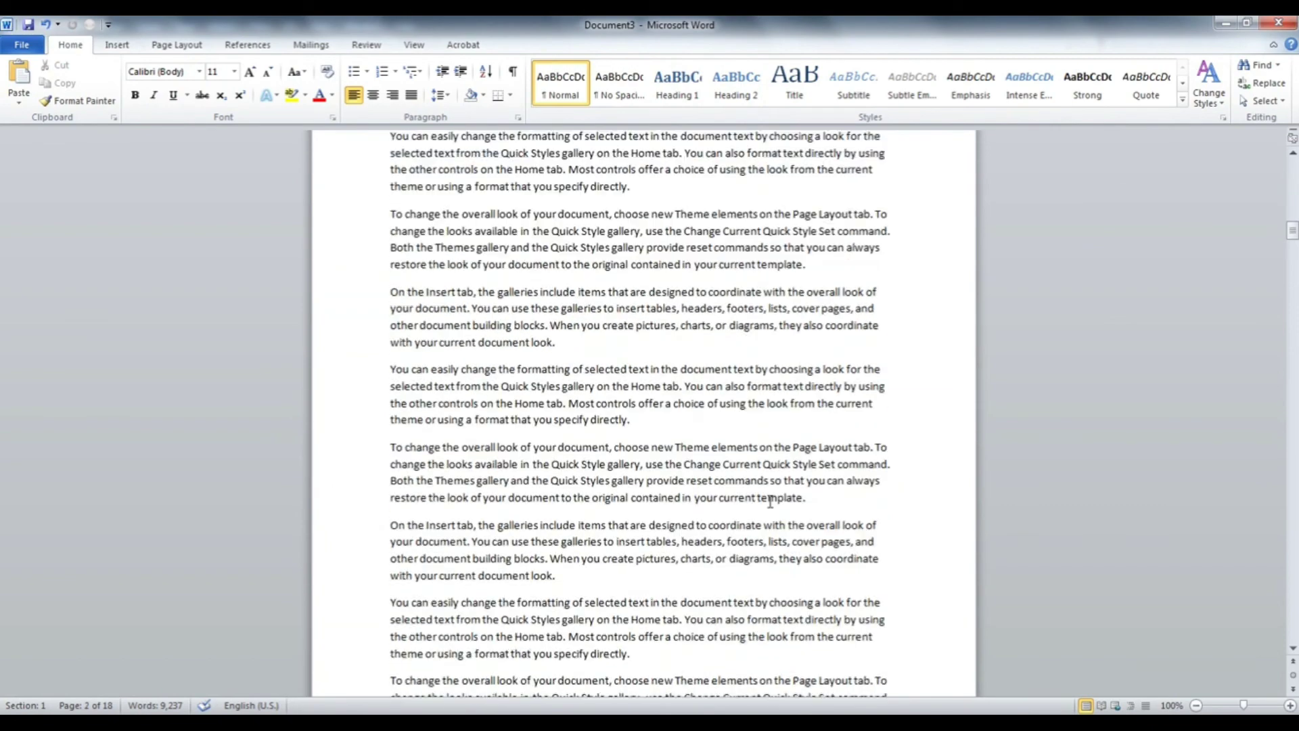
scroll(671, 568, down, 7)
scroll(671, 568, down, 2)
Reopen the header, uncheck Different Odd & Even Pages, and toggle Show Document Text off and on.
double_click(683, 456)
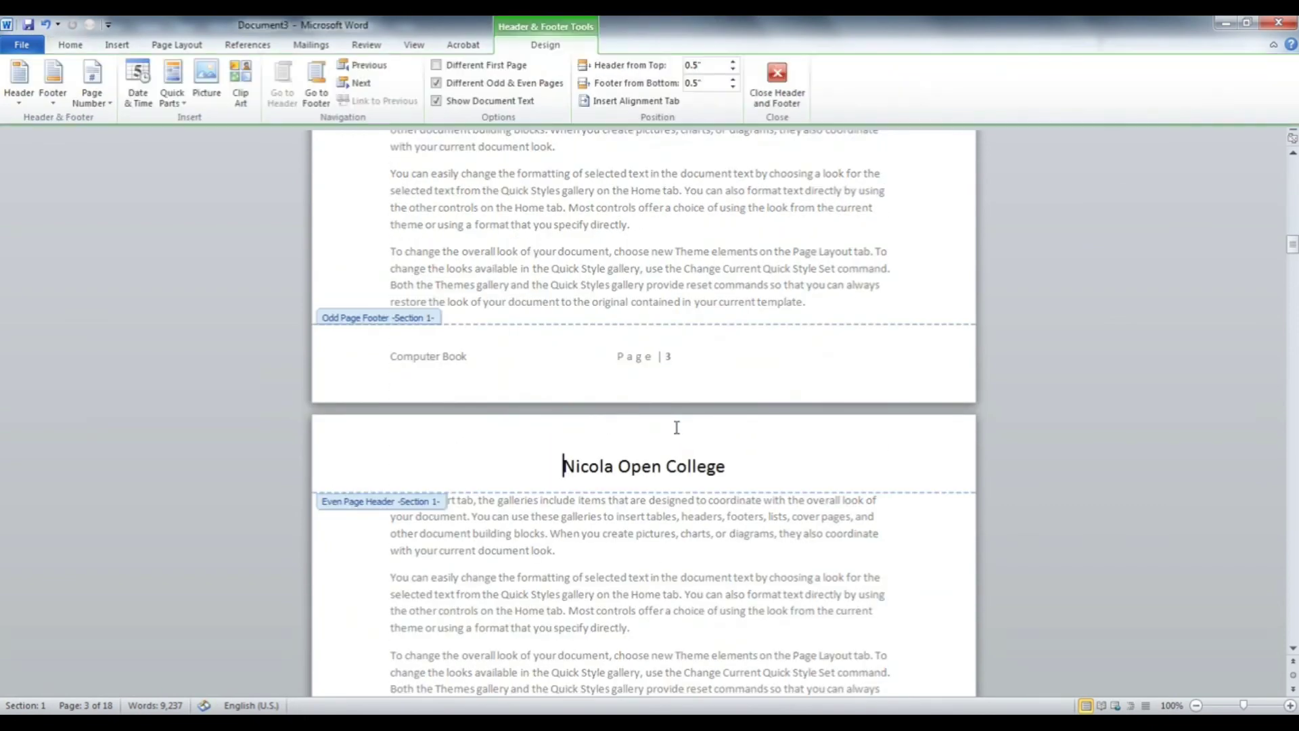
click(437, 82)
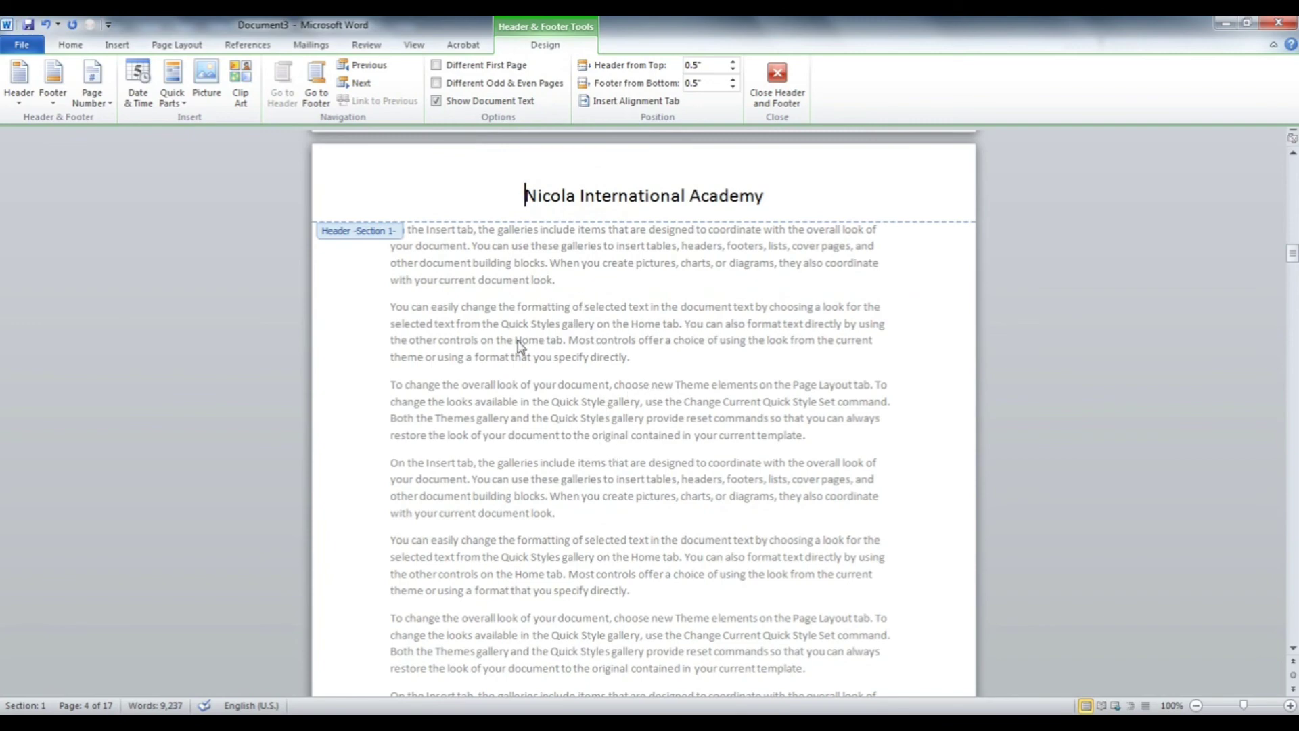
click(437, 101)
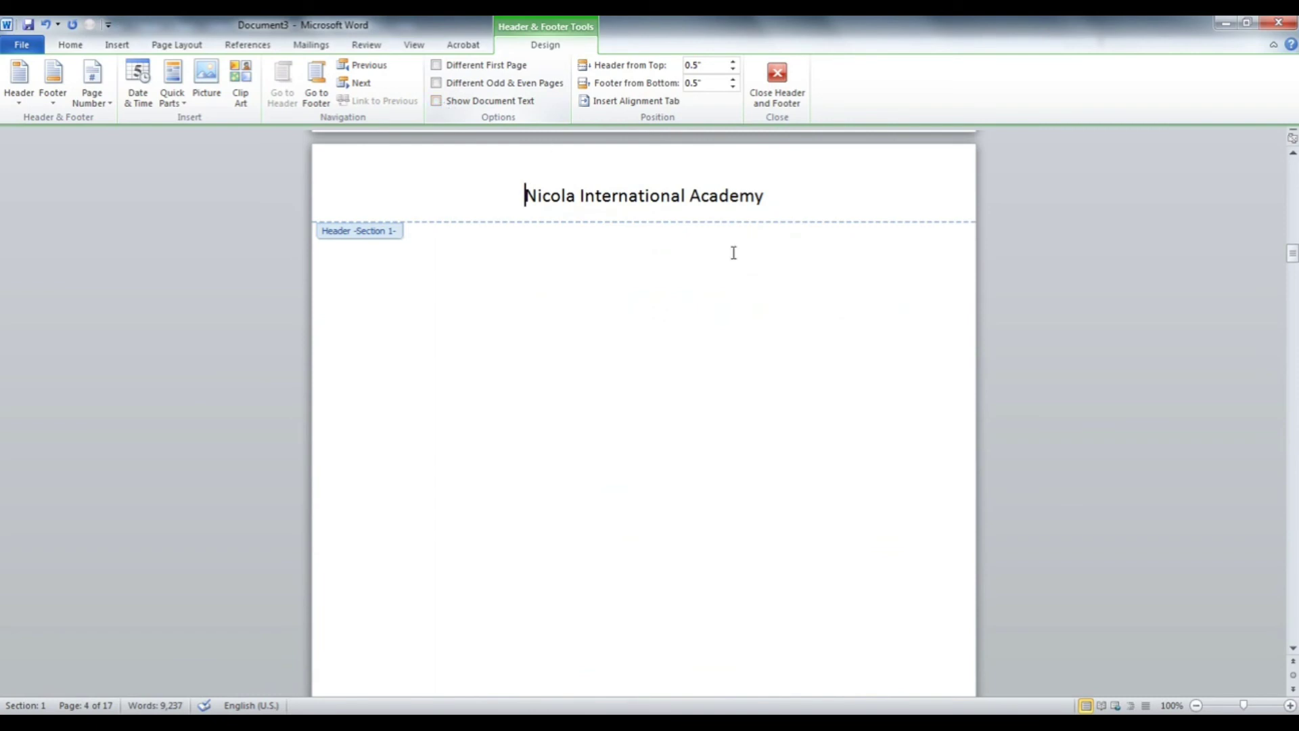
click(437, 101)
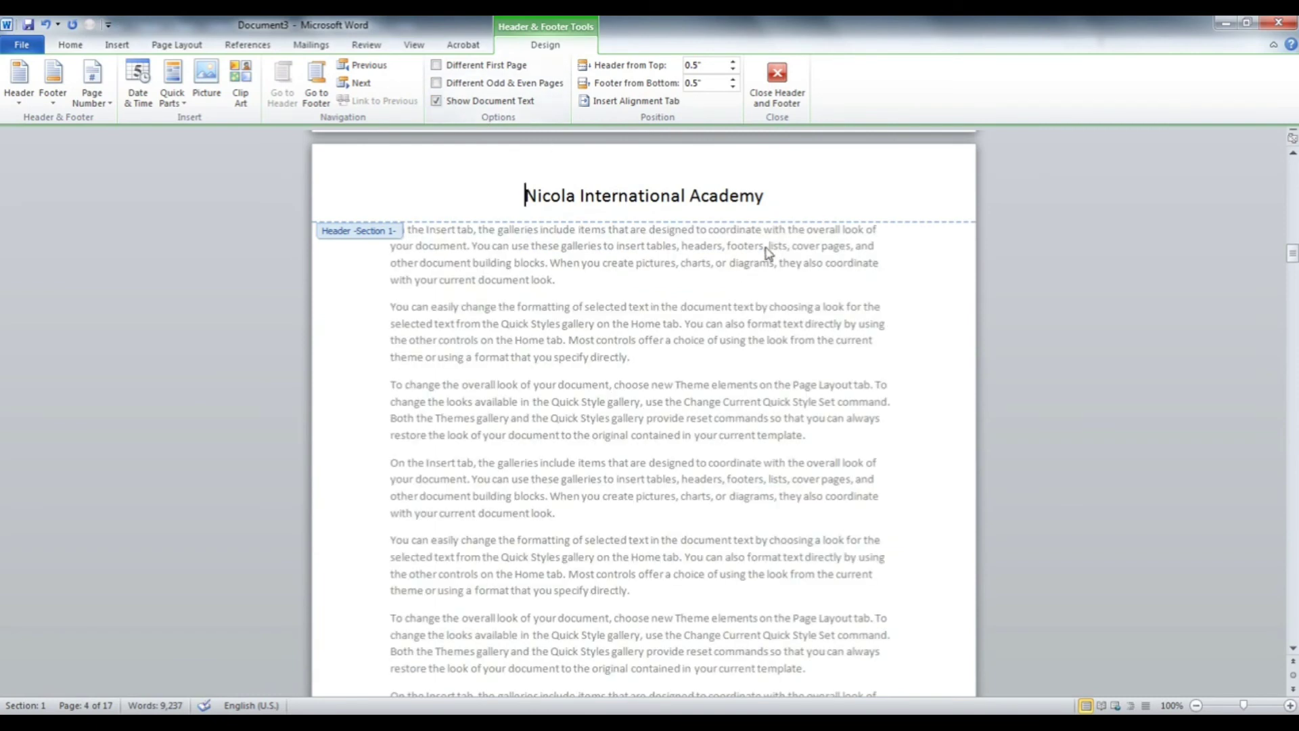
Set the Header from Top distance to 0.3" after trying 1" and 0.5".
scroll(741, 277, up, 3)
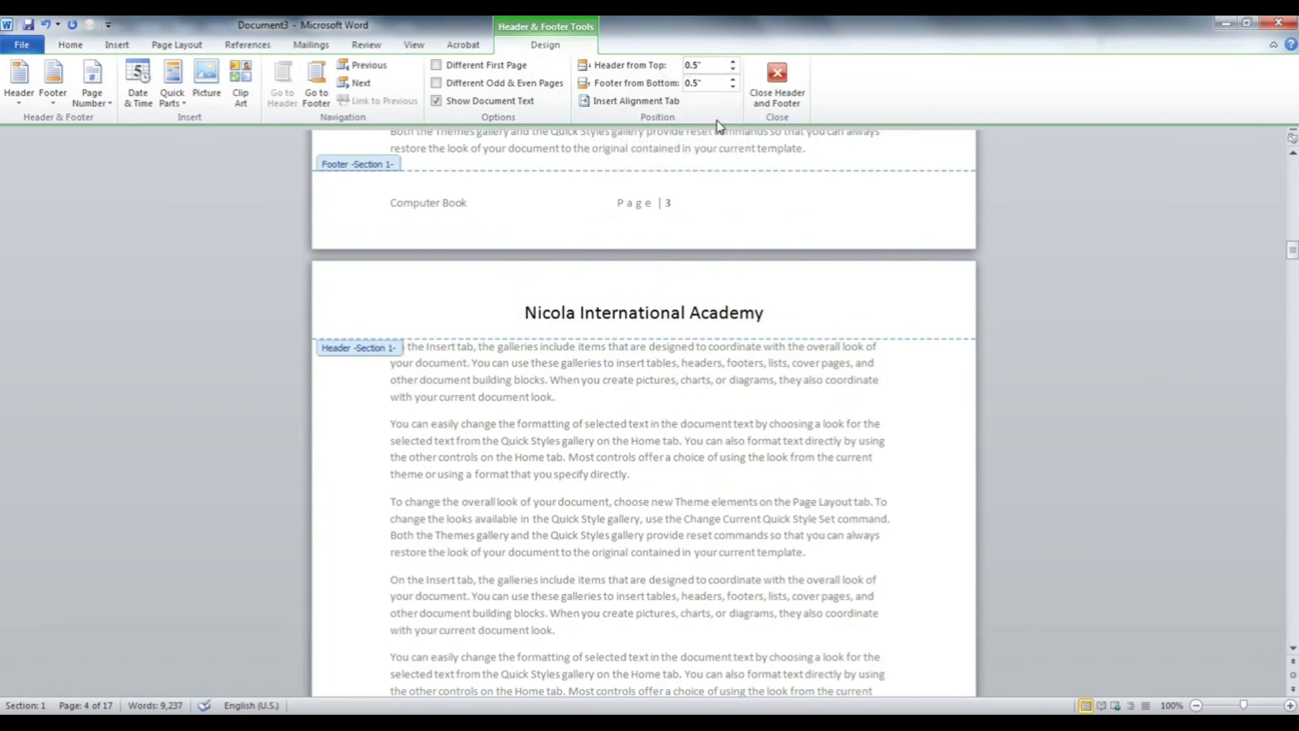
click(707, 67)
key(Return)
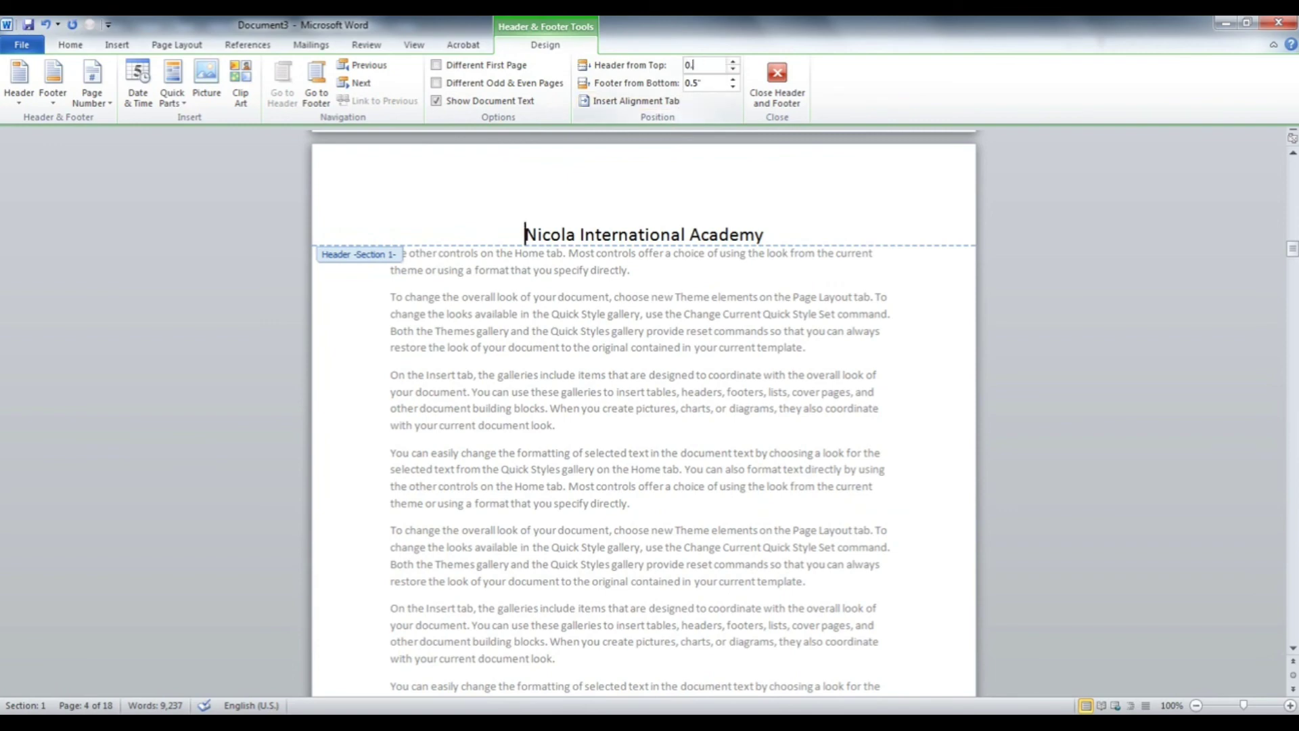
text(5)
key(Return)
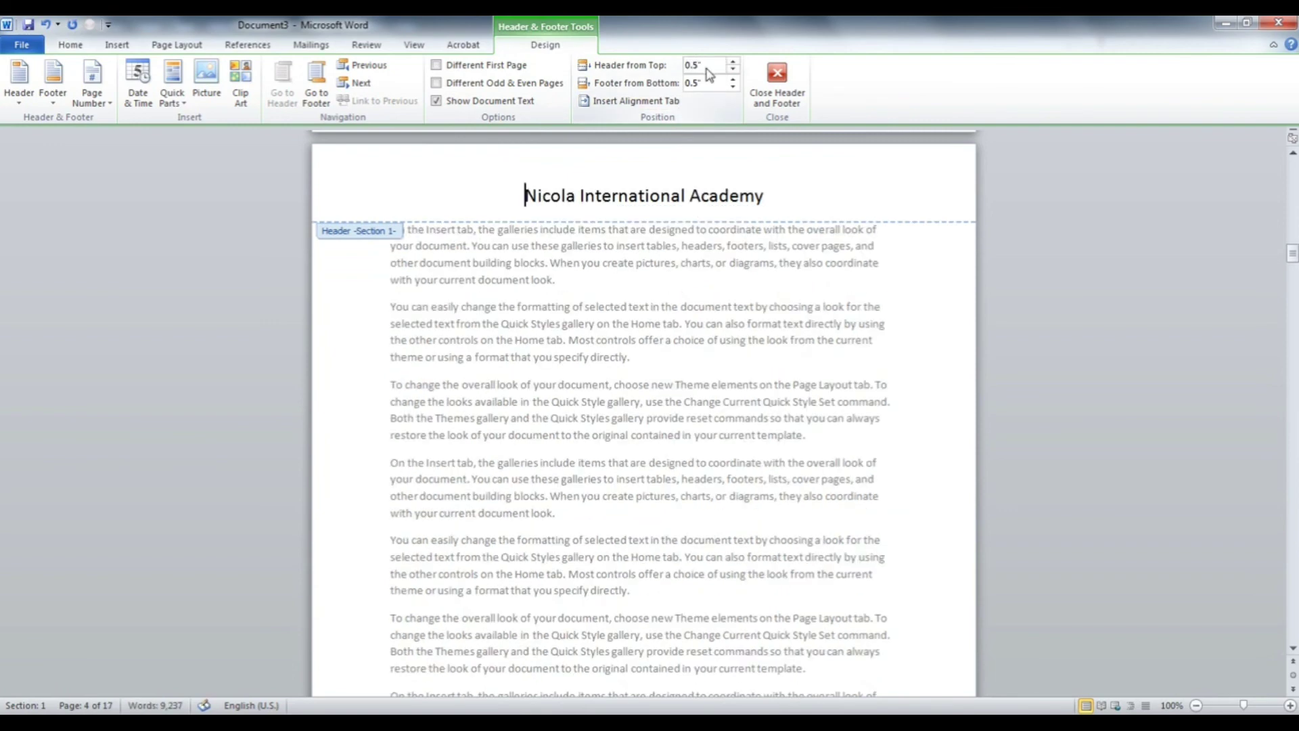
text(0.)
key(Return)
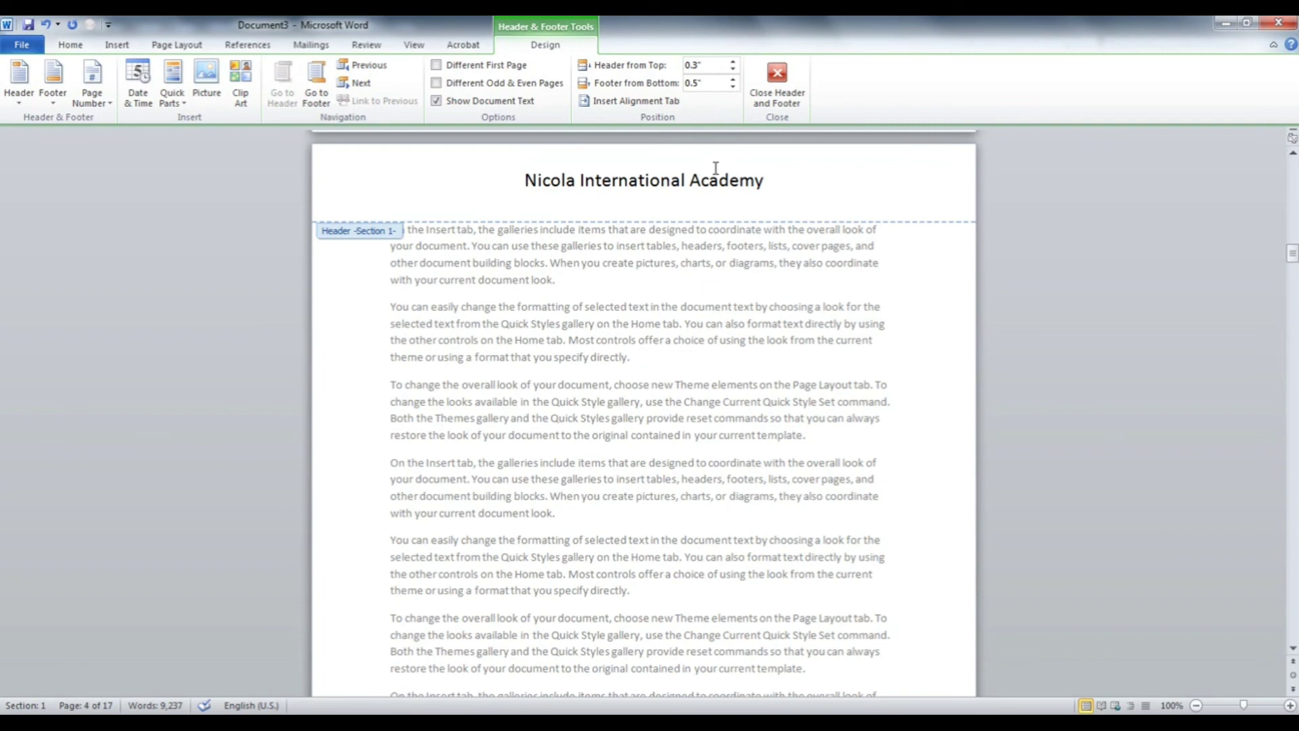
Change the Footer from Bottom distance from 0.5" to 0.4".
scroll(702, 244, down, 6)
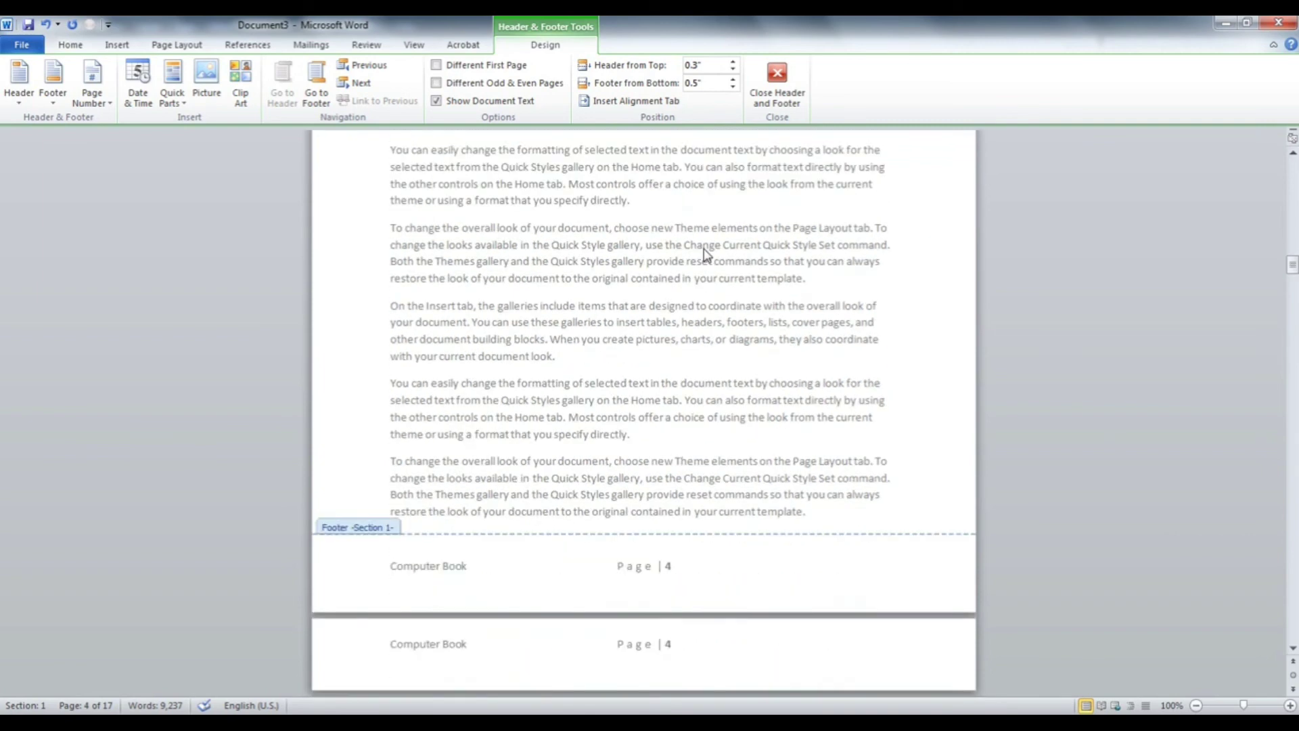
scroll(700, 298, down, 4)
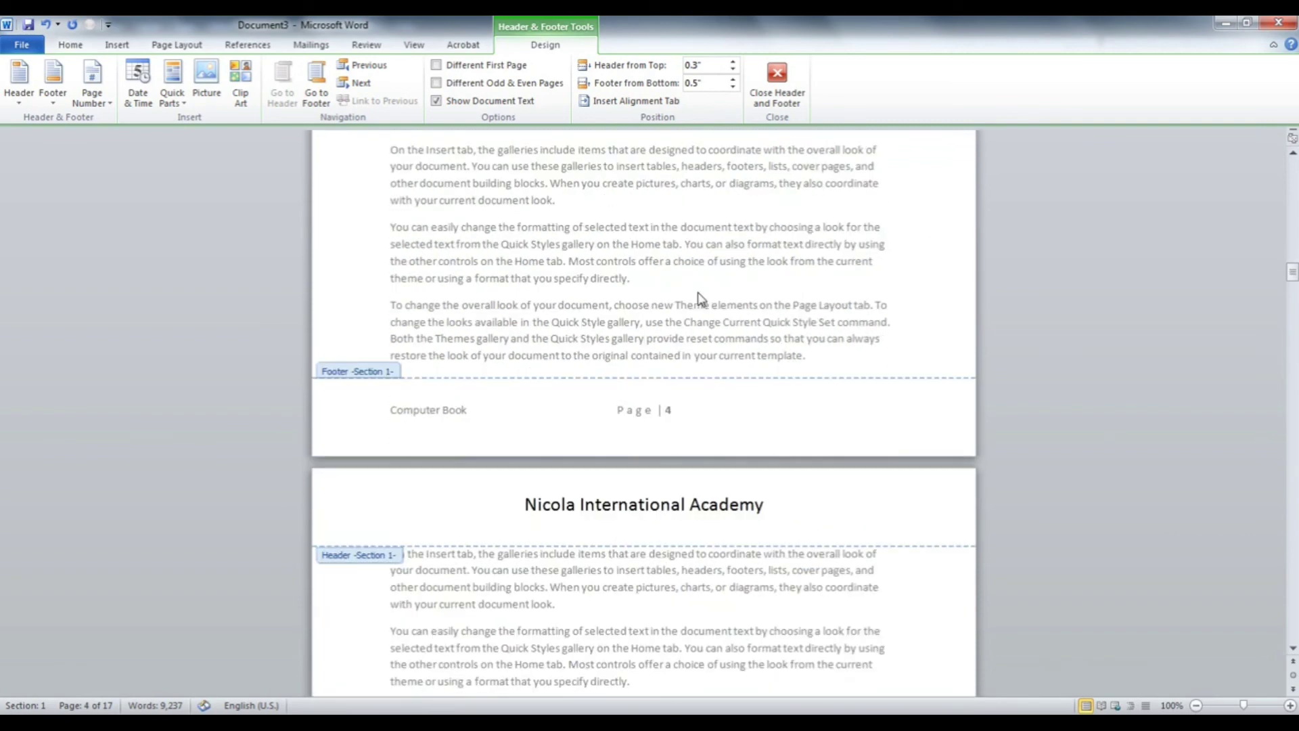
click(714, 84)
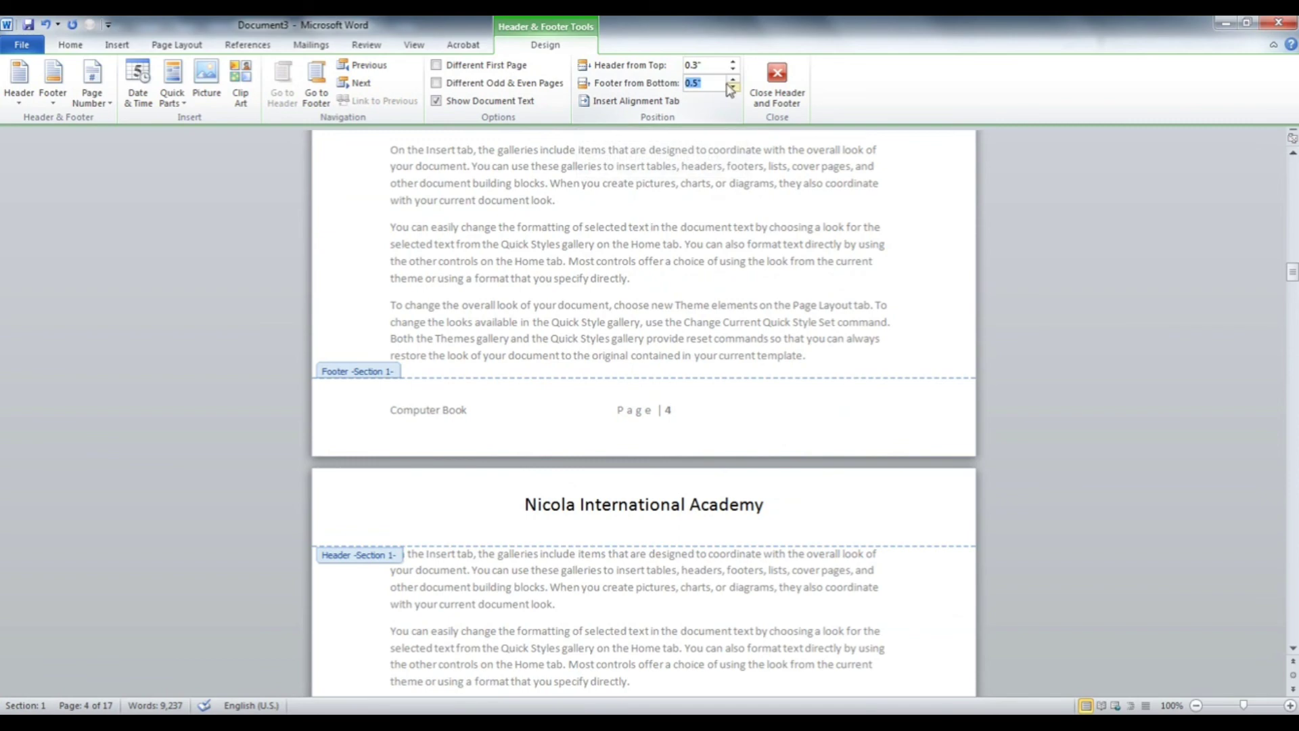
text(0.)
key(Return)
scroll(697, 379, up, 5)
scroll(684, 430, up, 5)
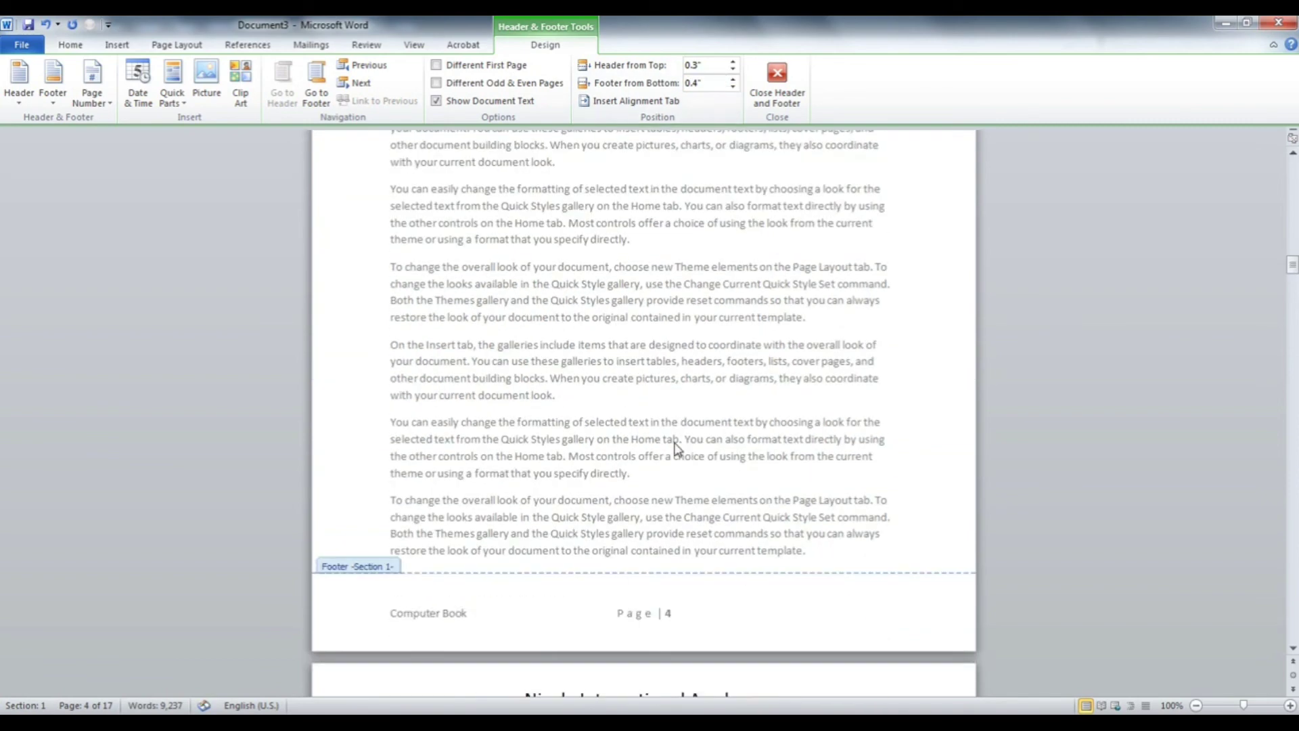
scroll(651, 474, down, 10)
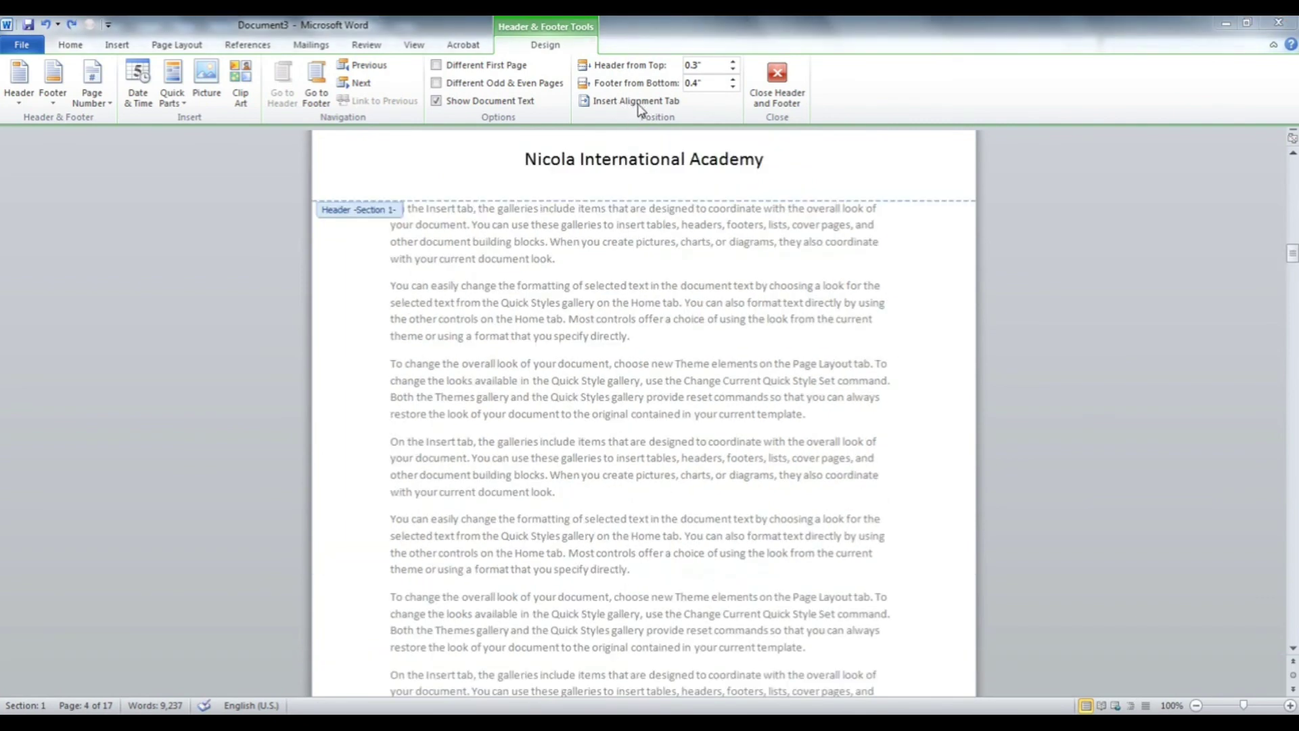
click(640, 103)
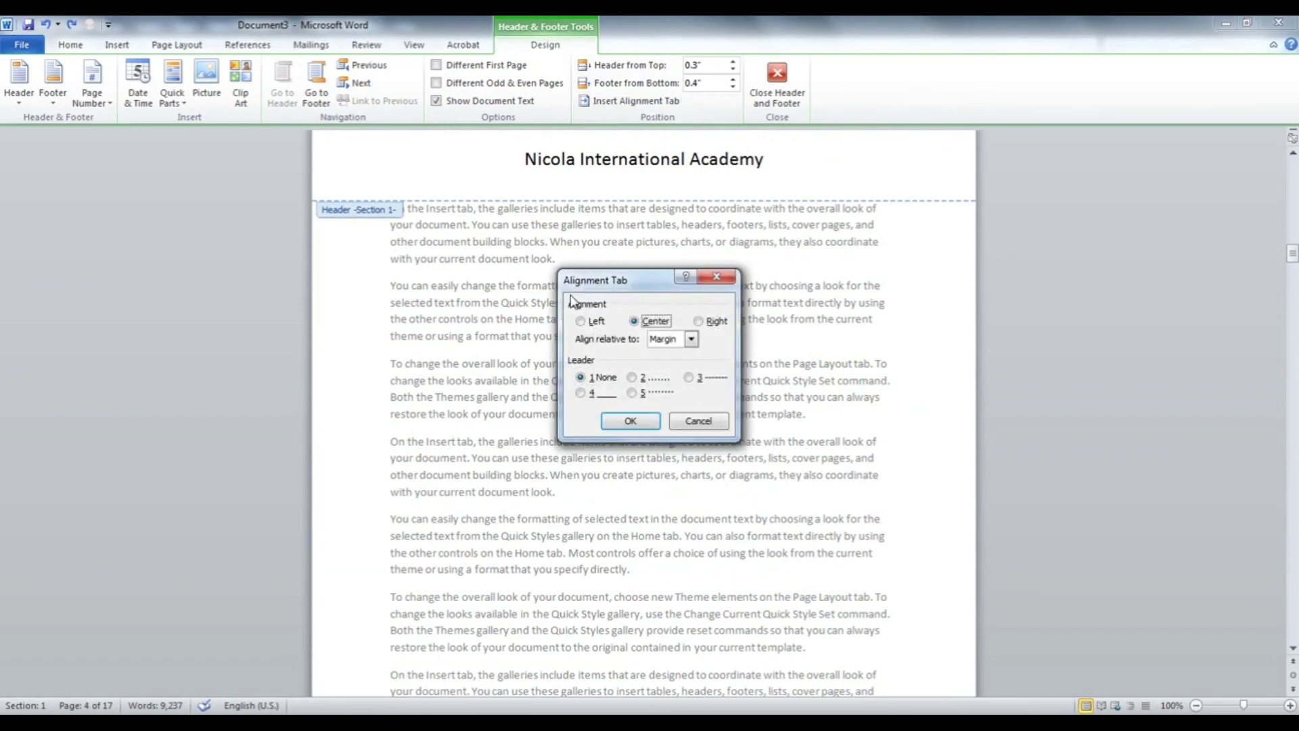
click(698, 321)
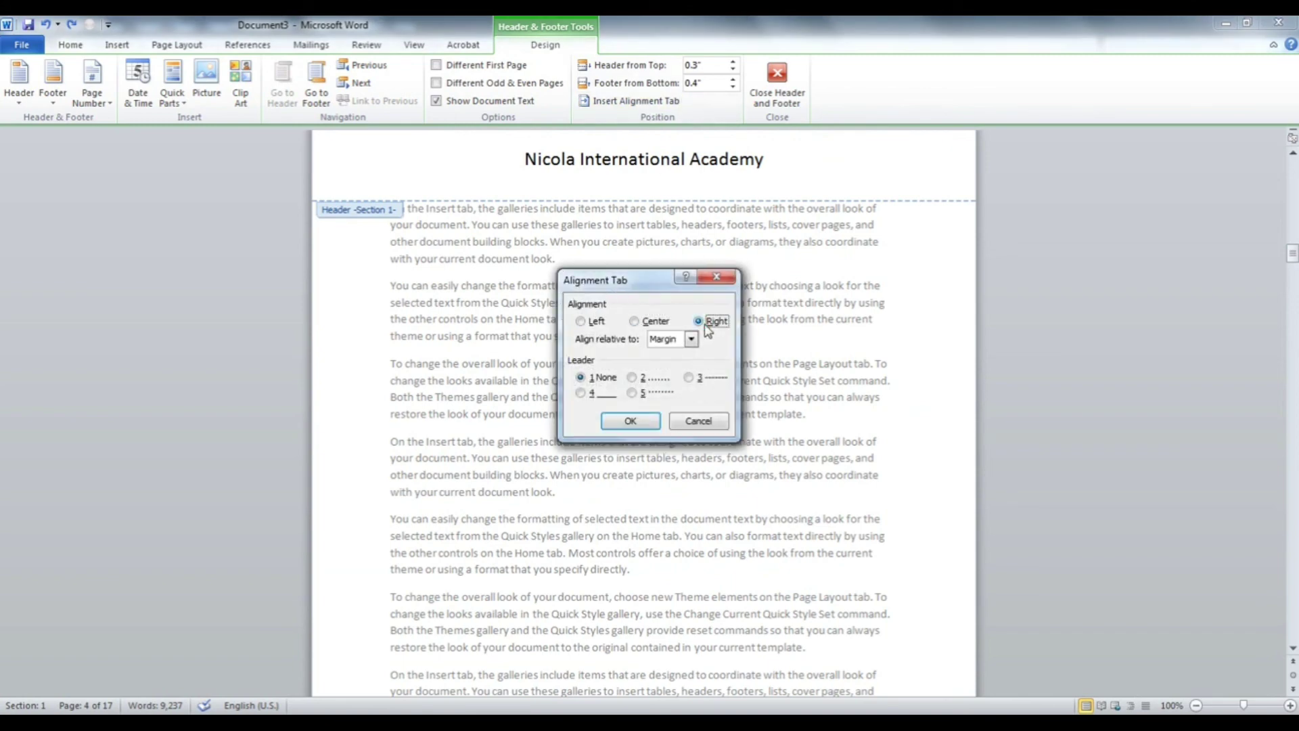
click(628, 422)
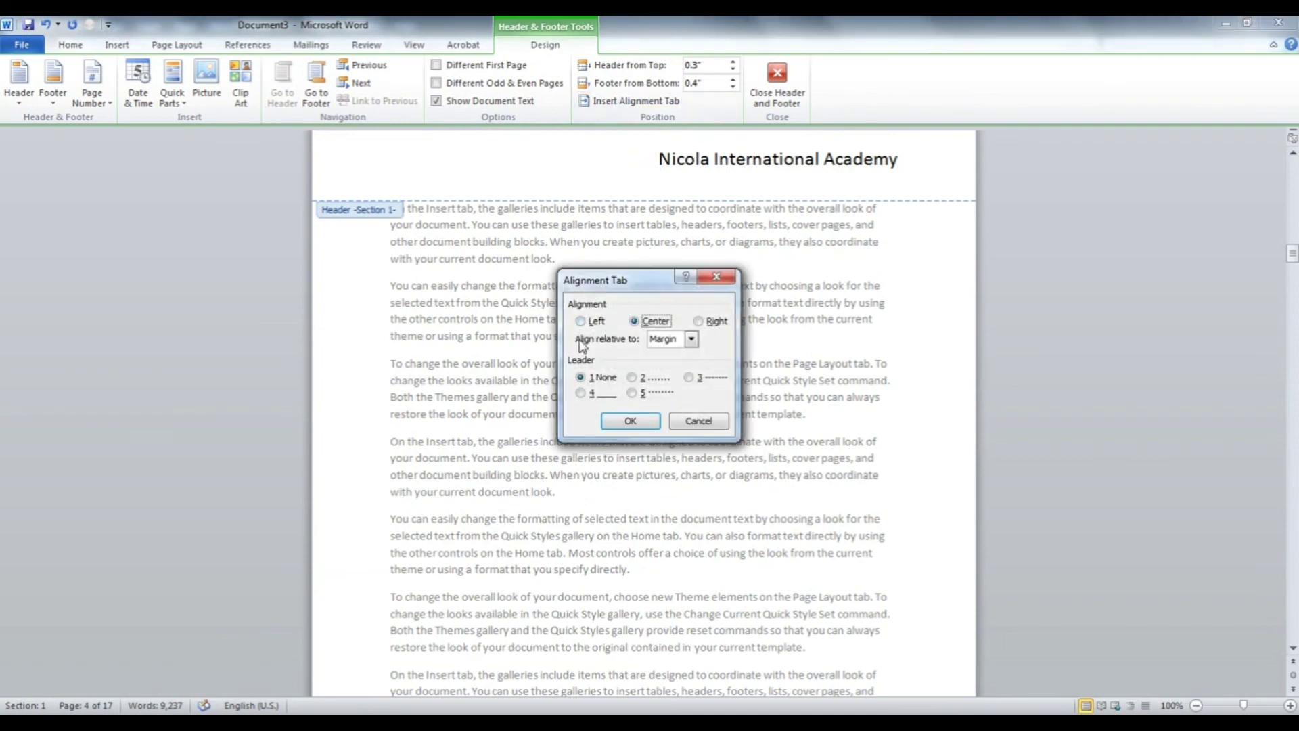
click(581, 322)
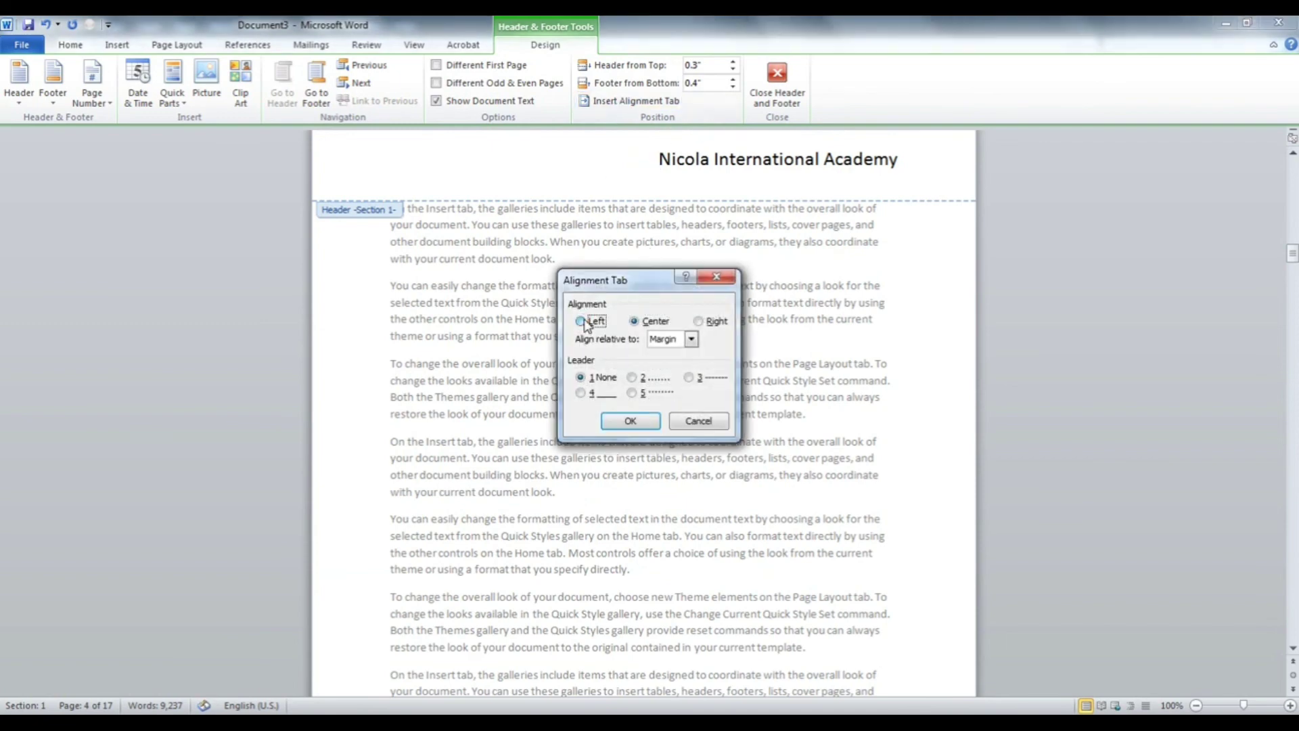
click(631, 421)
click(636, 101)
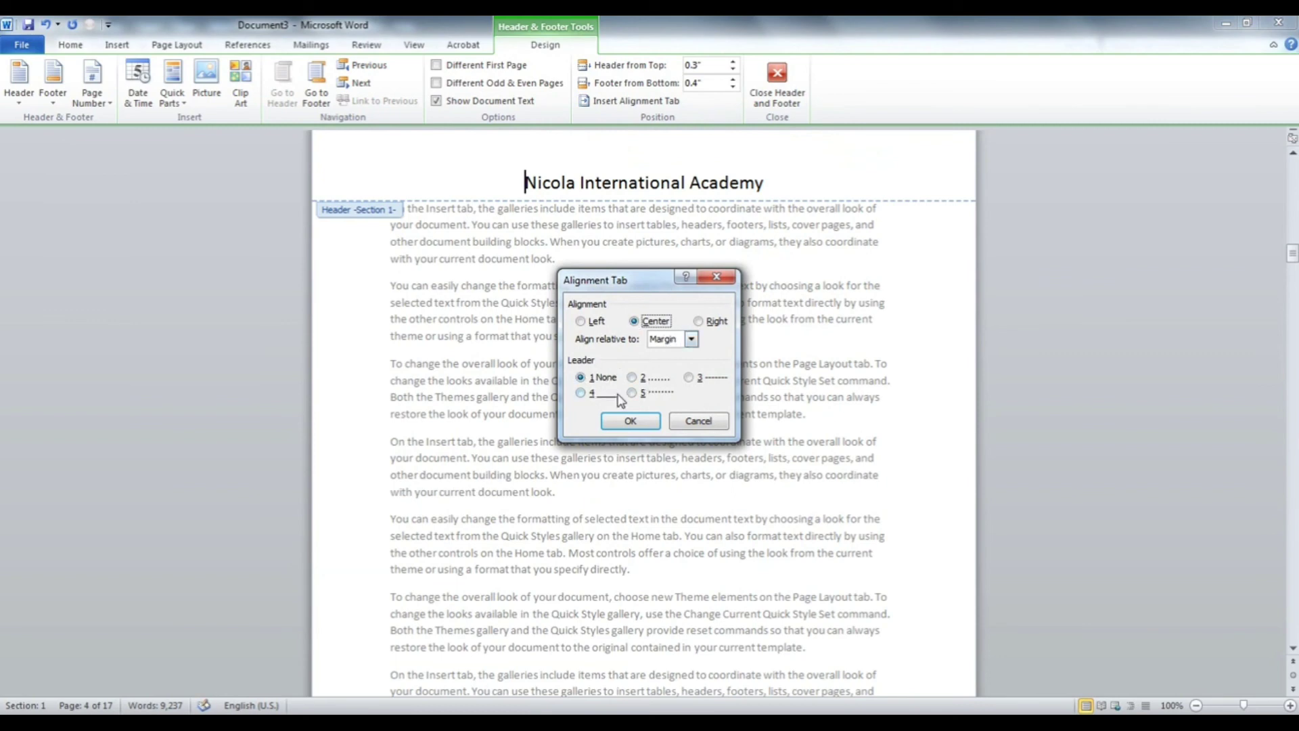
click(641, 379)
click(630, 421)
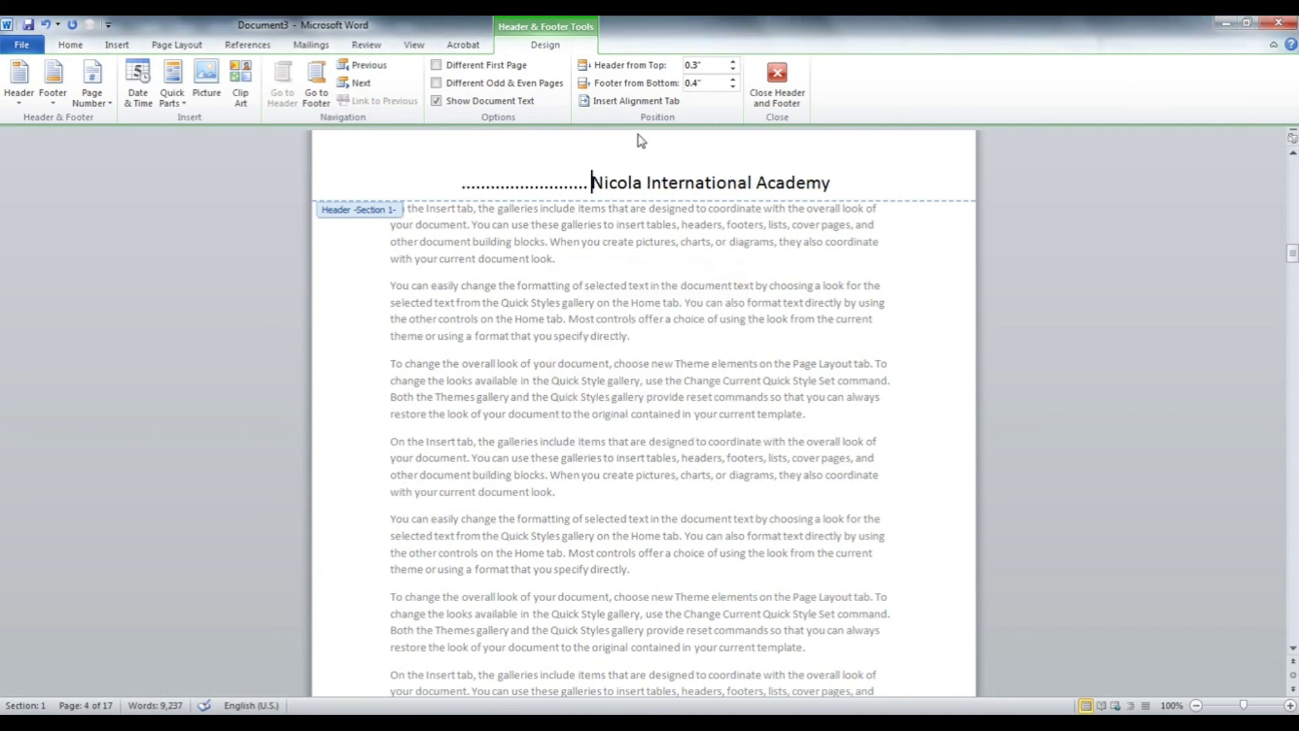
click(637, 100)
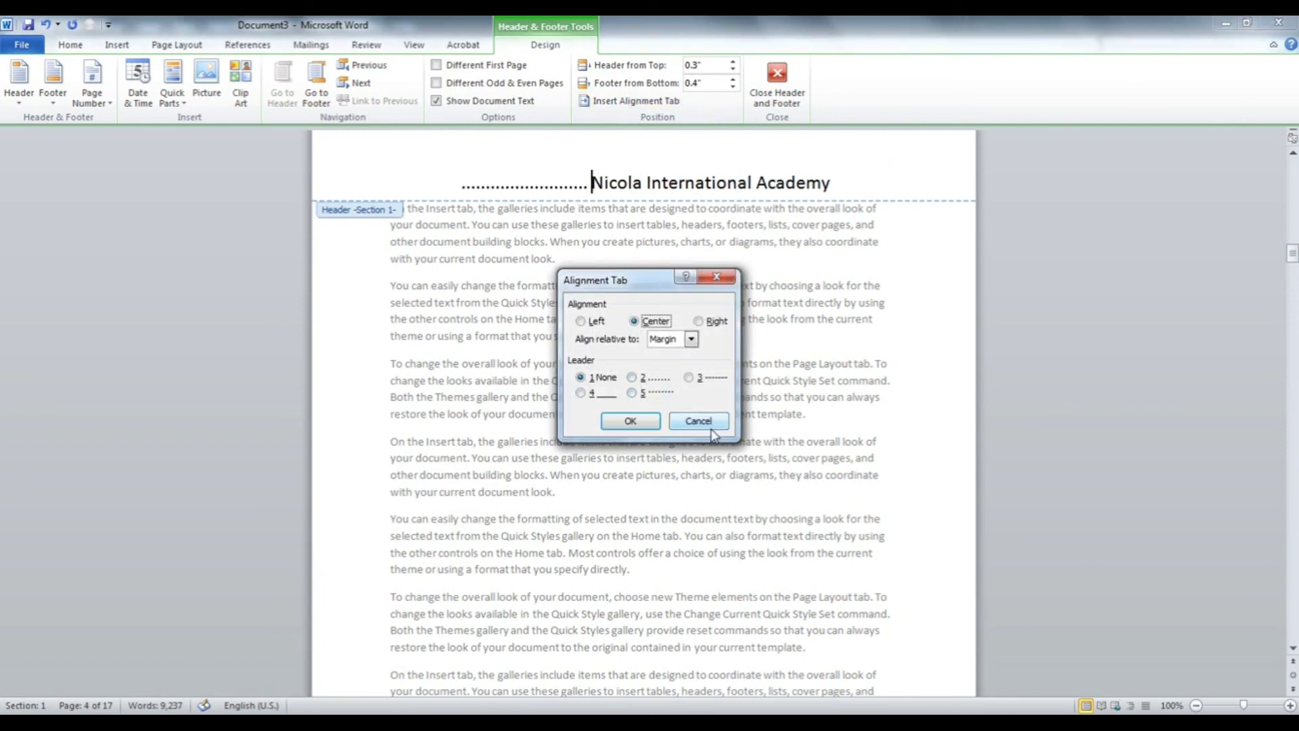
click(630, 421)
key(ctrl+z)
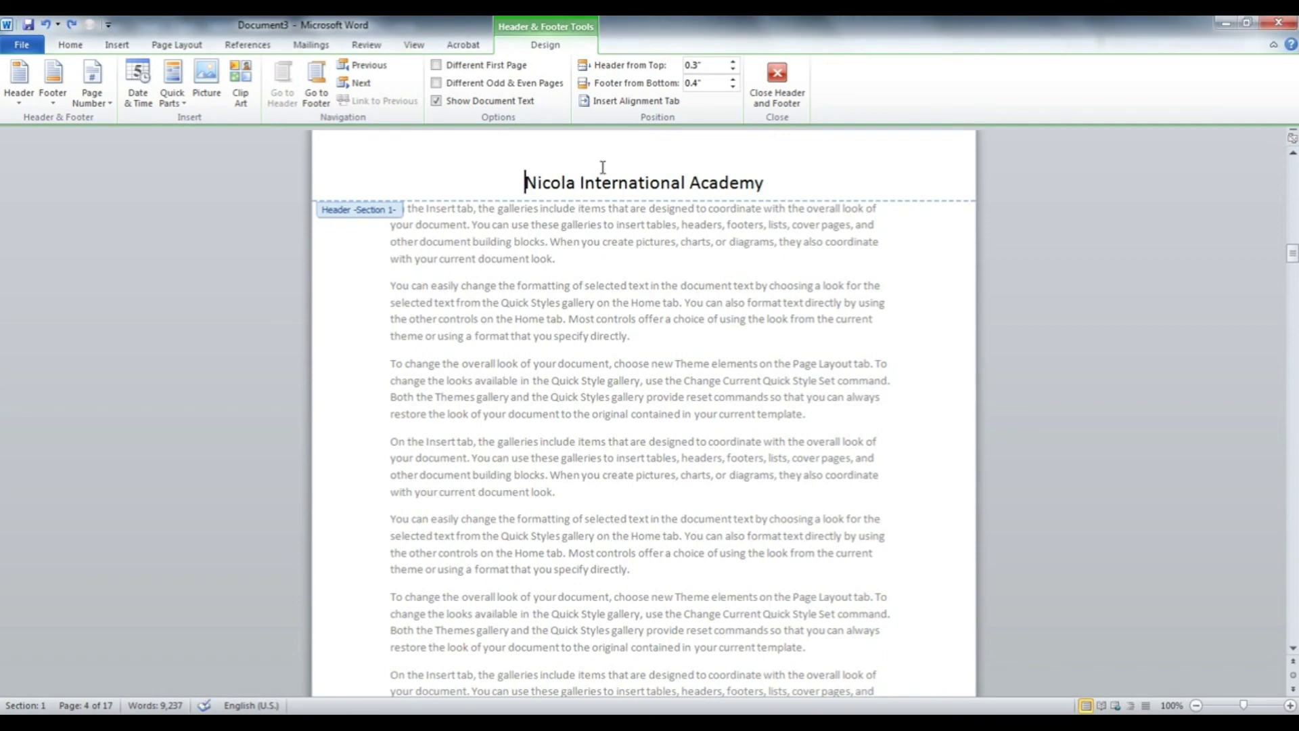
Remove the 'Nicola International Academy' header from the whole document with Remove Header.
scroll(497, 267, up, 4)
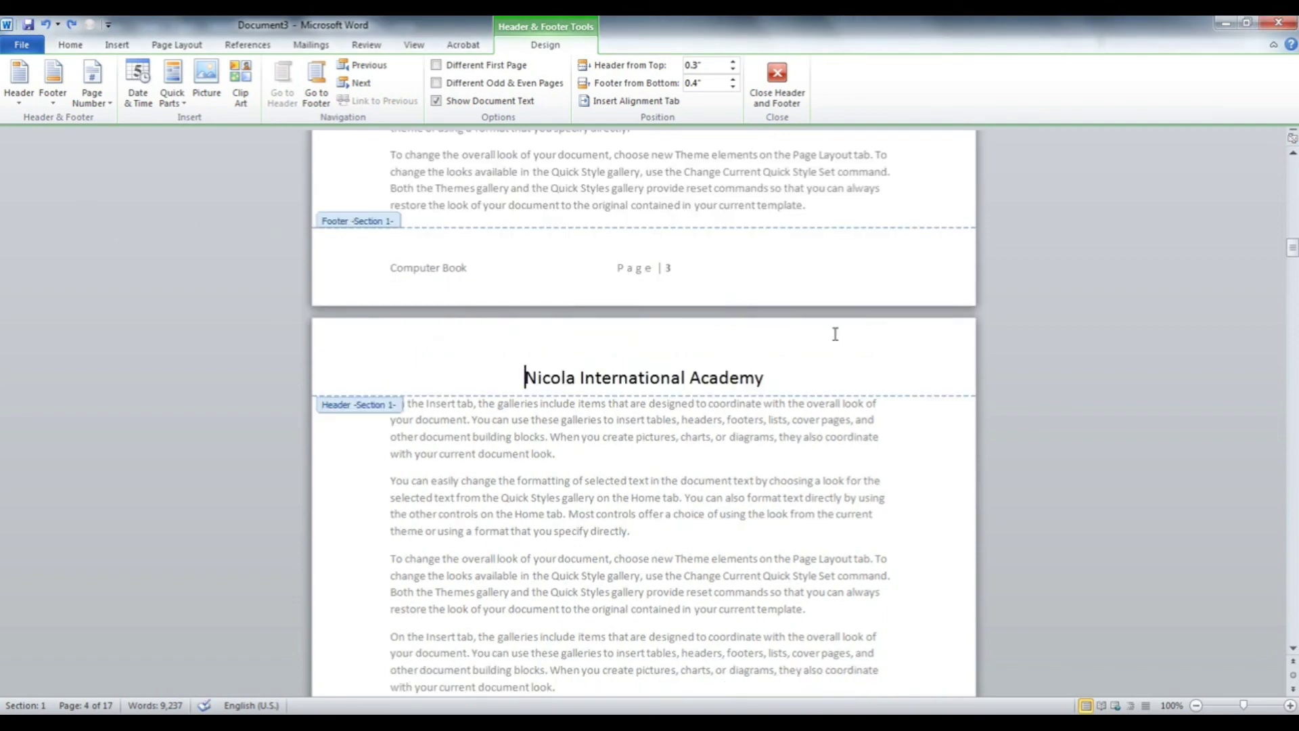
click(718, 268)
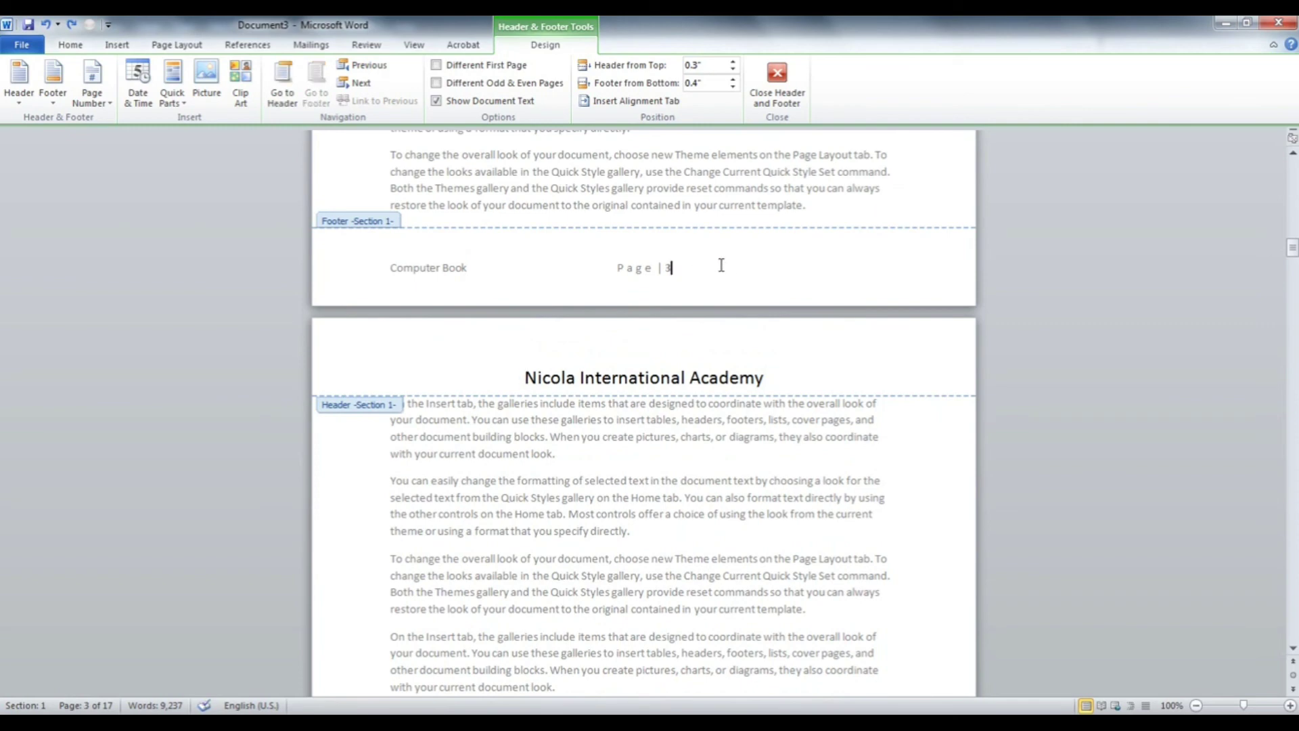
click(374, 263)
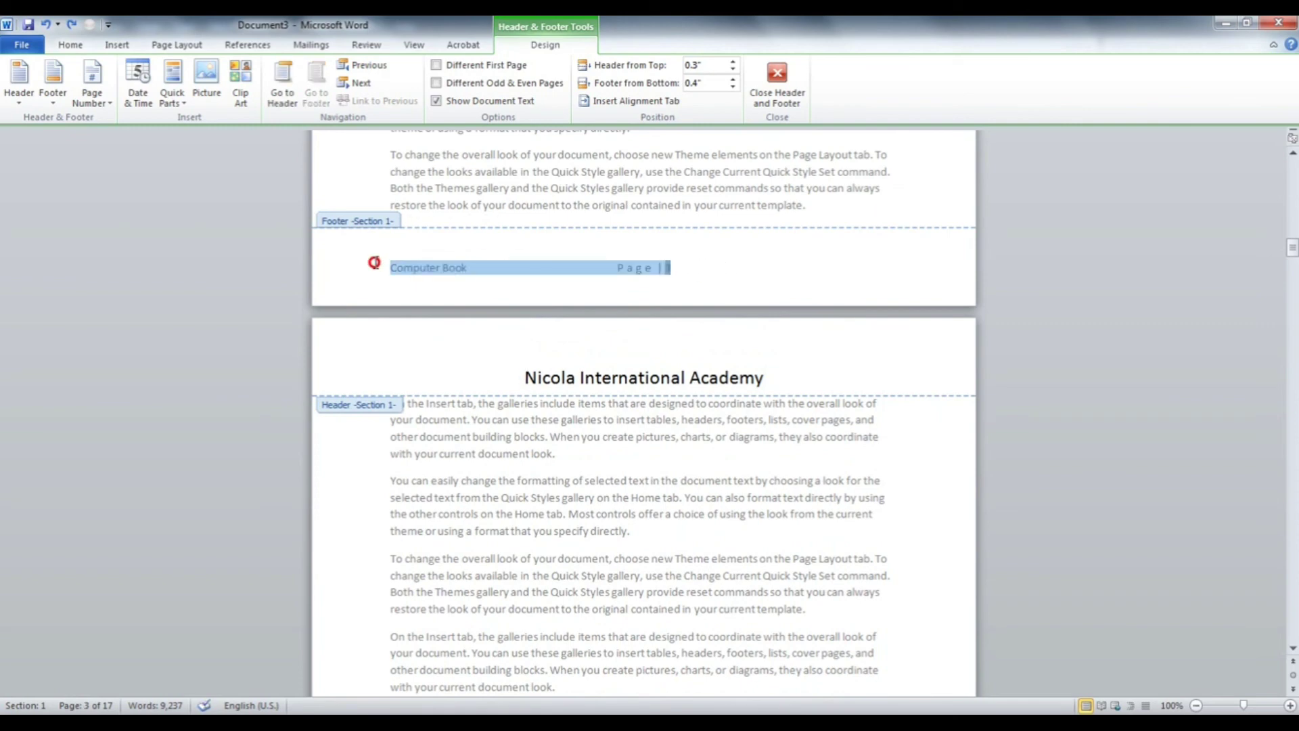
click(638, 268)
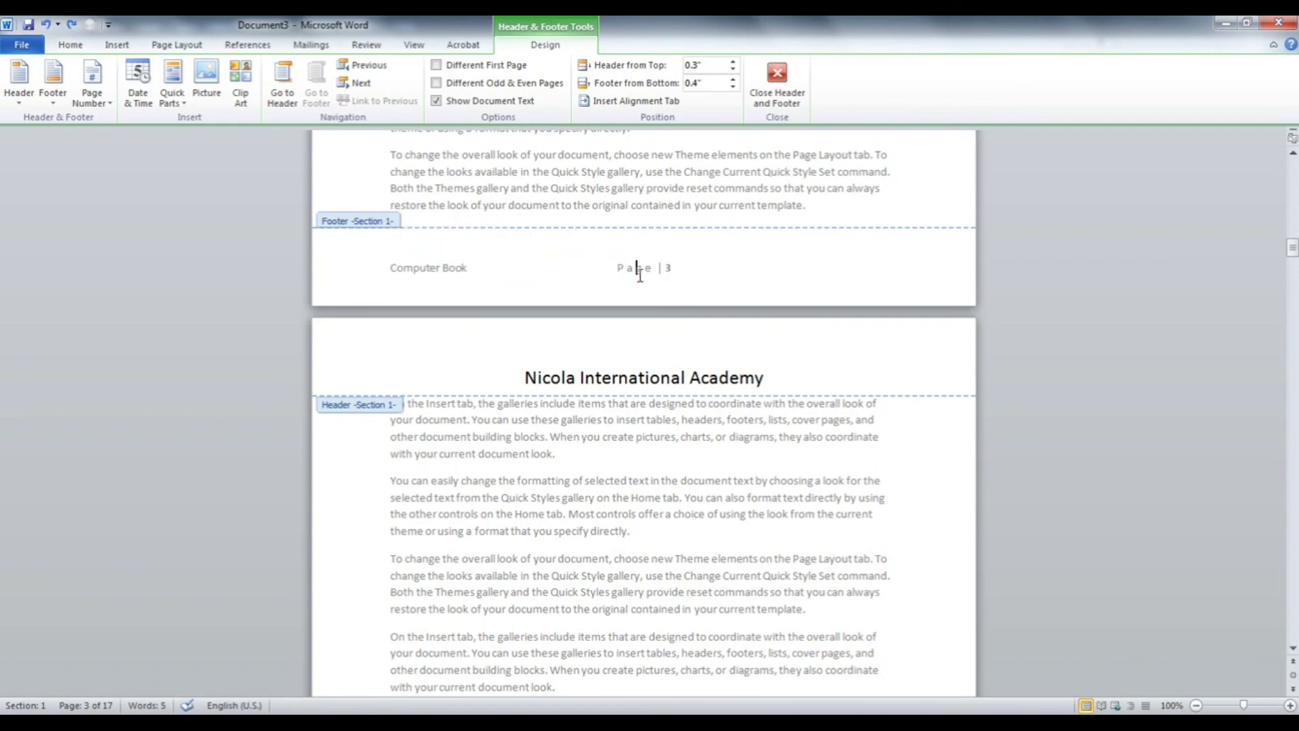
click(586, 377)
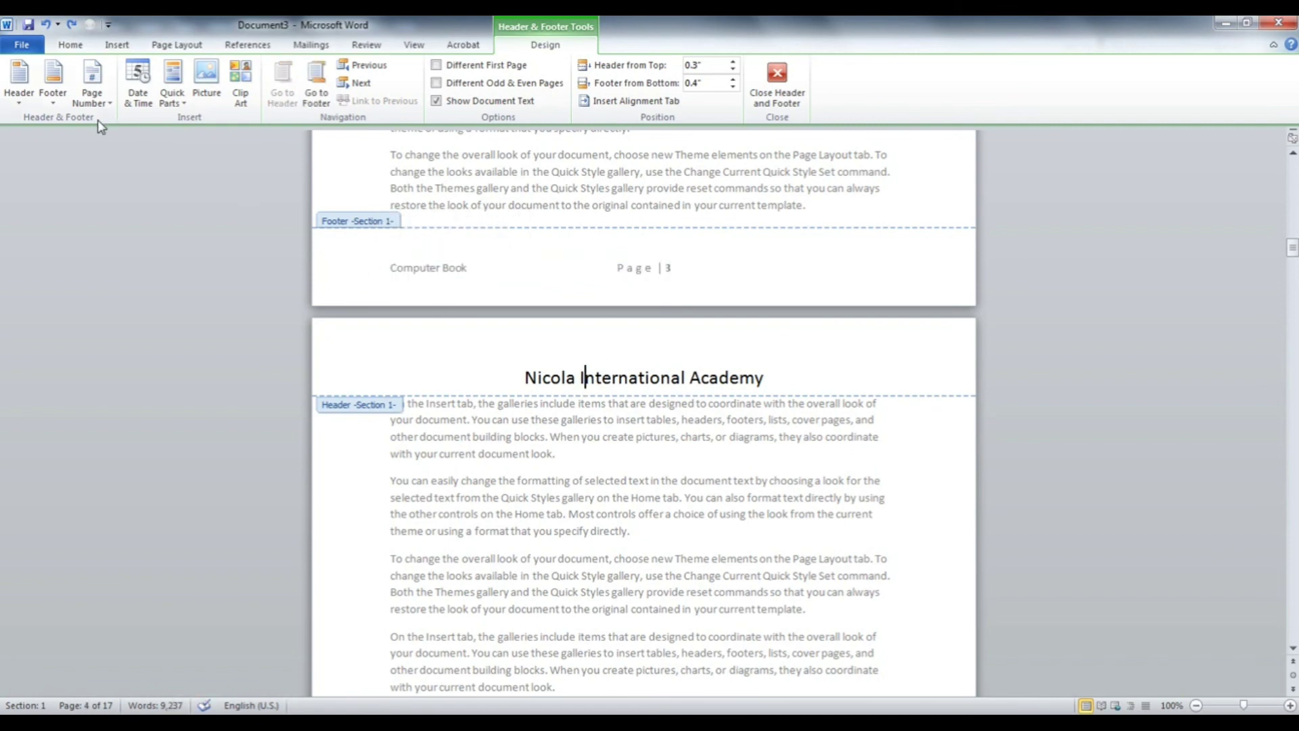
click(20, 105)
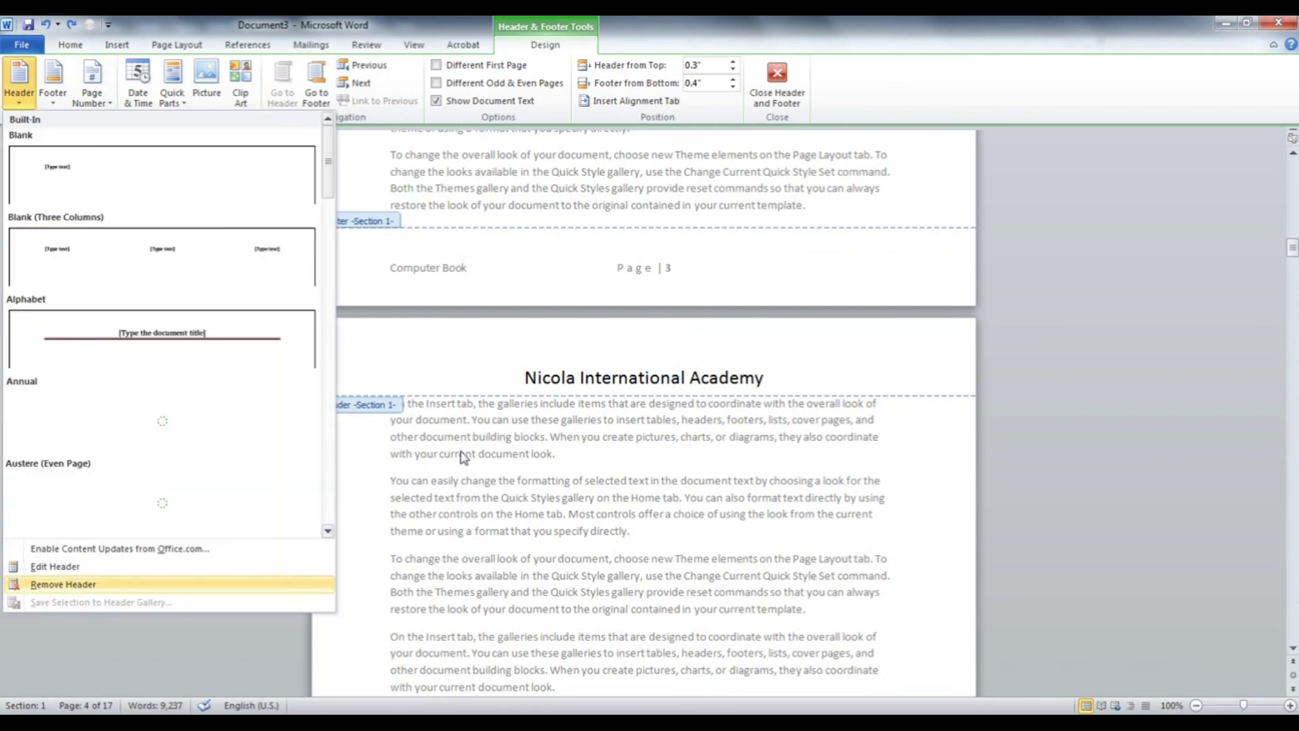
key(Return)
Remove the 'Computer Book' page footer with Remove Footer.
scroll(587, 434, down, 9)
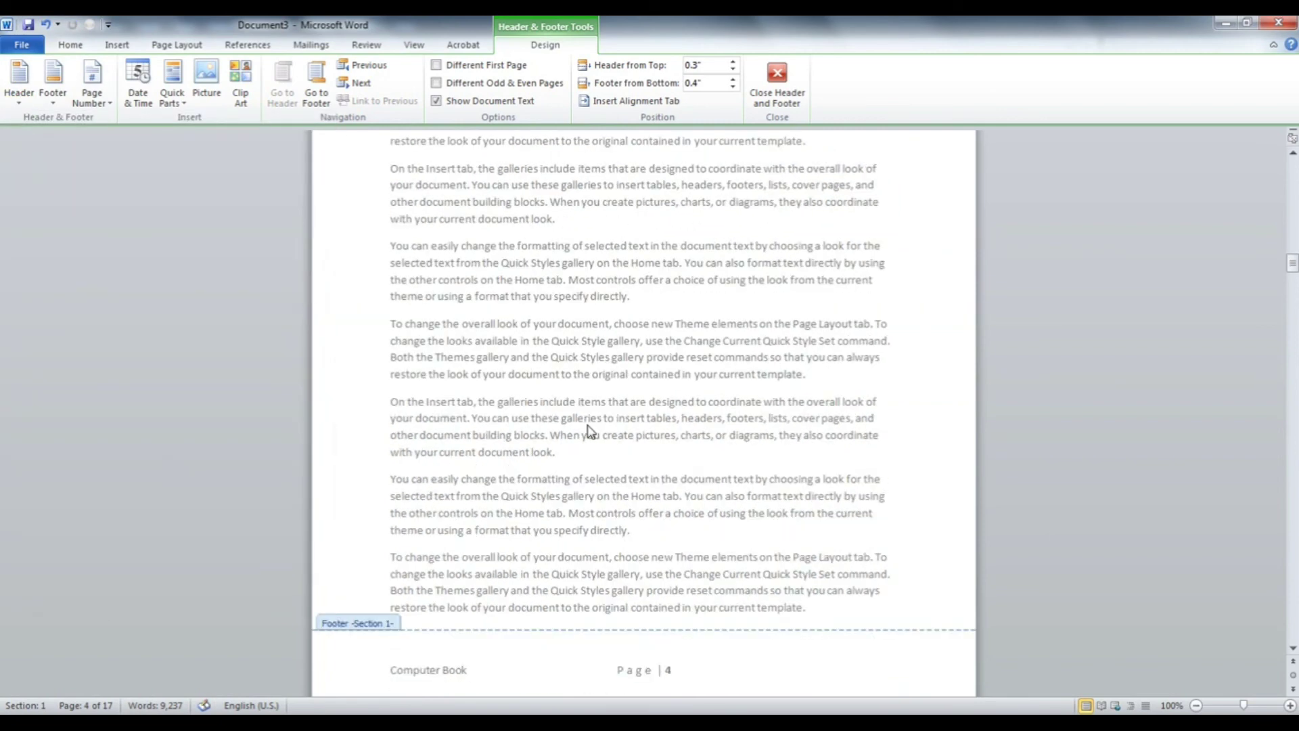
scroll(588, 434, down, 3)
click(656, 512)
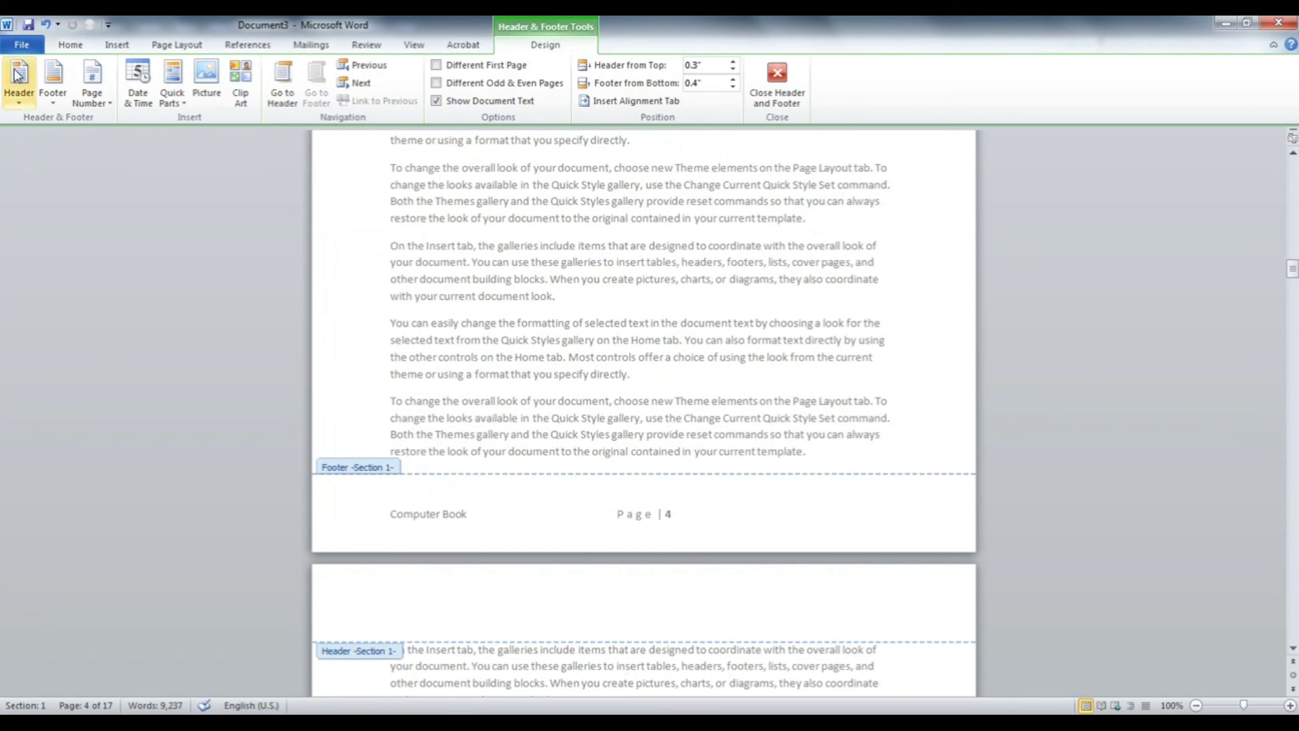
click(53, 85)
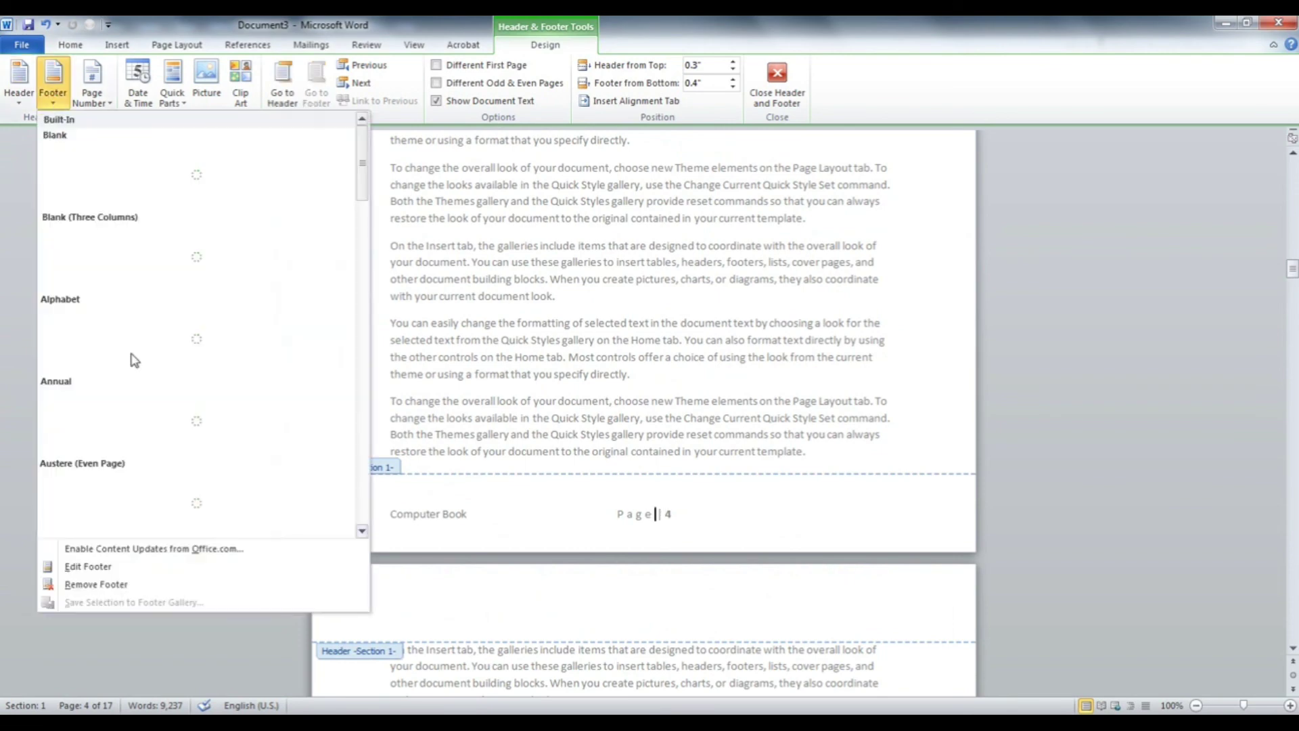
click(133, 586)
Scroll through the pages to confirm the headers and footers are now empty.
scroll(689, 394, down, 4)
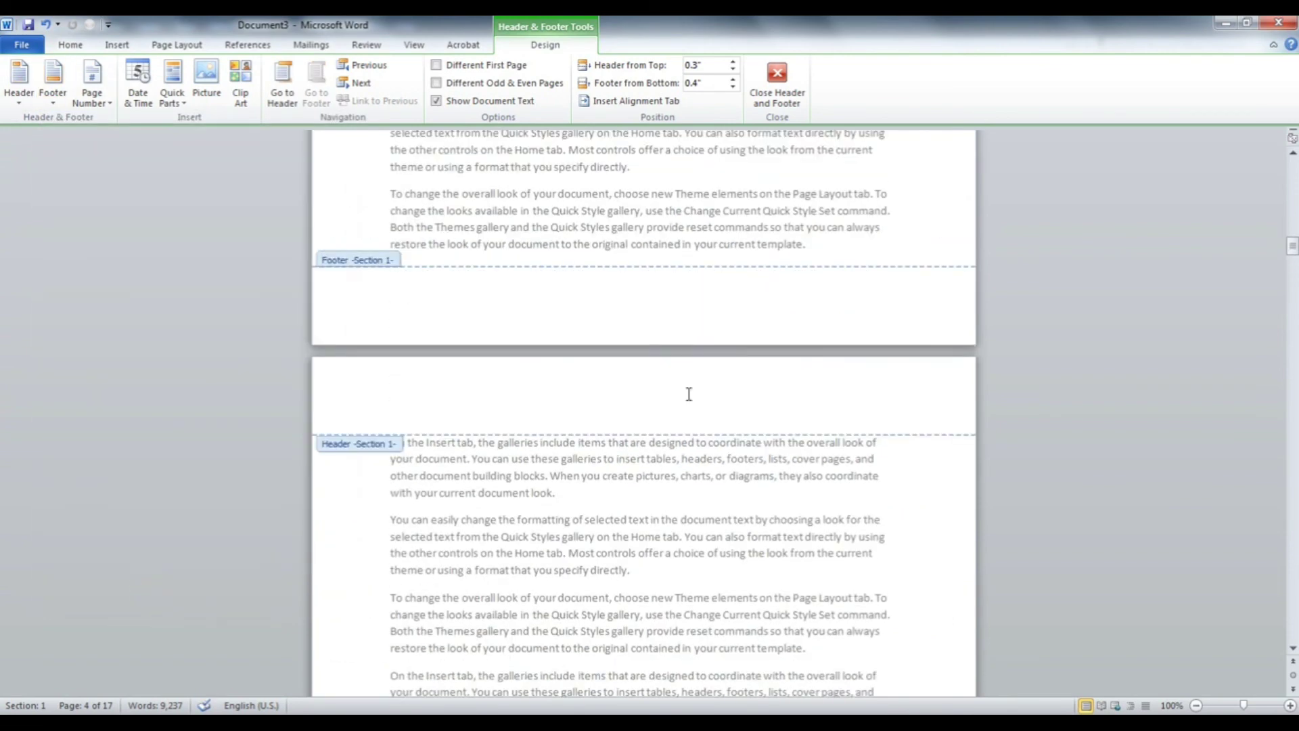
scroll(689, 394, down, 8)
scroll(689, 394, down, 8)
scroll(689, 394, down, 8)
scroll(690, 396, down, 8)
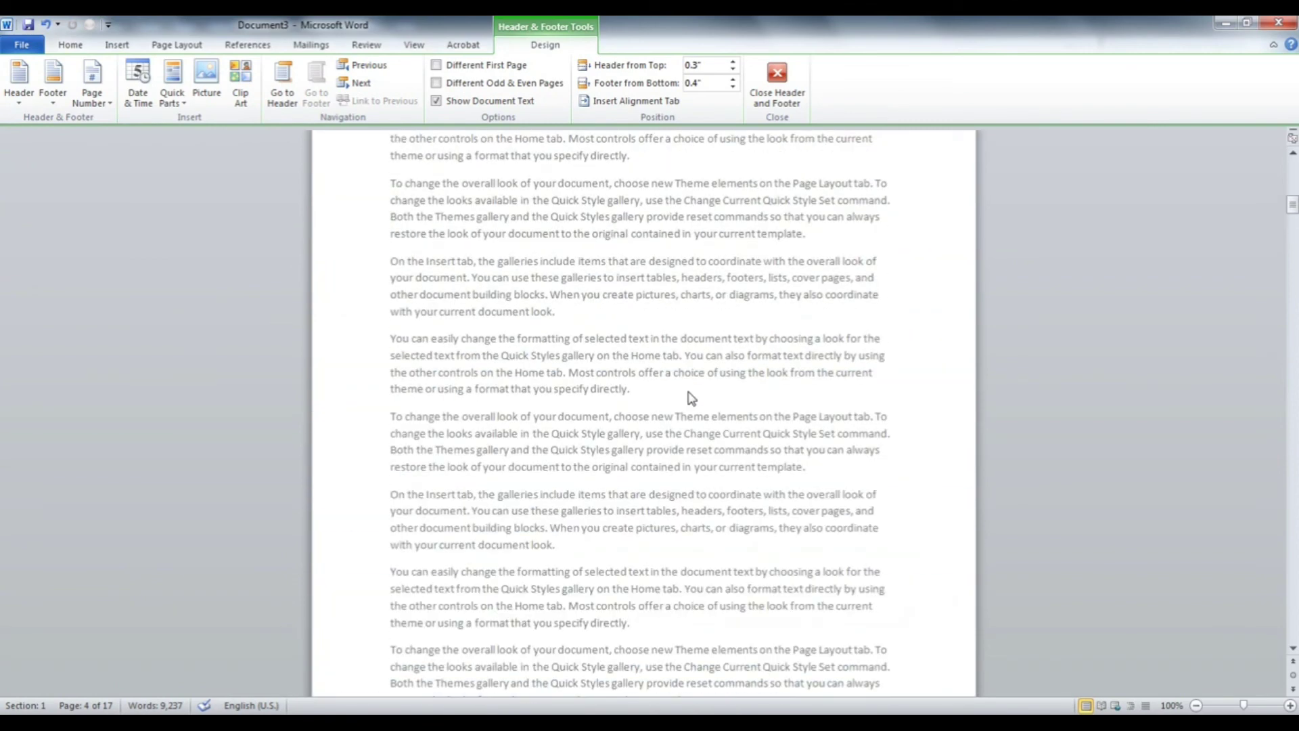
scroll(690, 398, up, 5)
scroll(704, 397, up, 2)
scroll(728, 398, up, 2)
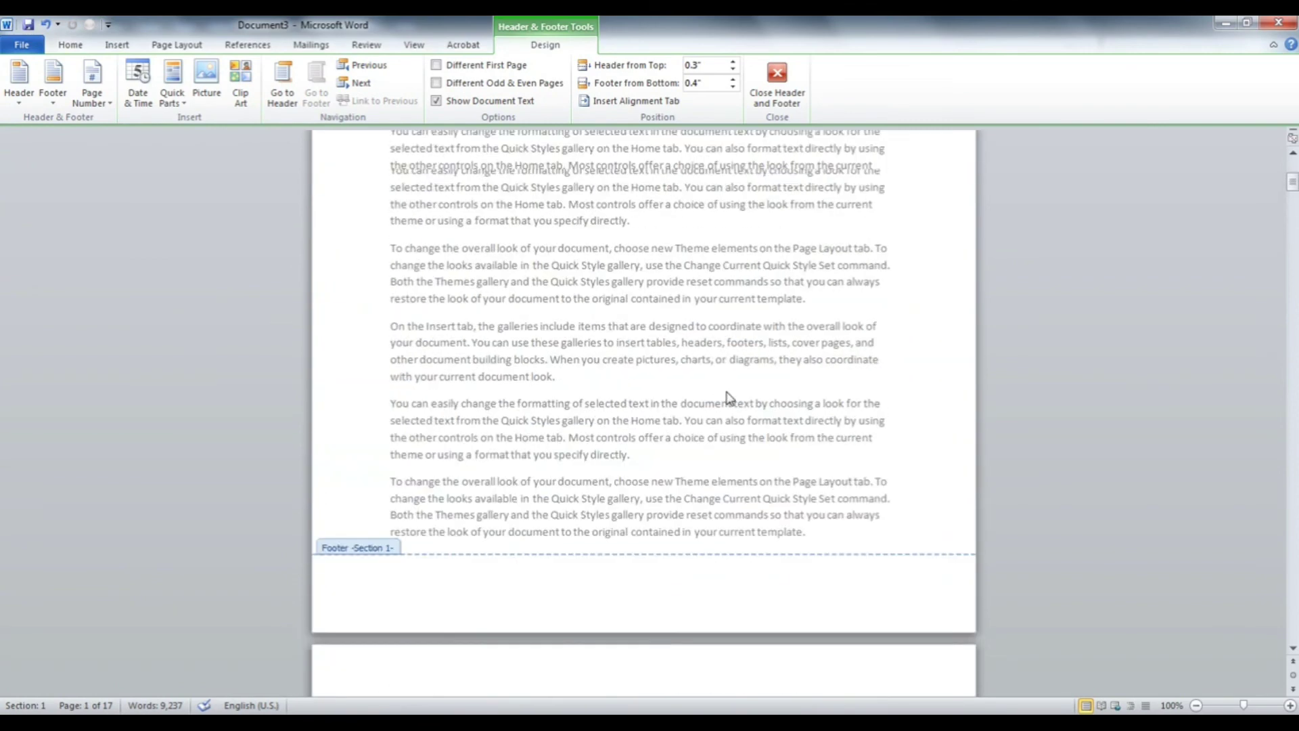
scroll(727, 398, up, 2)
scroll(696, 398, down, 12)
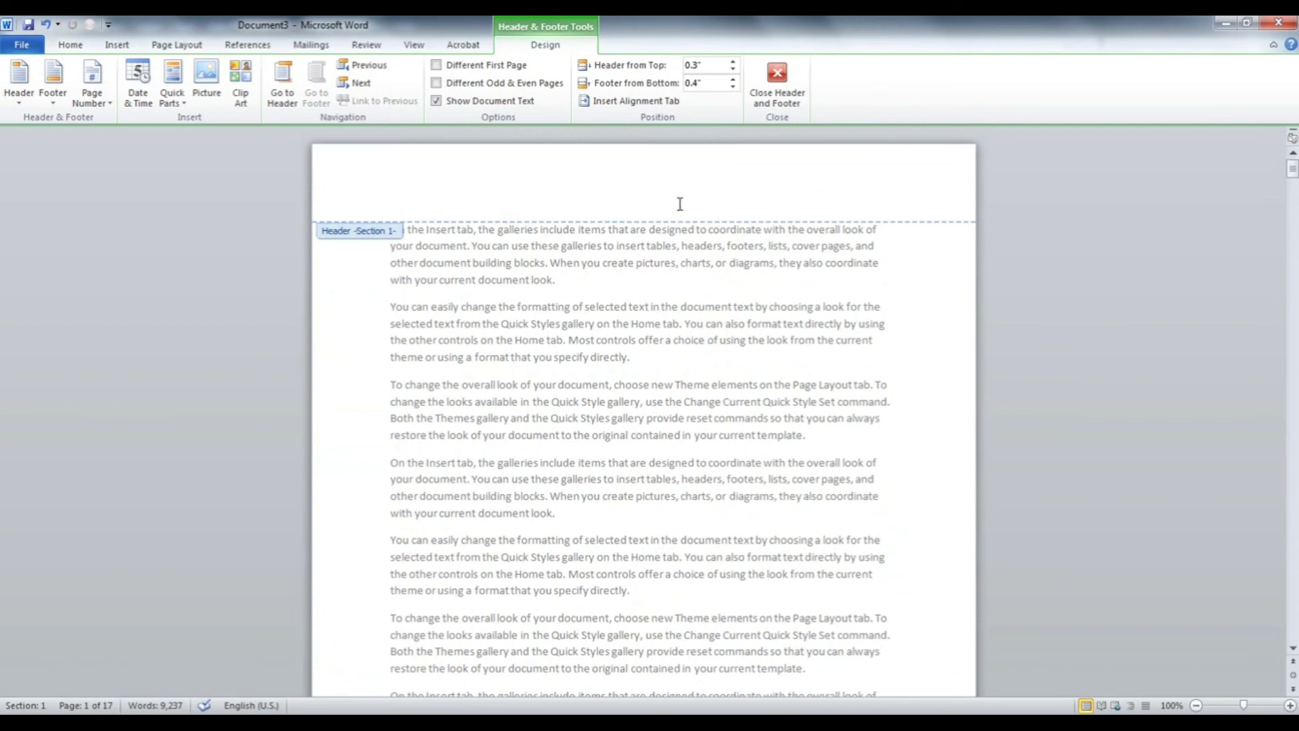
click(652, 209)
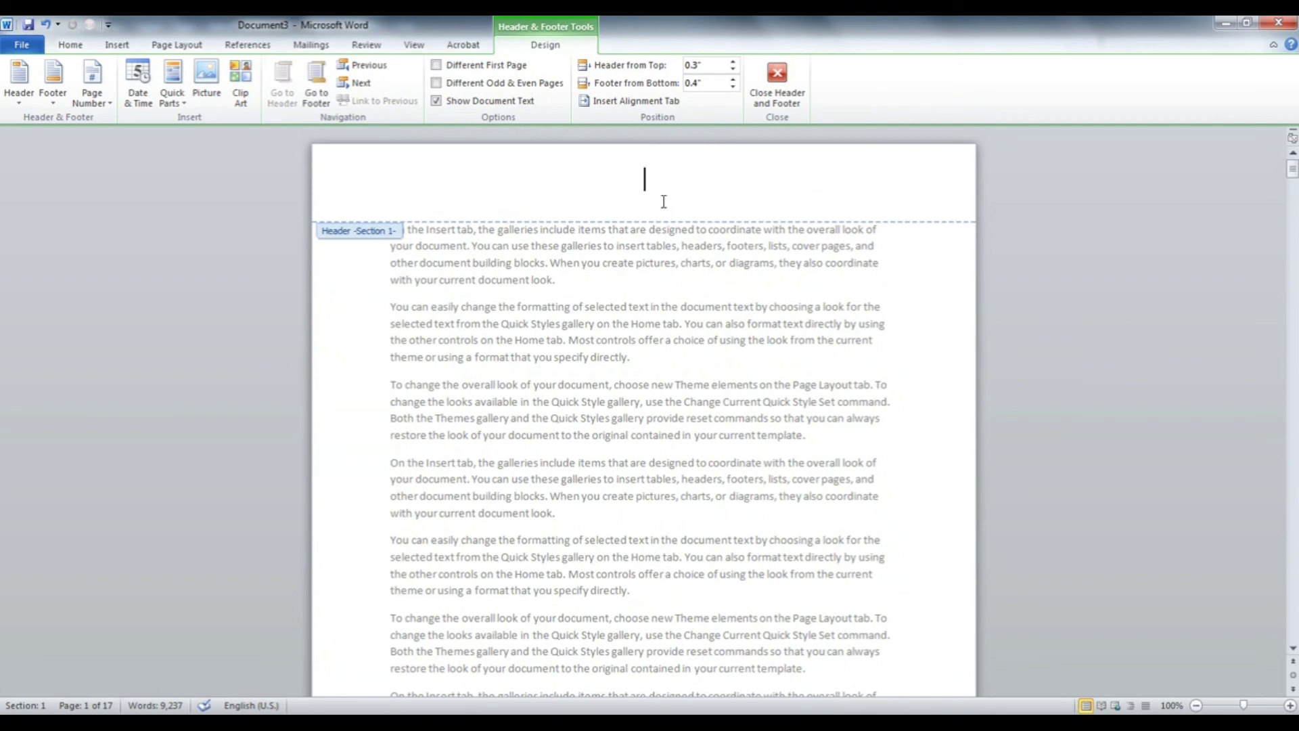